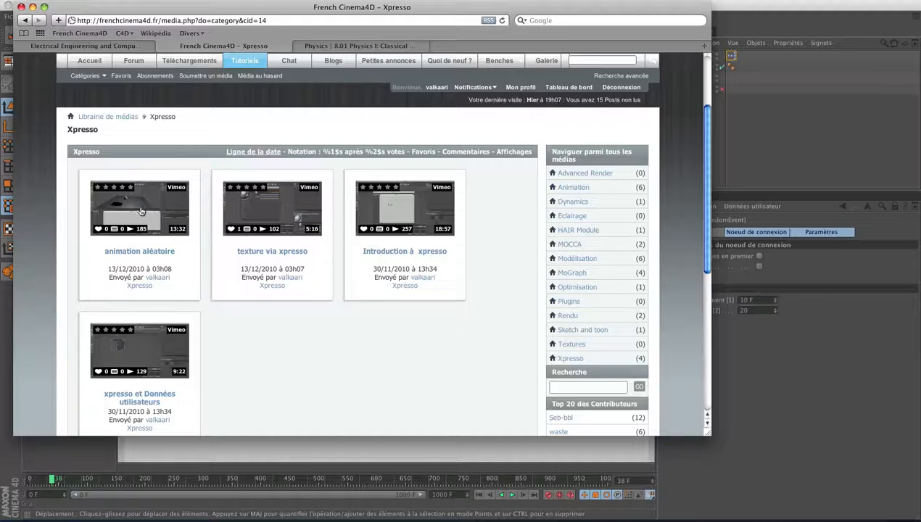
# - Switch to Cinema 4D, play the animation, and check which output ports the MonoFlop node offers
pyautogui.click(766, 138)
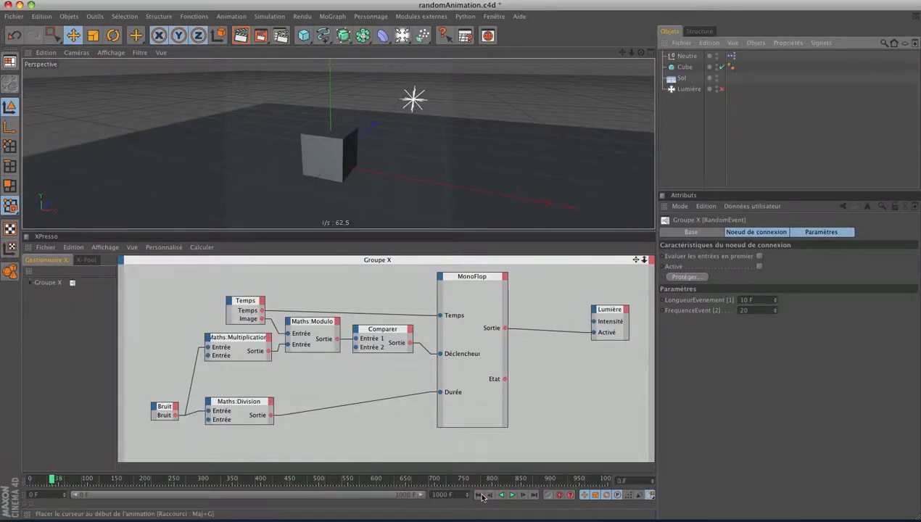
pyautogui.click(512, 494)
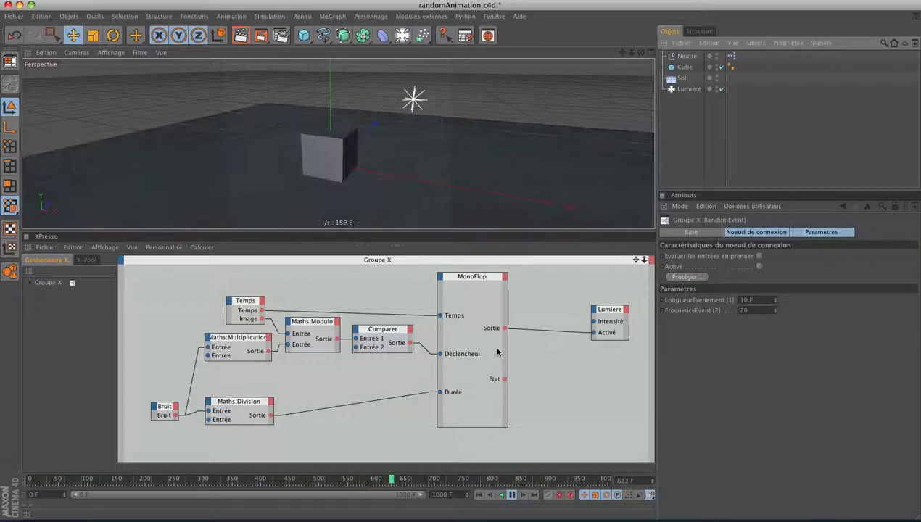
pyautogui.click(505, 276)
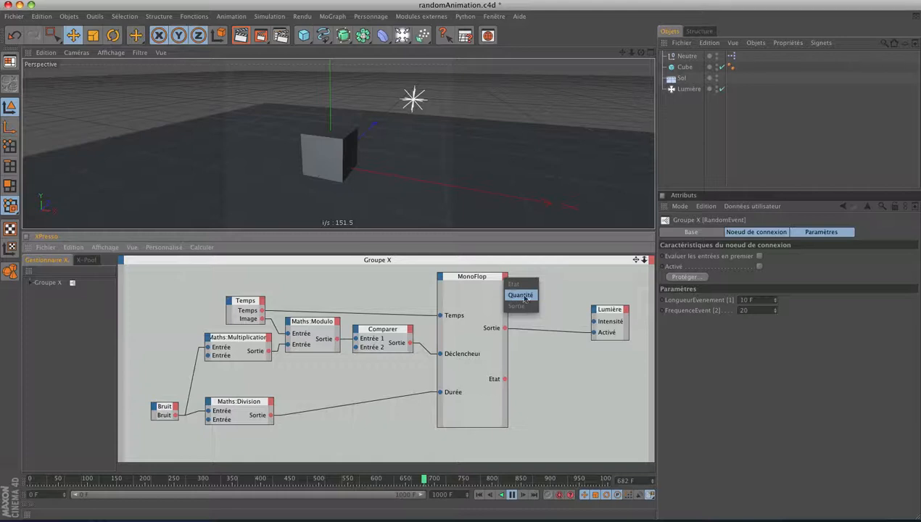
pyautogui.click(535, 395)
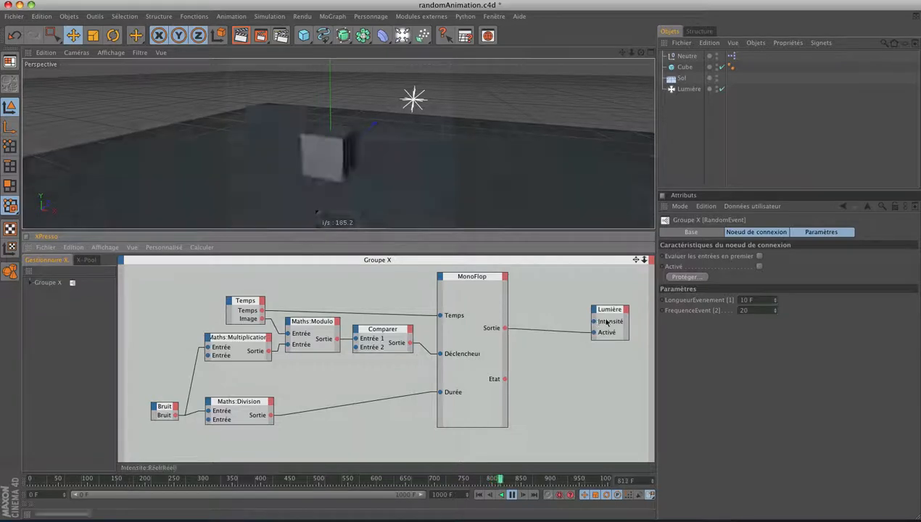
# - Connect MonoFlop's Etat output to the Lumière node's Intensité input in place of the Sortie-to-Activé link
pyautogui.moveTo(593, 324); pyautogui.dragTo(595, 323)
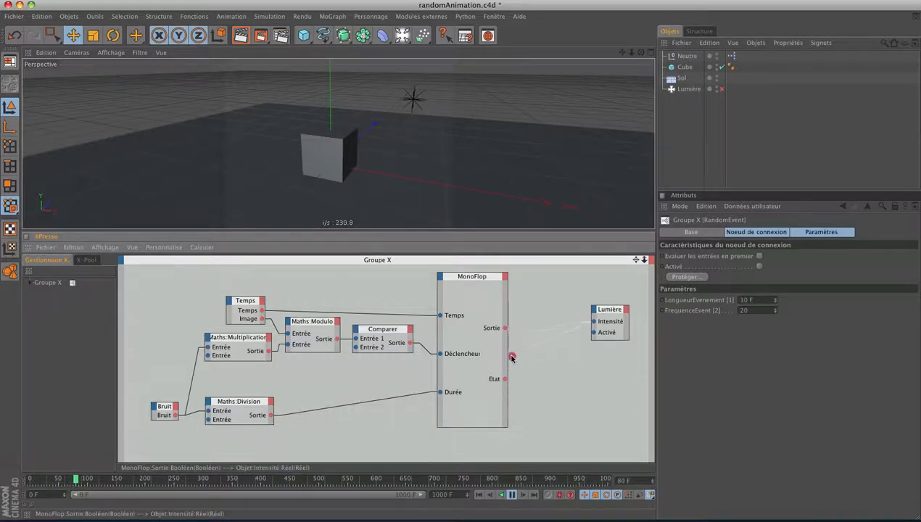
pyautogui.moveTo(512, 357); pyautogui.dragTo(505, 379)
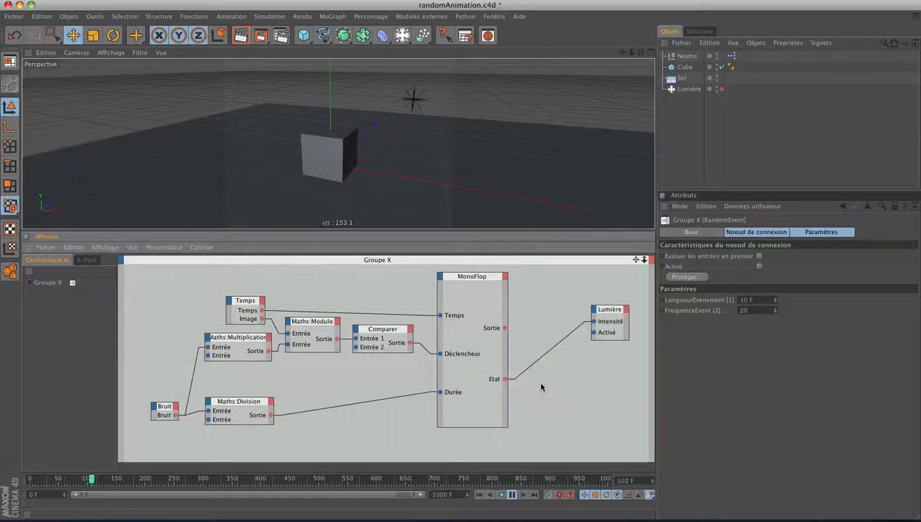
pyautogui.click(615, 311)
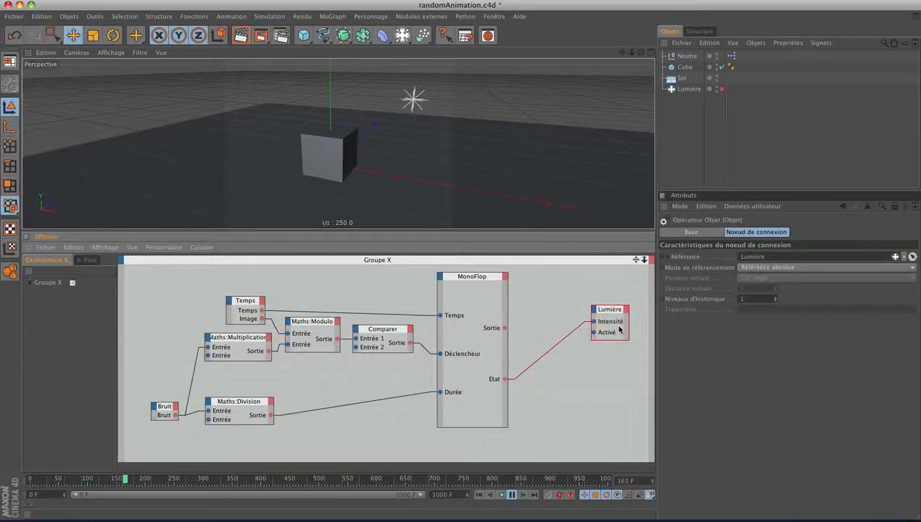
# - Select the Lumière object and enable it in the scene
pyautogui.click(687, 56)
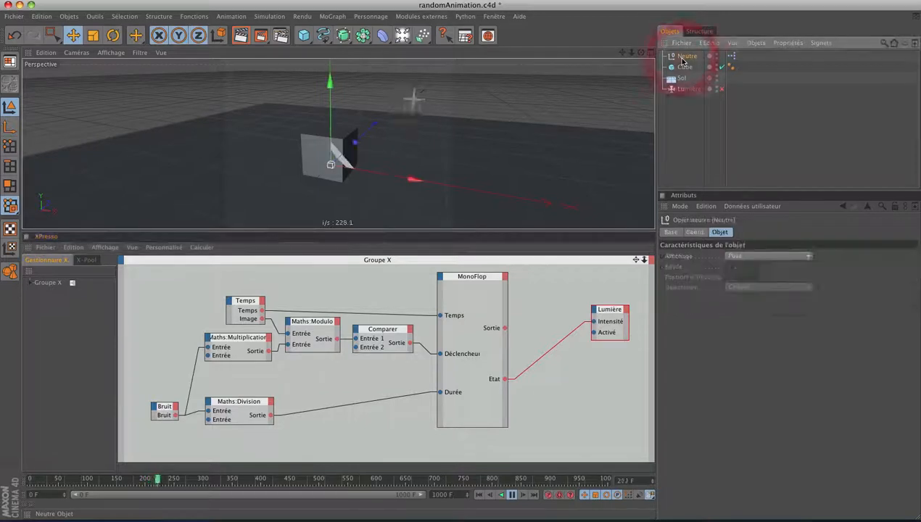
pyautogui.click(686, 90)
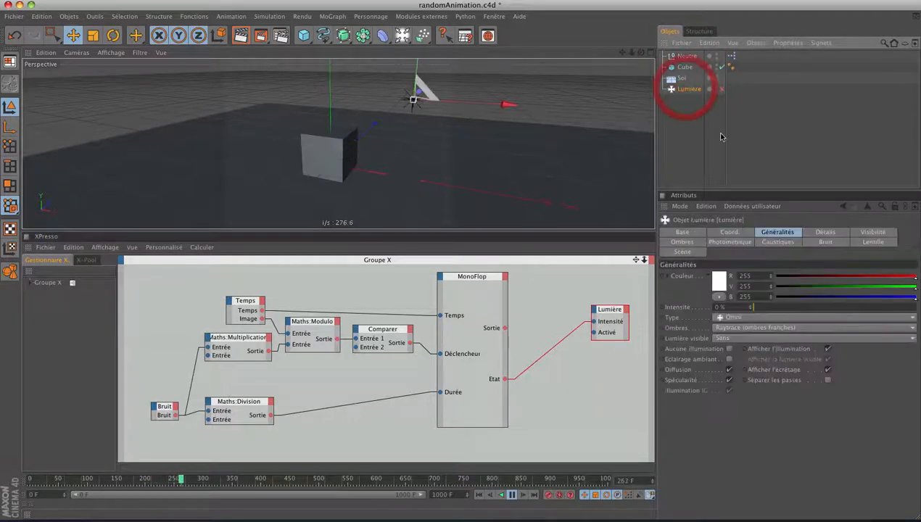
pyautogui.click(721, 89)
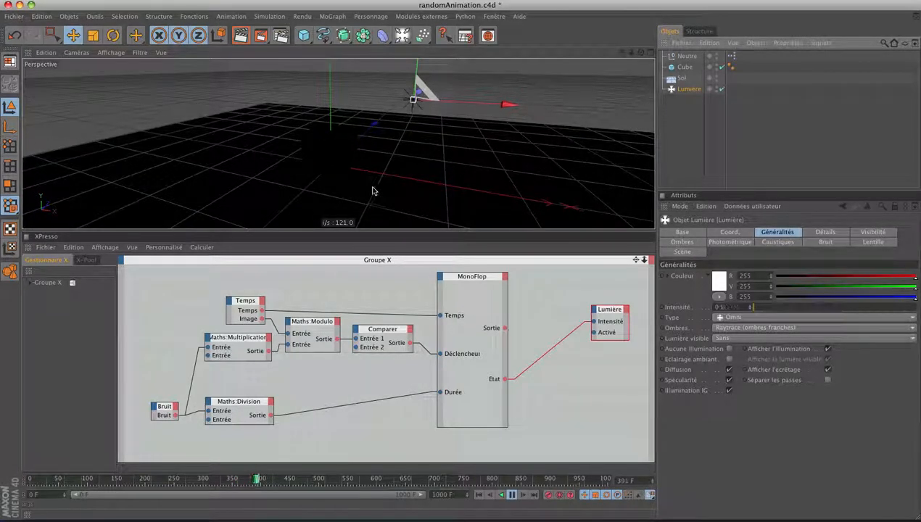
# - Try 0.5 and 1 for the Maths:Division node's Entrée [2], ending with 5
pyautogui.click(235, 408)
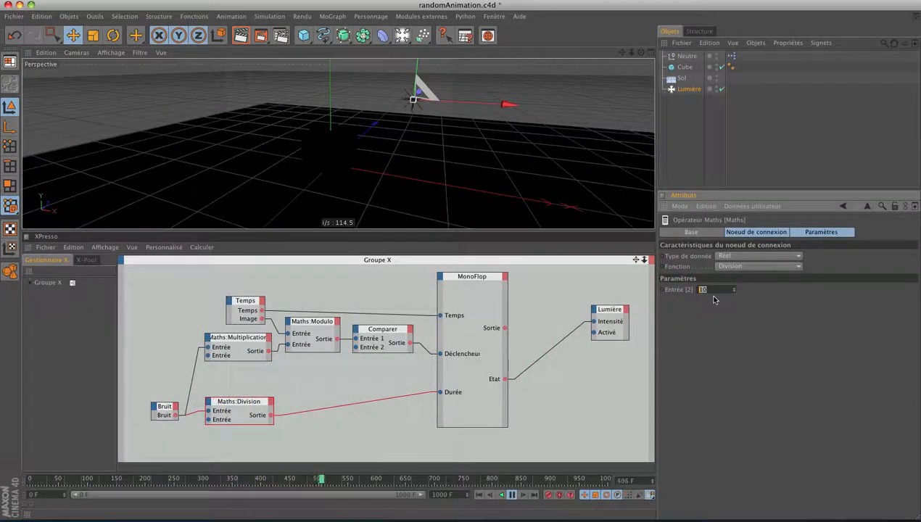
pyautogui.write(',5')
pyautogui.press('Return')
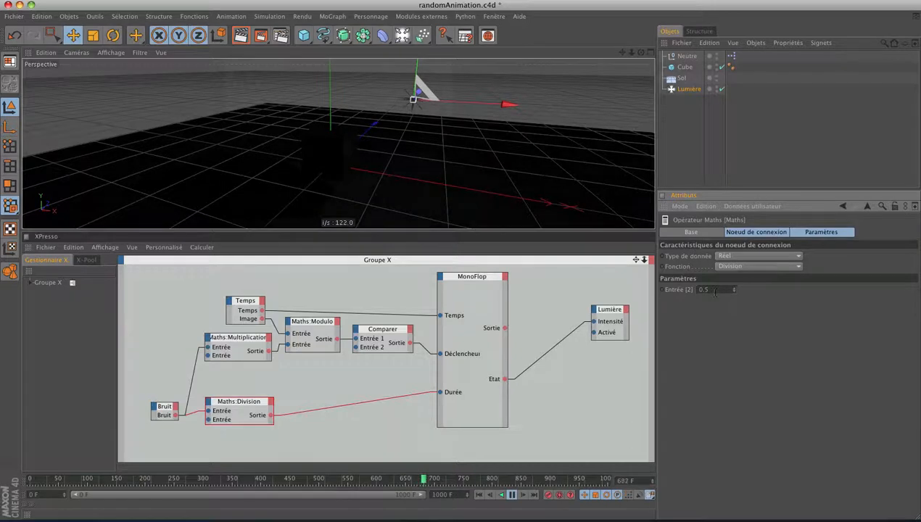
pyautogui.doubleClick(704, 290)
pyautogui.write('1')
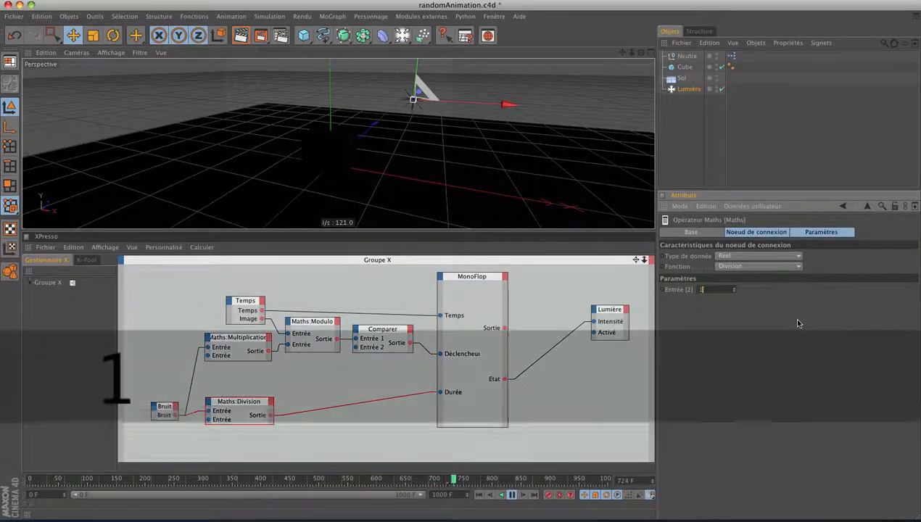
pyautogui.press('Return')
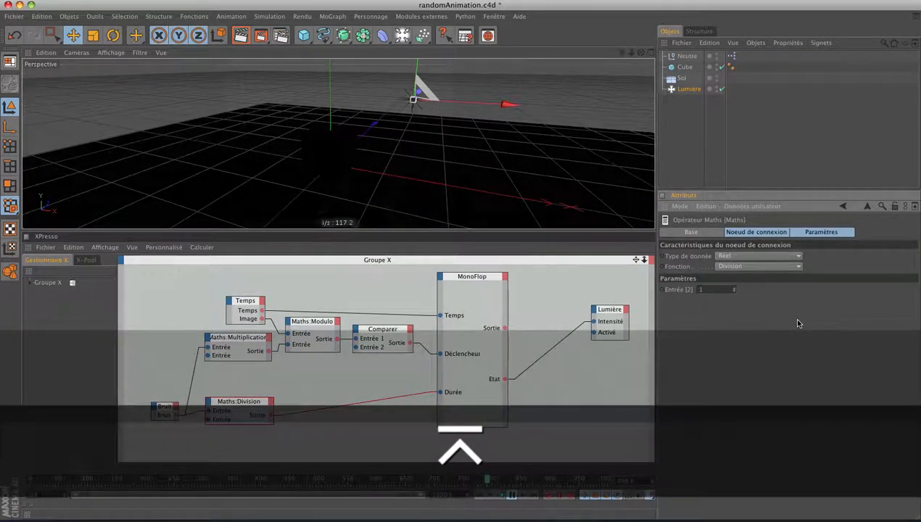
pyautogui.write('5')
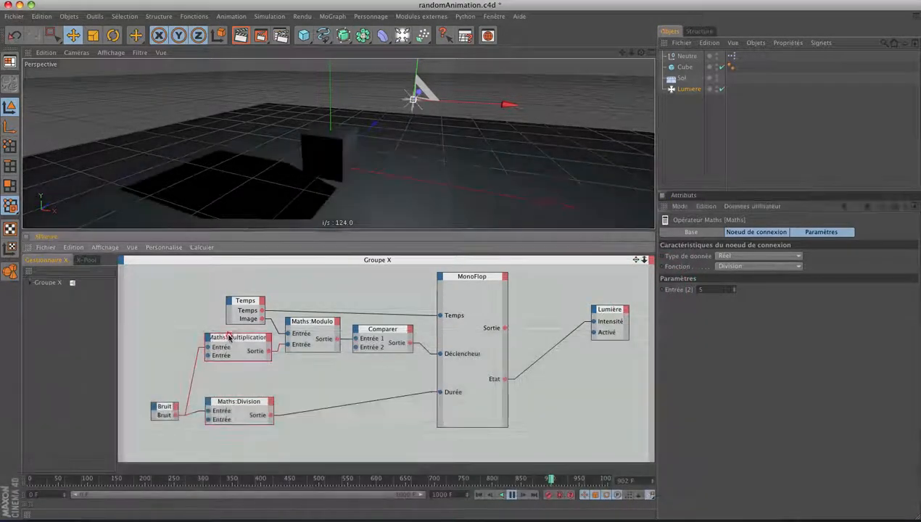
# - Try 5 for the Maths:Multiplication node's Entrée [2], ending with 30
pyautogui.click(229, 338)
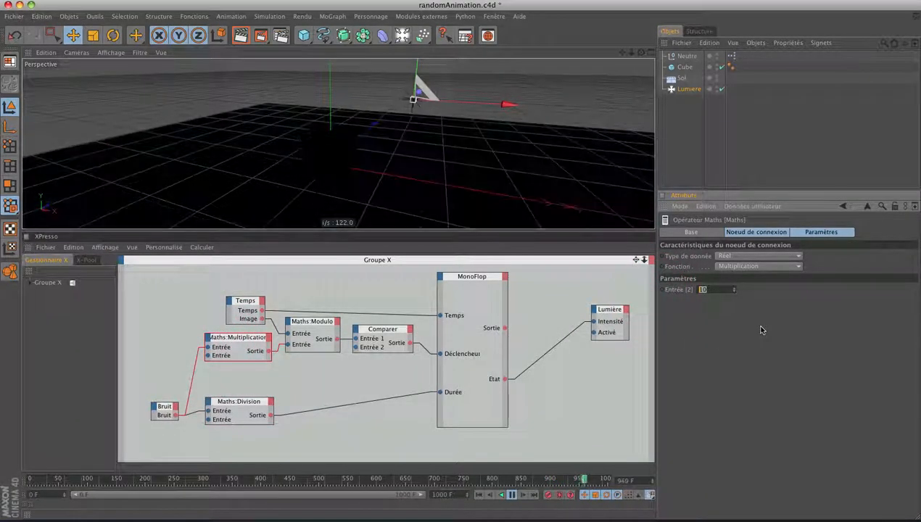
pyautogui.write('5')
pyautogui.press('Return')
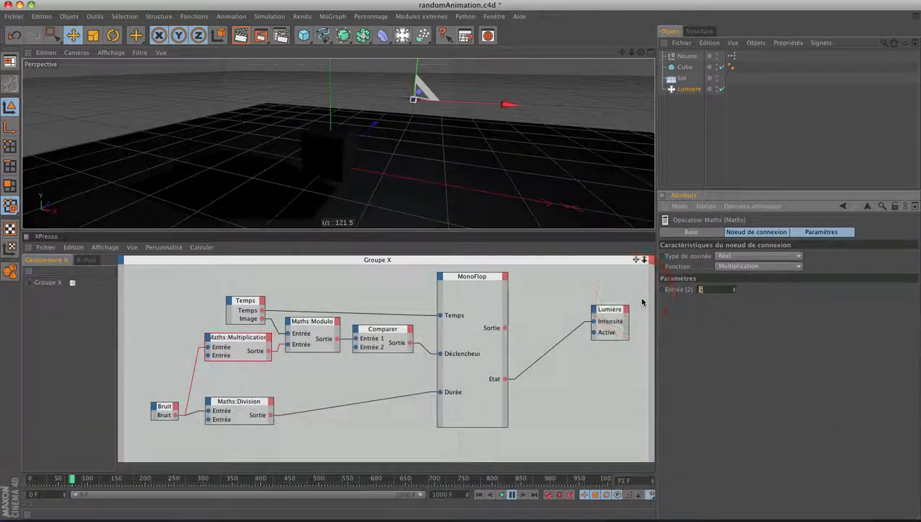
pyautogui.write('30')
pyautogui.press('Return')
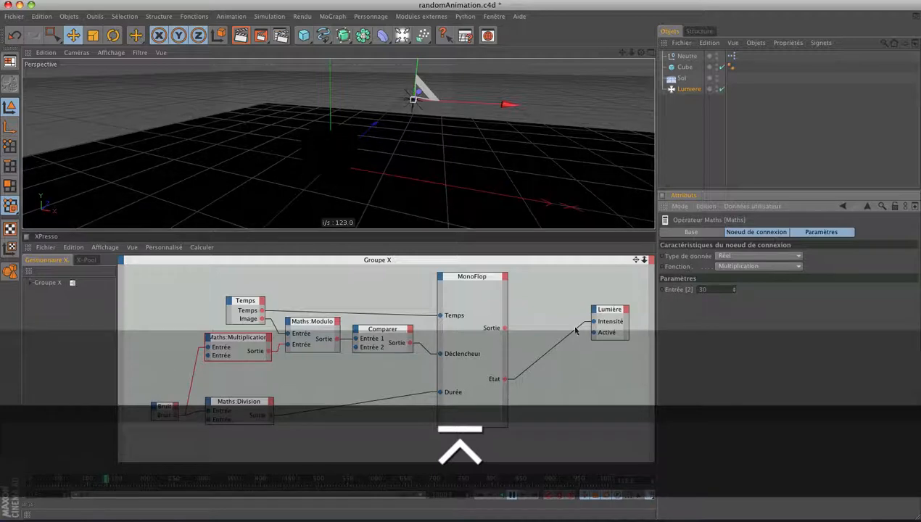
# - Try 1 for the Maths:Division node's Entrée [2], ending with 0.5
pyautogui.click(239, 402)
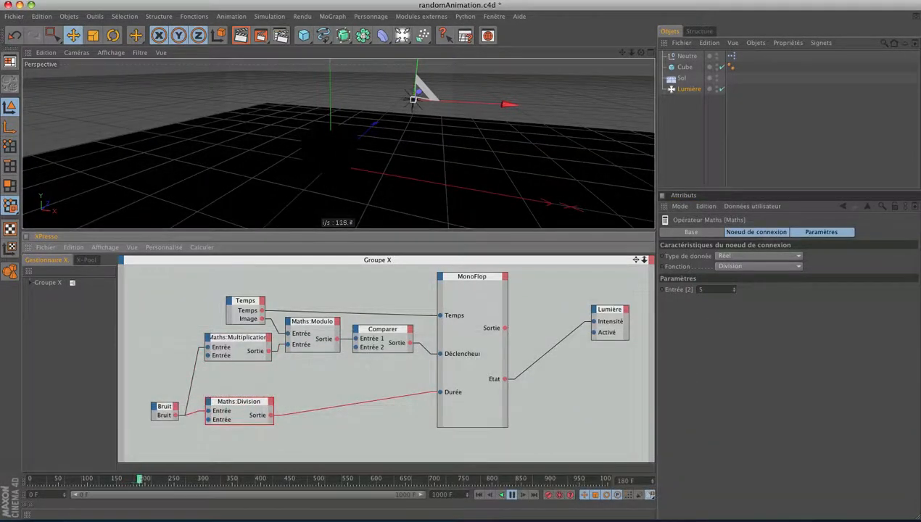
pyautogui.doubleClick(715, 289)
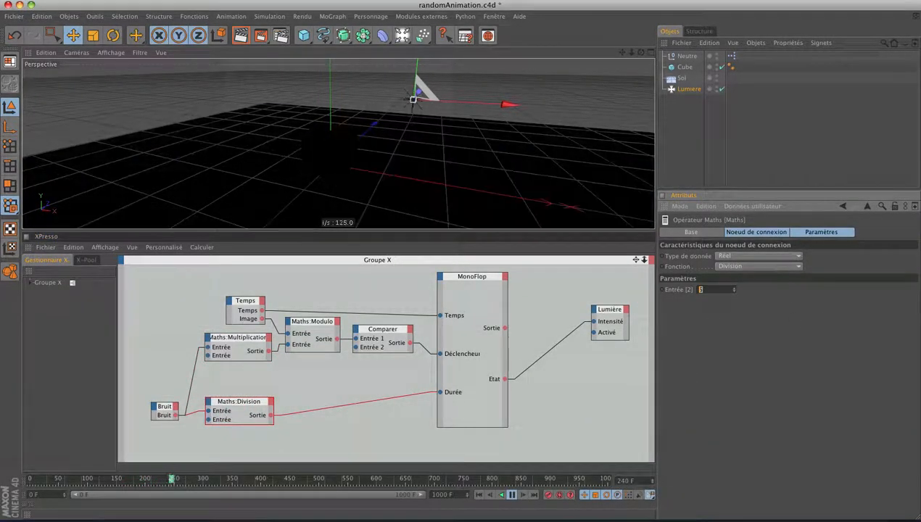
pyautogui.write('1')
pyautogui.press('Return')
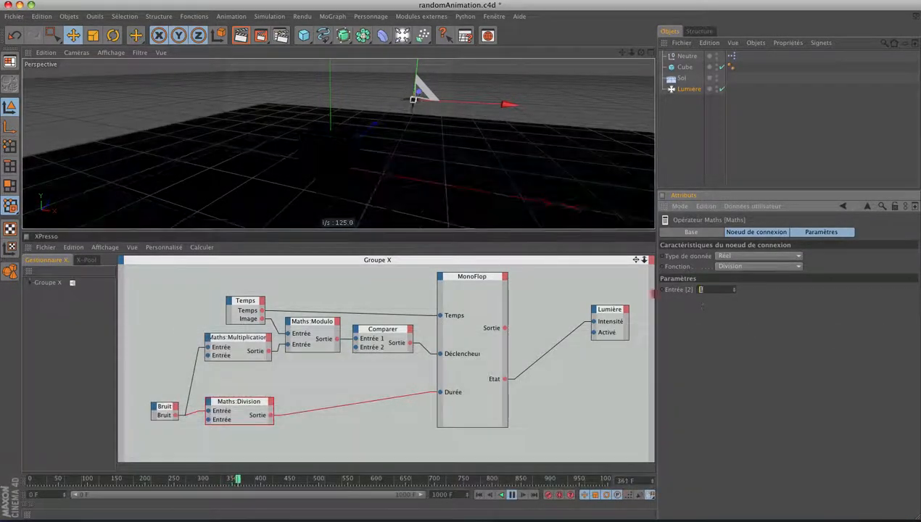
pyautogui.write('0.5')
pyautogui.press('Return')
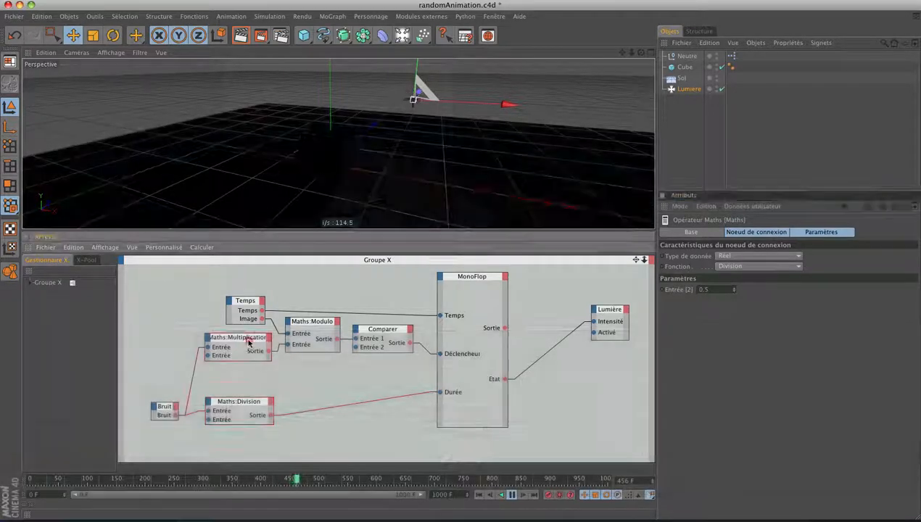
# - Set the Maths:Multiplication node's Entrée [2] to 60 and stop the animation playback
pyautogui.click(245, 344)
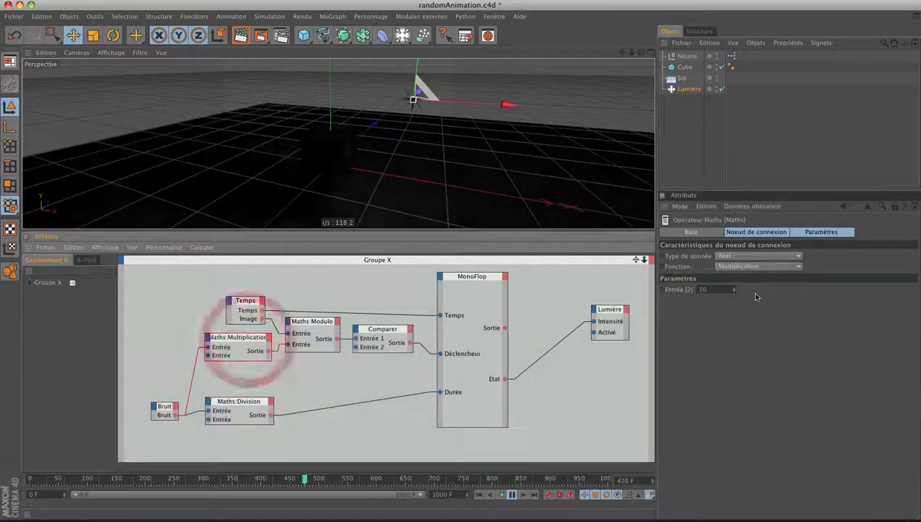
pyautogui.doubleClick(707, 289)
pyautogui.write('60')
pyautogui.press('Return')
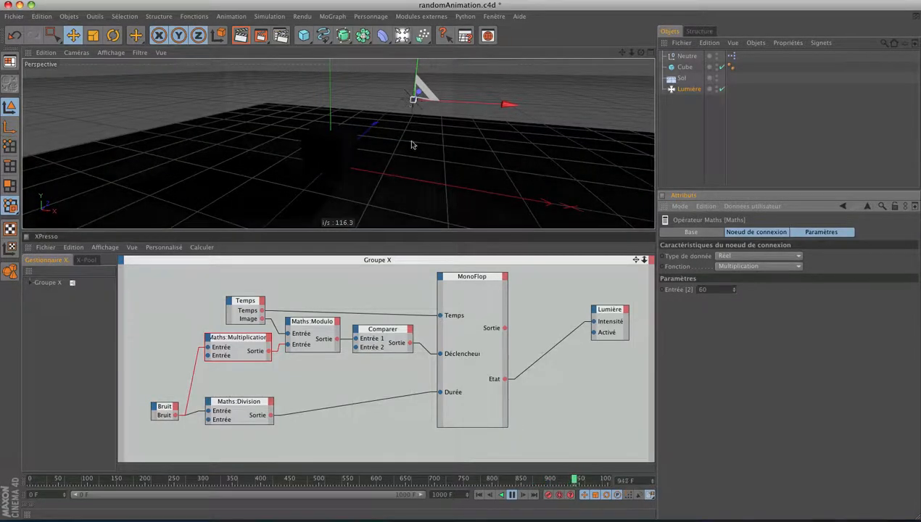
pyautogui.click(511, 496)
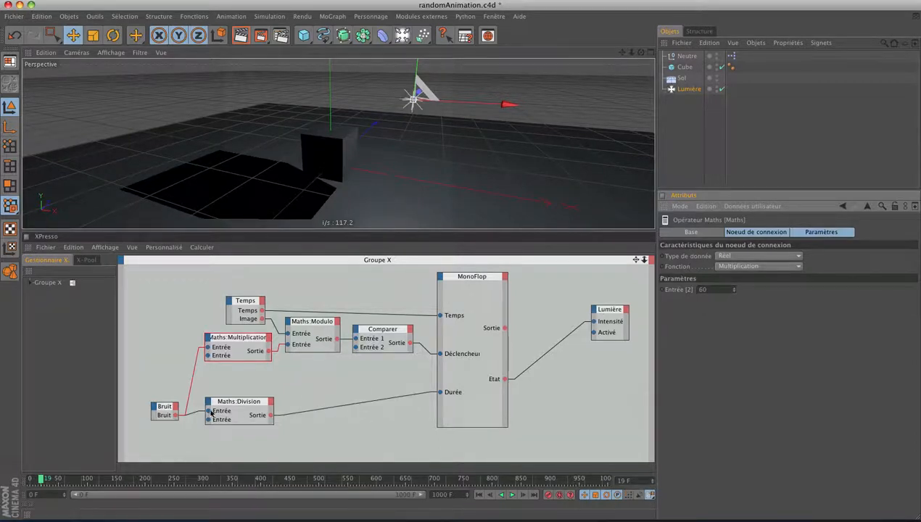
# - Convert all the XPresso nodes except Lumière into a nested X group
pyautogui.moveTo(165, 410)
pyautogui.mouseDown()
pyautogui.moveTo(154, 410)
pyautogui.moveTo(170, 407)
pyautogui.mouseUp()
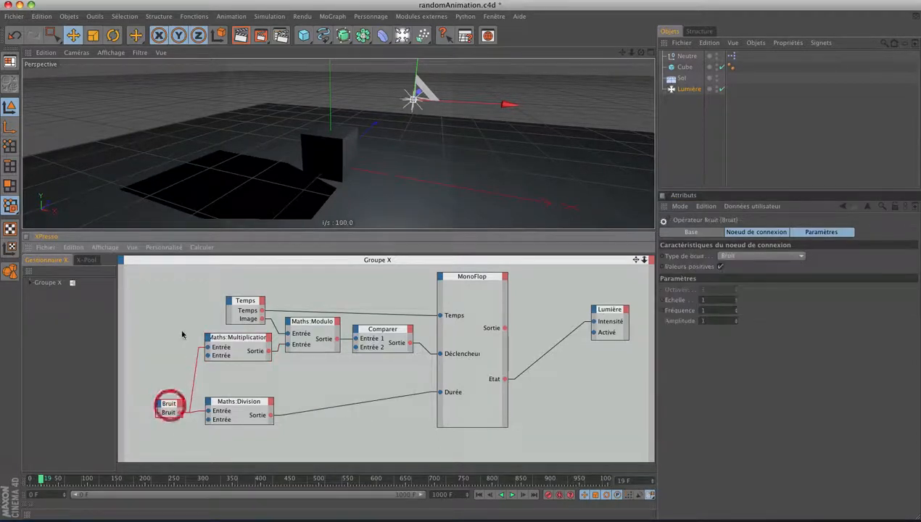
pyautogui.moveTo(143, 271); pyautogui.dragTo(527, 441)
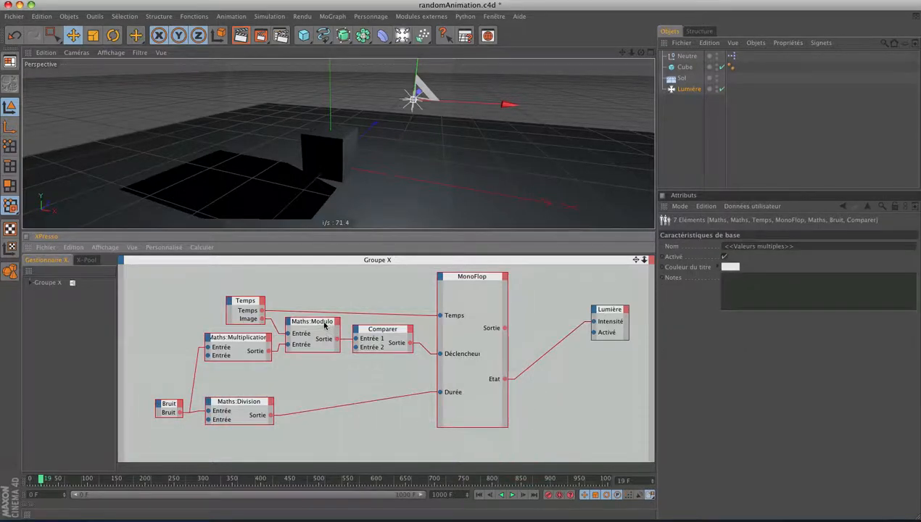
pyautogui.rightClick(325, 326)
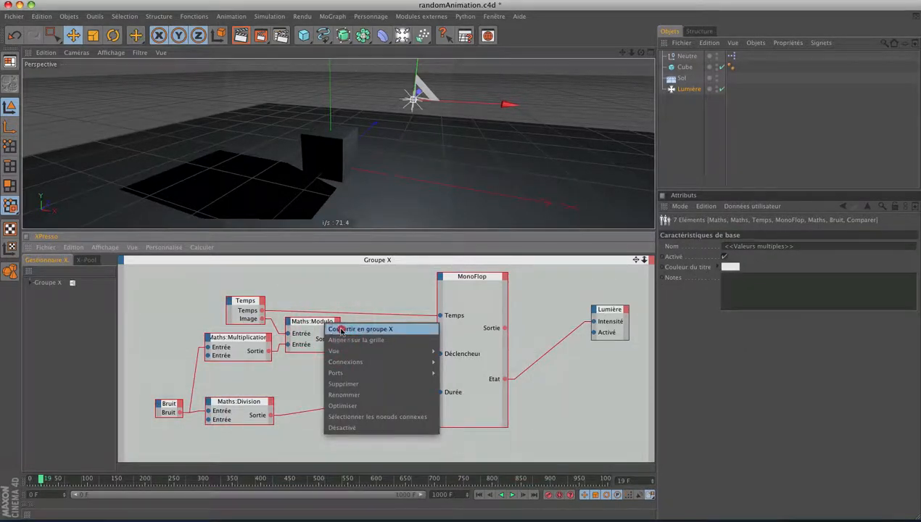
pyautogui.click(345, 331)
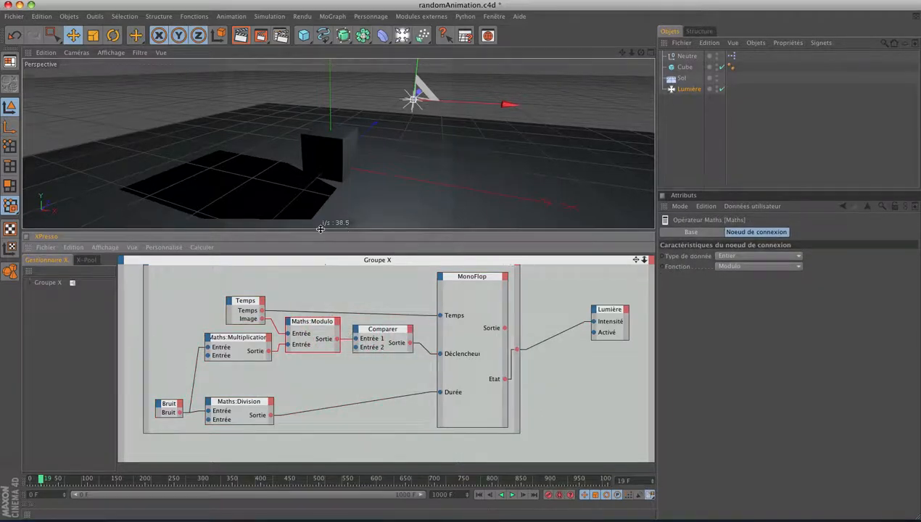
# - Enlarge the XPresso editor, shift the nested group slightly right, and move MonoFlop slightly left inside it
pyautogui.moveTo(321, 230); pyautogui.dragTo(318, 123)
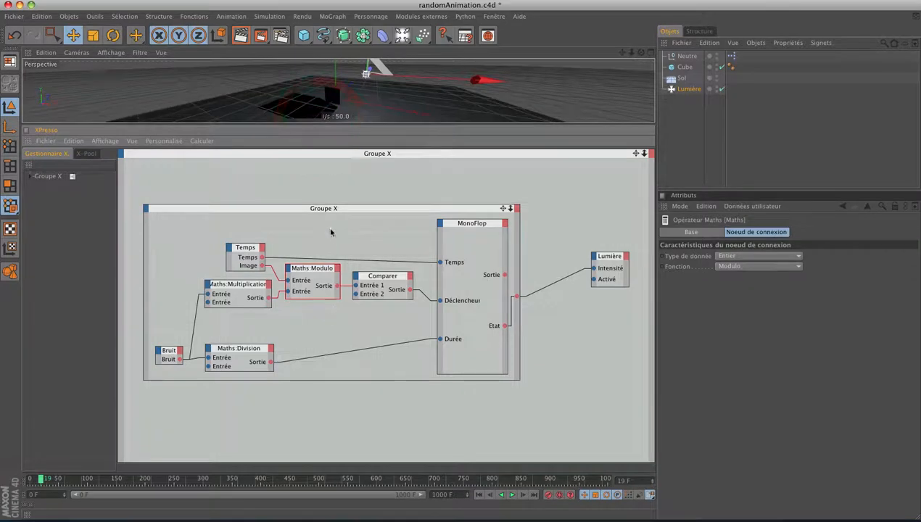
pyautogui.moveTo(308, 224); pyautogui.dragTo(349, 207)
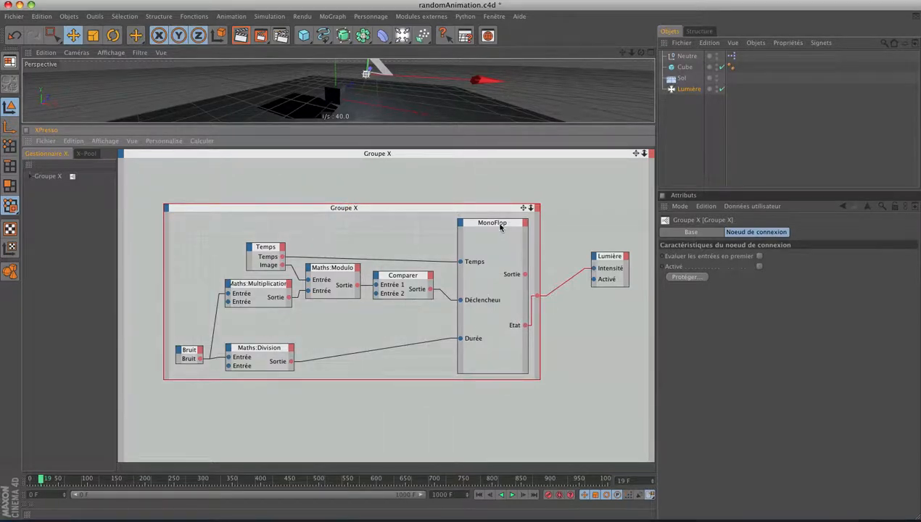
pyautogui.moveTo(493, 223); pyautogui.dragTo(482, 223)
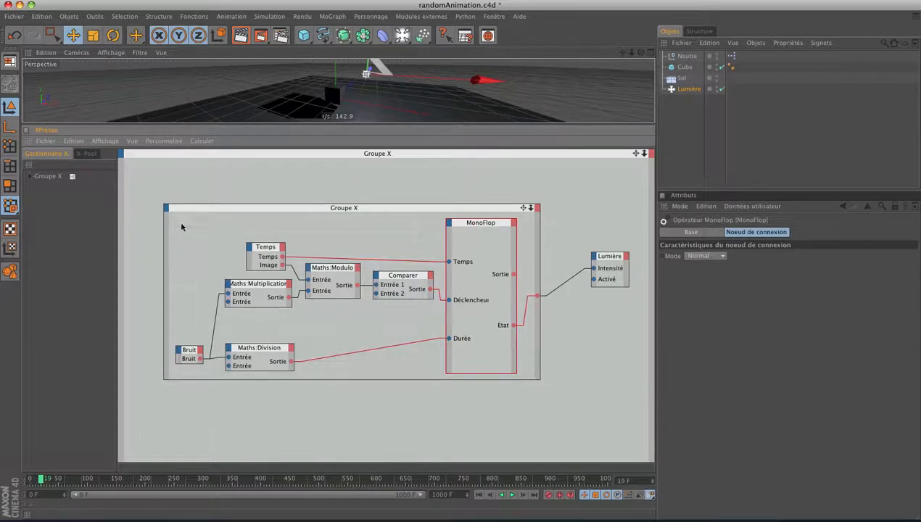
# - Add two Réel input ports to the nested X group
pyautogui.click(166, 209)
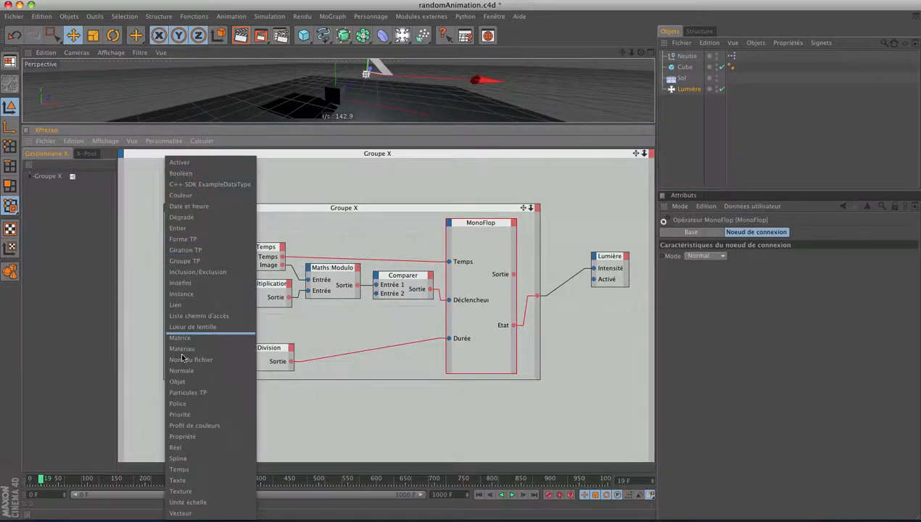
pyautogui.click(188, 447)
pyautogui.click(169, 211)
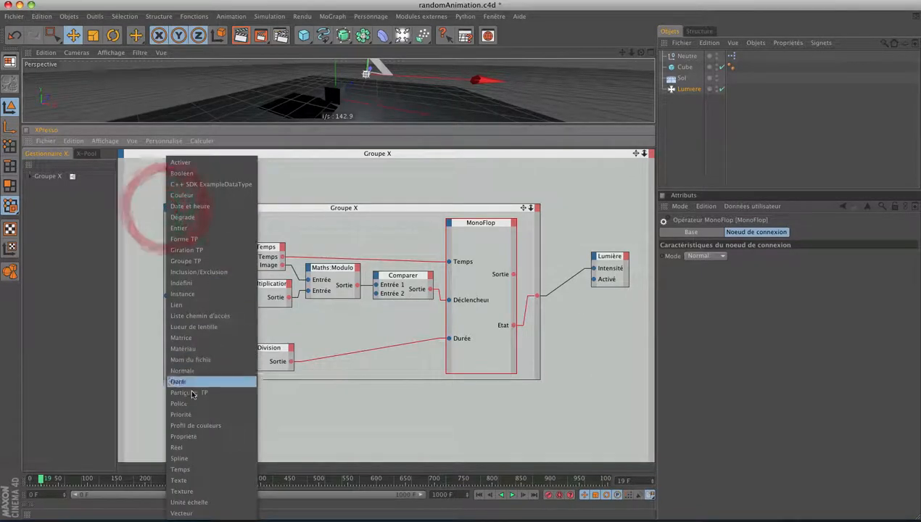
pyautogui.click(191, 445)
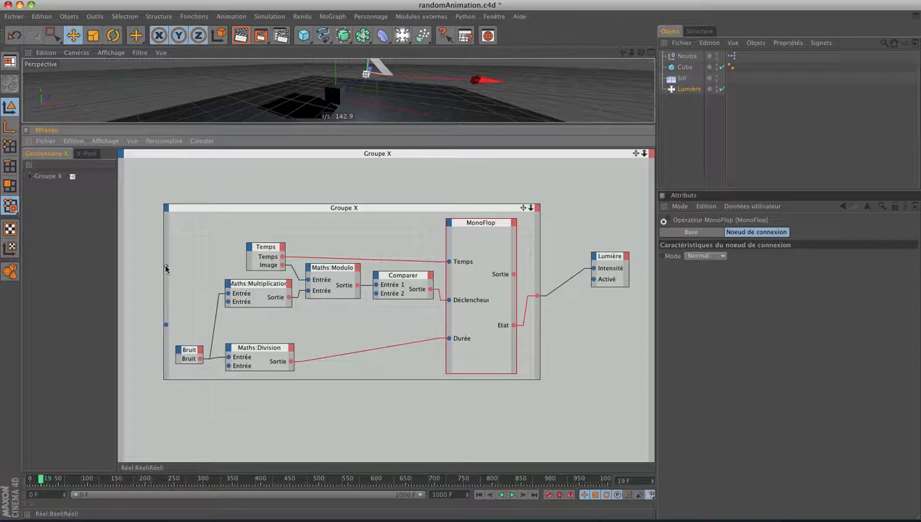
# - Move the Maths:Multiplication node slightly down and connect the group's upper Réel input to its second Entrée
pyautogui.click(244, 288)
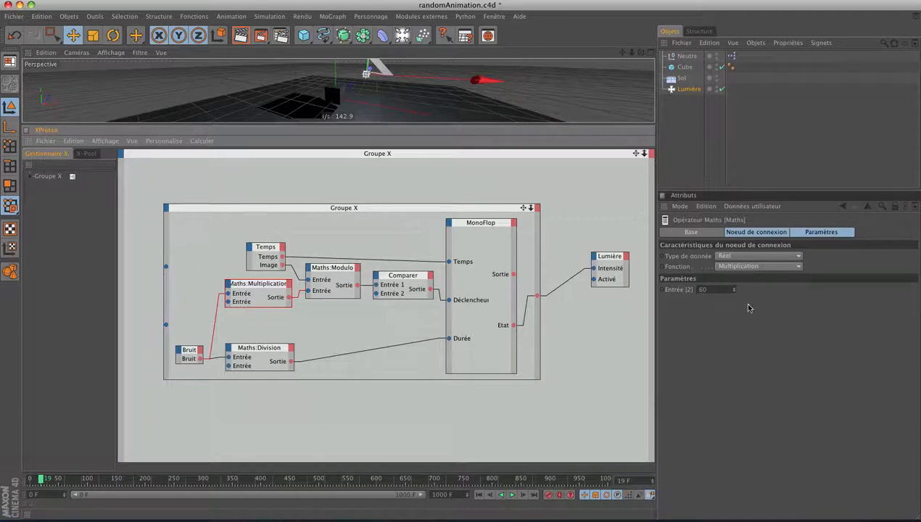
pyautogui.moveTo(270, 287); pyautogui.dragTo(260, 292)
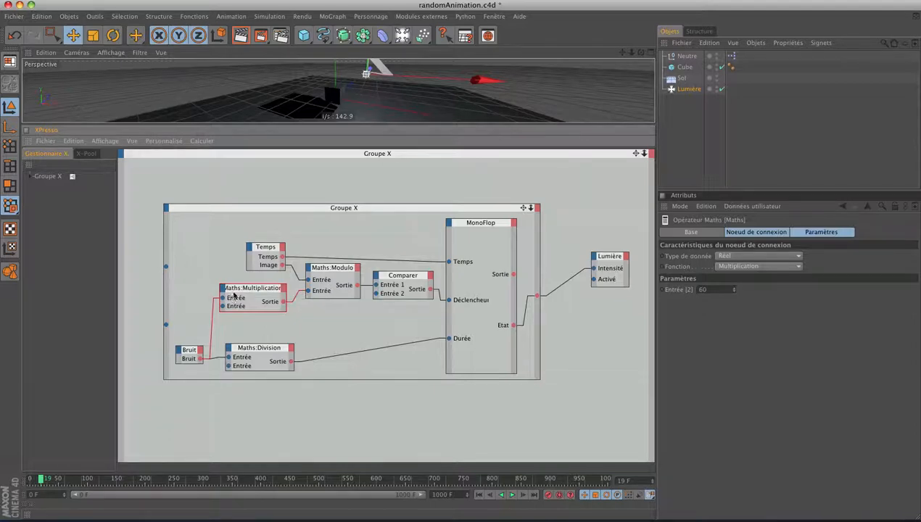
pyautogui.moveTo(233, 296); pyautogui.dragTo(238, 299)
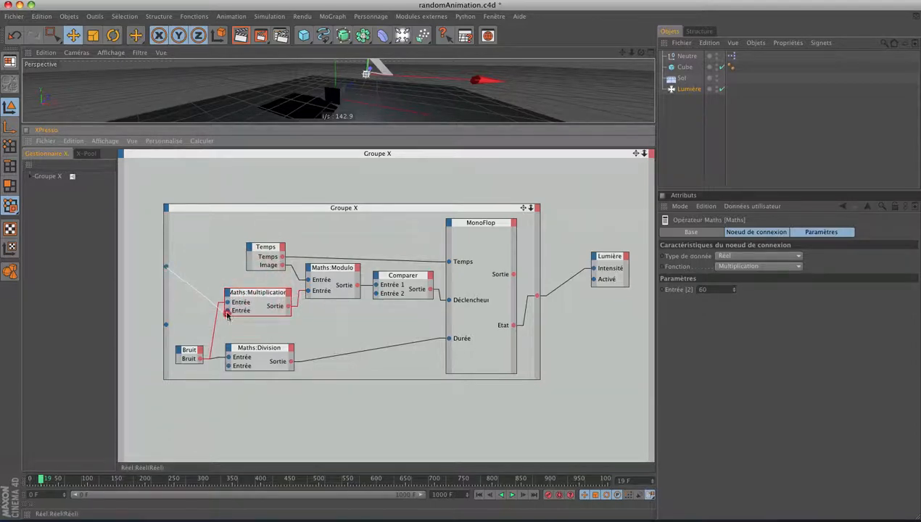
pyautogui.moveTo(227, 312); pyautogui.dragTo(226, 311)
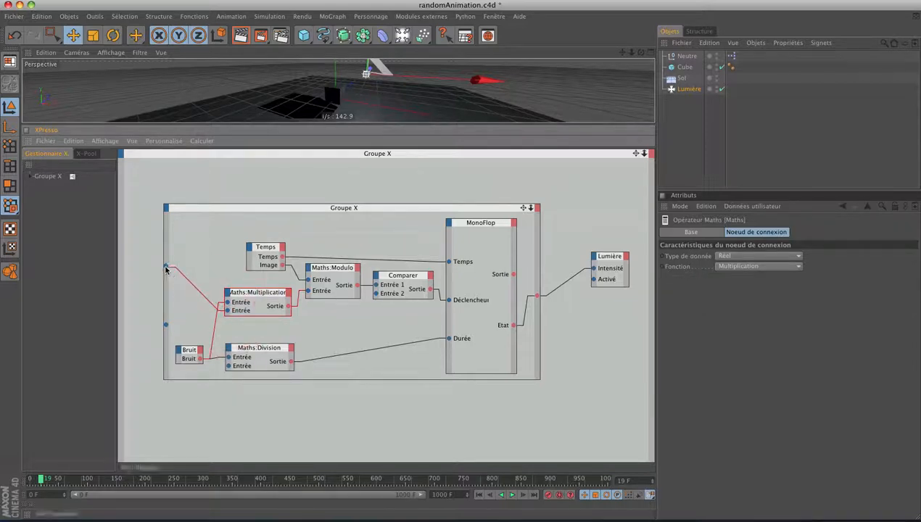
# - Delete the Maths:Division node and connect the group's lower Réel input to MonoFlop's Durée
pyautogui.click(267, 352)
pyautogui.press('Delete')
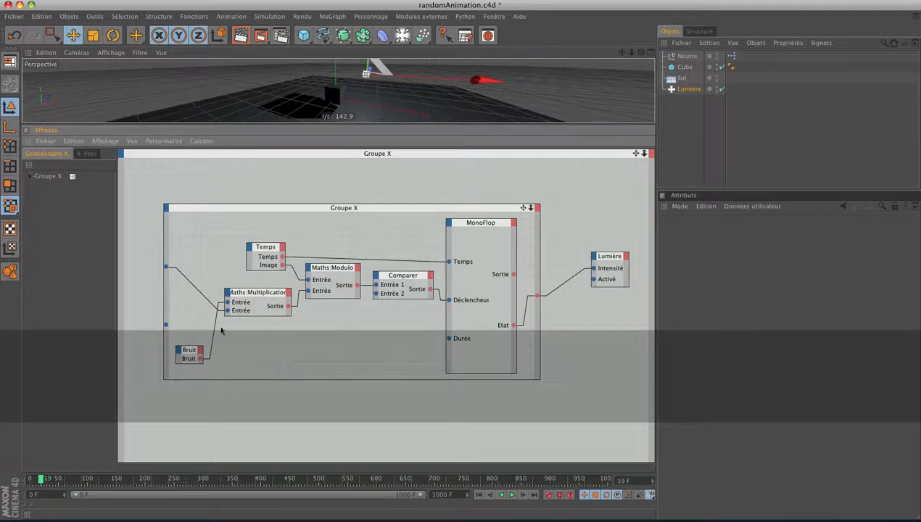
pyautogui.moveTo(166, 326); pyautogui.dragTo(450, 338)
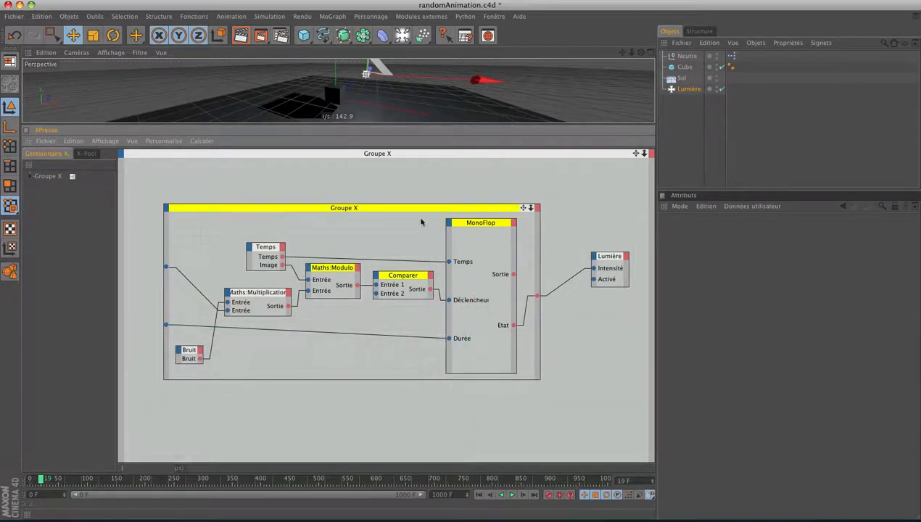
# - Set the nested X group's Réel [1] parameter to 60 and Réel [2] to 0.5
pyautogui.click(356, 208)
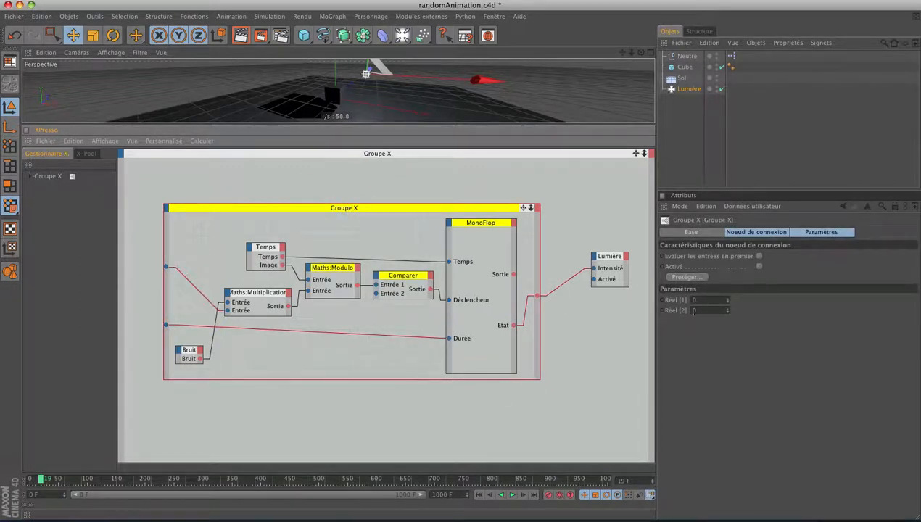
pyautogui.click(700, 300)
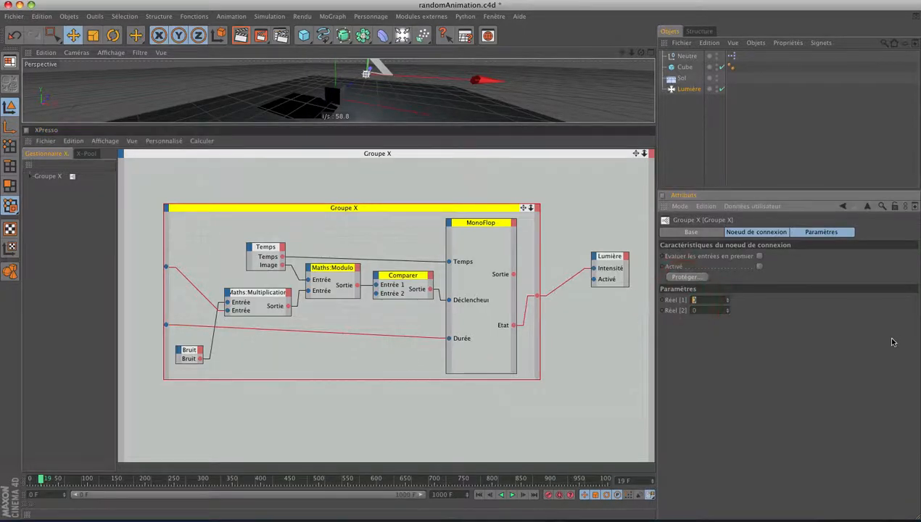
pyautogui.write('60')
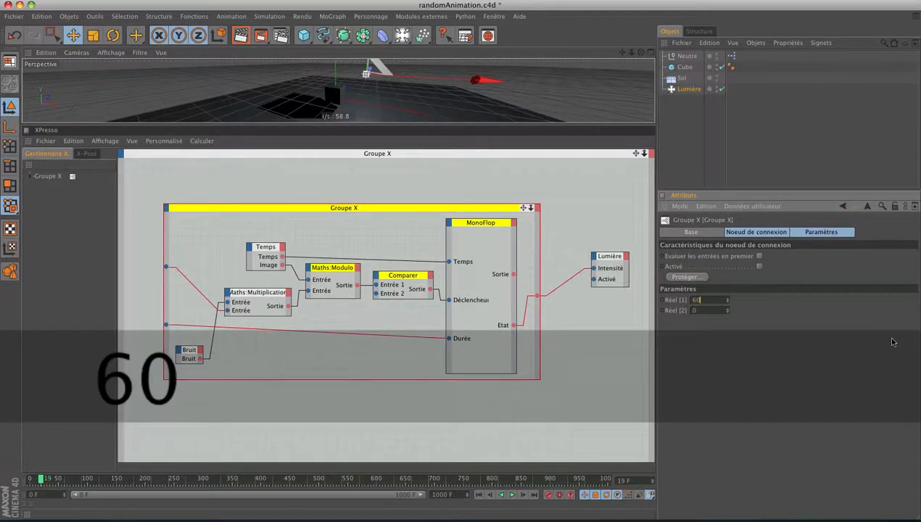
pyautogui.press('Return')
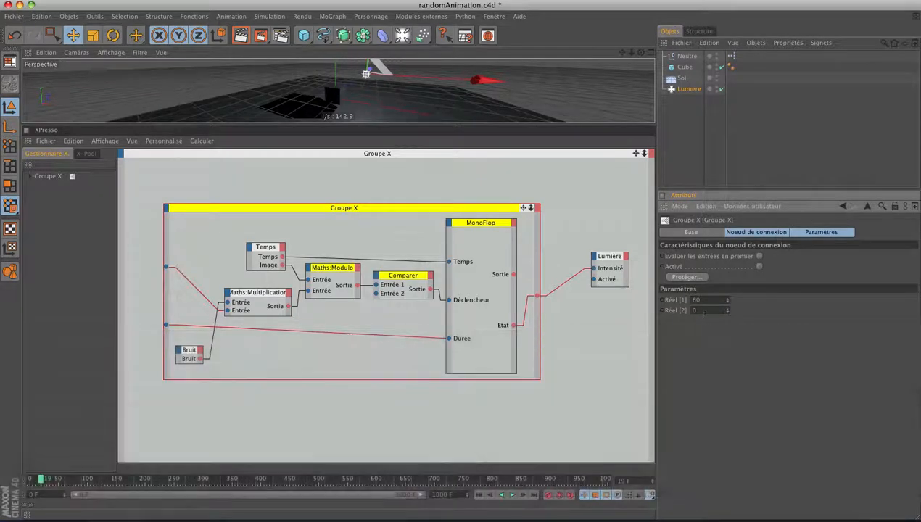
pyautogui.click(695, 310)
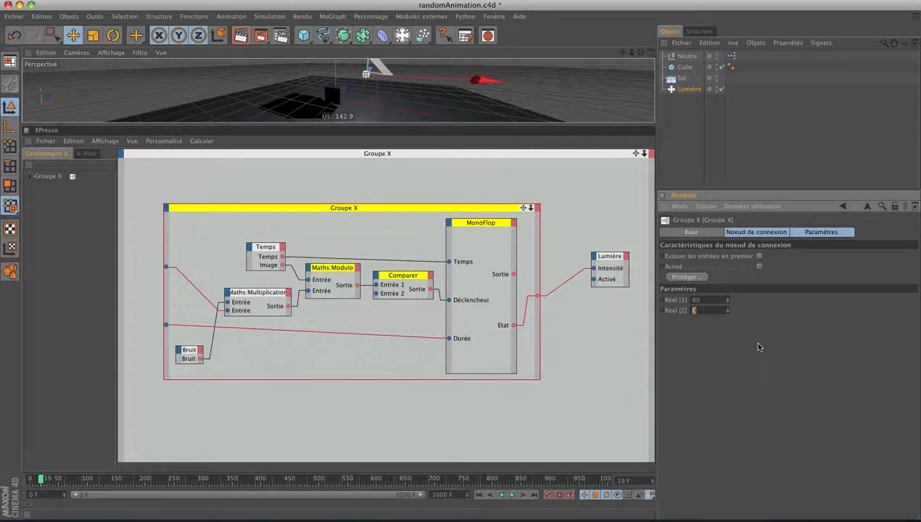
pyautogui.write(',5')
pyautogui.press('Return')
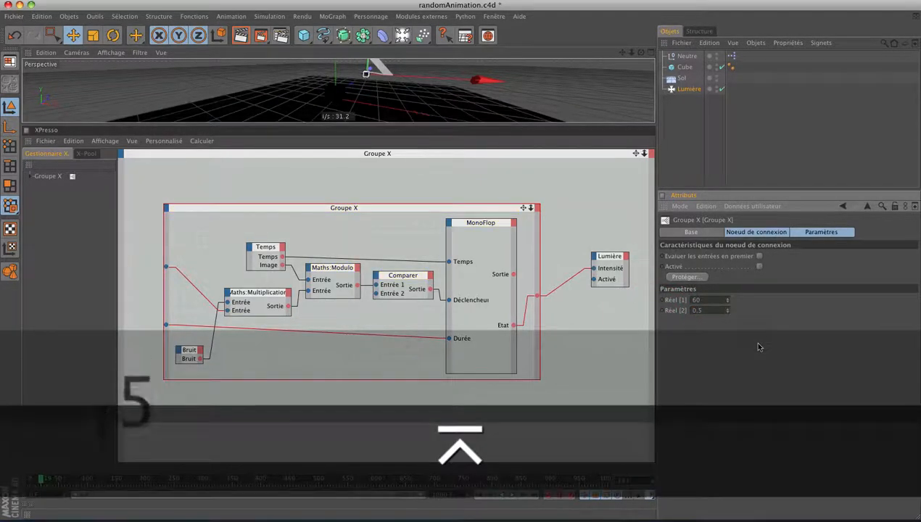
# - Play the animation and temporarily enlarge the perspective view to check the light's flashing
pyautogui.click(512, 499)
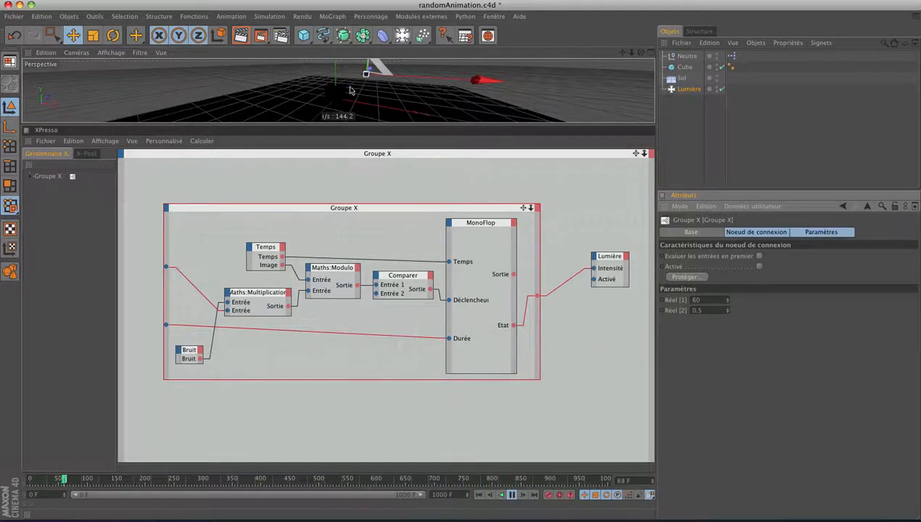
pyautogui.moveTo(364, 129); pyautogui.dragTo(377, 375)
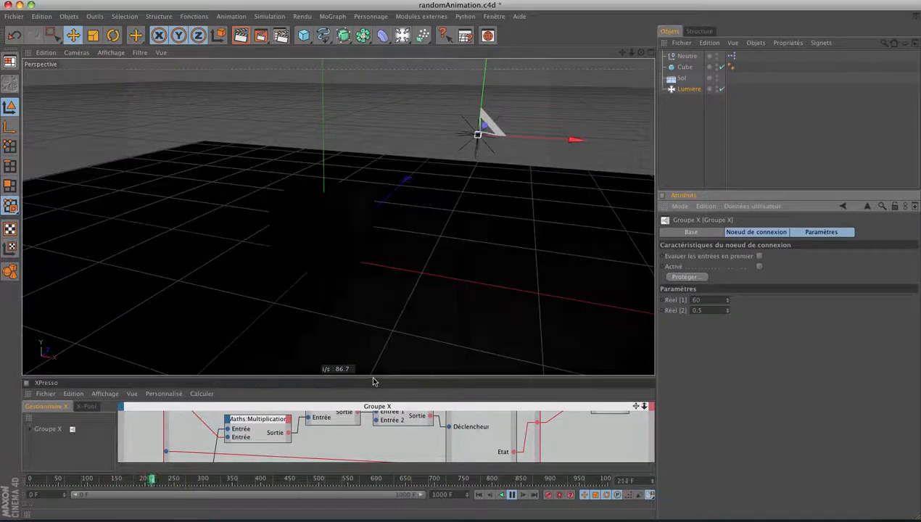
pyautogui.moveTo(373, 377); pyautogui.dragTo(373, 127)
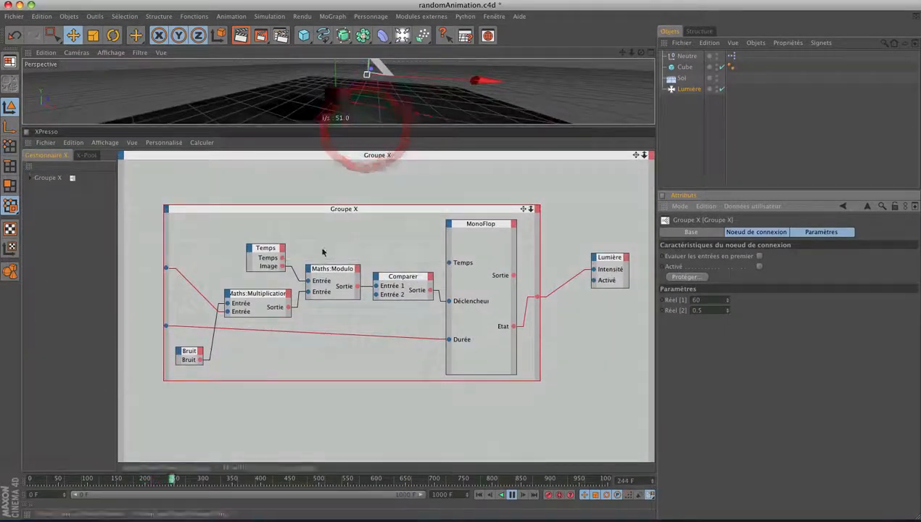
# - Add a Booléen output port to the nested X group and connect MonoFlop's Sortie to it
pyautogui.click(249, 299)
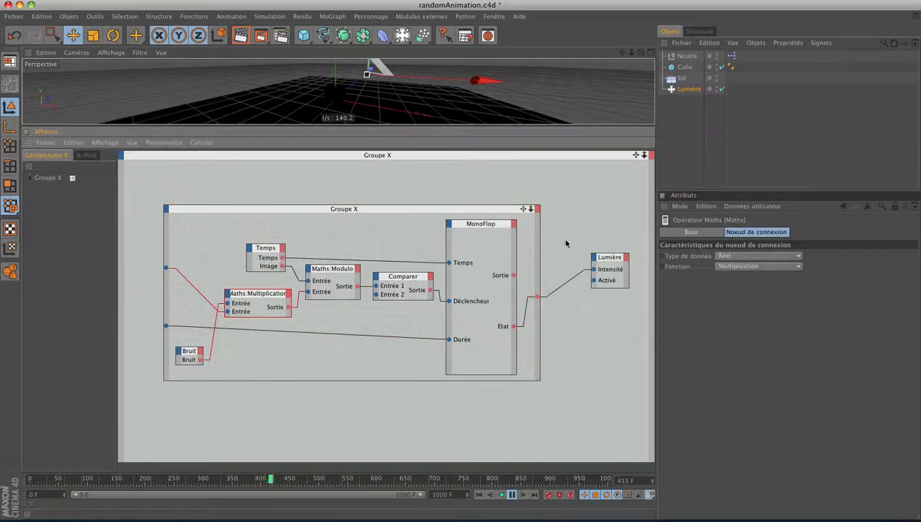
pyautogui.click(538, 209)
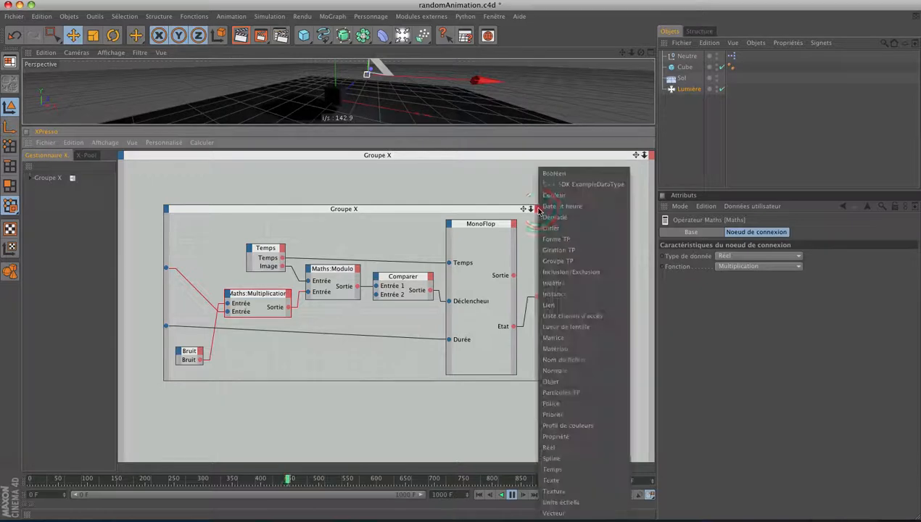
pyautogui.click(556, 175)
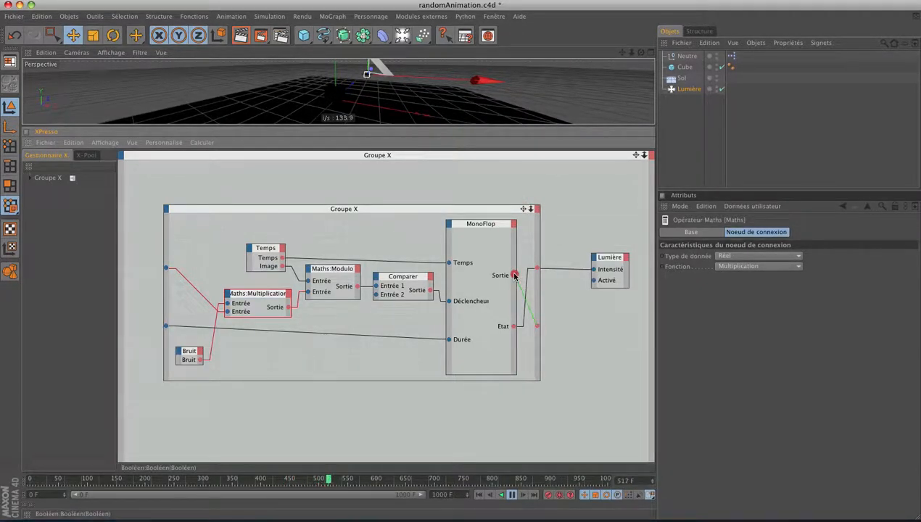
pyautogui.moveTo(514, 276); pyautogui.dragTo(514, 276)
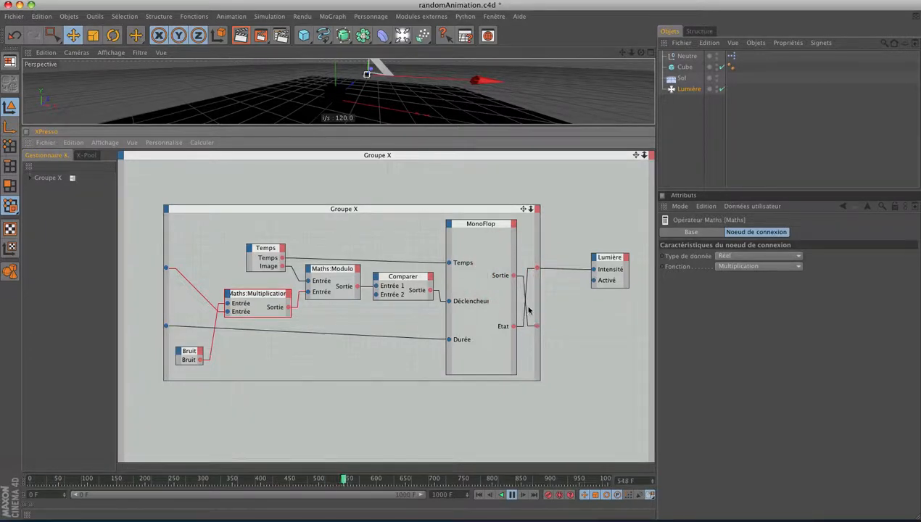
# - Display the port names on the nested X group
pyautogui.click(331, 208)
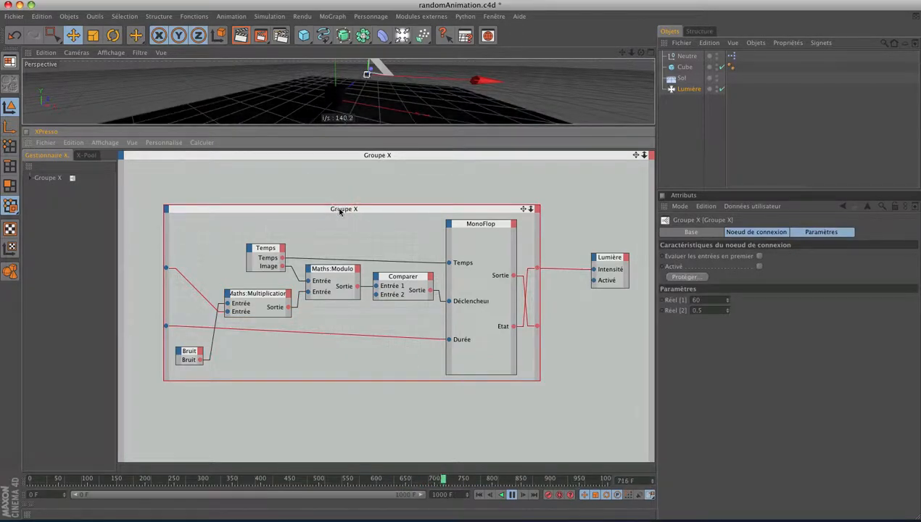
pyautogui.rightClick(338, 211)
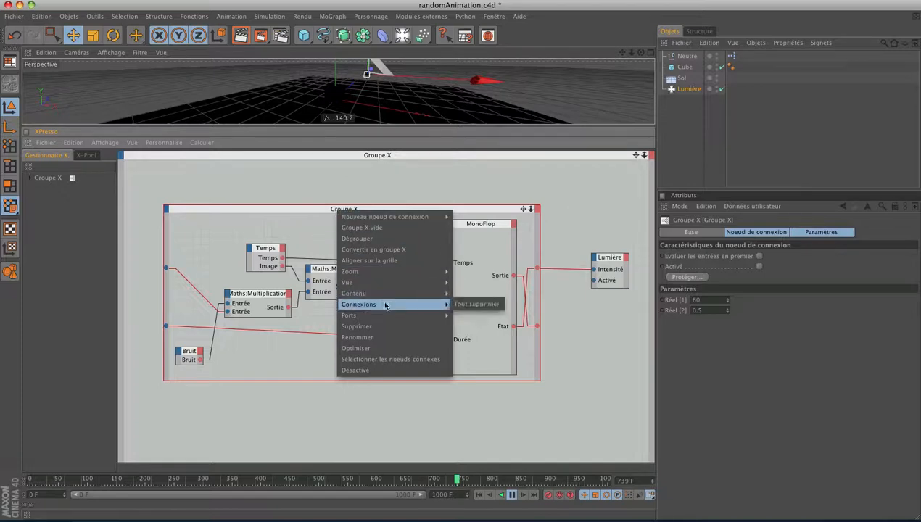
pyautogui.moveTo(385, 315)
pyautogui.click(473, 325)
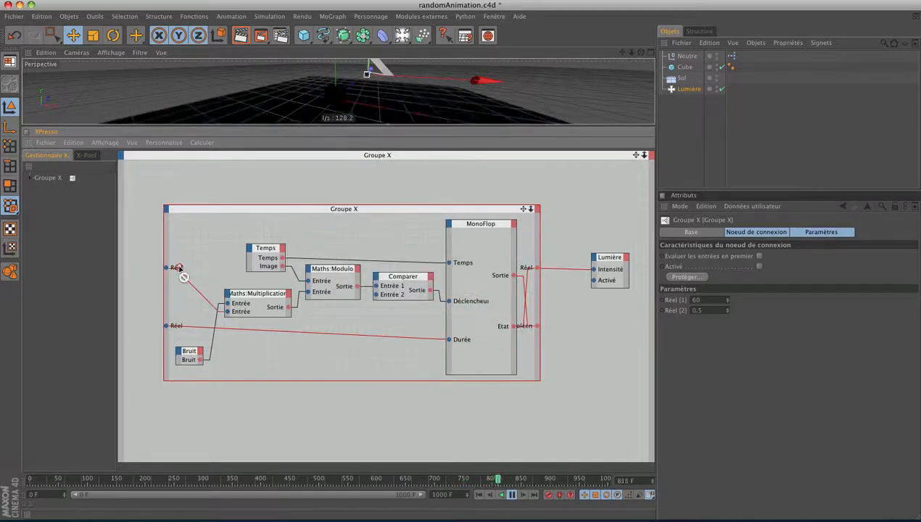
# - Rename the nested group's upper Réel input port to FrequenceEven
pyautogui.click(179, 272)
pyautogui.rightClick(179, 269)
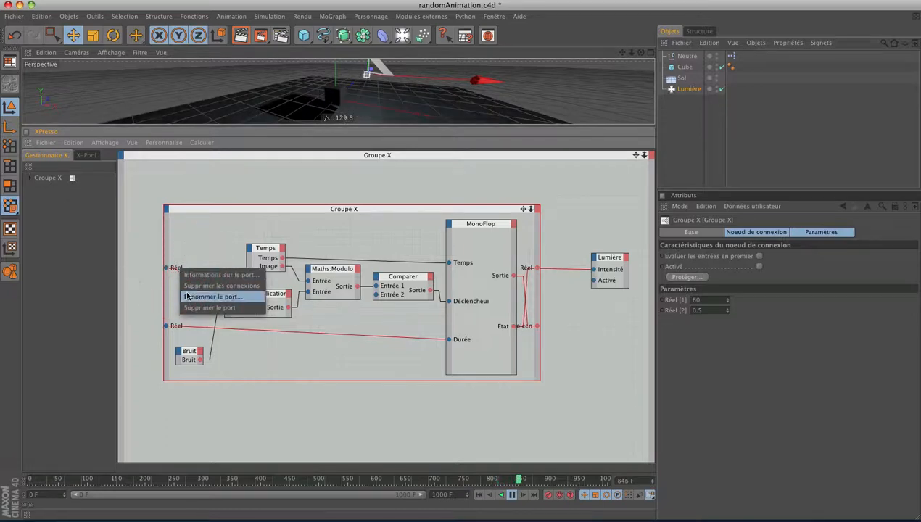
pyautogui.click(187, 293)
pyautogui.moveTo(175, 281); pyautogui.dragTo(260, 359)
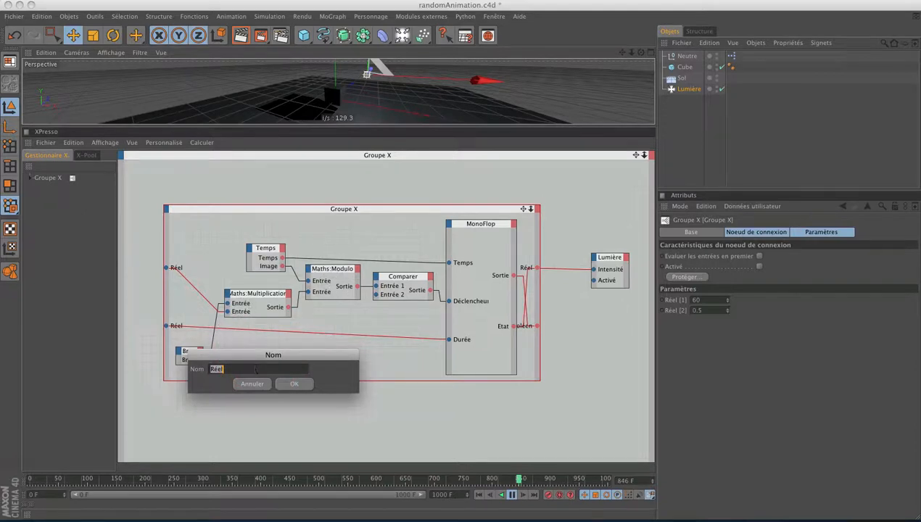
pyautogui.write('Fe')
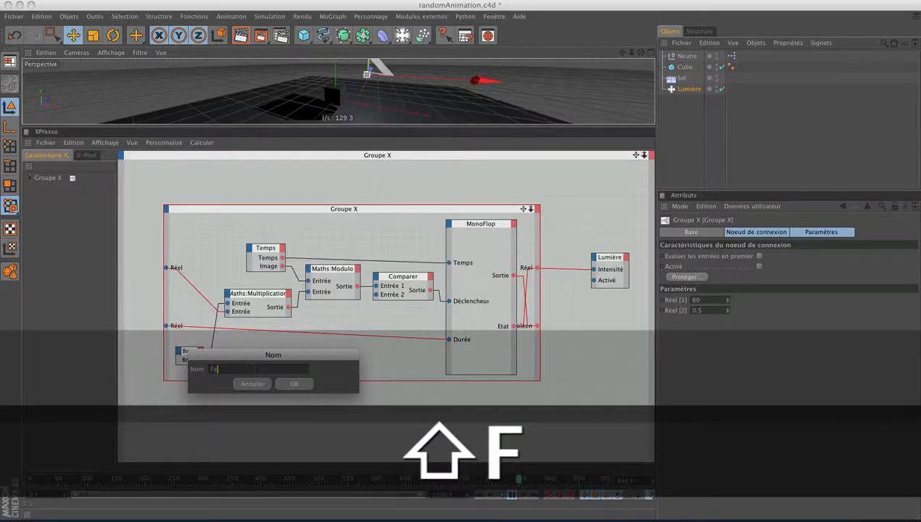
pyautogui.write('equence')
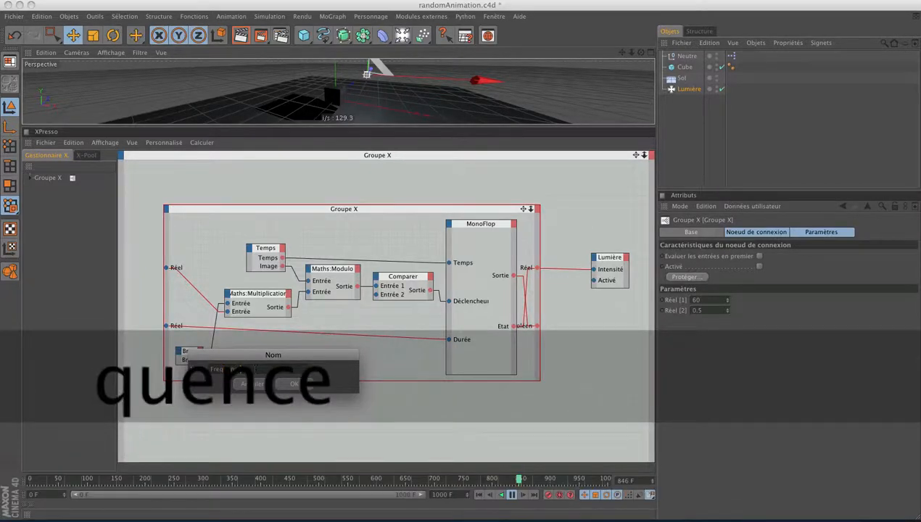
pyautogui.write('Even')
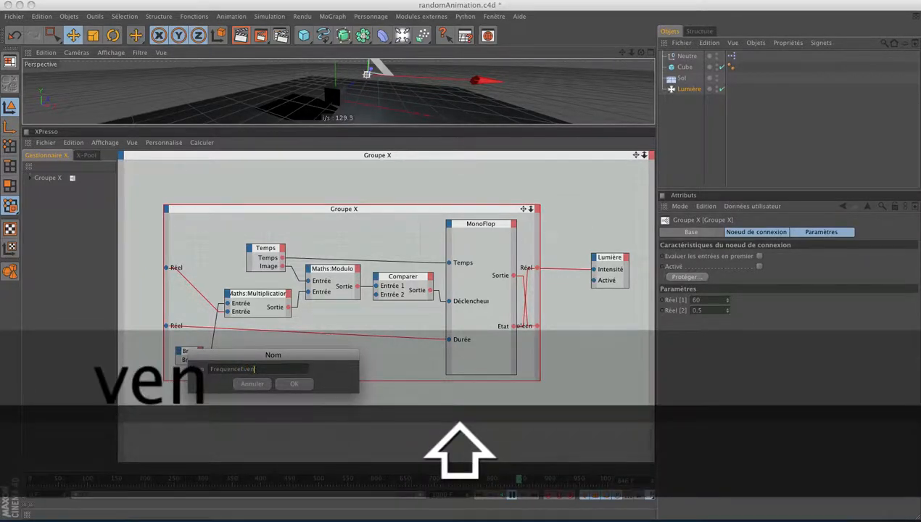
pyautogui.click(294, 385)
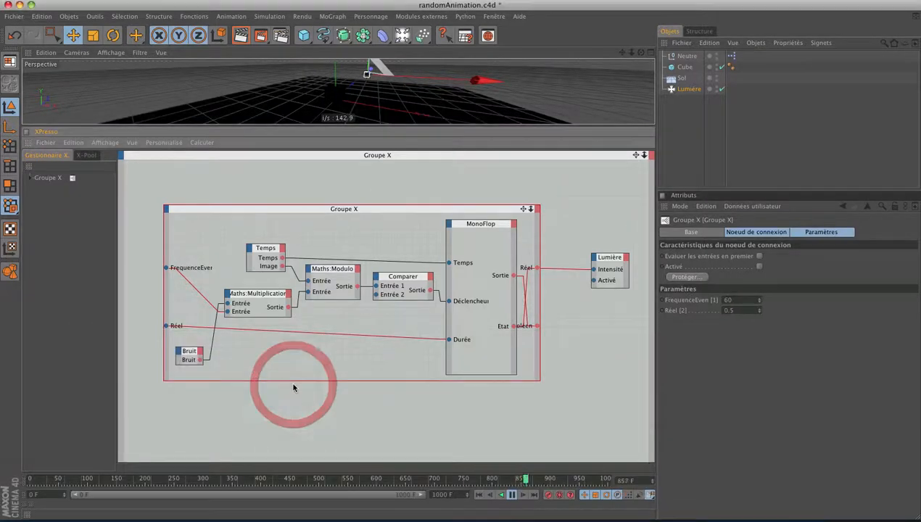
# - Rename the nested group's remaining Réel input port to DureeEvent
pyautogui.rightClick(176, 327)
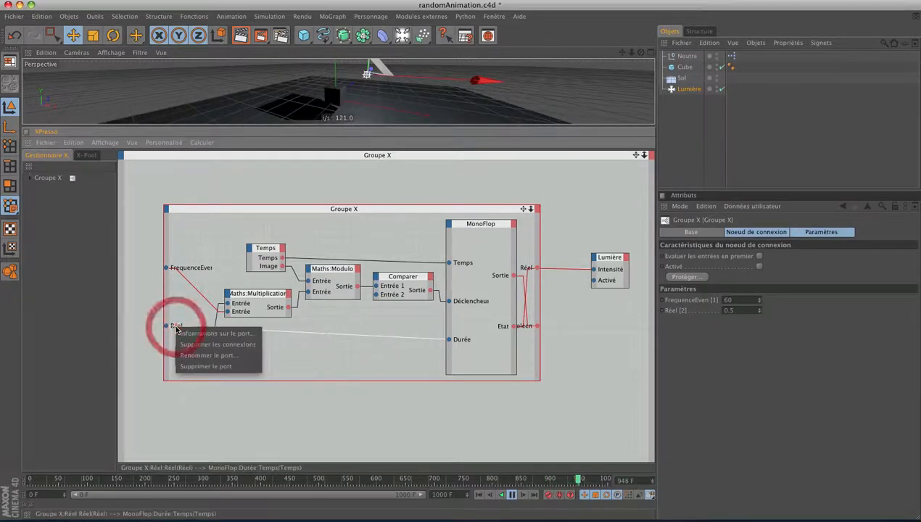
pyautogui.click(193, 356)
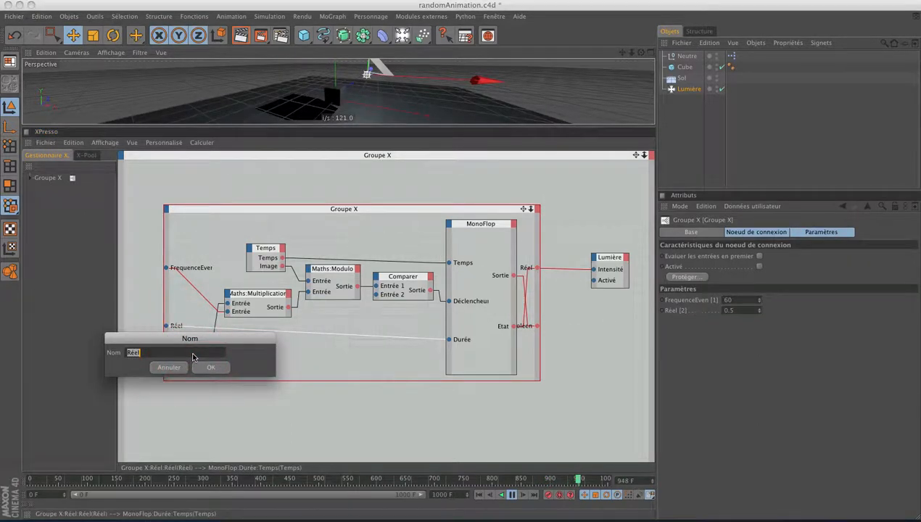
pyautogui.write('Durée')
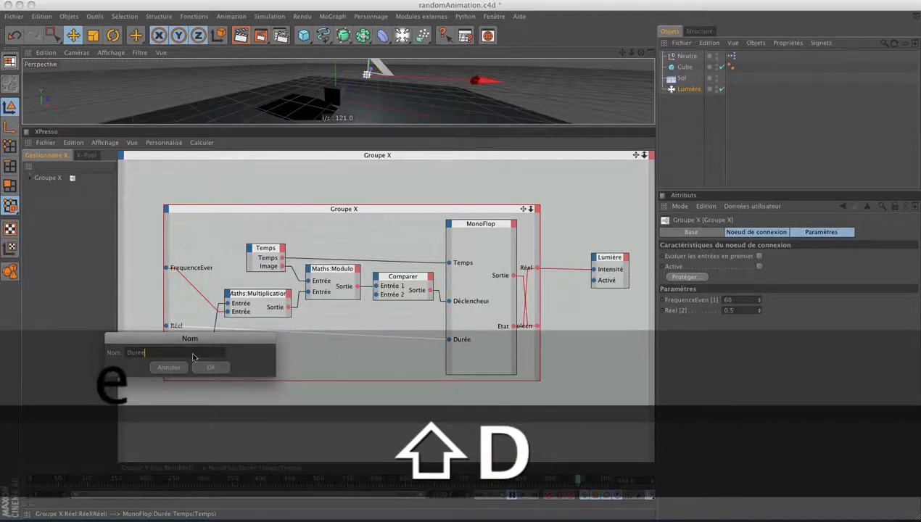
pyautogui.write('Event')
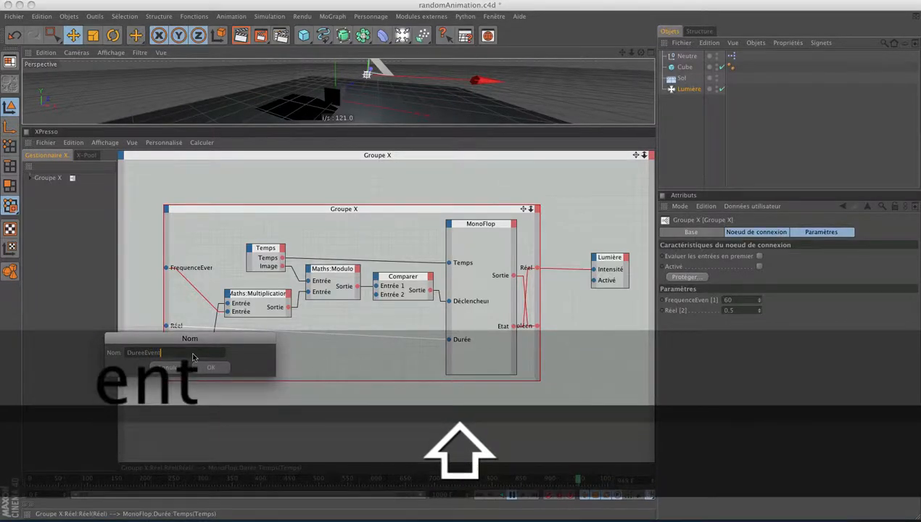
pyautogui.press('Return')
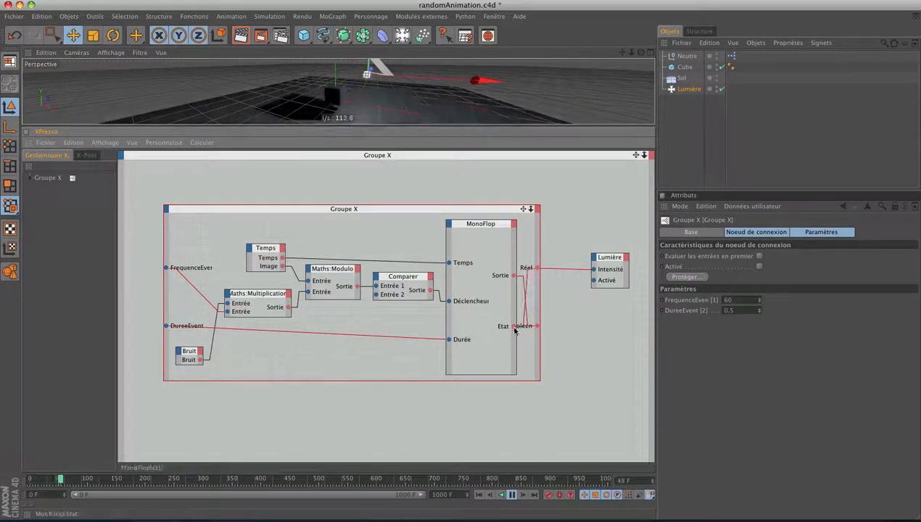
# - Reorder the nested group's output ports so that Booléen sits above Réel
pyautogui.moveTo(528, 328); pyautogui.dragTo(527, 329)
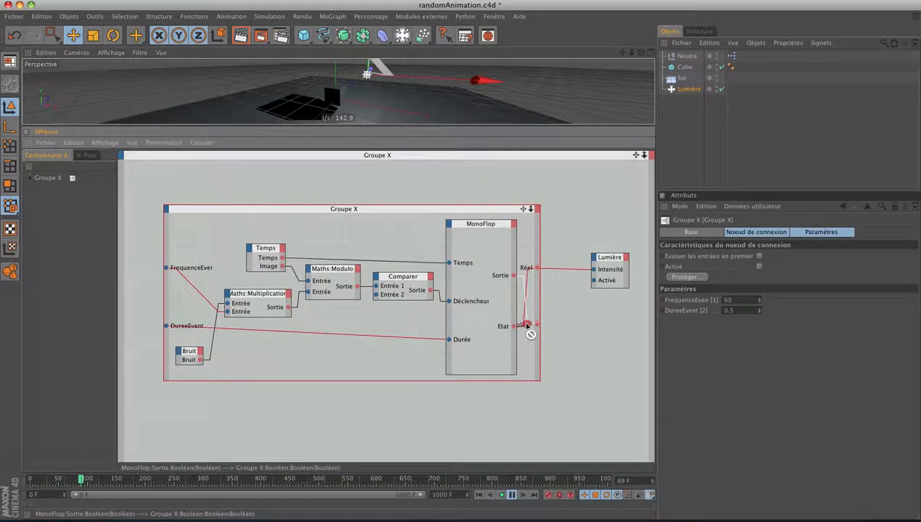
pyautogui.moveTo(532, 269); pyautogui.dragTo(528, 274)
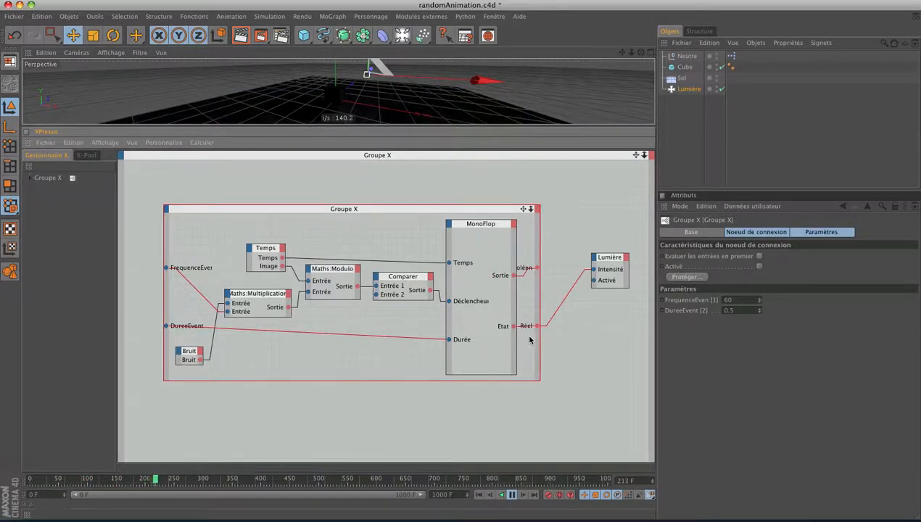
# - Widen the nested X group and rename its Réel output port to Etat
pyautogui.moveTo(540, 355); pyautogui.dragTo(563, 359)
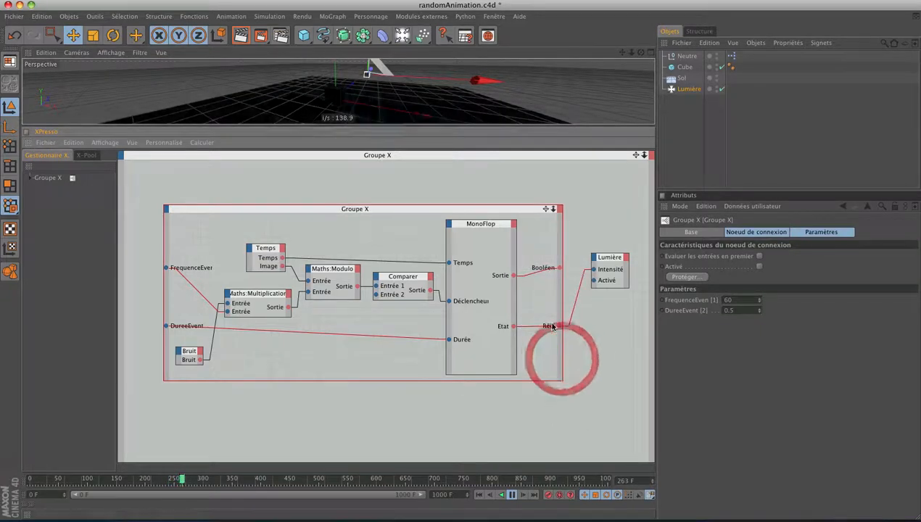
pyautogui.rightClick(551, 327)
pyautogui.click(567, 355)
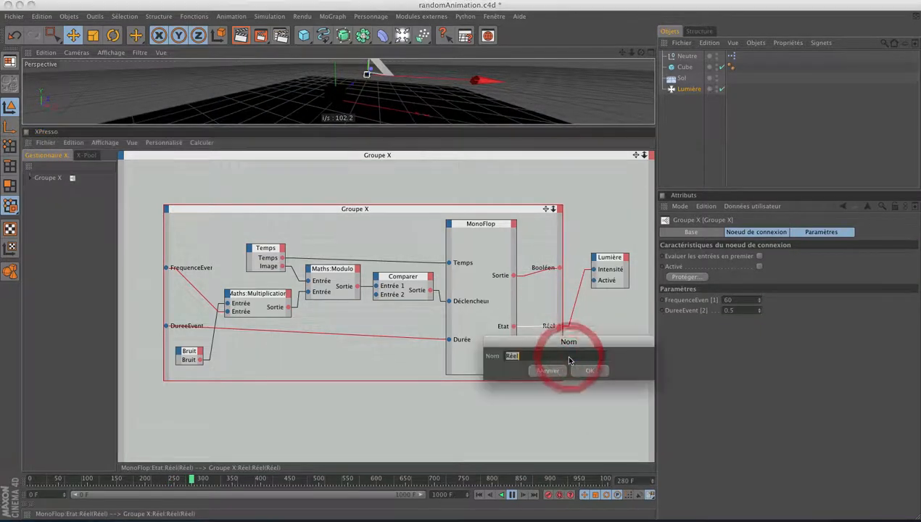
pyautogui.write('Etat')
pyautogui.press('Return')
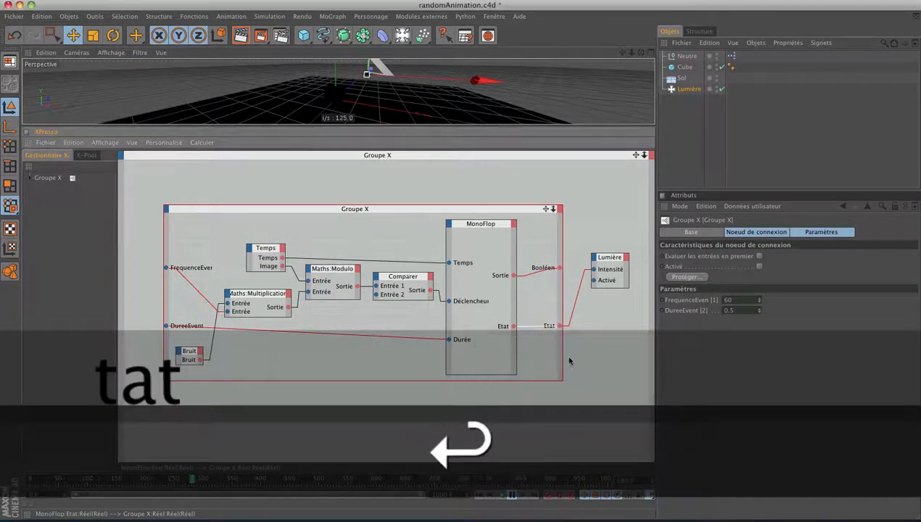
# - Rename the nested group's Booléen output port to Sortie
pyautogui.rightClick(537, 266)
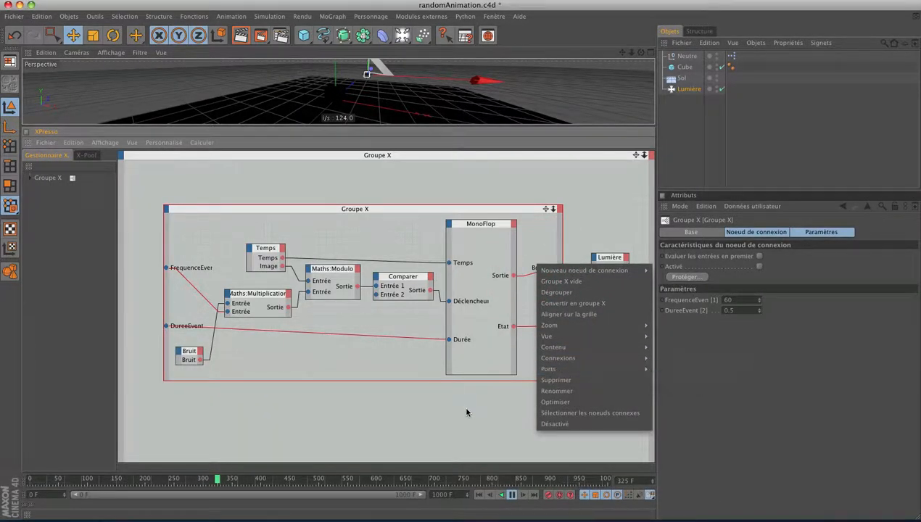
pyautogui.click(467, 413)
pyautogui.rightClick(538, 268)
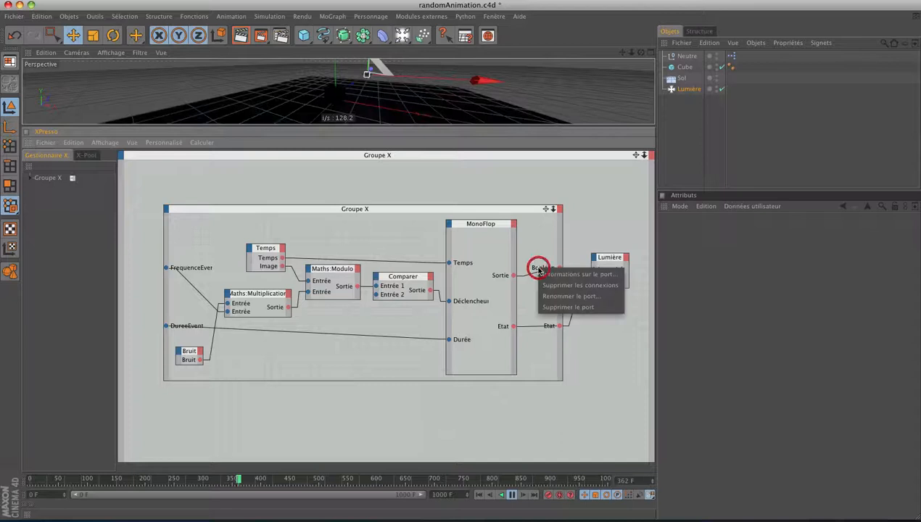
pyautogui.click(560, 297)
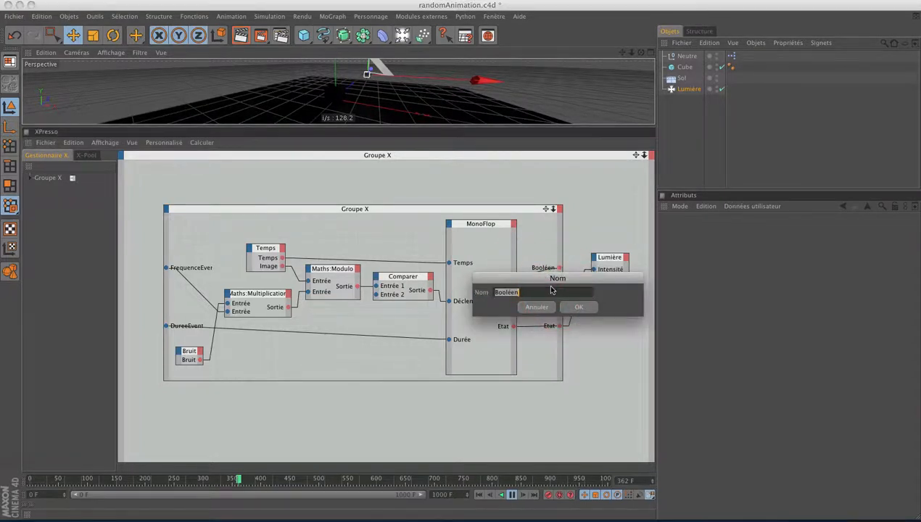
pyautogui.moveTo(551, 280); pyautogui.dragTo(549, 291)
pyautogui.write('Sortie')
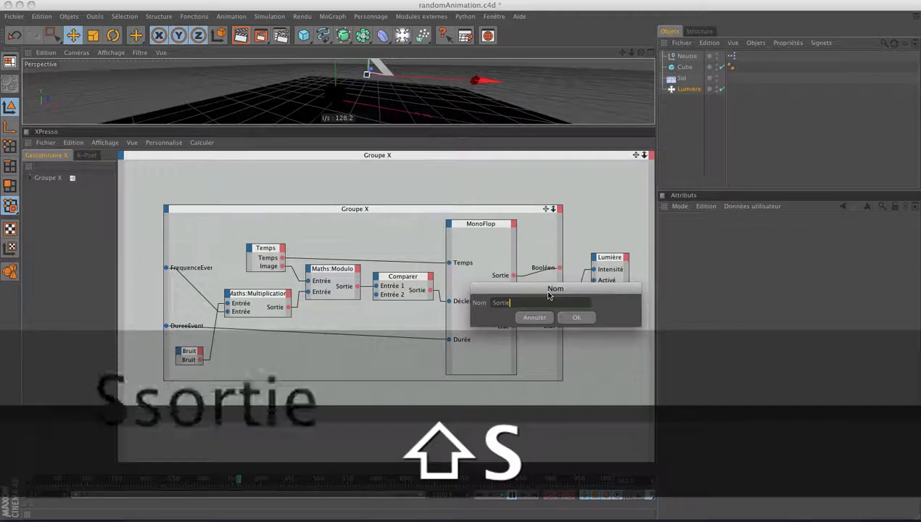
pyautogui.press('Return')
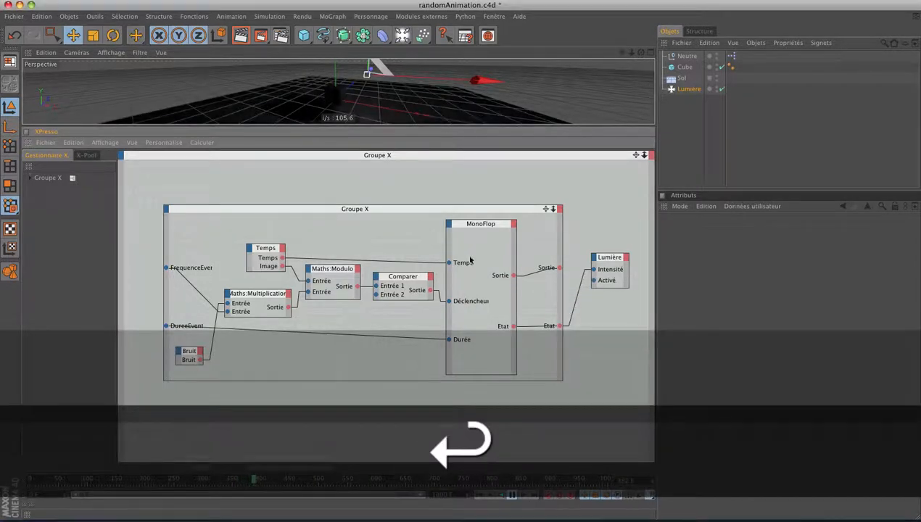
# - Rename the nested X group as Generateur Evenement in its basic properties
pyautogui.click(358, 210)
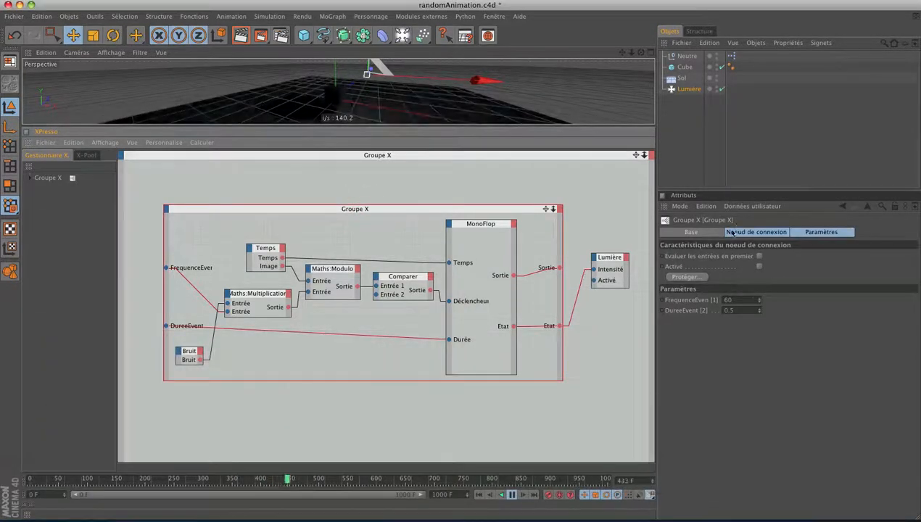
pyautogui.click(705, 233)
pyautogui.click(631, 260)
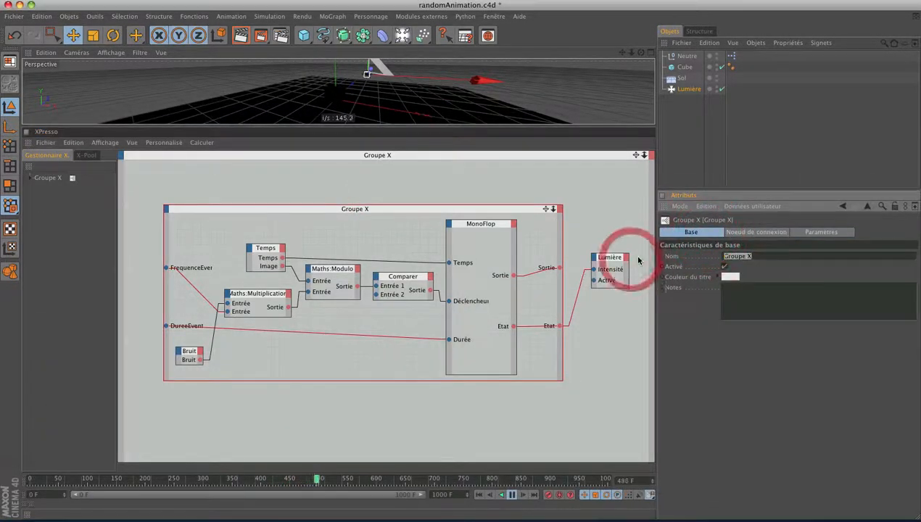
pyautogui.press('shift')
pyautogui.write('Ge')
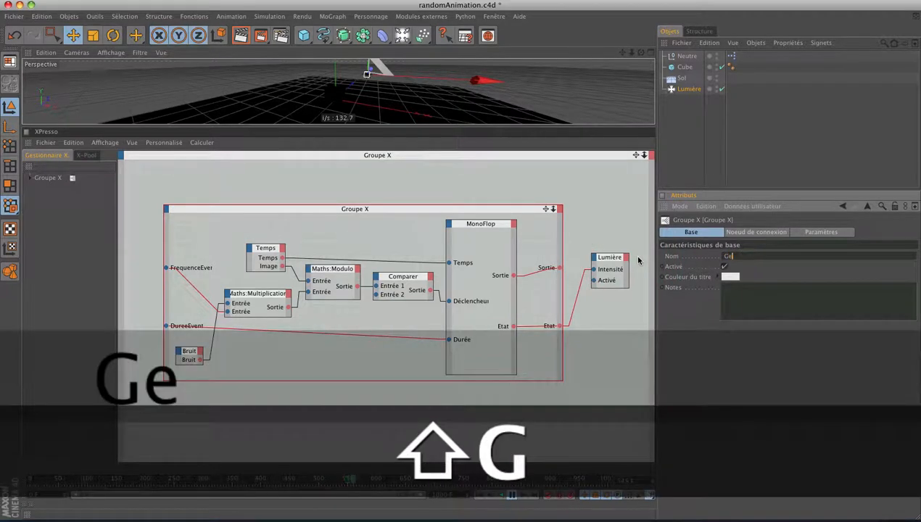
pyautogui.write('nerateur ')
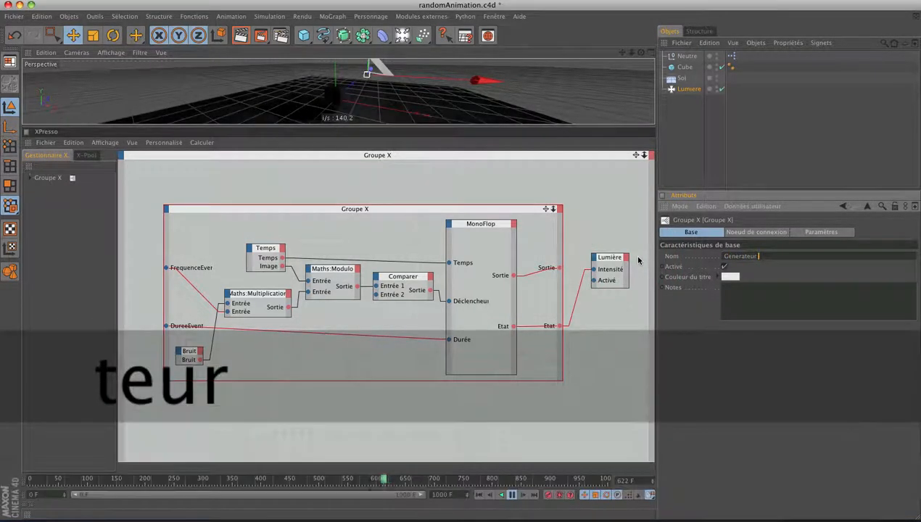
pyautogui.write('Evenement')
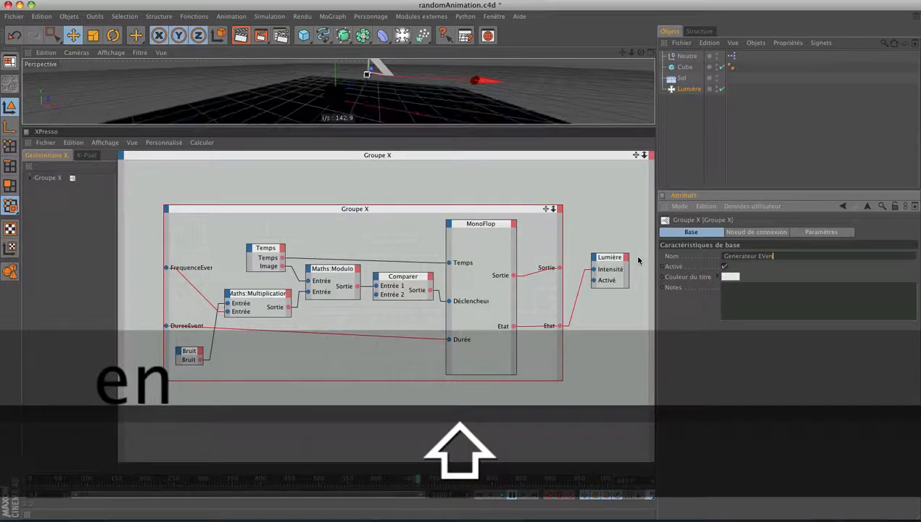
pyautogui.press('Left')
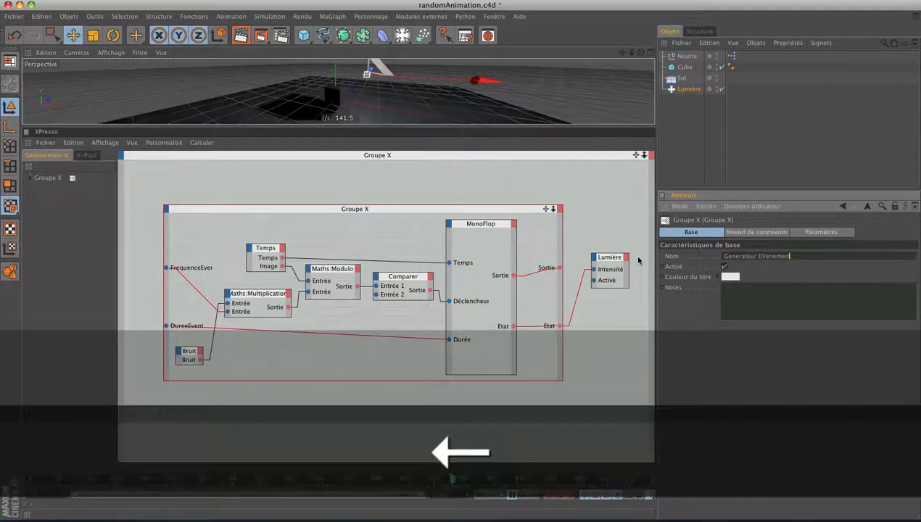
pyautogui.write('v')
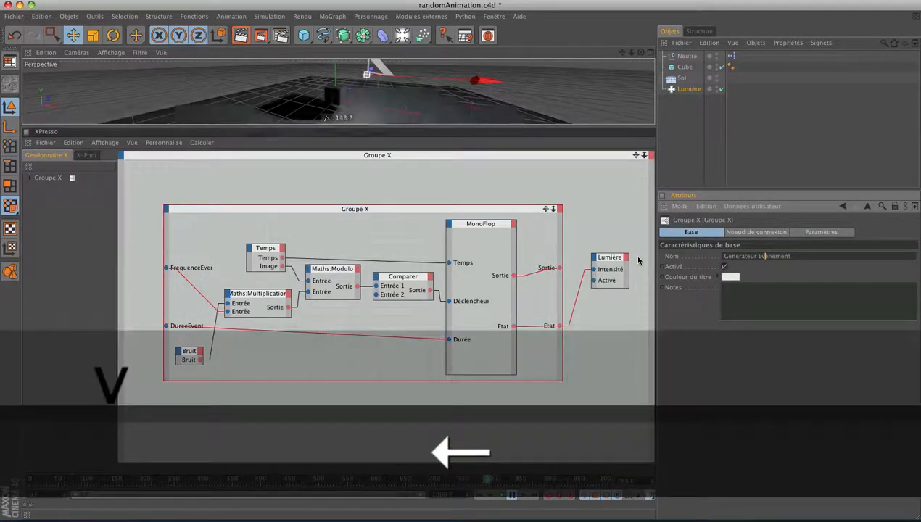
pyautogui.click(354, 208)
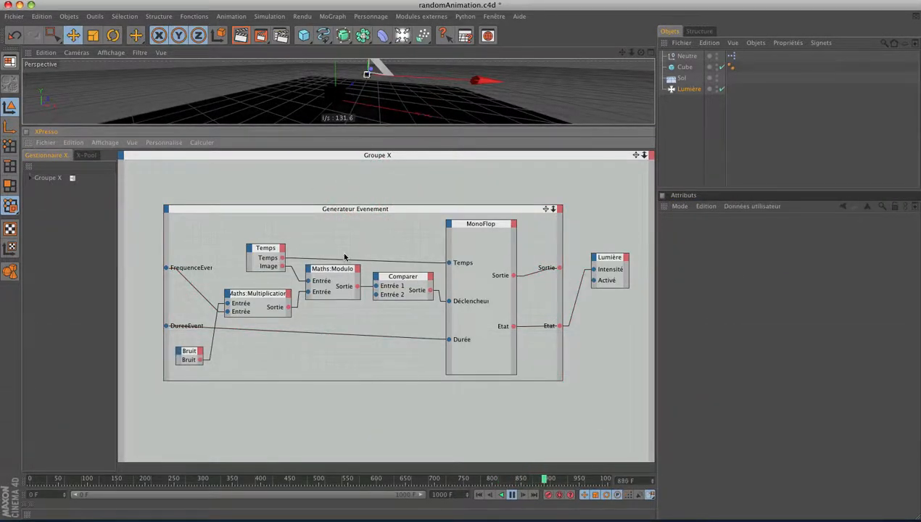
# - Switch the Generateur Evenement group to the Standard view and enlarge the node until its title and ports are readable
pyautogui.rightClick(337, 208)
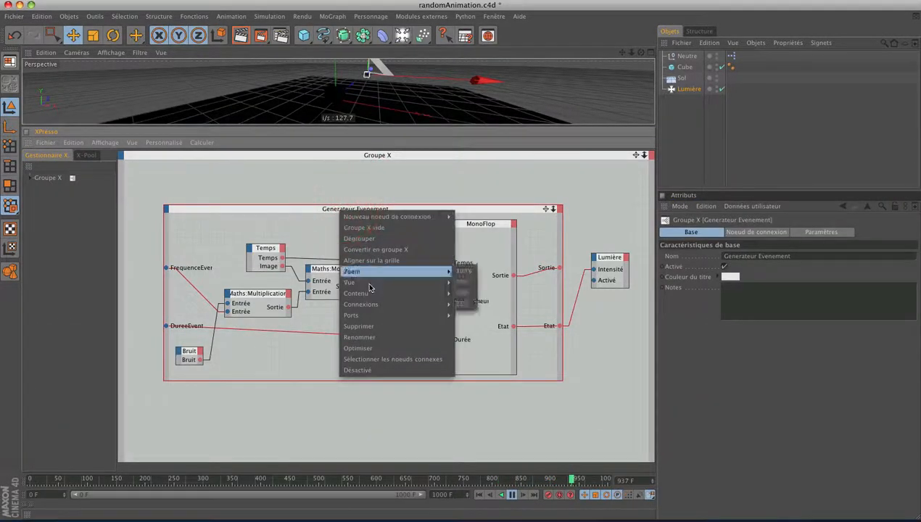
pyautogui.moveTo(370, 284)
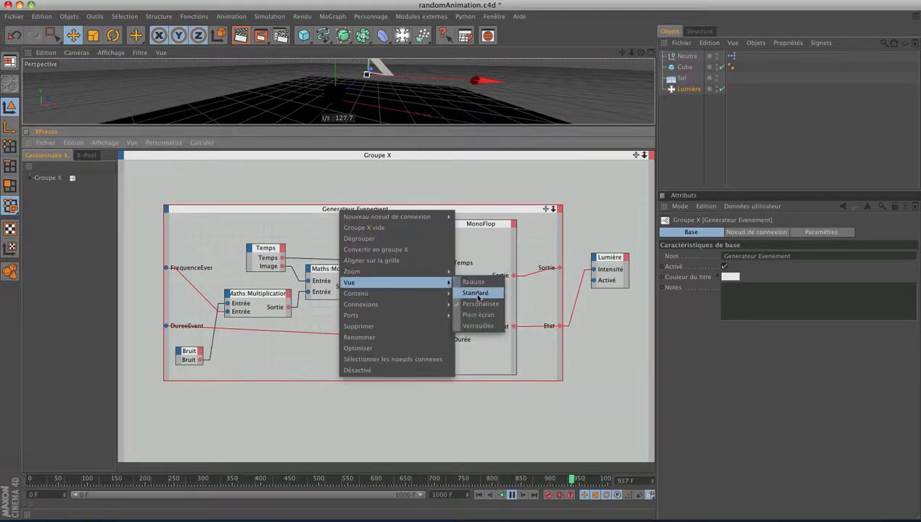
pyautogui.click(475, 293)
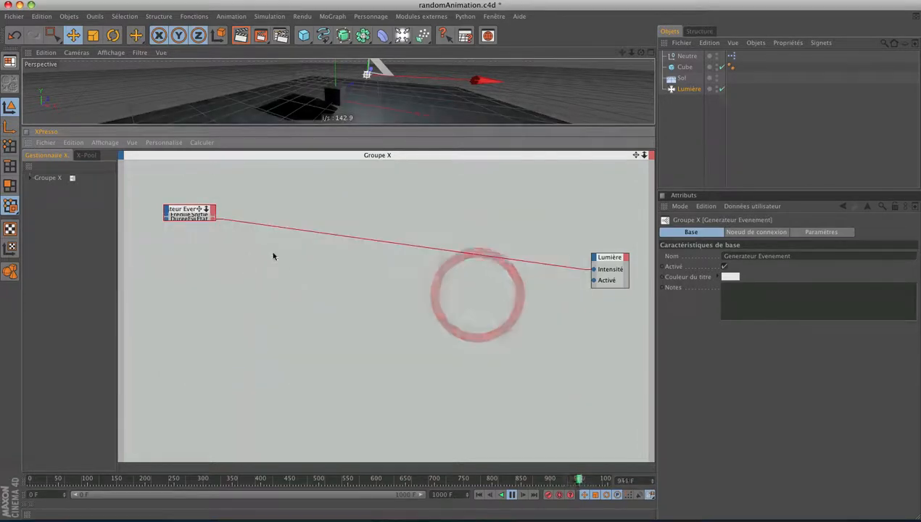
pyautogui.click(181, 210)
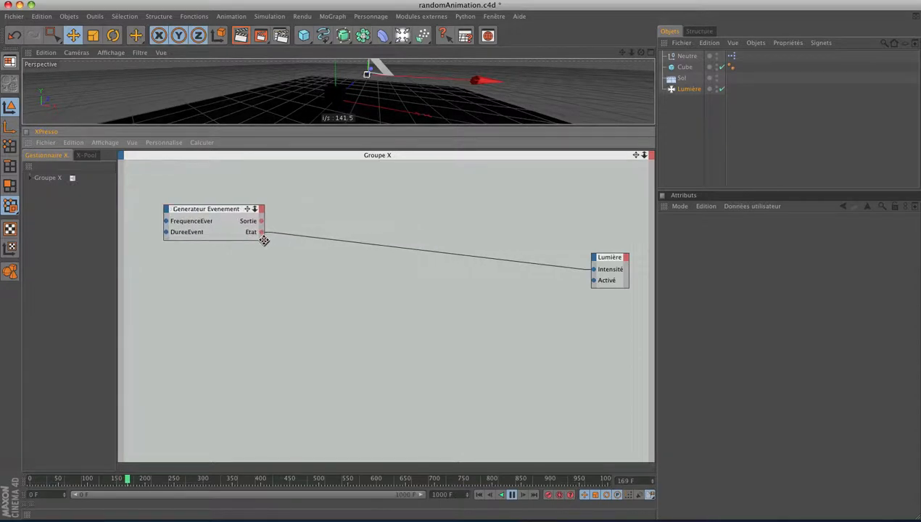
pyautogui.click(262, 233)
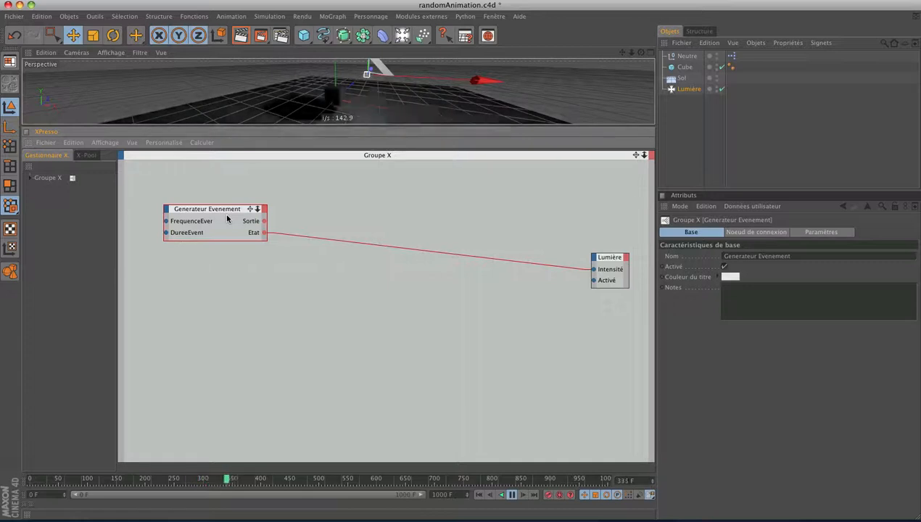
# - Display the Generateur Evenement node's connection properties and parameters together, and move the node closer to the Lumière node
pyautogui.click(182, 216)
pyautogui.moveTo(776, 235); pyautogui.dragTo(812, 231)
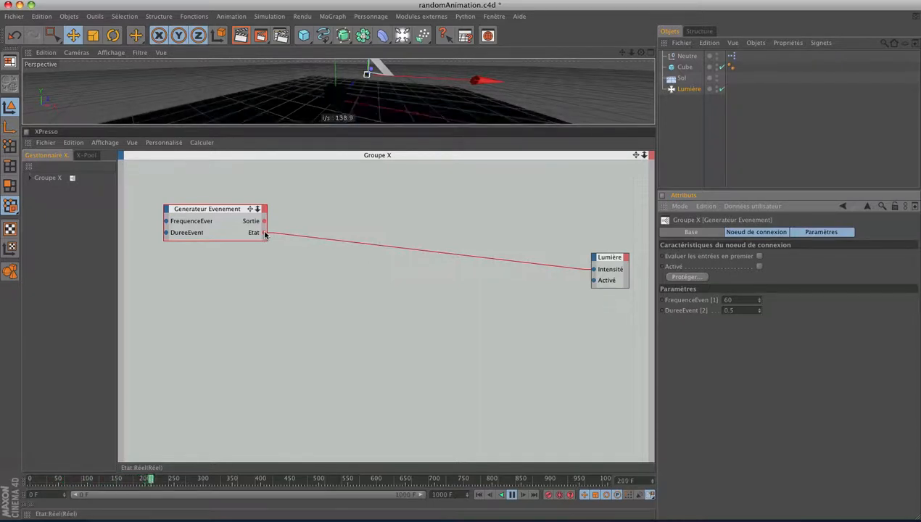
pyautogui.moveTo(217, 210); pyautogui.dragTo(301, 274)
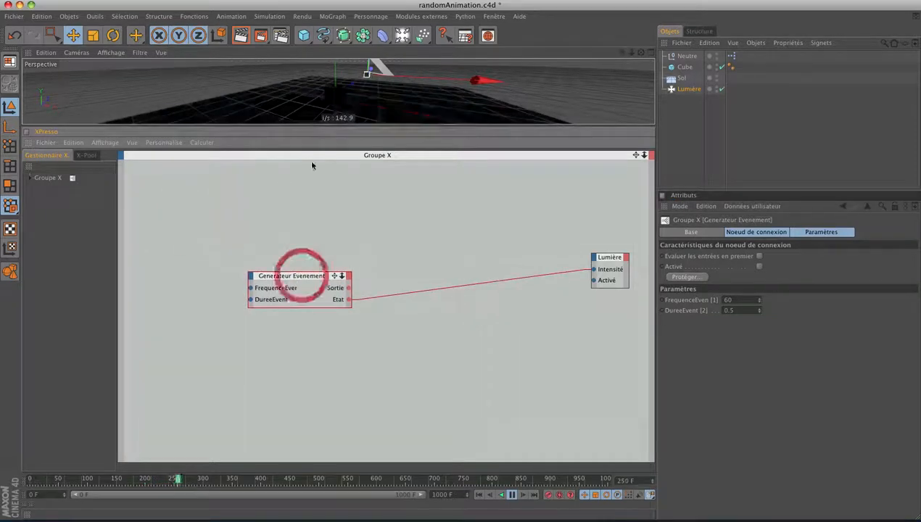
# - Enlarge the perspective viewport above the XPresso editor and stop the animation playback
pyautogui.moveTo(325, 137); pyautogui.dragTo(328, 263)
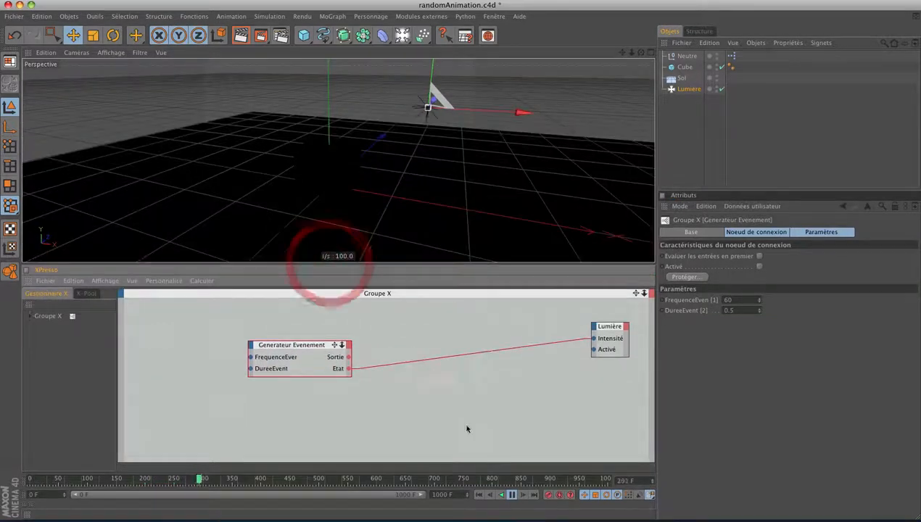
pyautogui.click(509, 494)
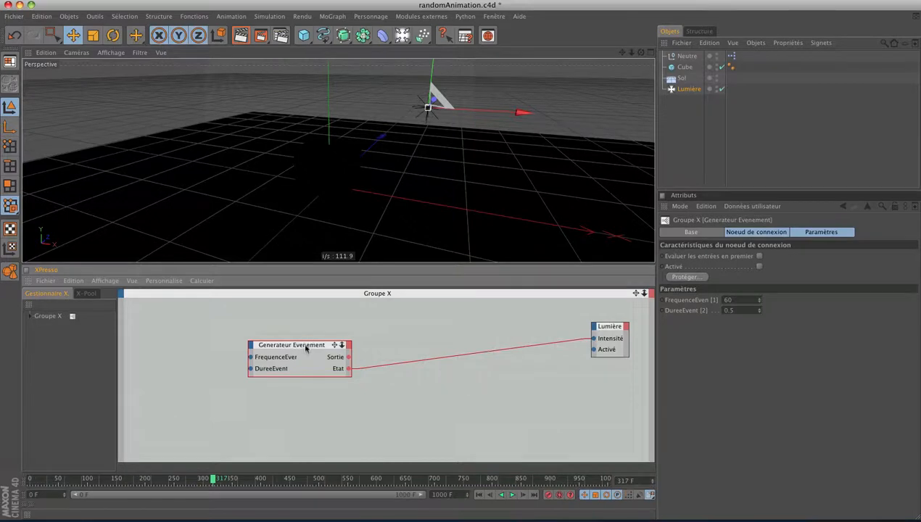
pyautogui.moveTo(305, 348)
pyautogui.mouseDown()
pyautogui.moveTo(243, 350)
pyautogui.moveTo(312, 349)
pyautogui.moveTo(293, 355)
pyautogui.mouseUp()
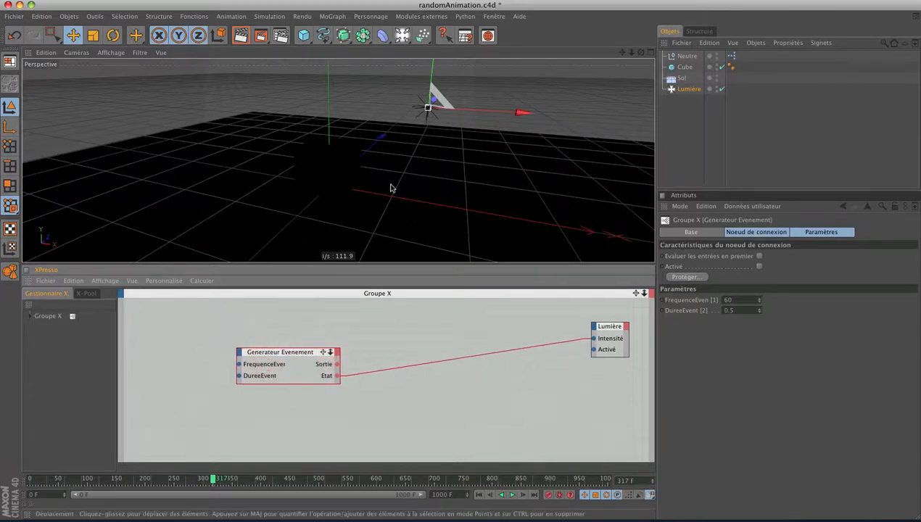
# - Create a new empty document and close the XPresso editor
pyautogui.click(14, 16)
pyautogui.click(22, 31)
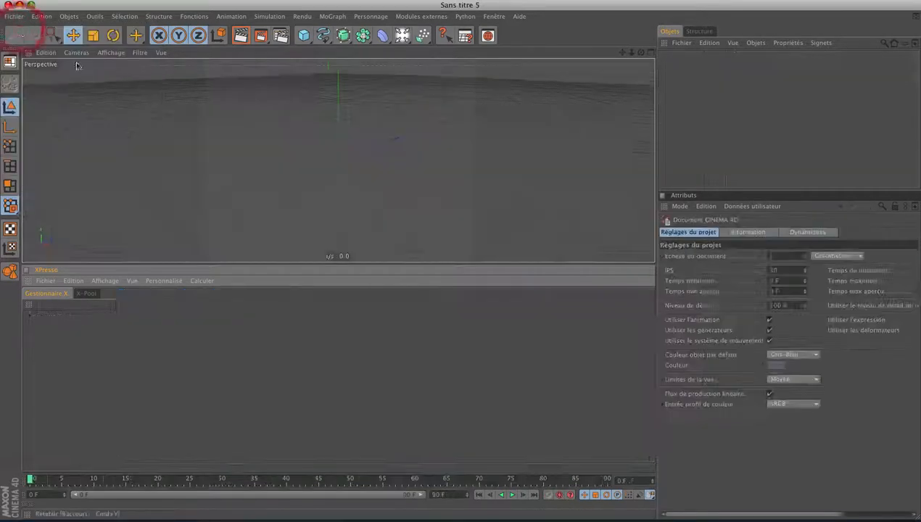
pyautogui.click(27, 272)
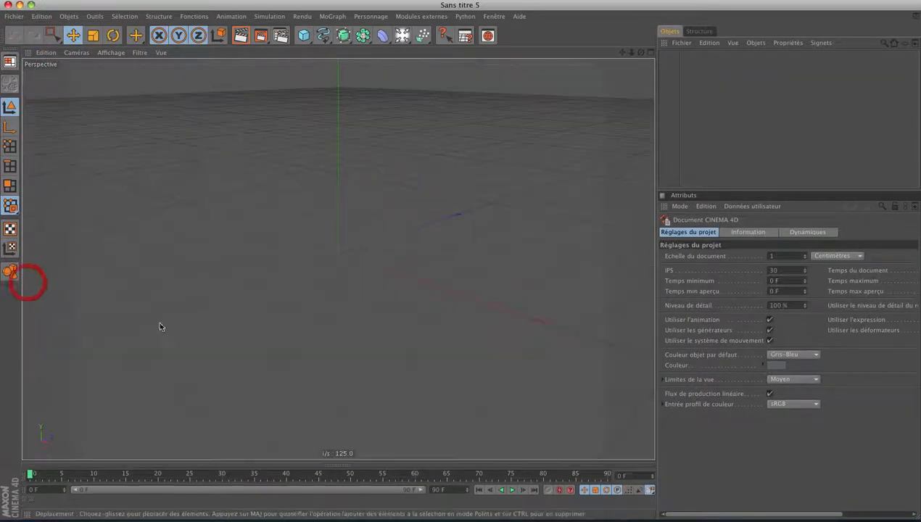
# - Add a sphere primitive to the scene and check it in the Droite and Perspective views
pyautogui.moveTo(305, 37); pyautogui.dragTo(425, 45)
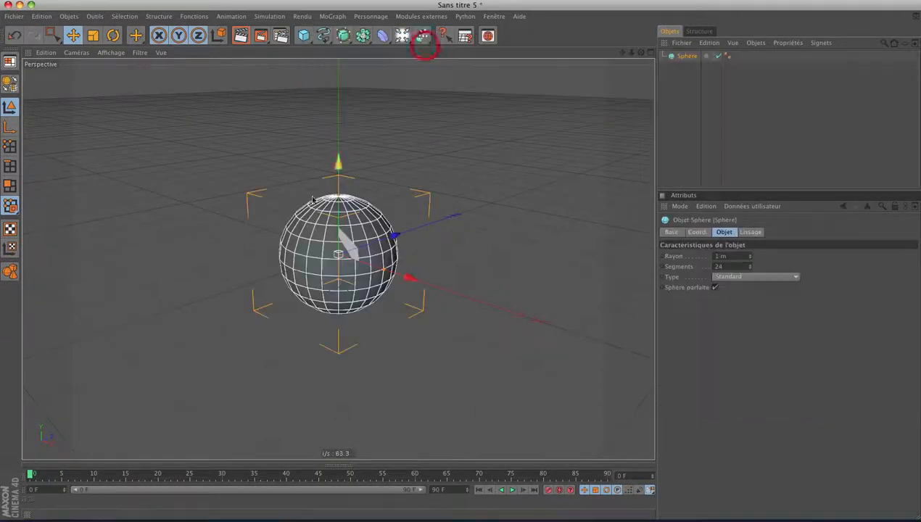
pyautogui.middleClick(288, 287)
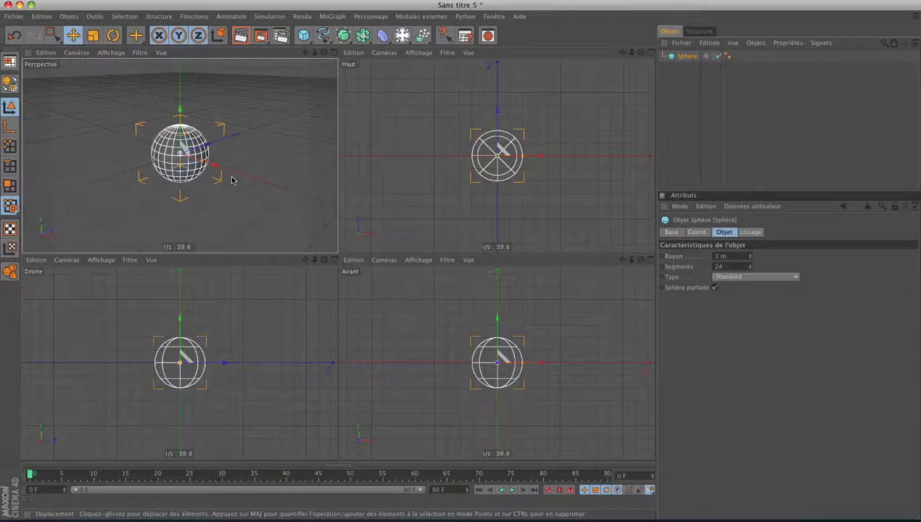
pyautogui.middleClick(242, 338)
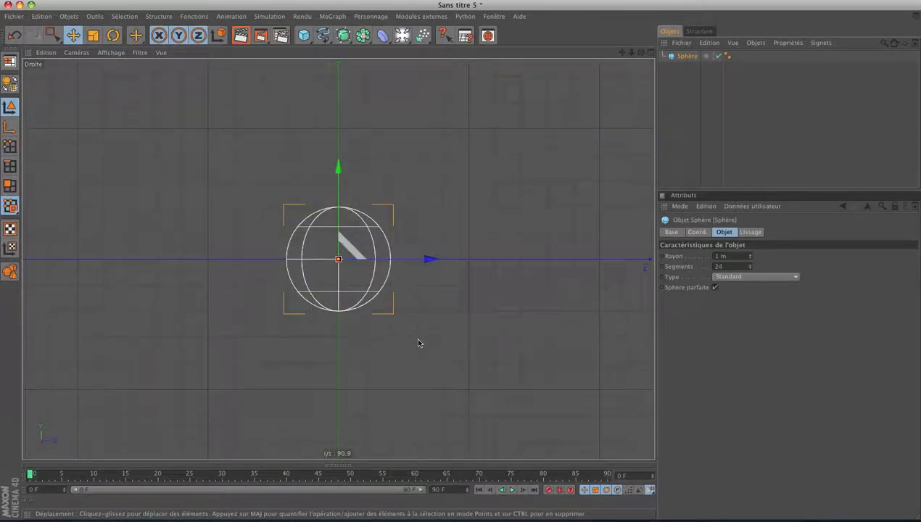
pyautogui.middleClick(533, 247)
pyautogui.middleClick(265, 179)
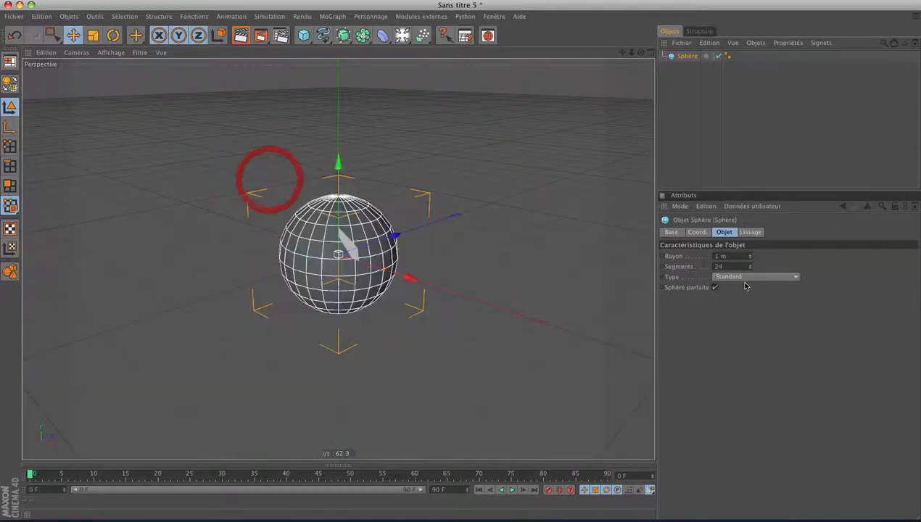
# - Set the sphere's number of segments to 11
pyautogui.moveTo(749, 267); pyautogui.dragTo(669, 264)
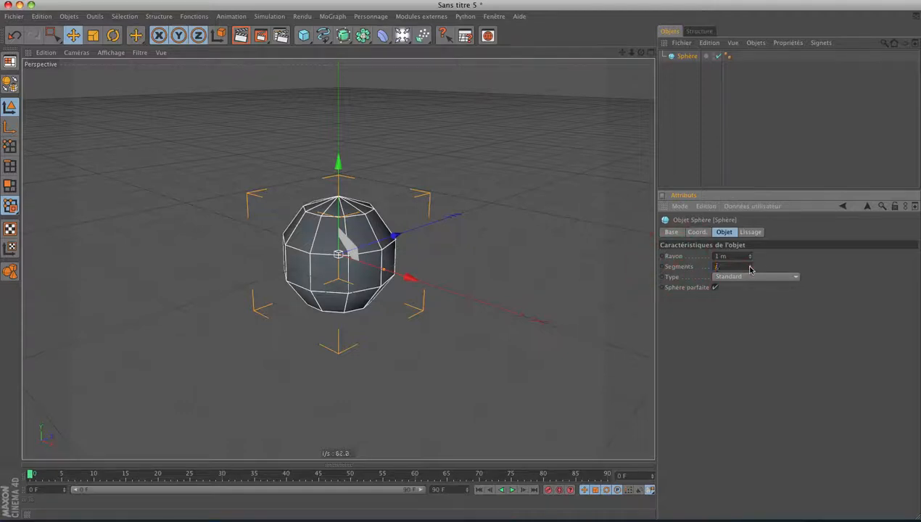
pyautogui.click(750, 266)
pyautogui.click(750, 266)
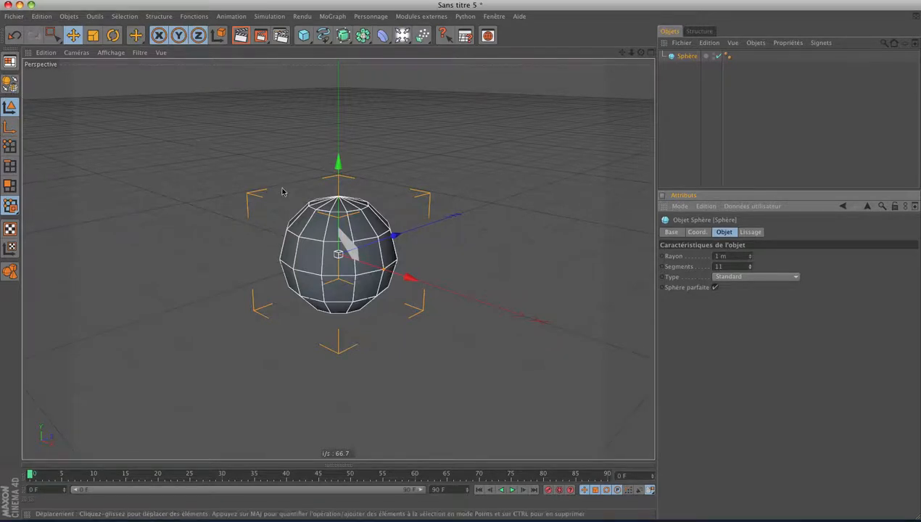
# - Convert the sphere into an editable polygon object and show it full-size in the Droite view
pyautogui.press('c')
pyautogui.middleClick(318, 257)
pyautogui.middleClick(273, 339)
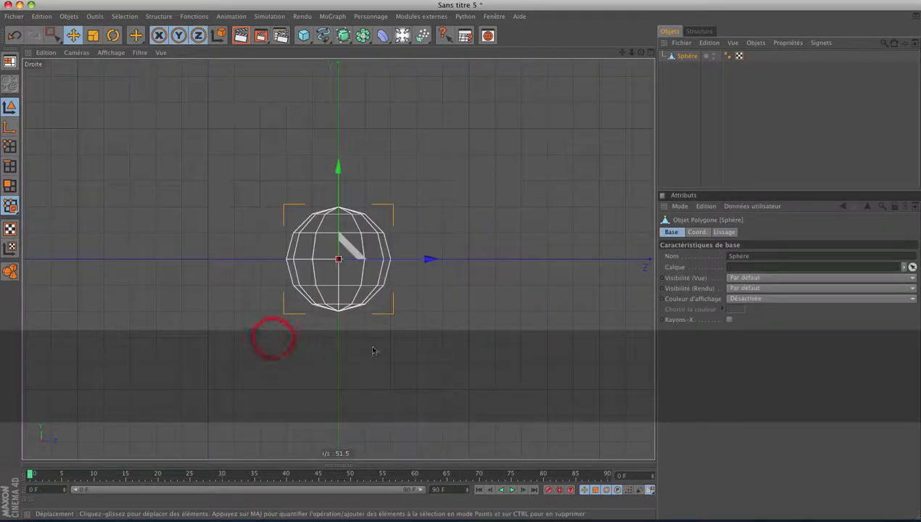
# - Delete all of the sphere's points below its equator in point mode, with the rectangle selection not limited to visible elements
pyautogui.click(53, 35)
pyautogui.click(10, 146)
pyautogui.moveTo(485, 361); pyautogui.dragTo(258, 274)
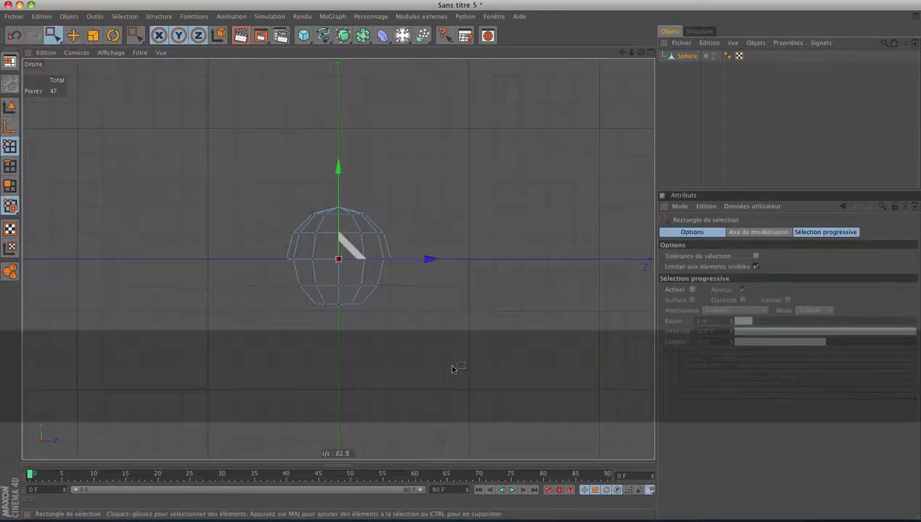
pyautogui.press('super+z')
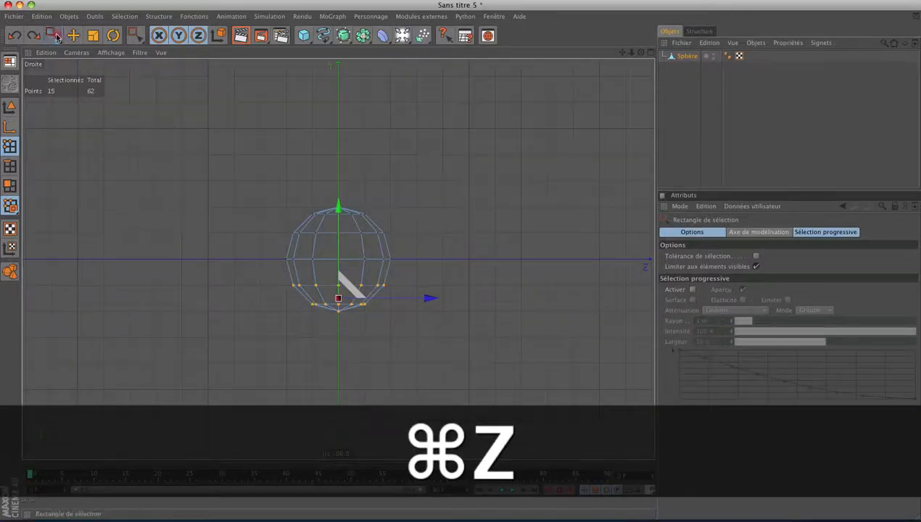
pyautogui.click(54, 36)
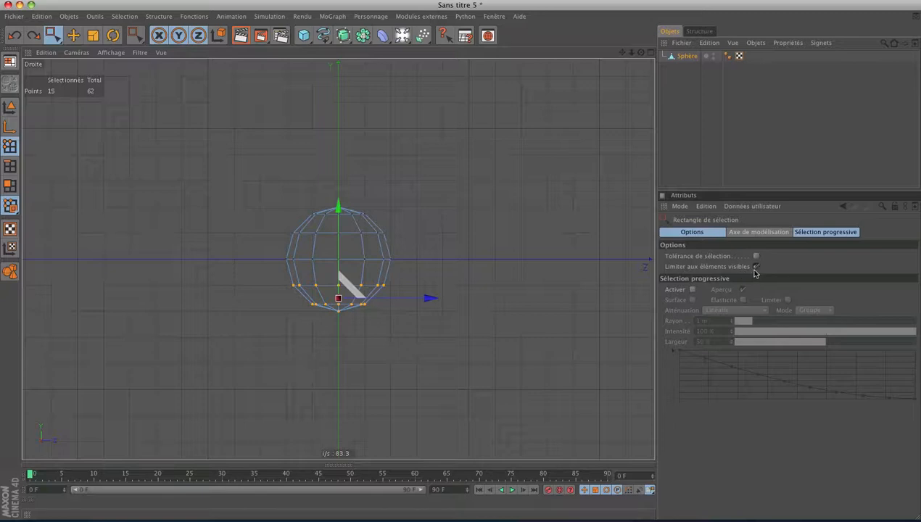
pyautogui.click(756, 266)
pyautogui.moveTo(457, 363); pyautogui.dragTo(209, 280)
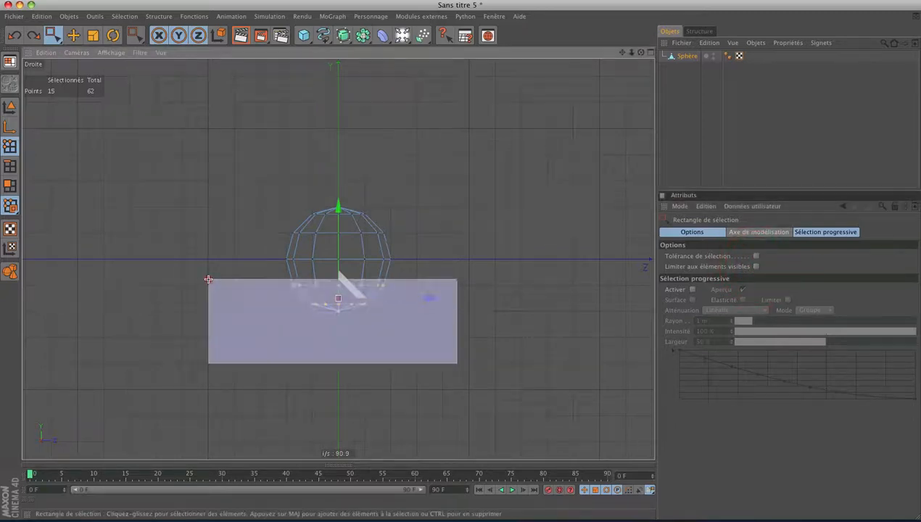
pyautogui.press('Delete')
# - Delete the sphere's remaining points on the positive Z side and show the resulting quarter shell full-size in the Perspective view
pyautogui.moveTo(434, 329); pyautogui.dragTo(338, 166)
pyautogui.press('Delete')
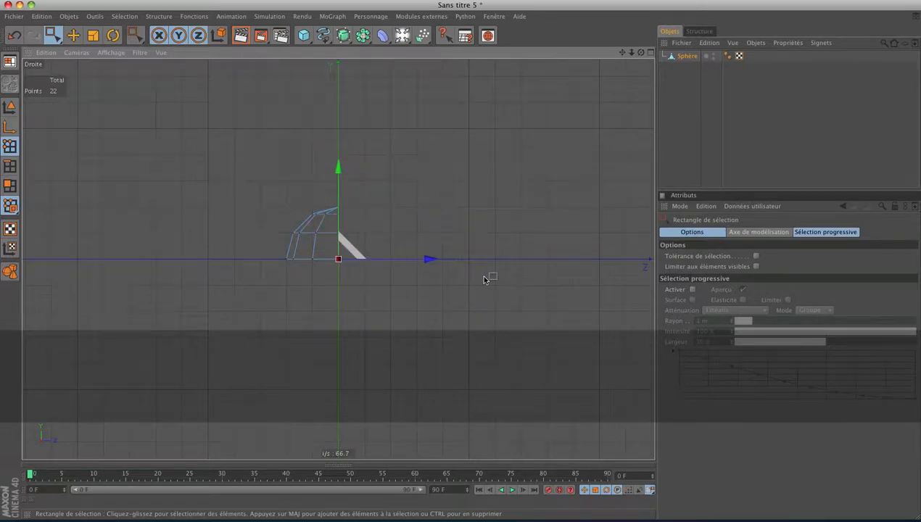
pyautogui.middleClick(343, 283)
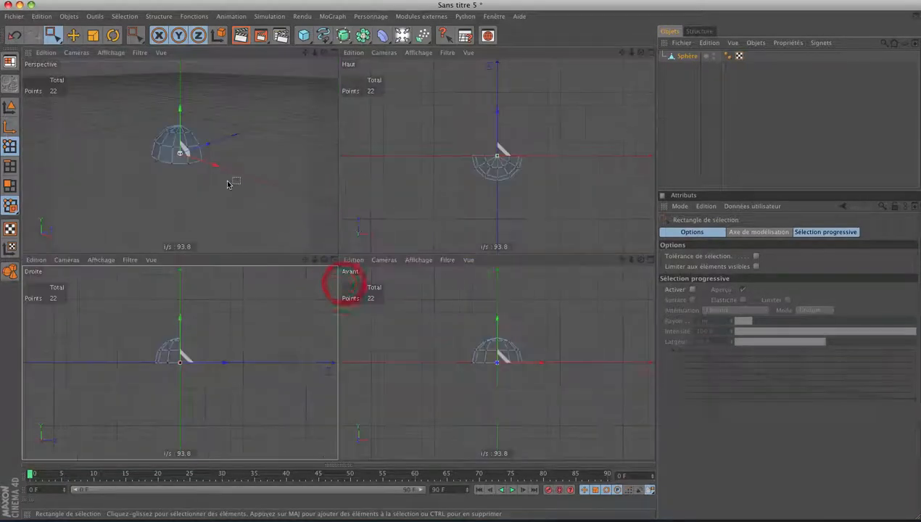
pyautogui.middleClick(226, 179)
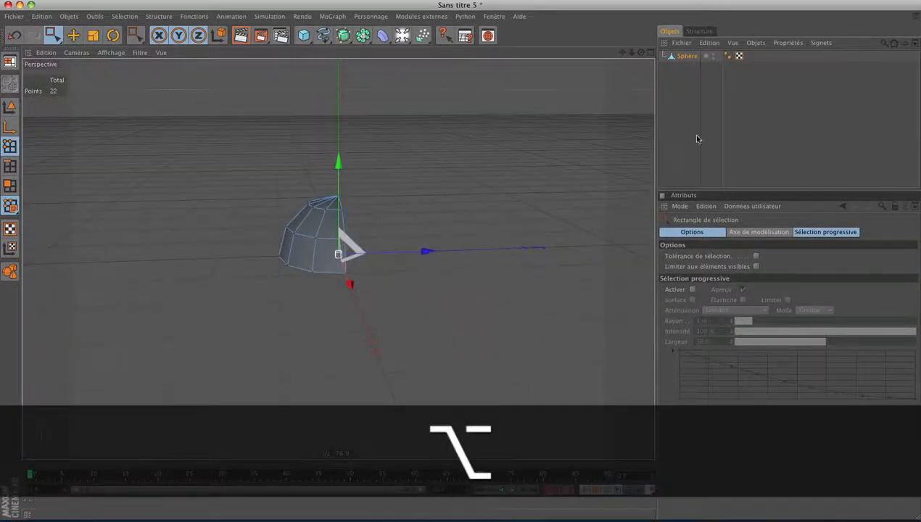
# - Add a Morphing de pose tag to the Sphère object and enable Points as its blended data
pyautogui.click(684, 55)
pyautogui.rightClick(687, 57)
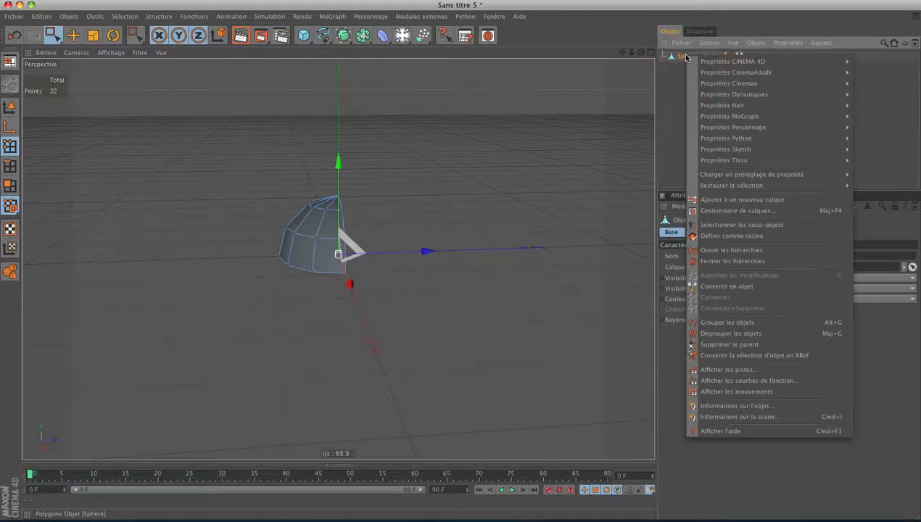
pyautogui.moveTo(728, 134)
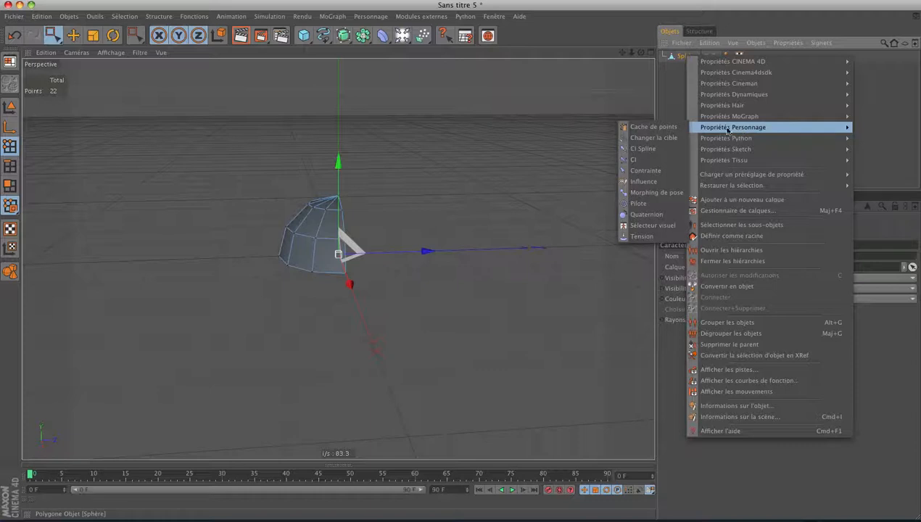
pyautogui.click(667, 196)
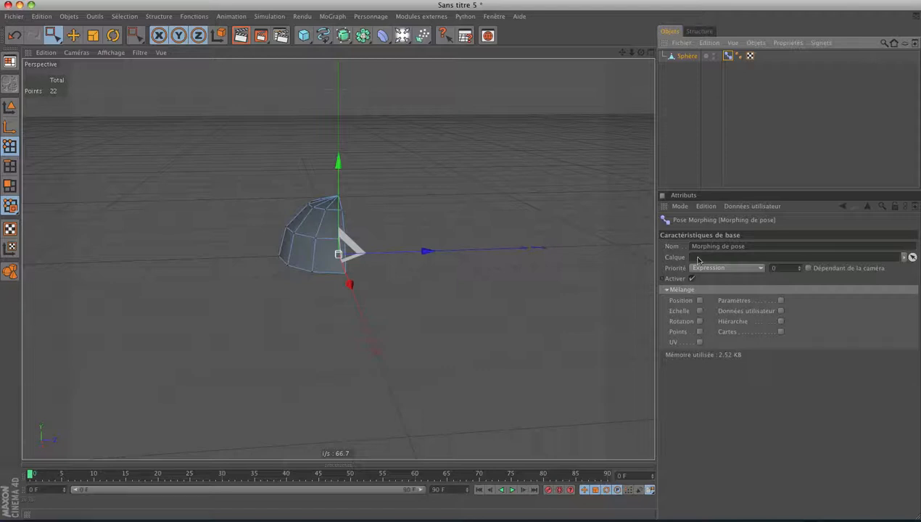
pyautogui.click(700, 332)
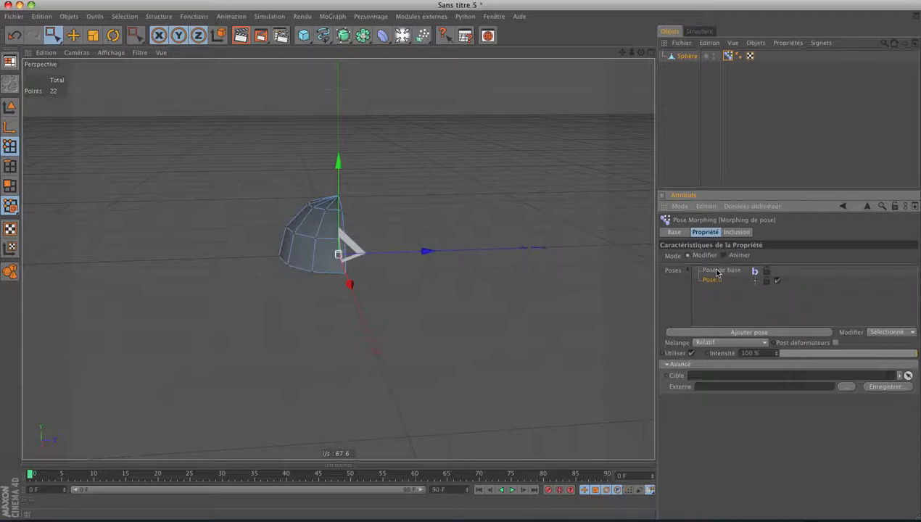
# - Inspect the Pose de base shape from several angles in Perspective and make Pose.0 the active pose again
pyautogui.keyDown('alt'); pyautogui.moveTo(390, 305); pyautogui.dragTo(392, 298); pyautogui.keyUp('alt')
pyautogui.keyDown('alt'); pyautogui.moveTo(393, 299); pyautogui.dragTo(429, 298, button='right'); pyautogui.keyUp('alt')
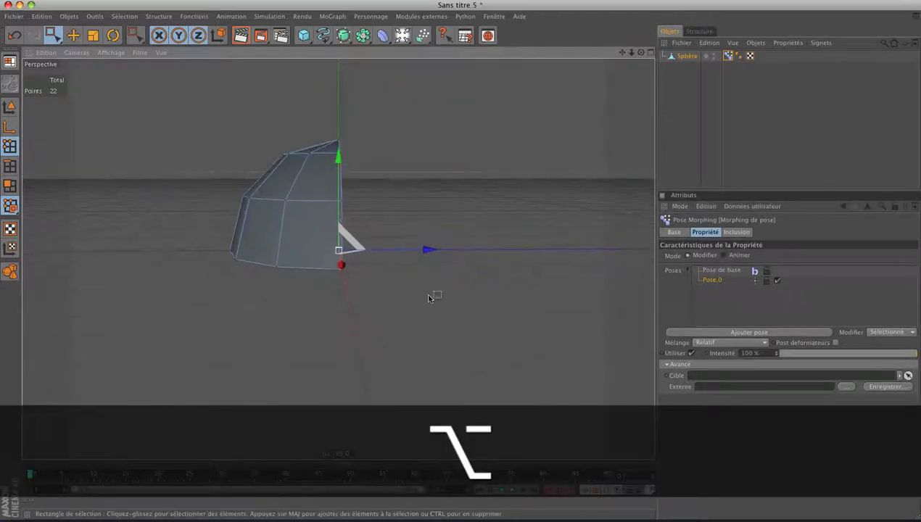
pyautogui.click(715, 270)
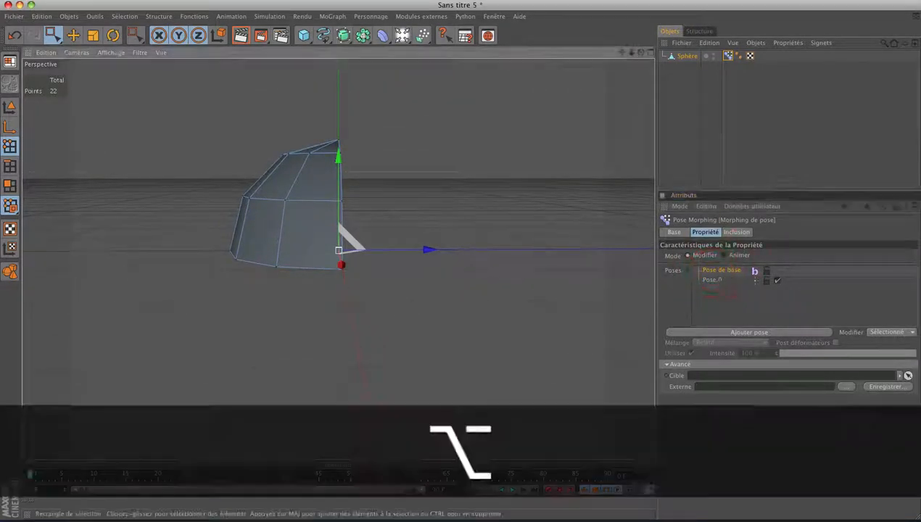
pyautogui.keyDown('alt'); pyautogui.moveTo(429, 277); pyautogui.dragTo(426, 280, button='middle'); pyautogui.keyUp('alt')
pyautogui.keyDown('alt'); pyautogui.moveTo(426, 280); pyautogui.dragTo(428, 280); pyautogui.keyUp('alt')
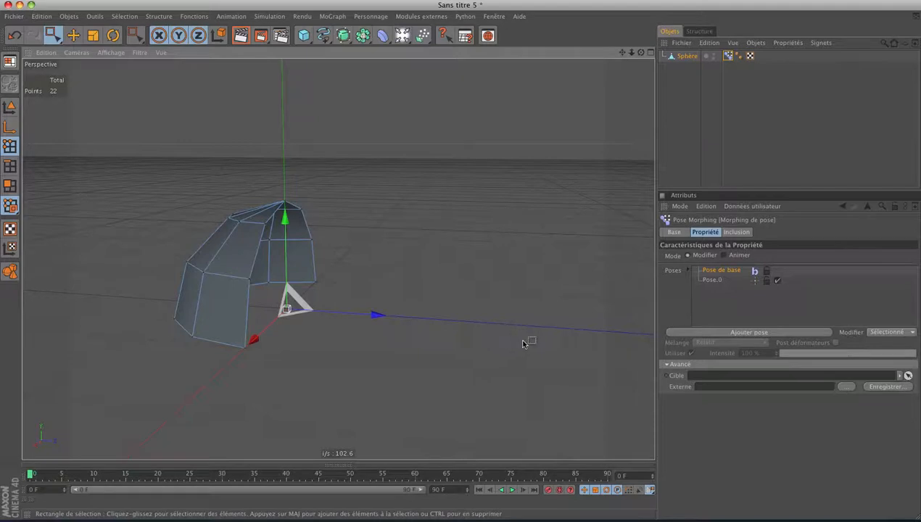
pyautogui.click(711, 281)
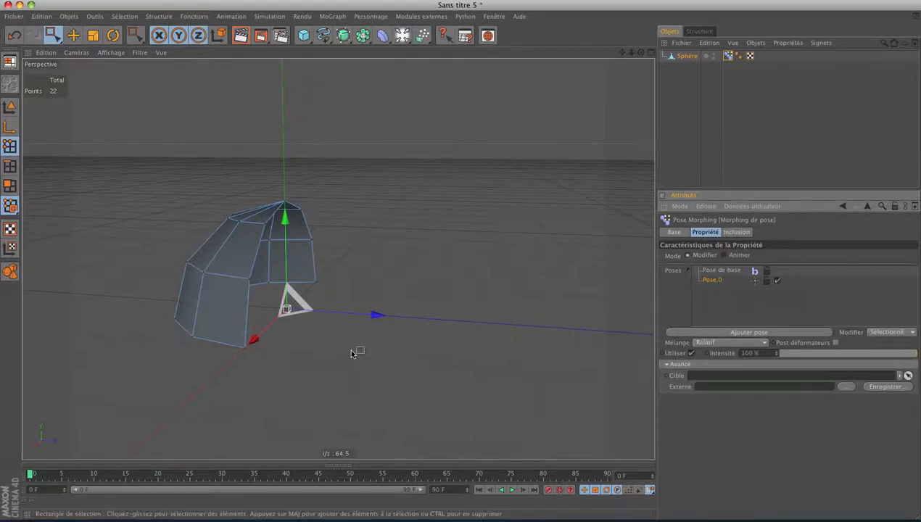
# - Select the shell's bottom row of points in the Droite view and check the selection in Perspective
pyautogui.middleClick(354, 351)
pyautogui.middleClick(254, 379)
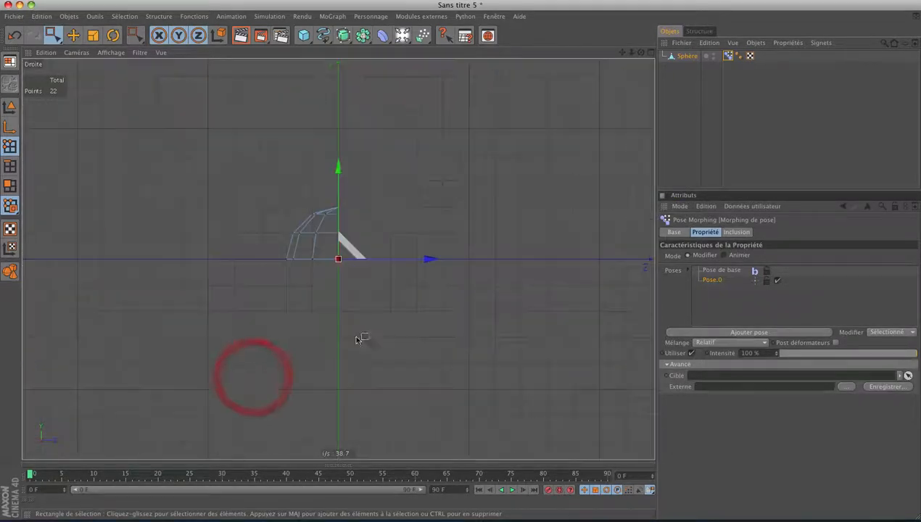
pyautogui.moveTo(387, 323); pyautogui.dragTo(254, 255)
pyautogui.middleClick(353, 344)
pyautogui.press('F1')
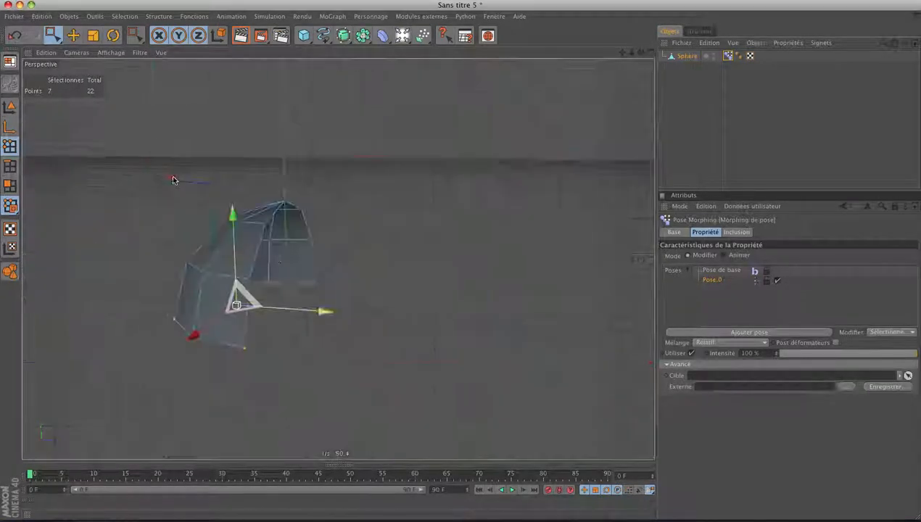
# - Select all shell points except the pole and the open edge at Z zero, and check the selection in Perspective
pyautogui.middleClick(390, 323)
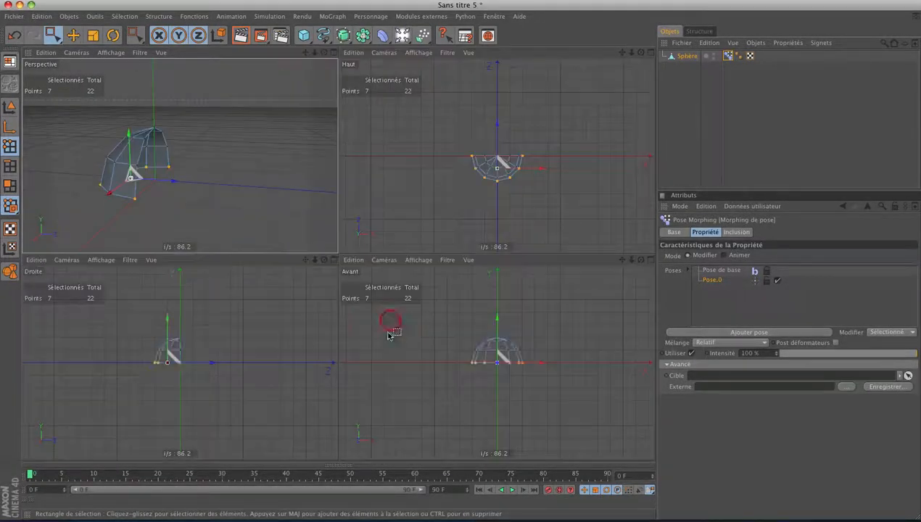
pyautogui.middleClick(268, 381)
pyautogui.moveTo(396, 339); pyautogui.dragTo(225, 213)
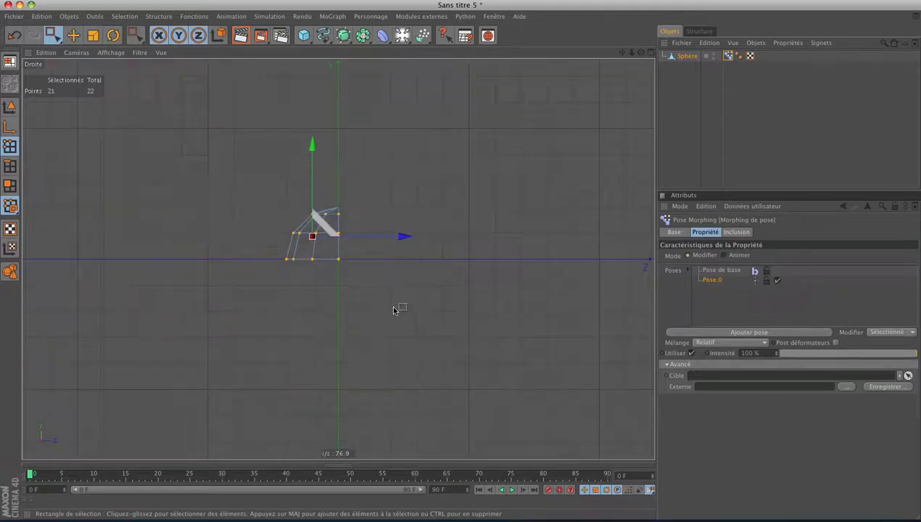
pyautogui.keyDown('ctrl'); pyautogui.moveTo(393, 309); pyautogui.dragTo(334, 201); pyautogui.keyUp('ctrl')
pyautogui.middleClick(388, 338)
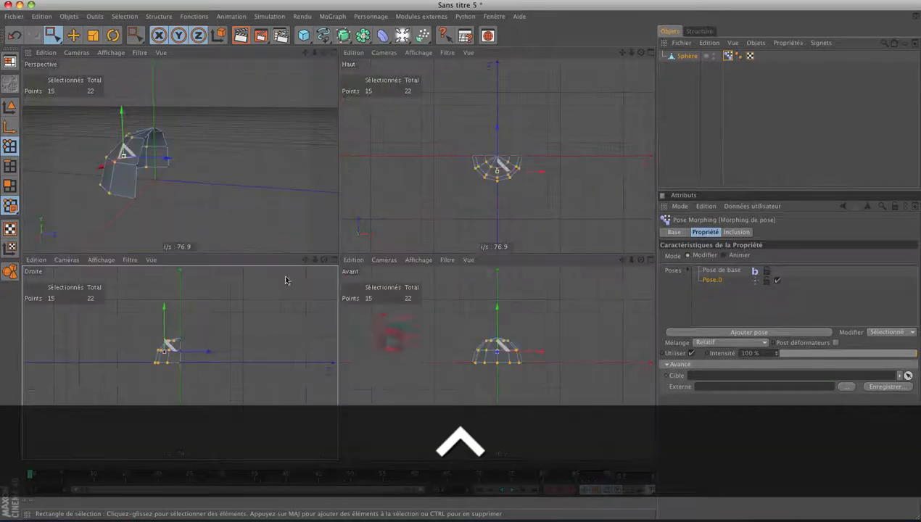
pyautogui.middleClick(176, 189)
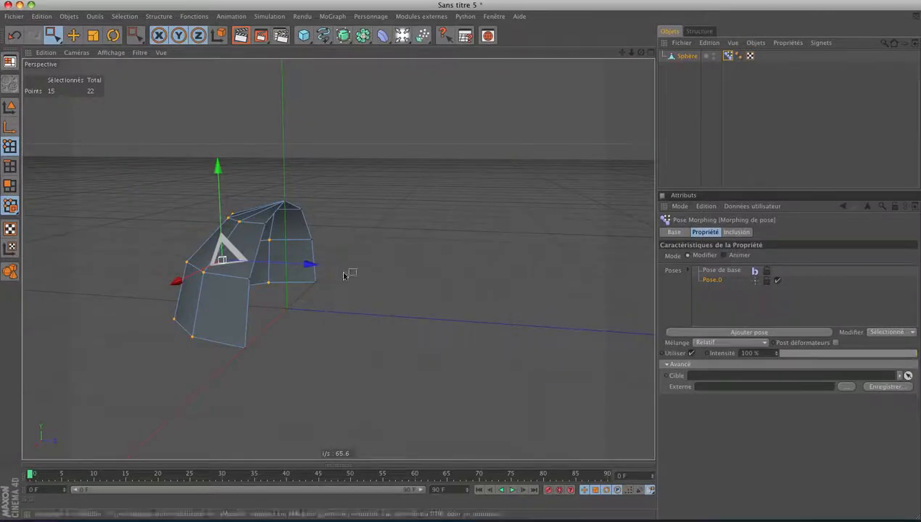
# - Activate the Rotation tool and set its modelling axis to Objet
pyautogui.click(114, 35)
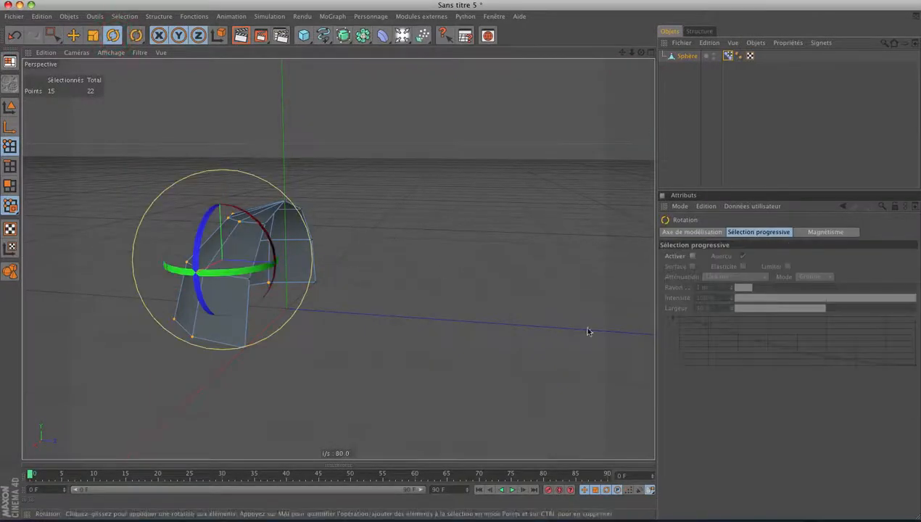
pyautogui.click(710, 233)
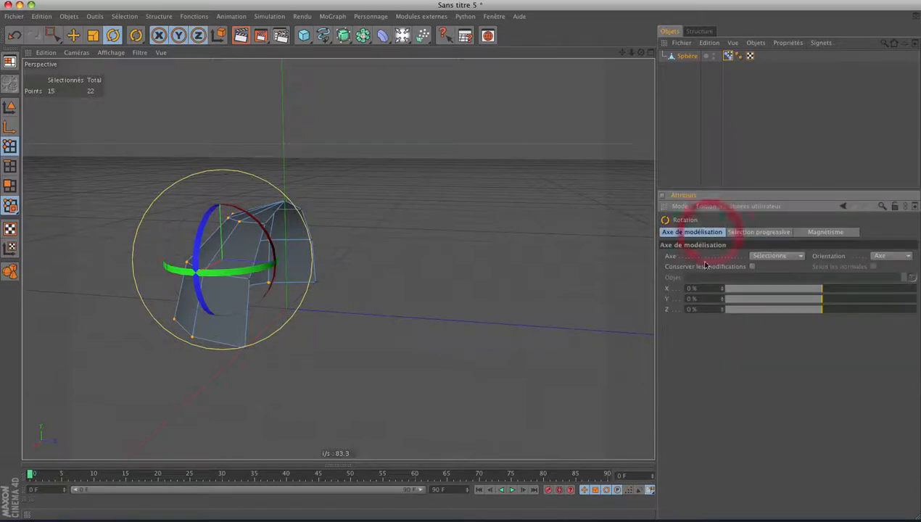
pyautogui.click(786, 257)
pyautogui.click(780, 280)
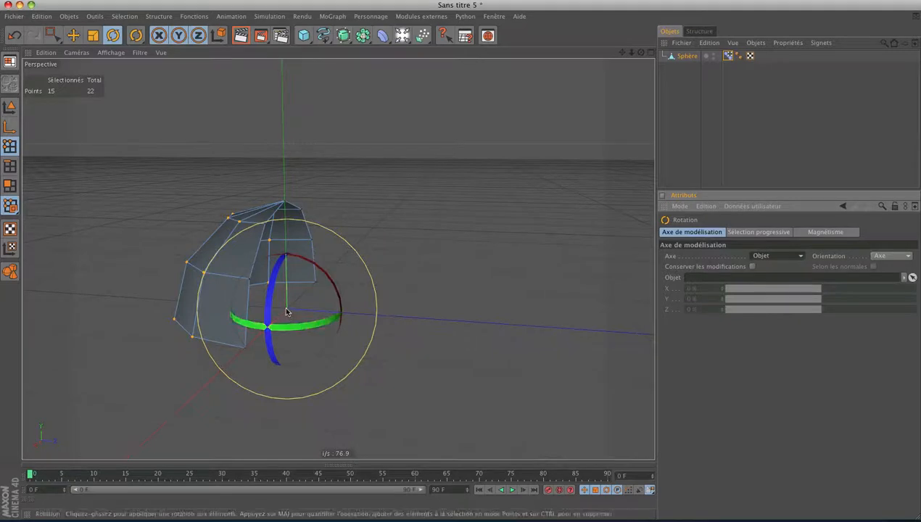
# - Rotate the selected shell points slightly upward about the X axis in Pose.0 of the pose morph
pyautogui.keyDown('alt'); pyautogui.moveTo(287, 312); pyautogui.dragTo(296, 313); pyautogui.keyUp('alt')
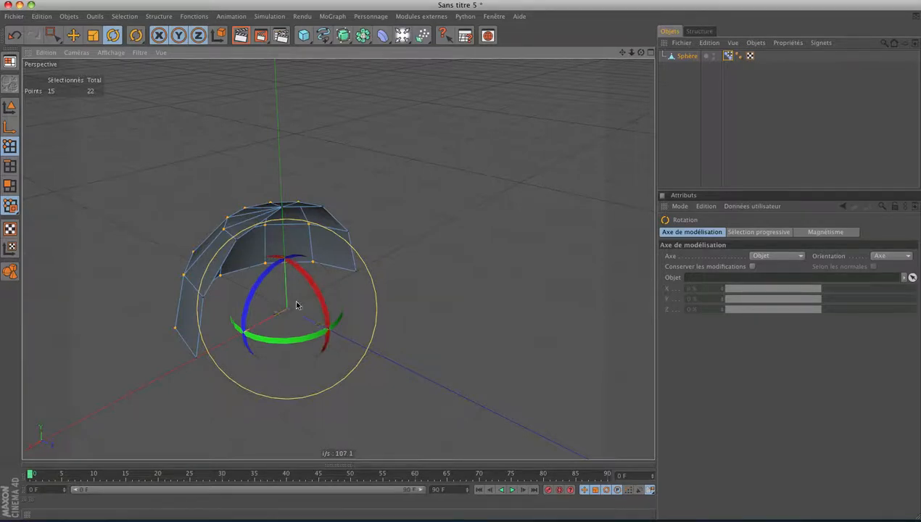
pyautogui.press('alt')
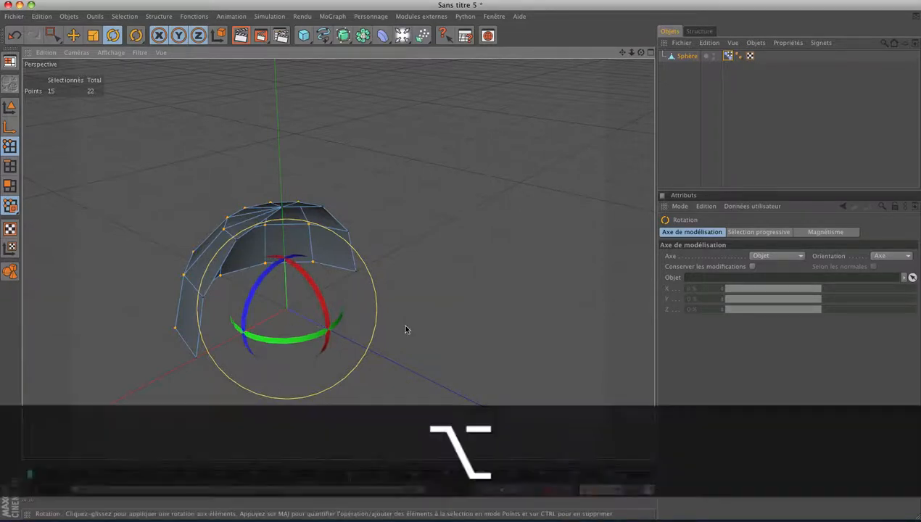
pyautogui.keyDown('alt'); pyautogui.moveTo(405, 329); pyautogui.dragTo(400, 329); pyautogui.keyUp('alt')
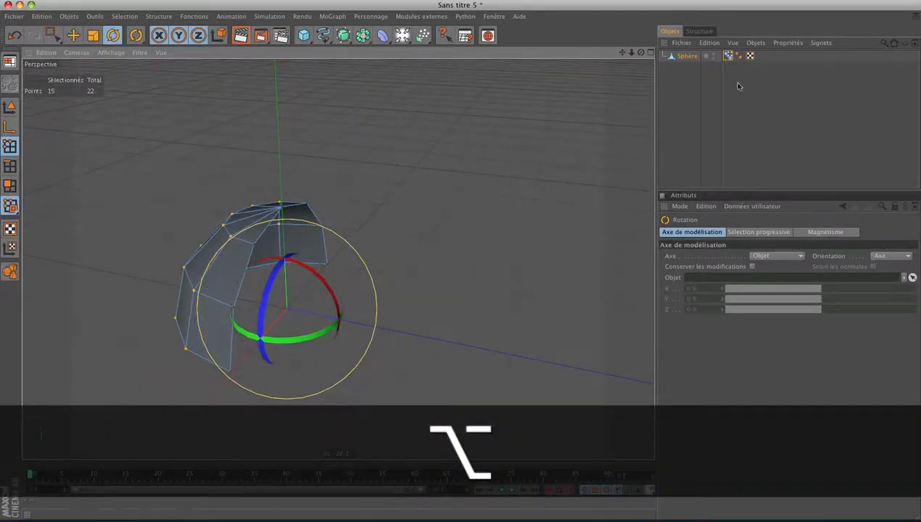
pyautogui.click(729, 56)
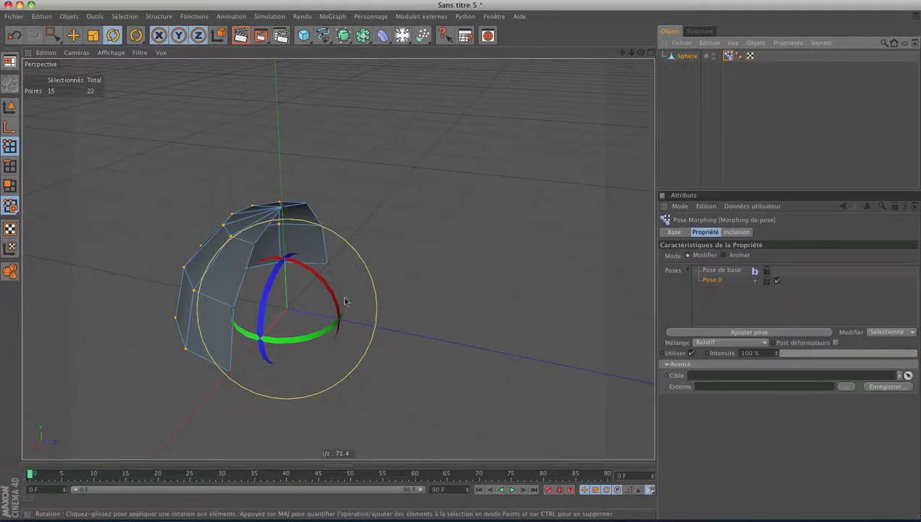
pyautogui.moveTo(326, 293); pyautogui.dragTo(334, 299)
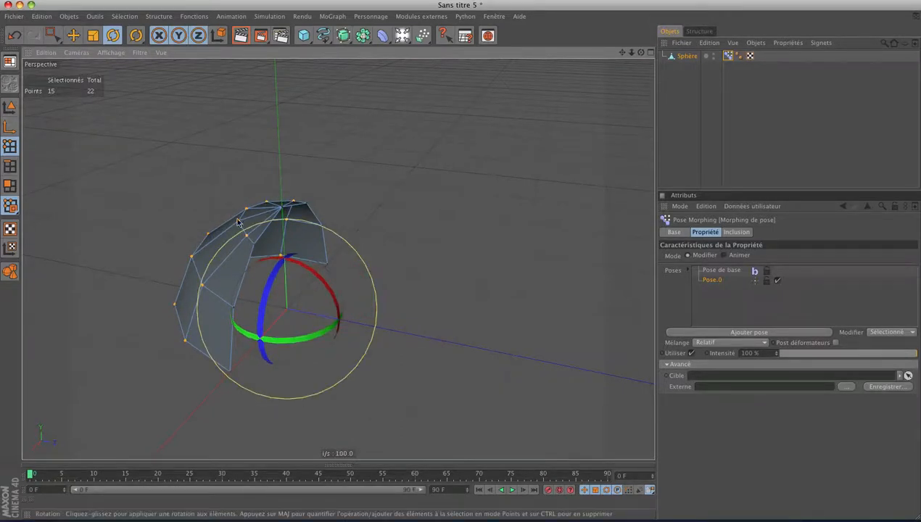
# - Deselect the row of points nearest the pole in the Droite view and rotate the remaining two rows further upward
pyautogui.middleClick(370, 270)
pyautogui.middleClick(265, 340)
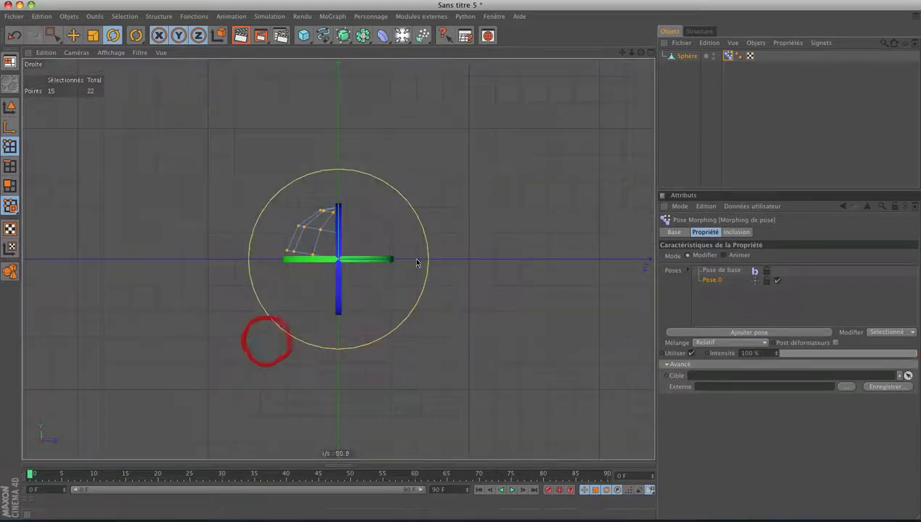
pyautogui.click(53, 35)
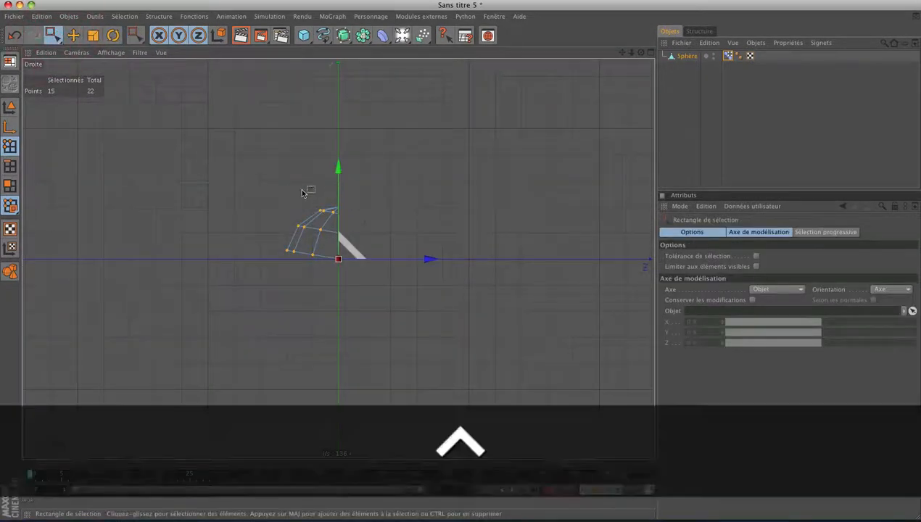
pyautogui.keyDown('ctrl'); pyautogui.moveTo(305, 192); pyautogui.dragTo(354, 214); pyautogui.keyUp('ctrl')
pyautogui.press('r')
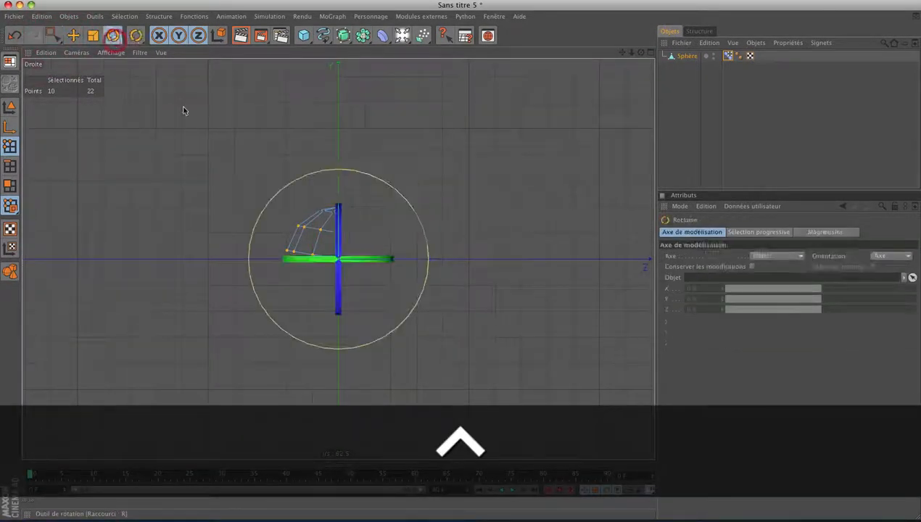
pyautogui.moveTo(461, 218); pyautogui.dragTo(468, 255)
# - Deselect the middle row of shell points in the Droite view and rotate the remaining outer row further upward in Pose.0
pyautogui.click(53, 35)
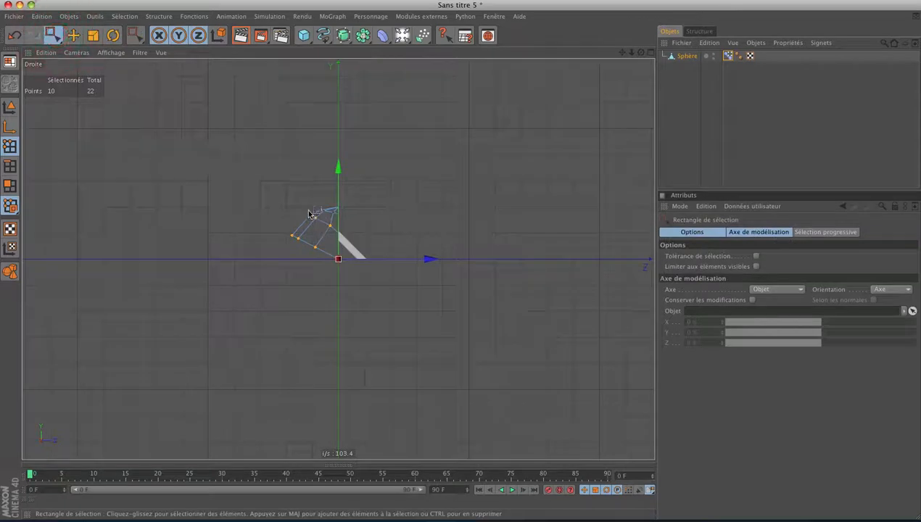
pyautogui.keyDown('ctrl'); pyautogui.moveTo(299, 198); pyautogui.dragTo(354, 234); pyautogui.keyUp('ctrl')
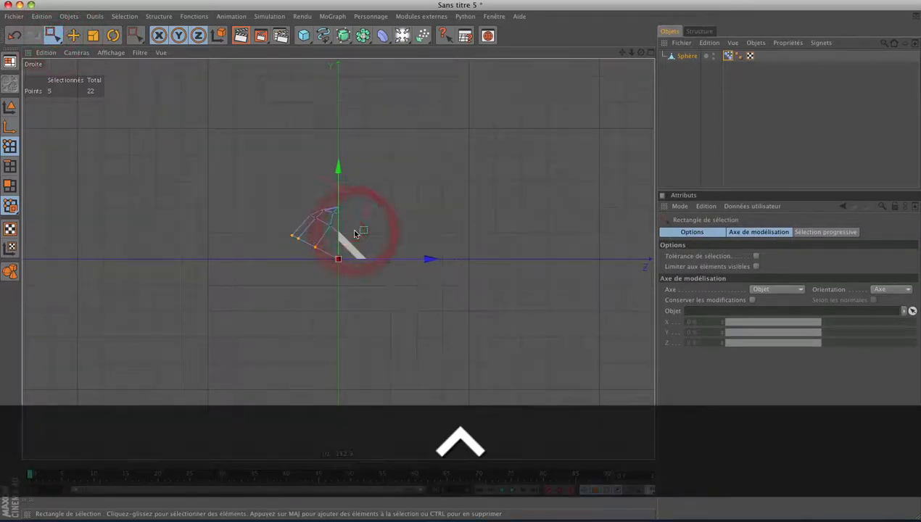
pyautogui.click(113, 35)
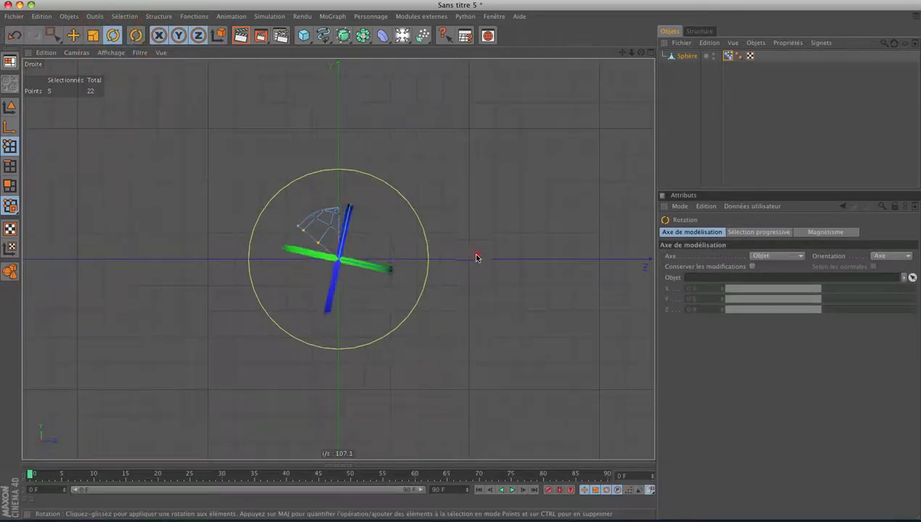
pyautogui.moveTo(477, 257); pyautogui.dragTo(483, 283)
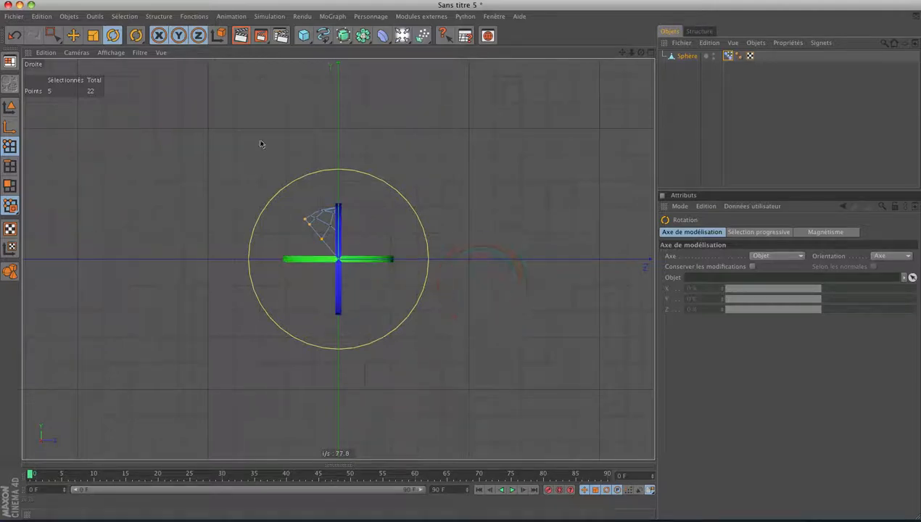
# - Test the fold in Perspective by lowering Pose.0's intensity to 0 % and raising it back to 100 %
pyautogui.middleClick(165, 144)
pyautogui.click(162, 140)
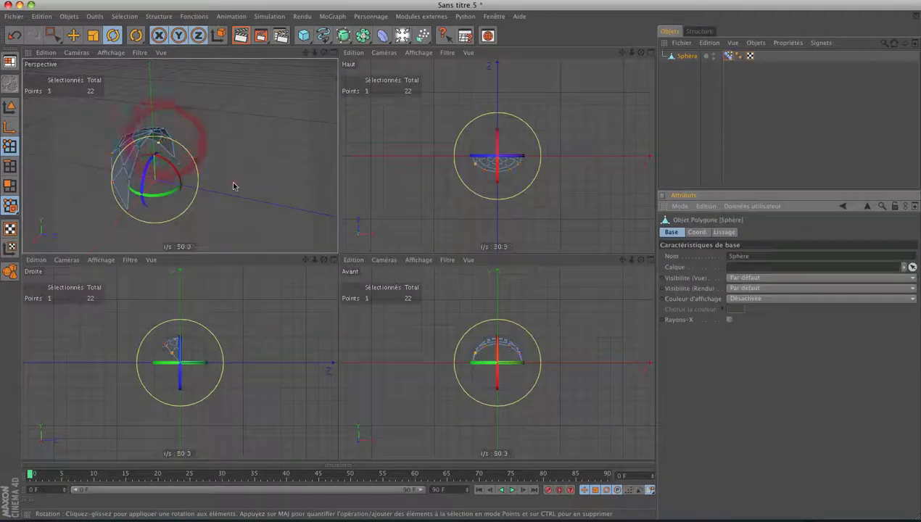
pyautogui.middleClick(233, 187)
pyautogui.keyDown('alt'); pyautogui.moveTo(403, 200); pyautogui.dragTo(602, 171); pyautogui.keyUp('alt')
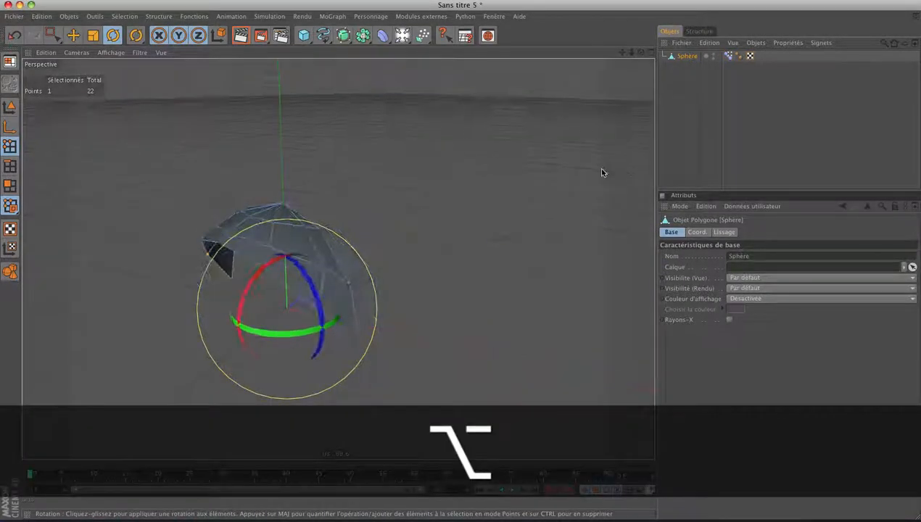
pyautogui.click(728, 56)
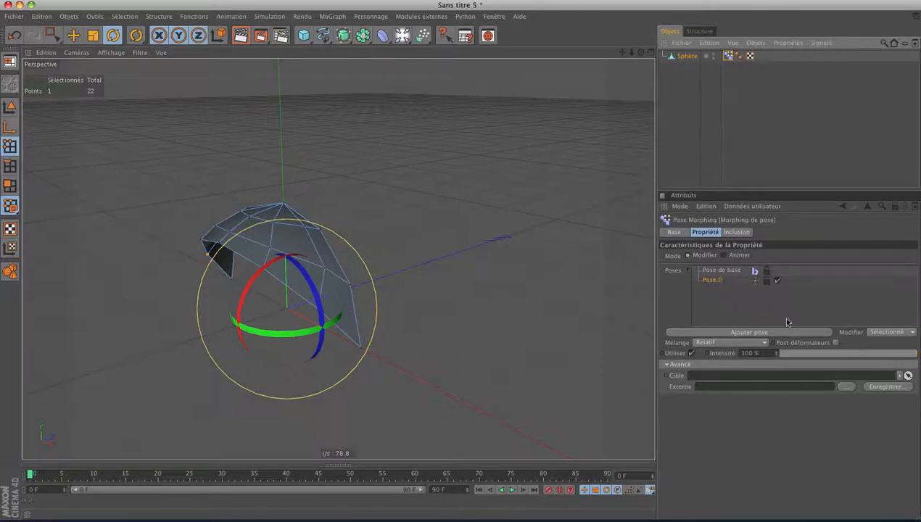
pyautogui.moveTo(915, 358); pyautogui.dragTo(758, 357)
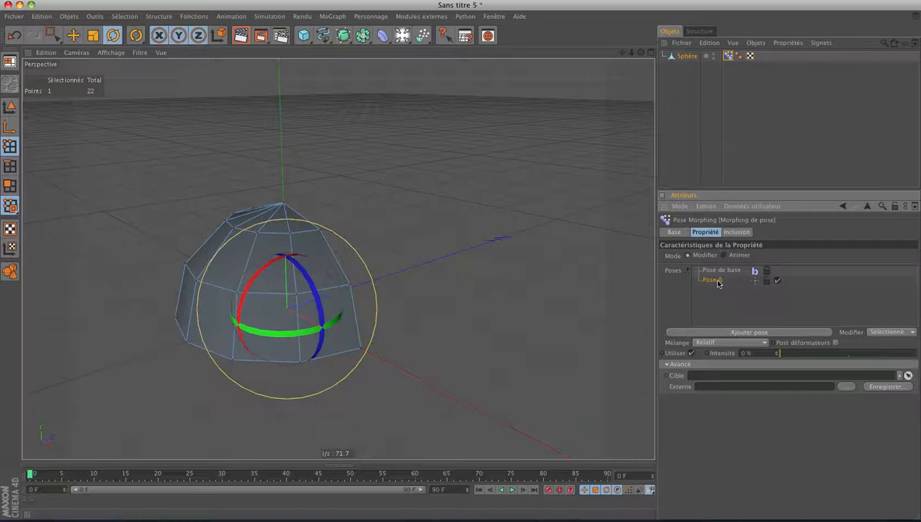
pyautogui.moveTo(783, 355); pyautogui.dragTo(914, 360)
# - Draw a two-point linear spline in the Droite view from the folded shell's outer corner down to its unfolded position on the Z axis
pyautogui.middleClick(471, 339)
pyautogui.middleClick(288, 332)
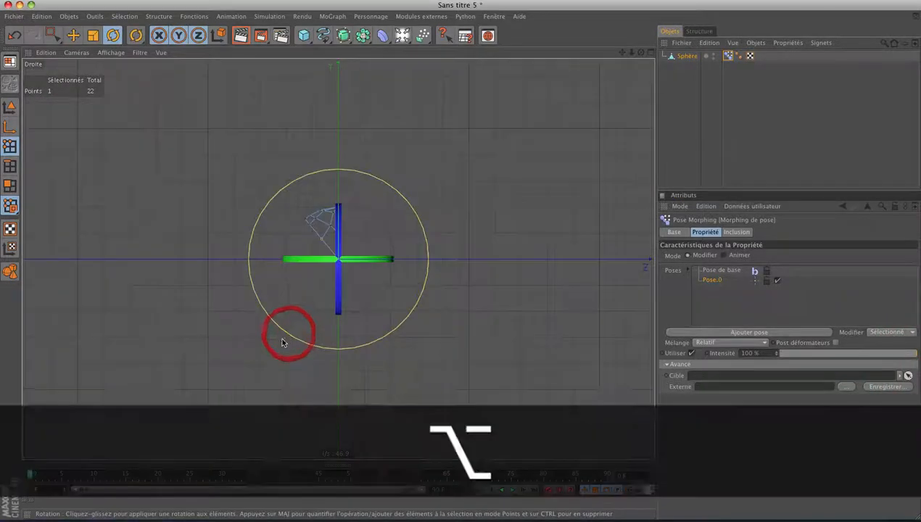
pyautogui.moveTo(323, 34); pyautogui.dragTo(482, 65)
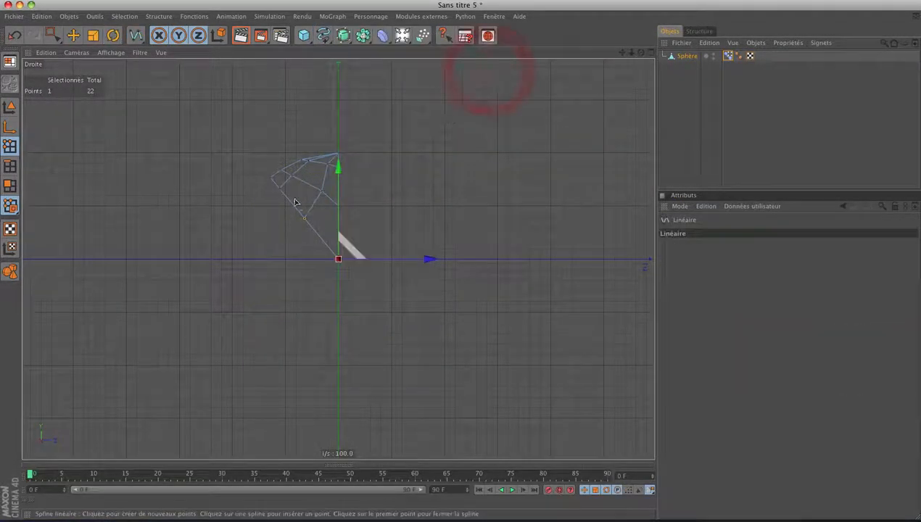
pyautogui.click(270, 179)
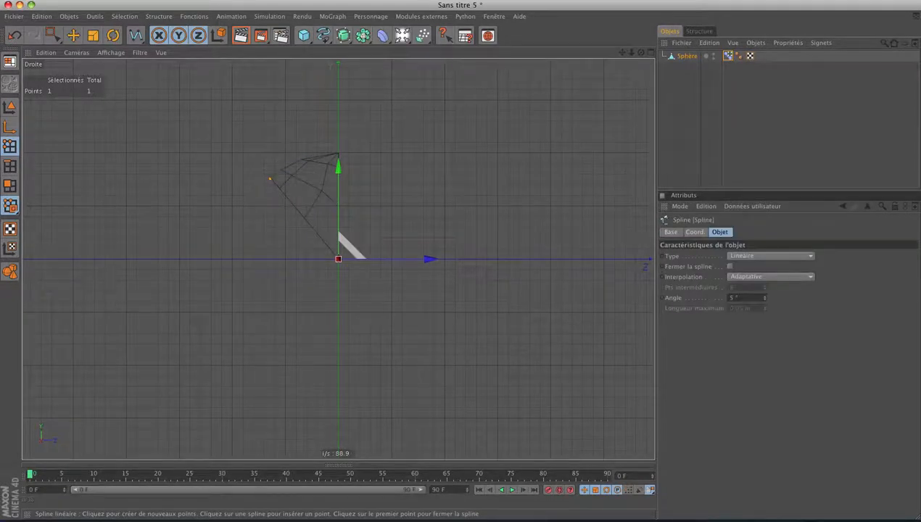
pyautogui.click(232, 260)
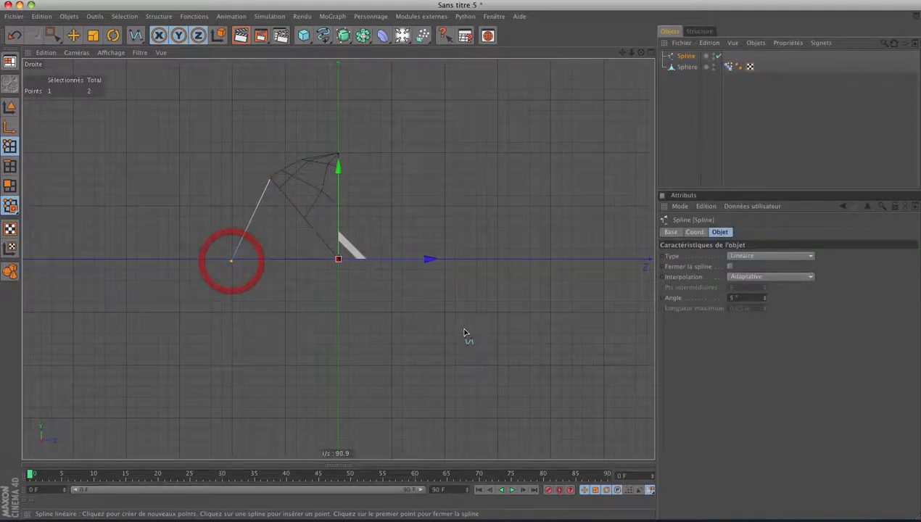
# - Sweep Pose.0's intensity up to 100 % and back to 0 % to compare the points' path with the straight spline
pyautogui.click(730, 67)
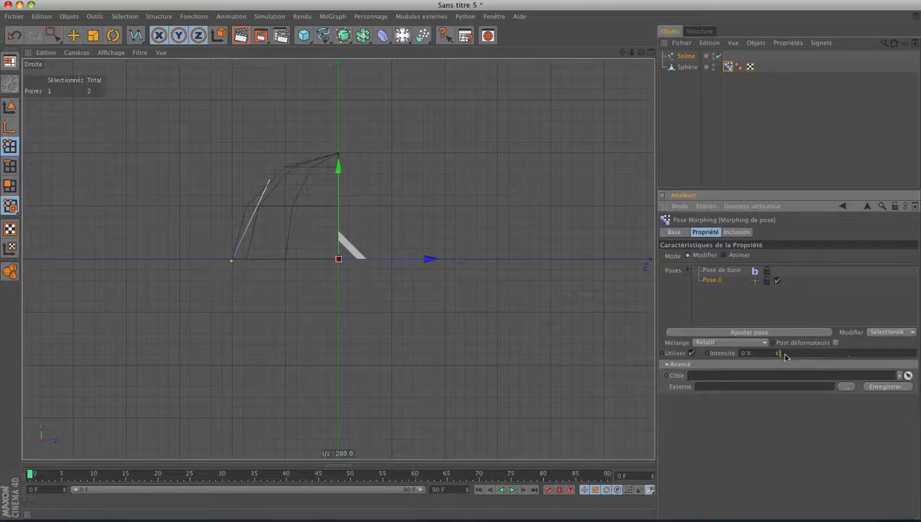
pyautogui.moveTo(779, 354); pyautogui.dragTo(913, 353)
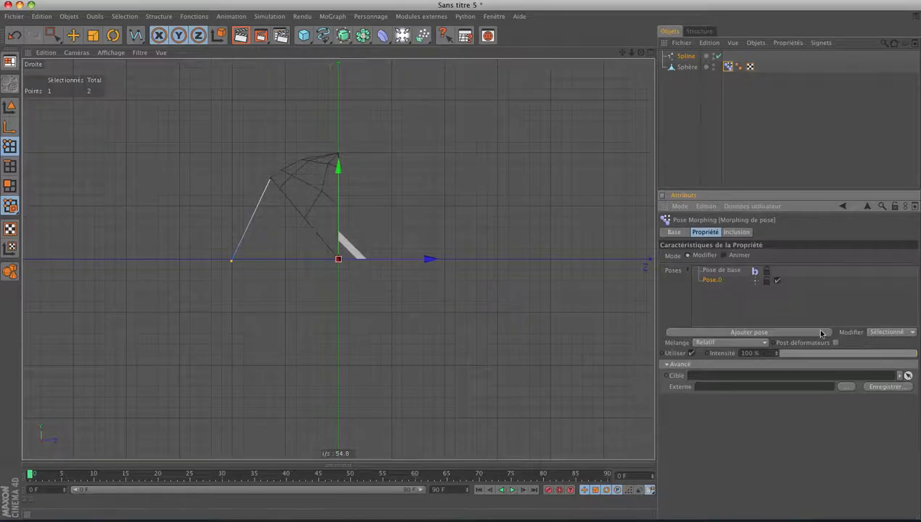
pyautogui.moveTo(913, 353); pyautogui.dragTo(768, 355)
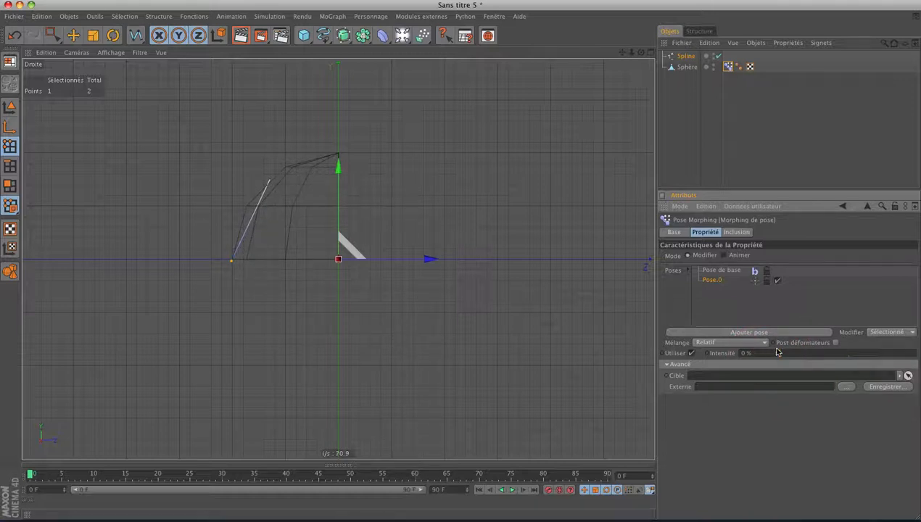
pyautogui.moveTo(785, 354); pyautogui.dragTo(771, 370)
# - Set the blending mode (Mélange) of Pose.0 to En rotation
pyautogui.click(740, 343)
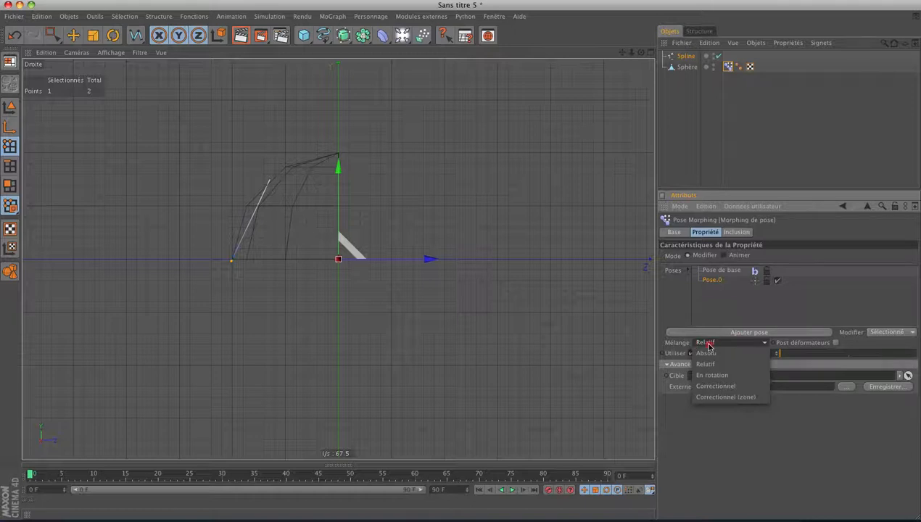
pyautogui.click(709, 343)
pyautogui.click(722, 342)
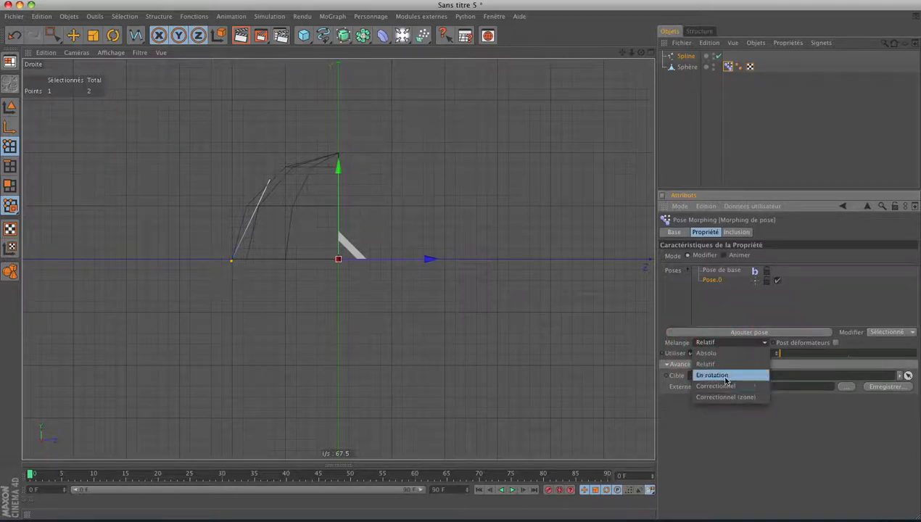
pyautogui.click(725, 376)
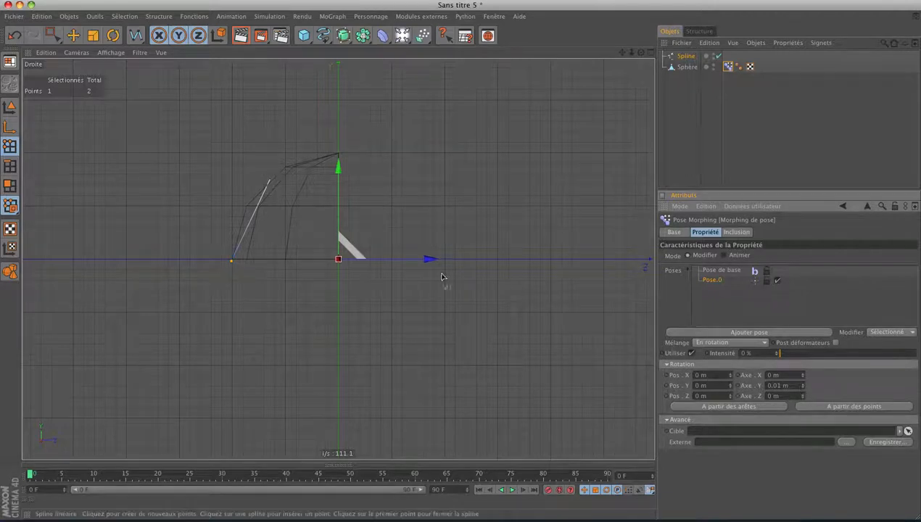
# - Select one end point of the Sphère shell's open edge on the X axis in Perspective with the Pinceau de sélection
pyautogui.middleClick(314, 263)
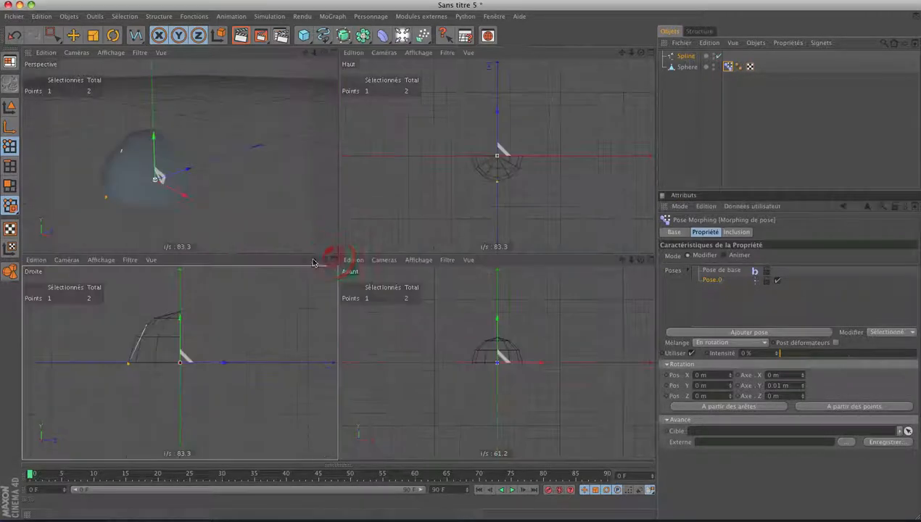
pyautogui.middleClick(218, 230)
pyautogui.keyDown('alt'); pyautogui.moveTo(218, 232); pyautogui.dragTo(209, 281); pyautogui.keyUp('alt')
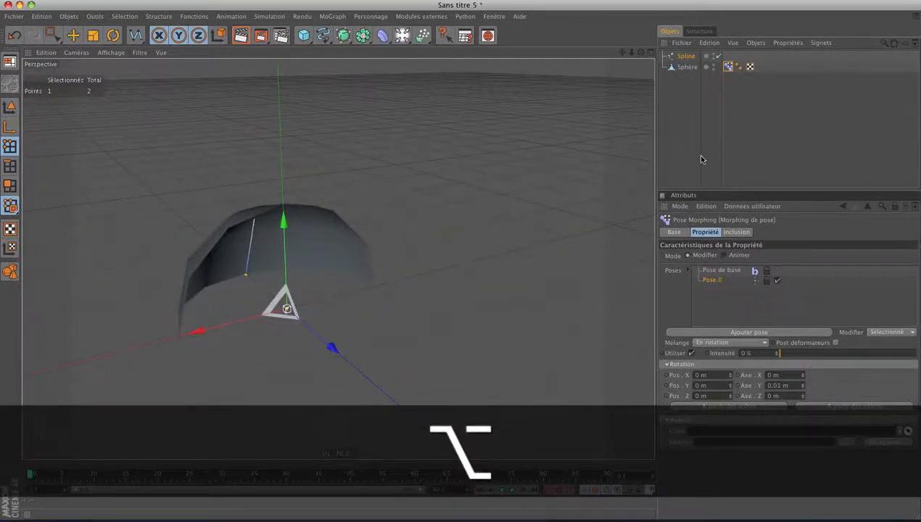
pyautogui.click(687, 67)
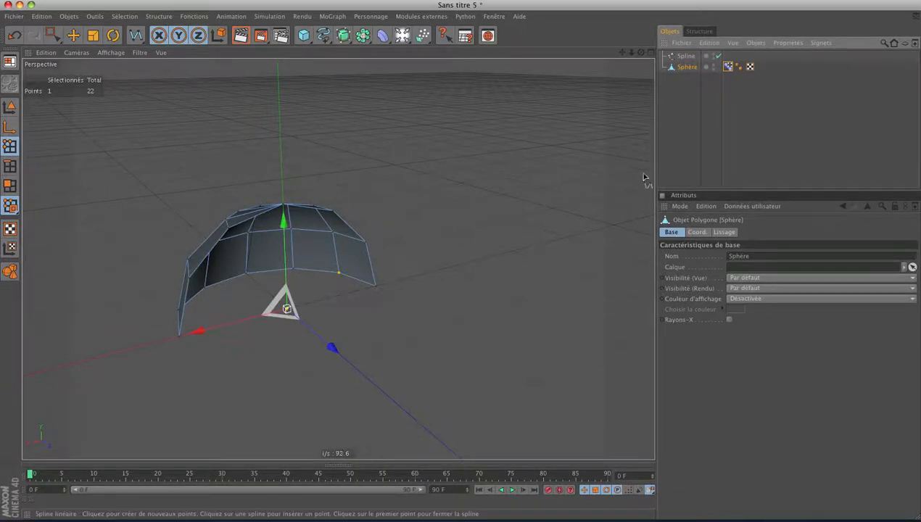
pyautogui.click(729, 66)
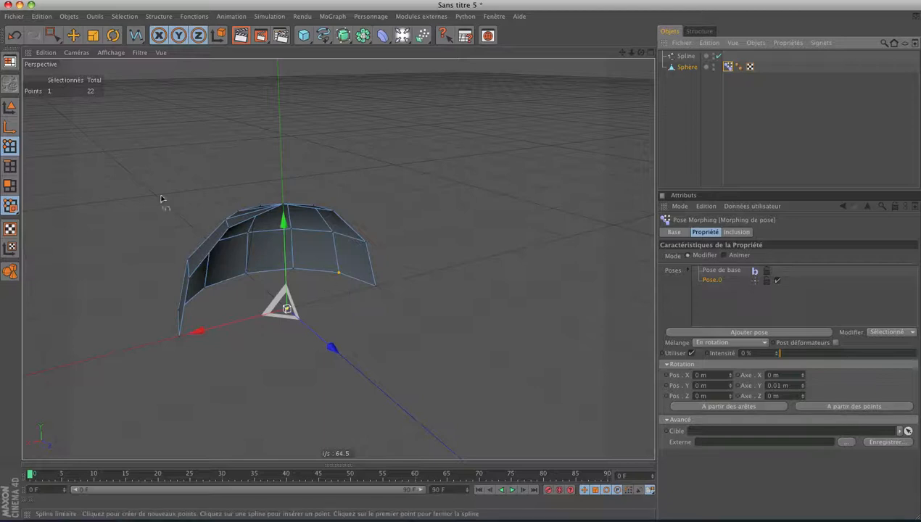
pyautogui.moveTo(54, 36); pyautogui.dragTo(71, 44)
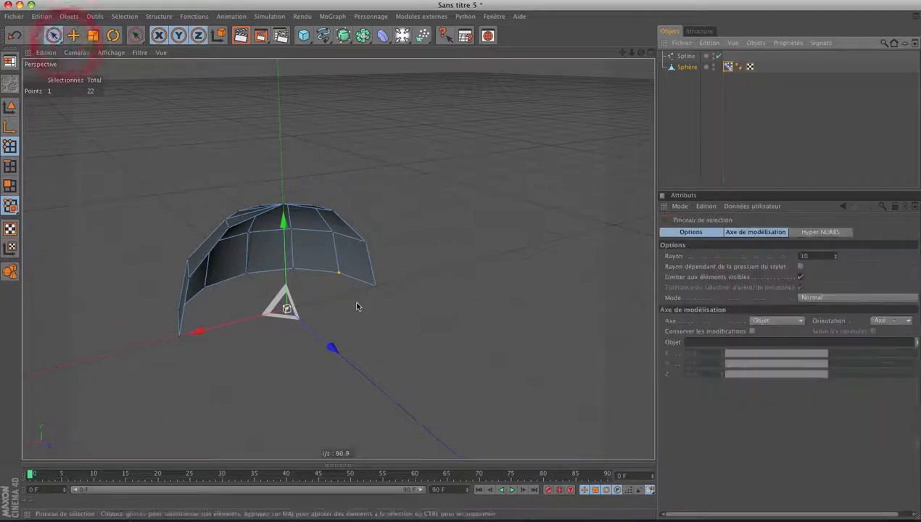
pyautogui.moveTo(375, 294); pyautogui.dragTo(375, 305)
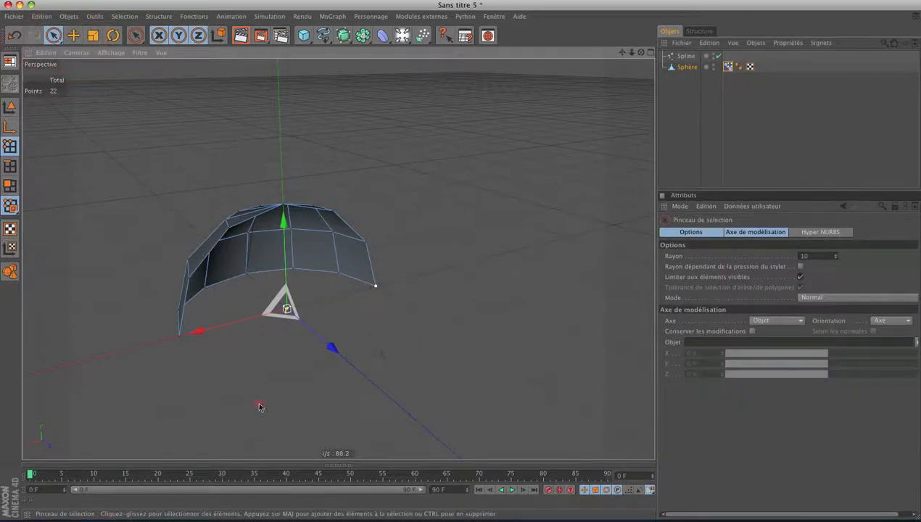
pyautogui.click(179, 341)
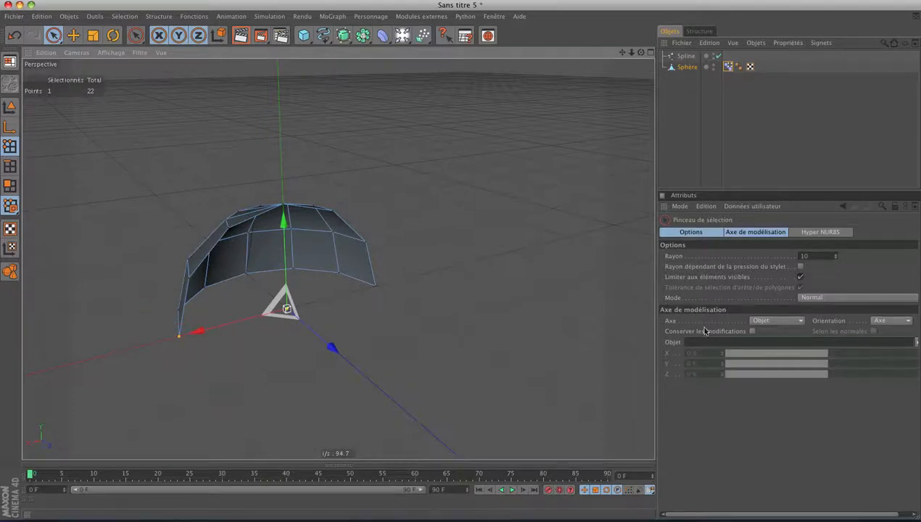
# - Add the opposite end point on the X axis to the selection and derive Pose.0's rotation axis from the selected points
pyautogui.click(728, 66)
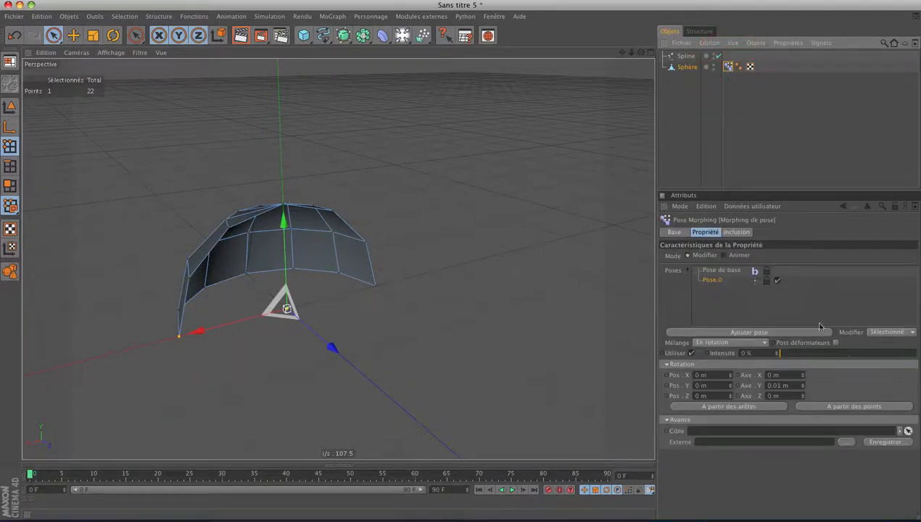
pyautogui.click(848, 408)
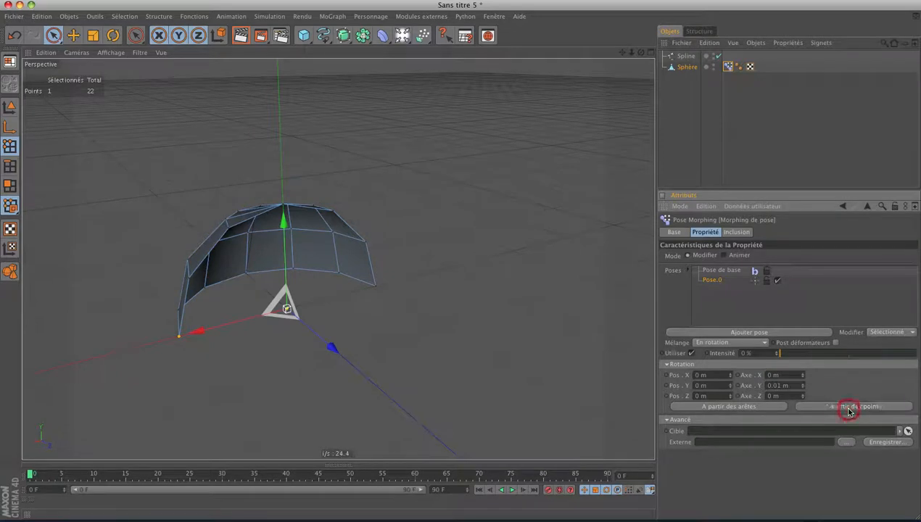
pyautogui.keyDown('alt'); pyautogui.moveTo(444, 316); pyautogui.dragTo(485, 335); pyautogui.keyUp('alt')
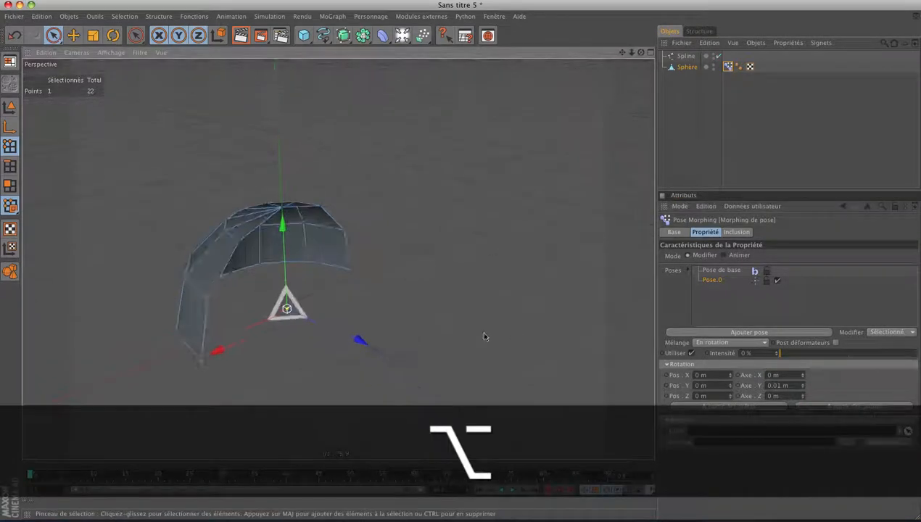
pyautogui.click(831, 410)
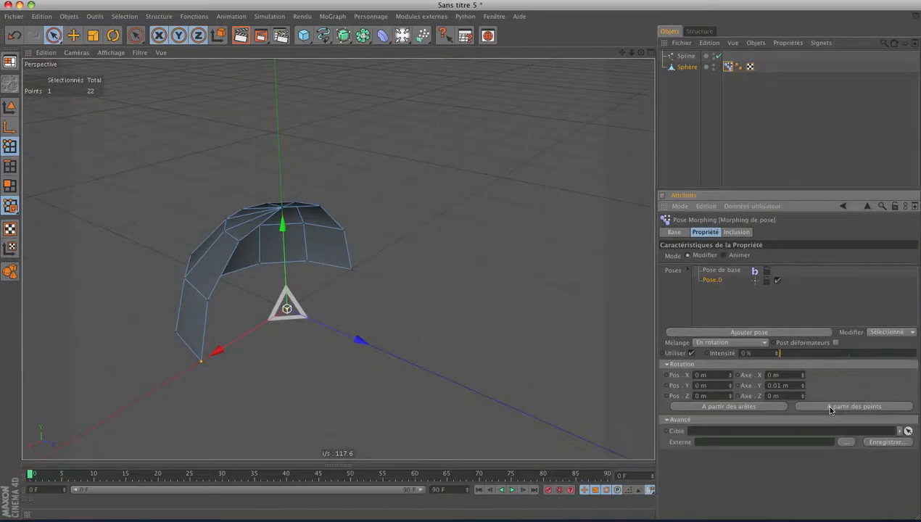
pyautogui.keyDown('shift'); pyautogui.click(352, 269); pyautogui.keyUp('shift')
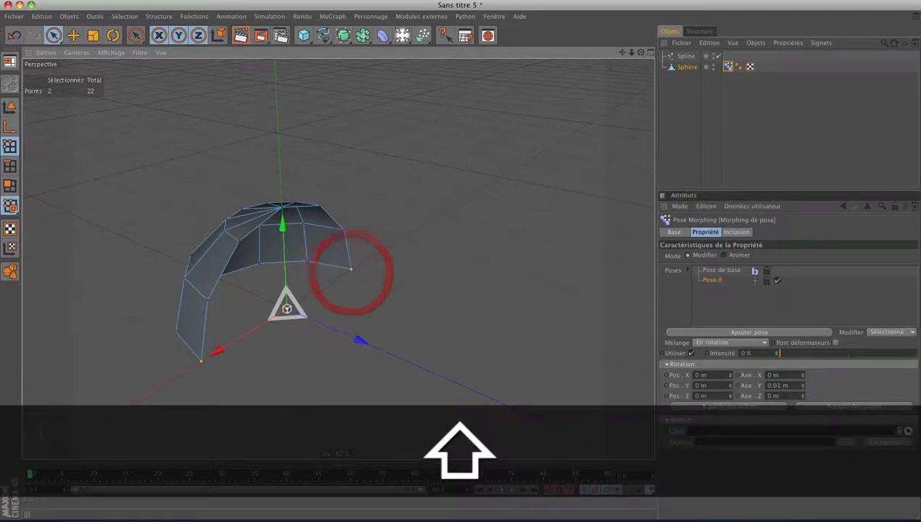
pyautogui.click(844, 407)
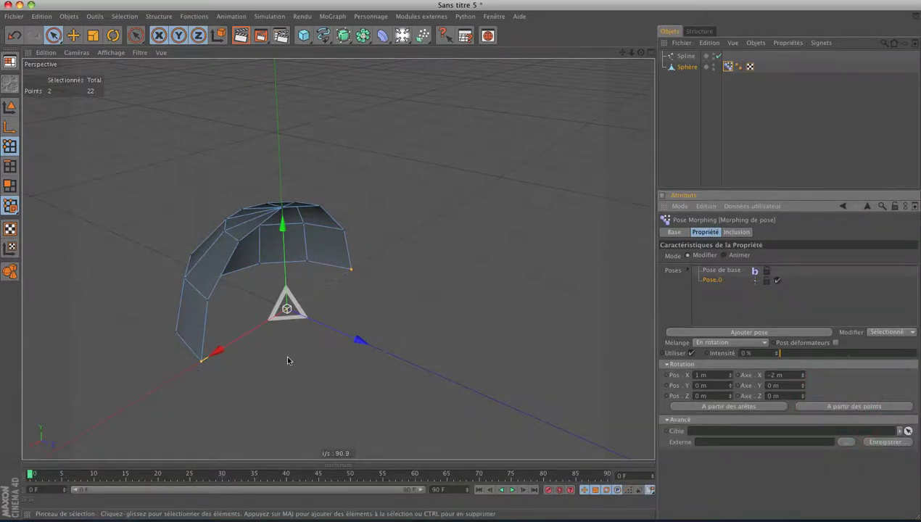
# - Deselect the shell and reselect Pose.0 in its Pose Morphing tag to examine the rotation axis in Perspective
pyautogui.keyDown('alt'); pyautogui.moveTo(285, 354); pyautogui.dragTo(319, 356); pyautogui.keyUp('alt')
pyautogui.click(756, 109)
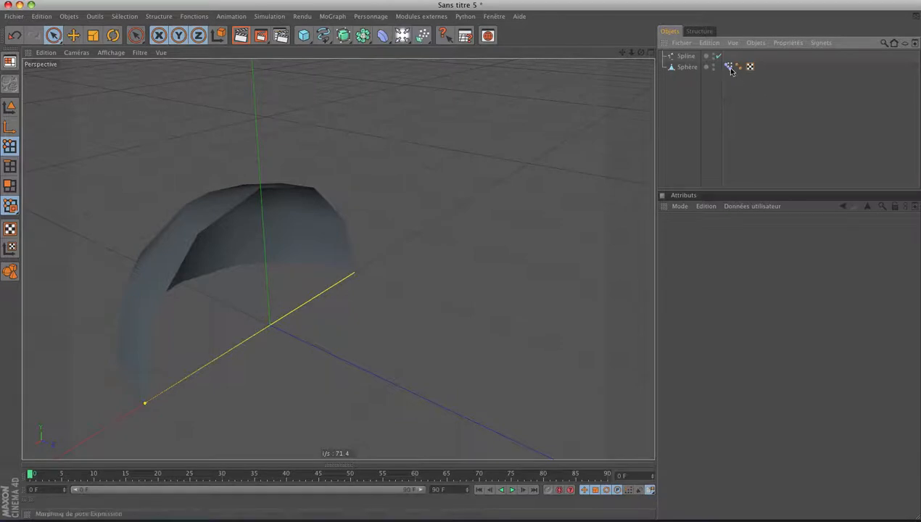
pyautogui.click(728, 67)
pyautogui.click(713, 283)
pyautogui.click(712, 271)
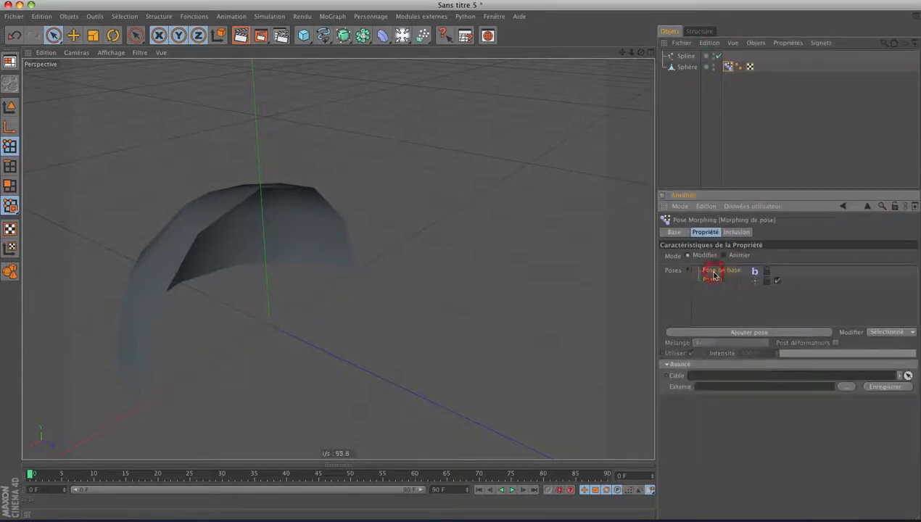
pyautogui.click(715, 282)
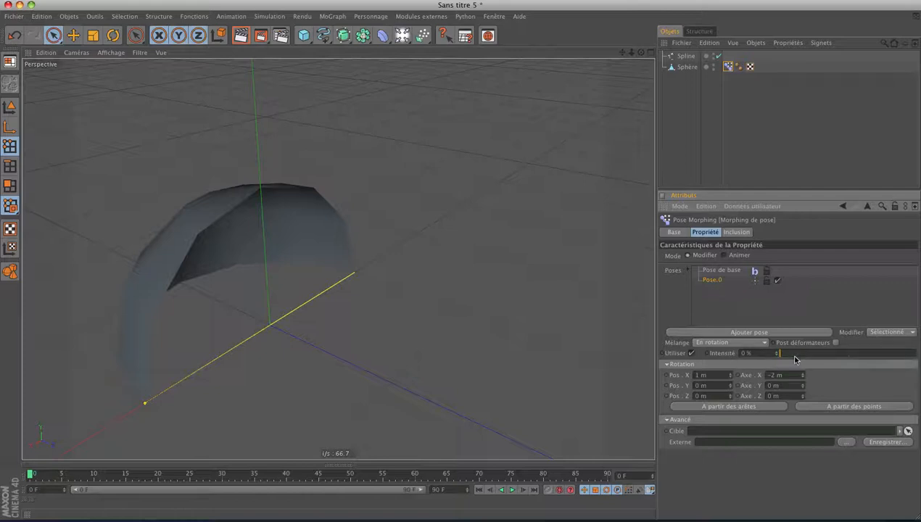
# - Preview Pose.0's rotation against the selected Spline in the Droite view by raising Intensité to 54 % and returning it to 0 %
pyautogui.middleClick(396, 280)
pyautogui.middleClick(239, 338)
pyautogui.keyDown('alt'); pyautogui.moveTo(257, 333); pyautogui.dragTo(301, 330, button='right'); pyautogui.keyUp('alt')
pyautogui.keyDown('alt'); pyautogui.moveTo(256, 333); pyautogui.dragTo(274, 373, button='middle'); pyautogui.keyUp('alt')
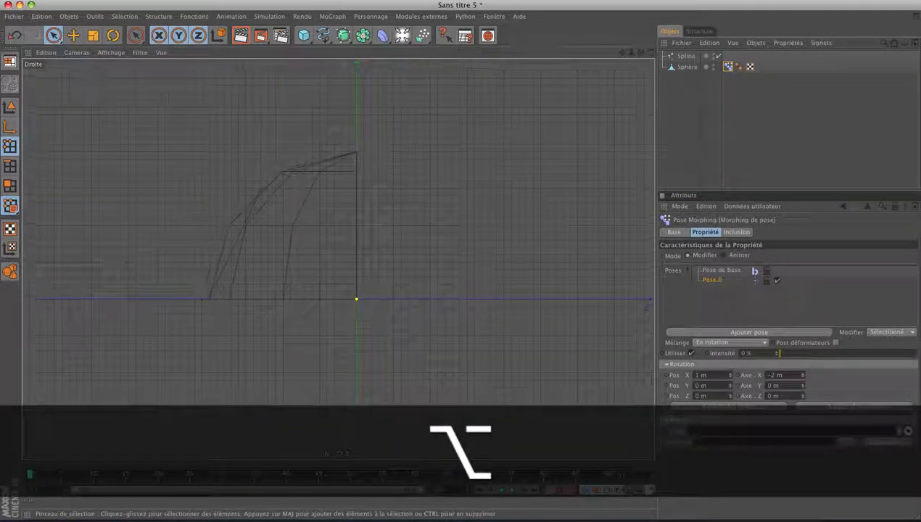
pyautogui.click(685, 56)
pyautogui.click(728, 66)
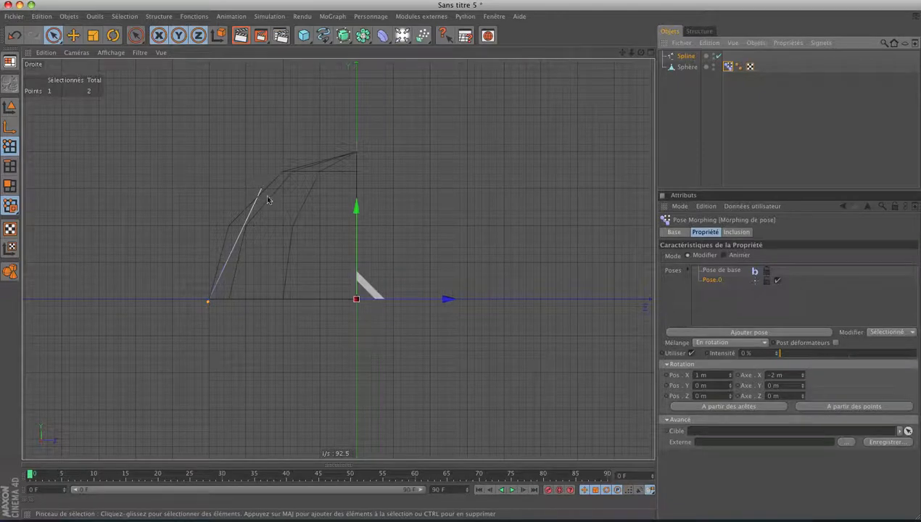
pyautogui.moveTo(782, 354); pyautogui.dragTo(854, 355)
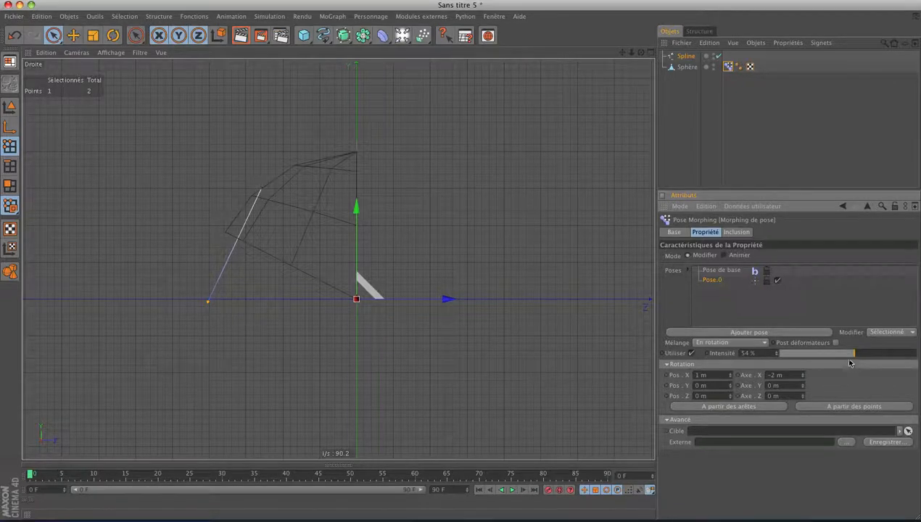
pyautogui.moveTo(850, 354); pyautogui.dragTo(726, 356)
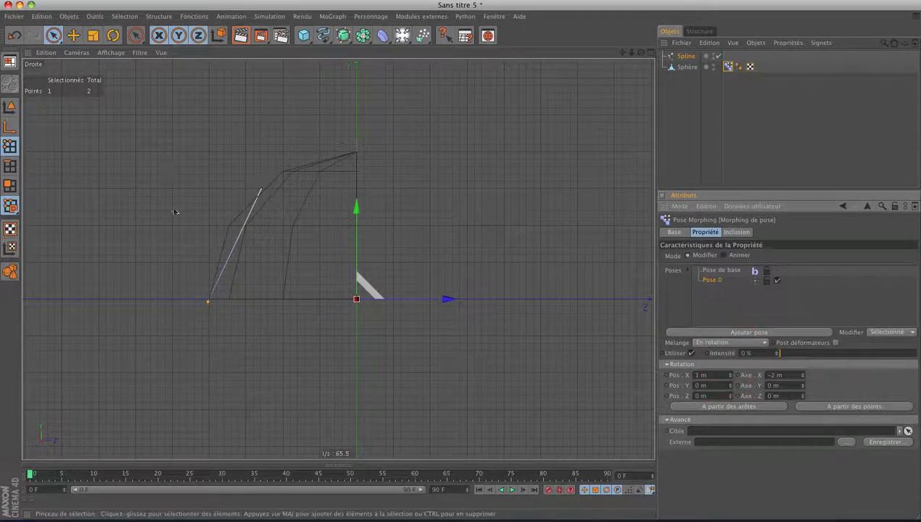
# - Load the Fred figure into the scene from the Prime Humans presets of the Médiathèque
pyautogui.middleClick(213, 217)
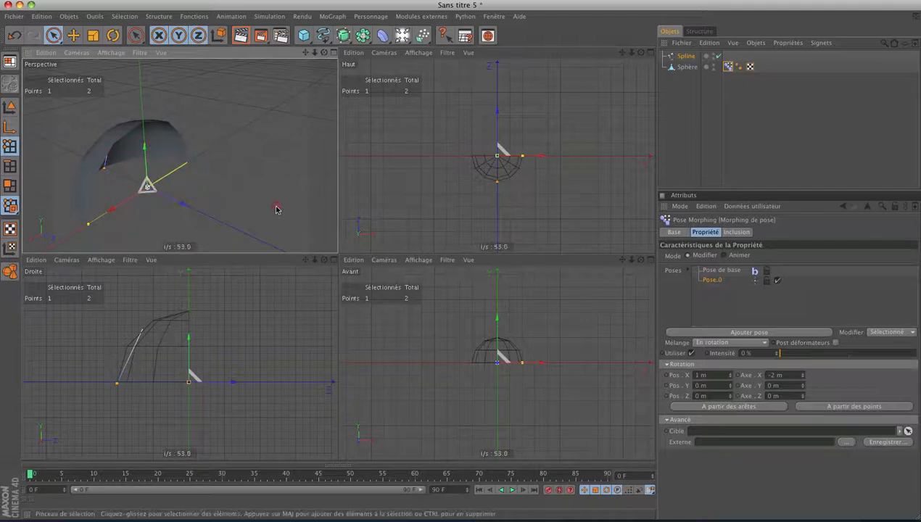
pyautogui.middleClick(235, 186)
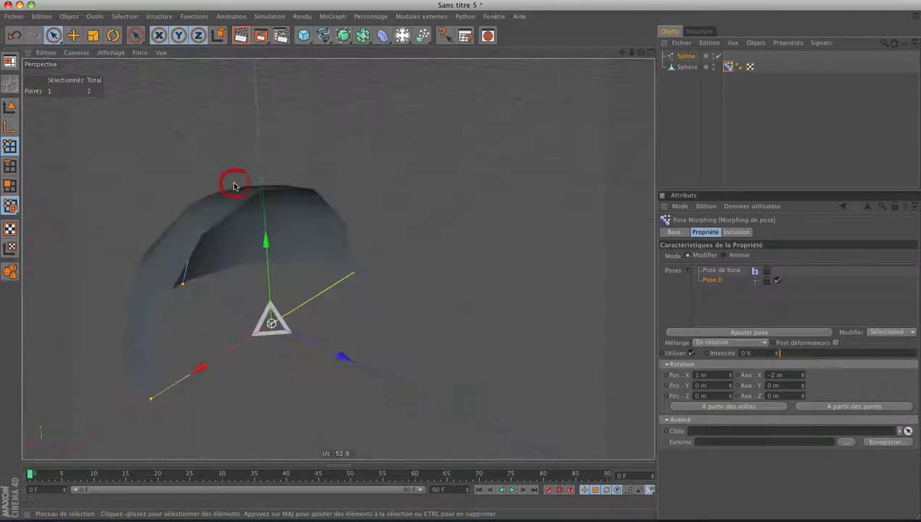
pyautogui.keyDown('alt'); pyautogui.moveTo(234, 185); pyautogui.dragTo(326, 145); pyautogui.keyUp('alt')
pyautogui.keyDown('alt'); pyautogui.moveTo(272, 217); pyautogui.dragTo(334, 222); pyautogui.keyUp('alt')
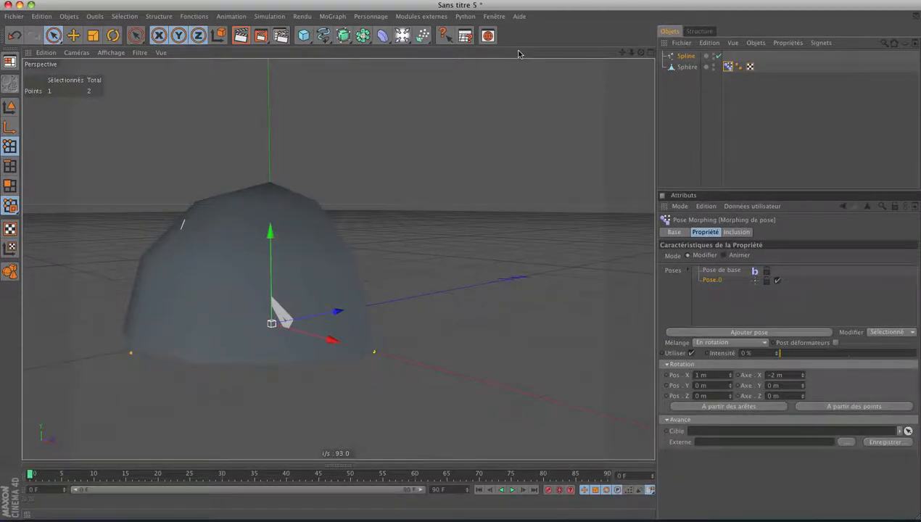
pyautogui.click(488, 35)
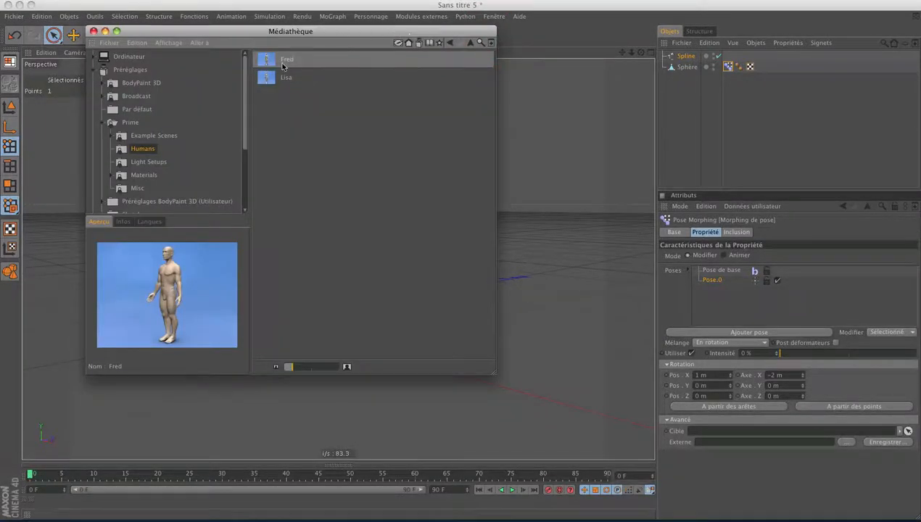
pyautogui.doubleClick(268, 61)
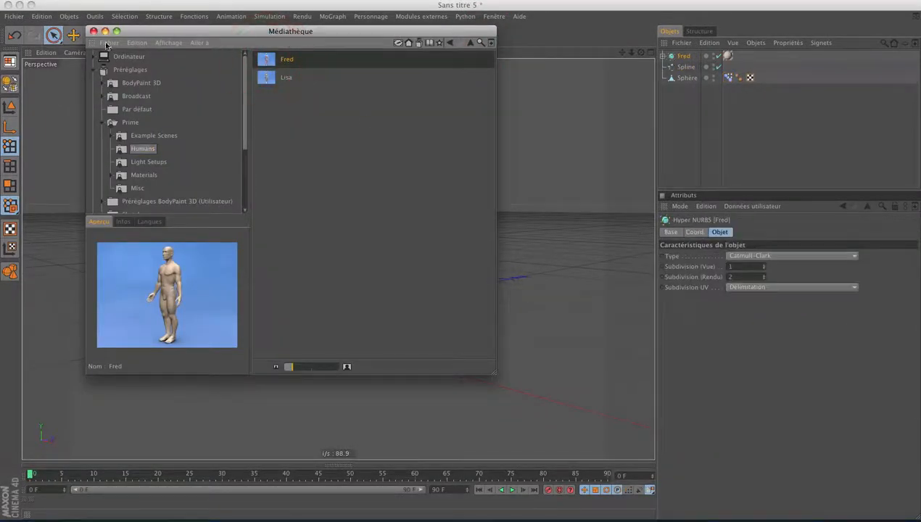
pyautogui.click(93, 33)
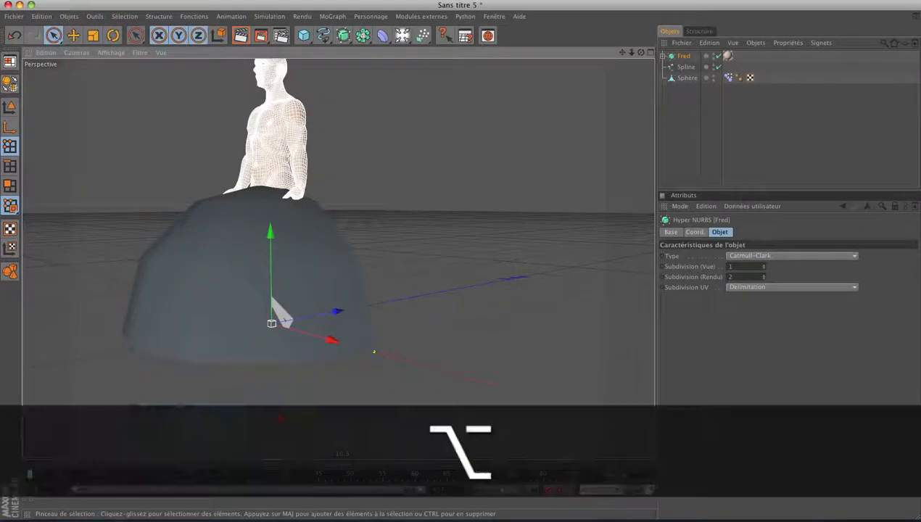
# - Delete the Spline and the Sphère shell so that only Fred remains in the scene
pyautogui.keyDown('alt'); pyautogui.moveTo(386, 69); pyautogui.dragTo(409, 179, button='middle'); pyautogui.keyUp('alt')
pyautogui.keyDown('alt'); pyautogui.moveTo(410, 180); pyautogui.dragTo(824, 133); pyautogui.keyUp('alt')
pyautogui.moveTo(701, 91); pyautogui.dragTo(669, 66)
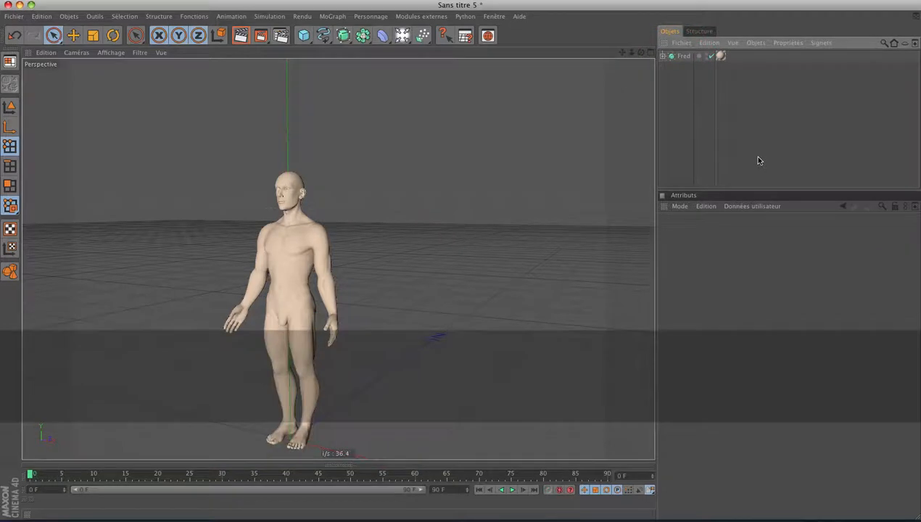
# - Disable Fred's Hyper NURBS smoothing and hide the eye_L object in the viewport to expose the eye socket
pyautogui.click(661, 55)
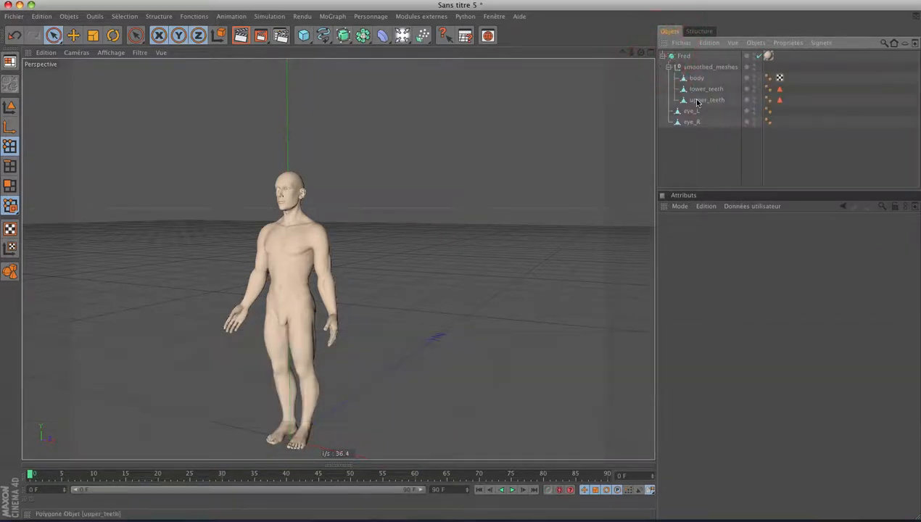
pyautogui.click(759, 56)
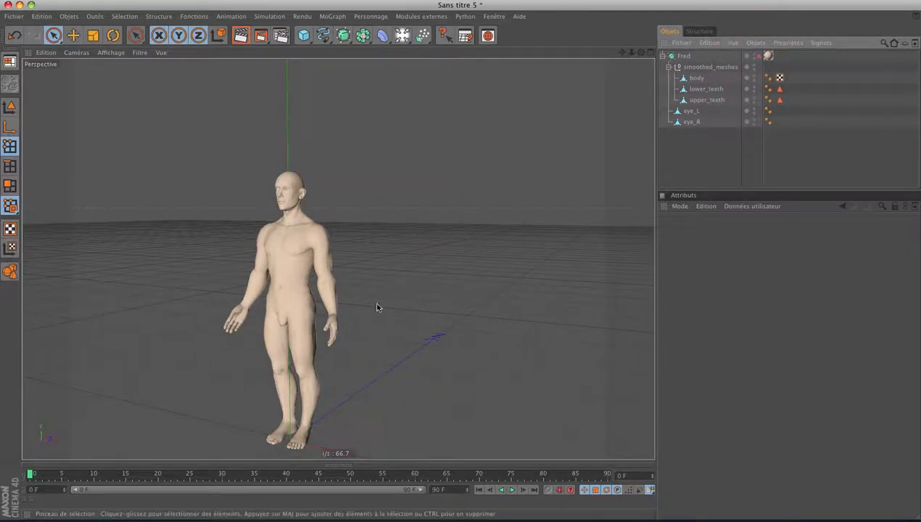
pyautogui.keyDown('alt'); pyautogui.moveTo(377, 308); pyautogui.dragTo(471, 294, button='right'); pyautogui.keyUp('alt')
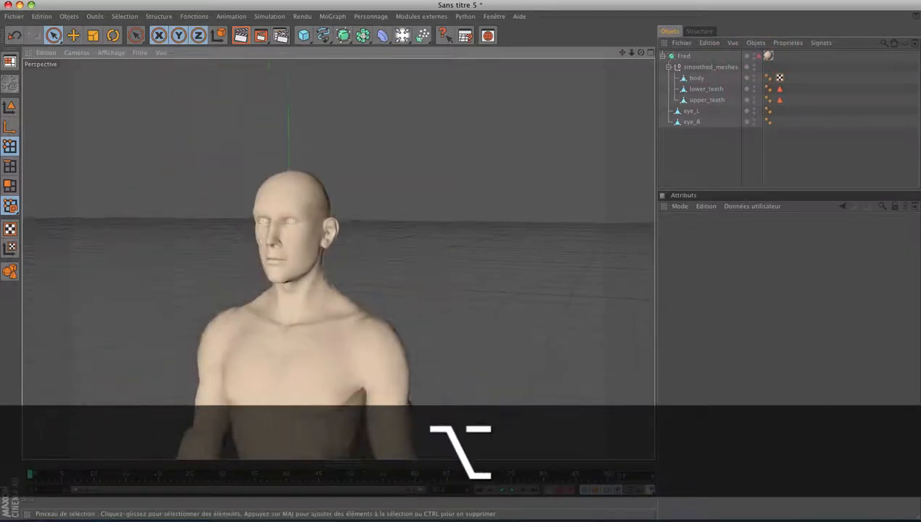
pyautogui.keyDown('alt'); pyautogui.moveTo(323, 257); pyautogui.dragTo(346, 259, button='right'); pyautogui.keyUp('alt')
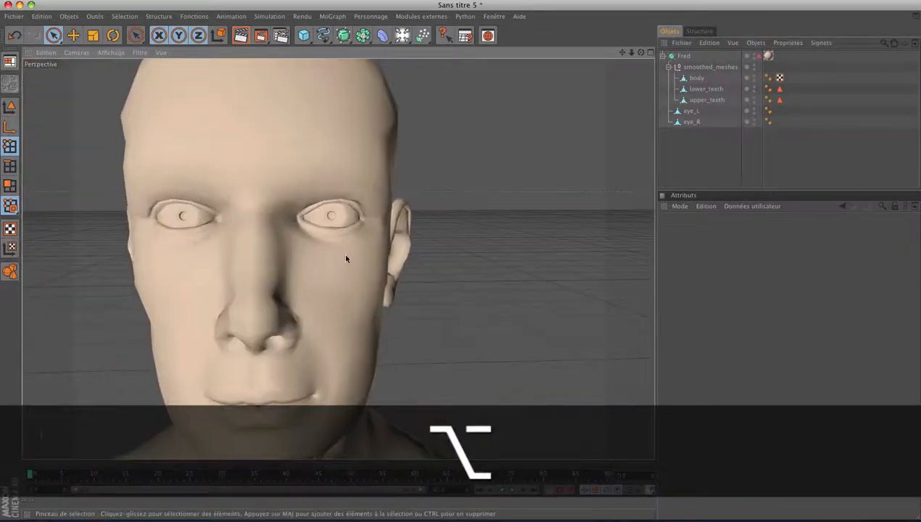
pyautogui.keyDown('alt'); pyautogui.moveTo(346, 256); pyautogui.dragTo(339, 251); pyautogui.keyUp('alt')
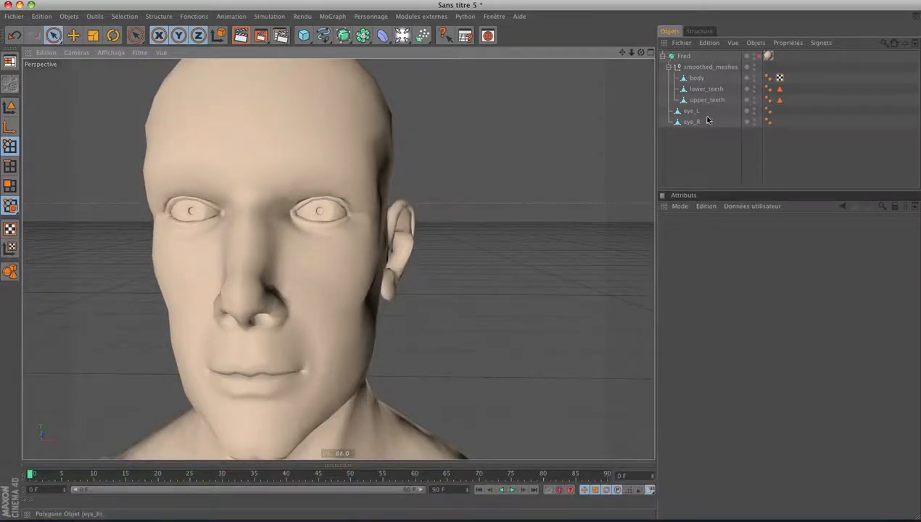
pyautogui.click(754, 110)
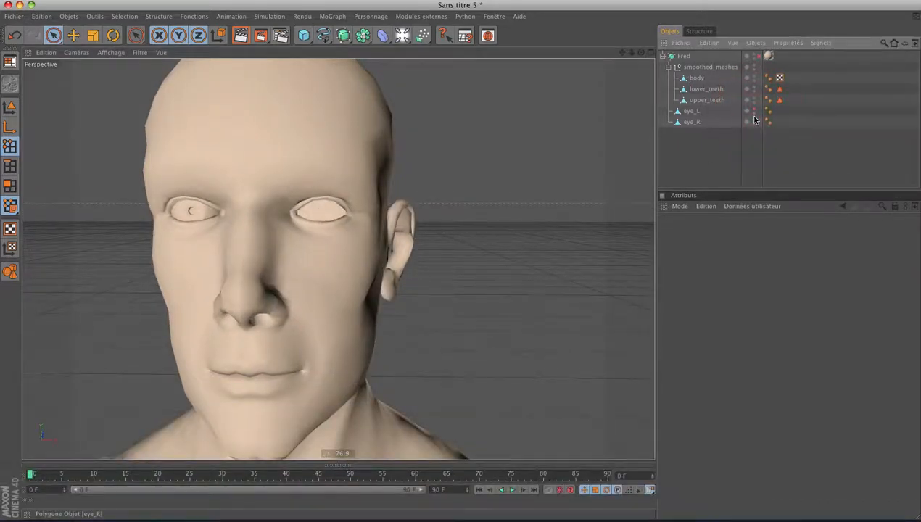
# - Select Fred's body mesh for point editing around the open eye socket
pyautogui.keyDown('alt'); pyautogui.moveTo(392, 233); pyautogui.dragTo(340, 239, button='right'); pyautogui.keyUp('alt')
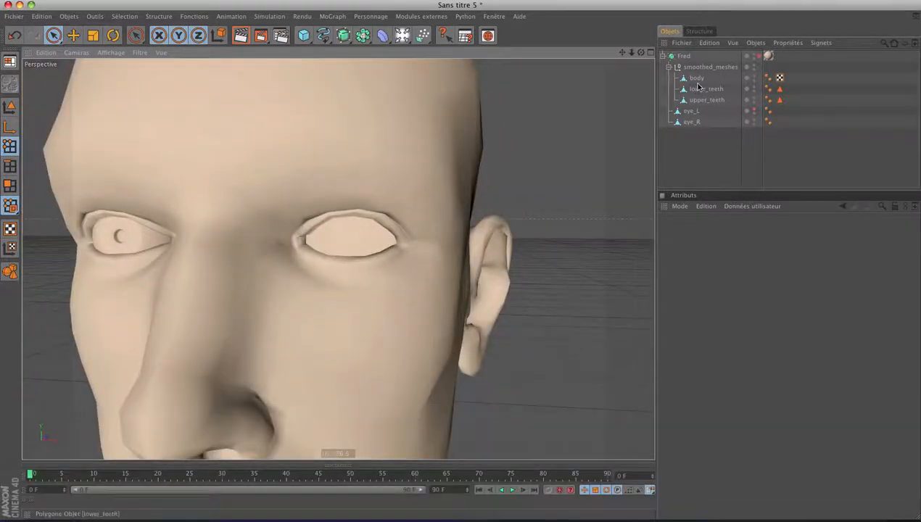
pyautogui.click(696, 78)
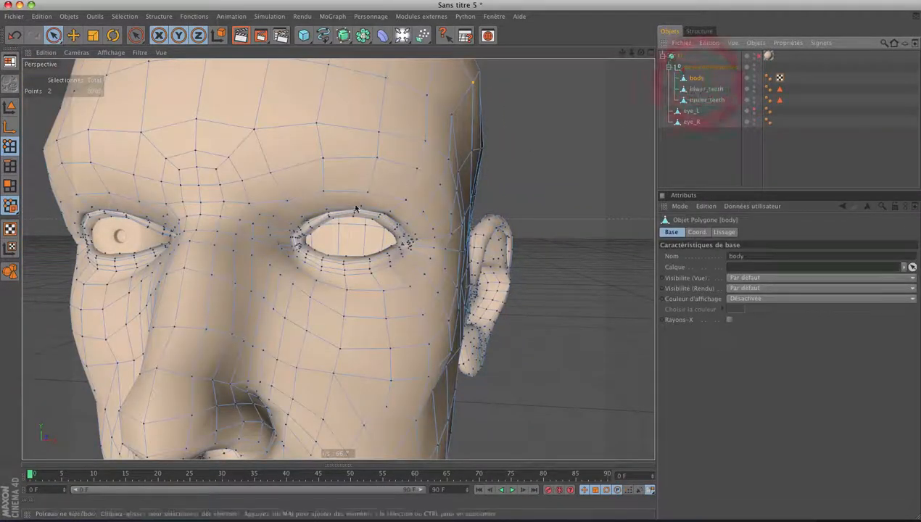
pyautogui.click(11, 145)
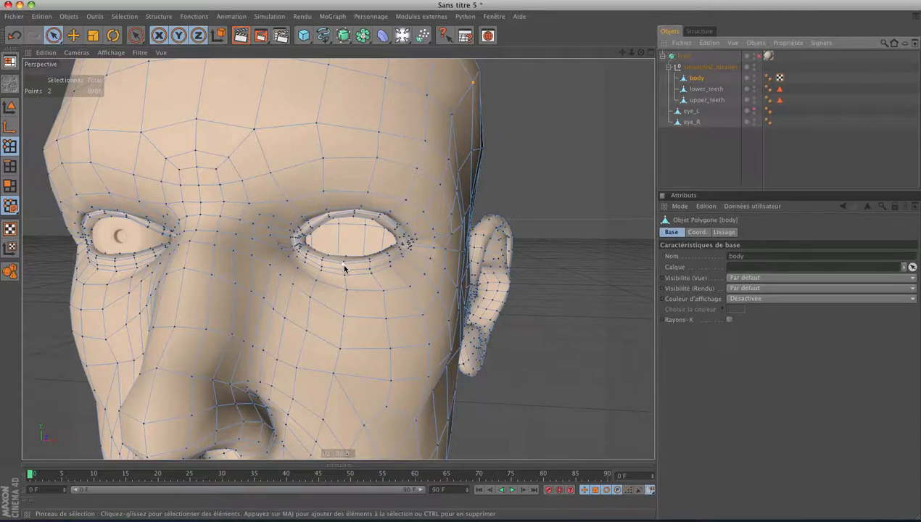
pyautogui.press('Home')
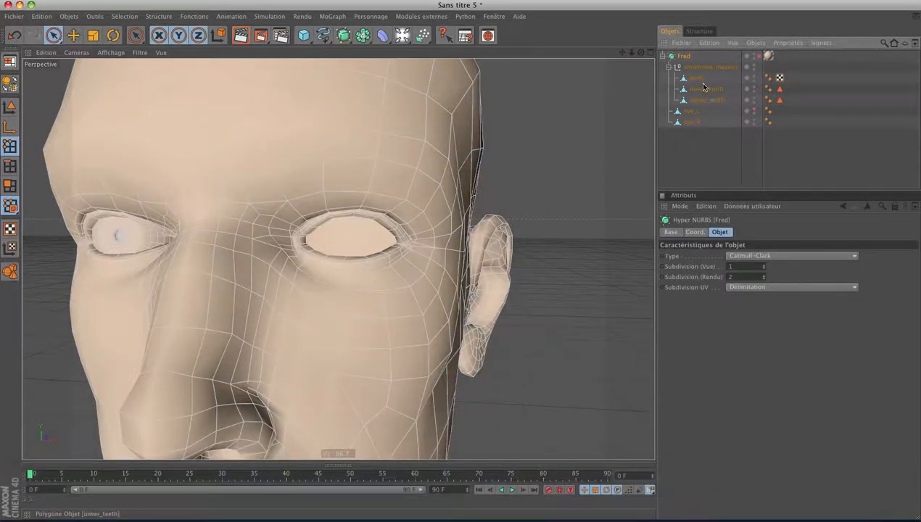
pyautogui.click(697, 77)
# - Select the loop of points along the eyelid's inner edge at the open eye socket with Sélection par boucle
pyautogui.keyDown('alt'); pyautogui.moveTo(531, 177); pyautogui.dragTo(400, 298); pyautogui.keyUp('alt')
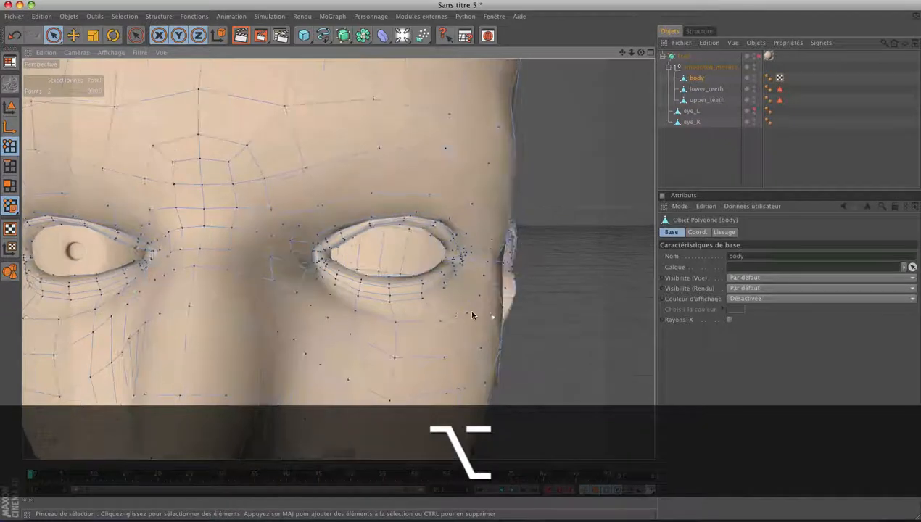
pyautogui.press('Home')
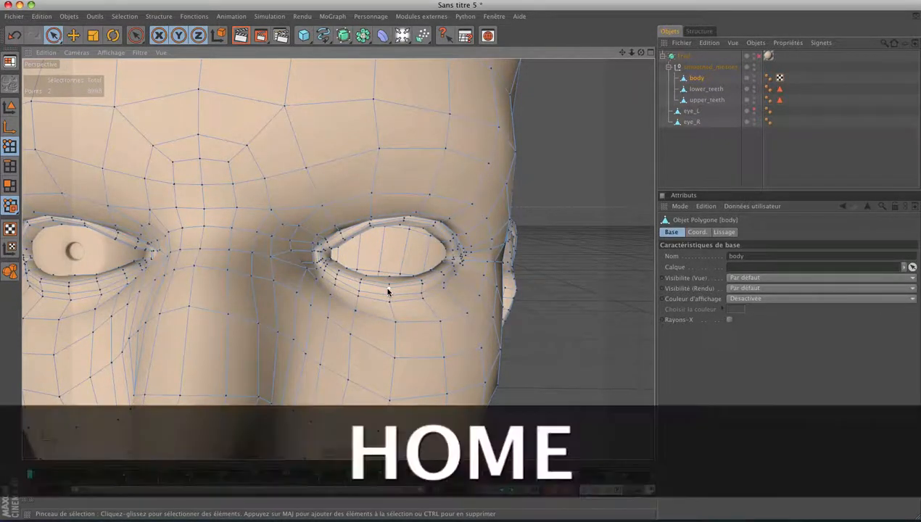
pyautogui.moveTo(572, 344)
pyautogui.keyDown('alt'); pyautogui.mouseDown()
pyautogui.moveTo(630, 344)
pyautogui.moveTo(508, 344)
pyautogui.moveTo(630, 344)
pyautogui.moveTo(548, 344)
pyautogui.moveTo(576, 341)
pyautogui.mouseUp(); pyautogui.keyUp('alt')
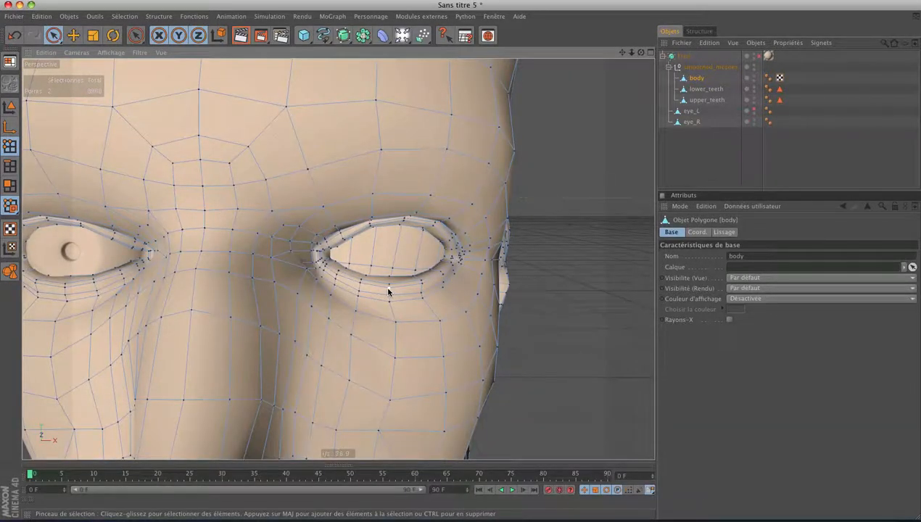
pyautogui.press('alt')
pyautogui.keyDown('alt'); pyautogui.moveTo(449, 371); pyautogui.dragTo(500, 371, button='right'); pyautogui.keyUp('alt')
pyautogui.keyDown('alt'); pyautogui.moveTo(450, 371); pyautogui.dragTo(414, 383); pyautogui.keyUp('alt')
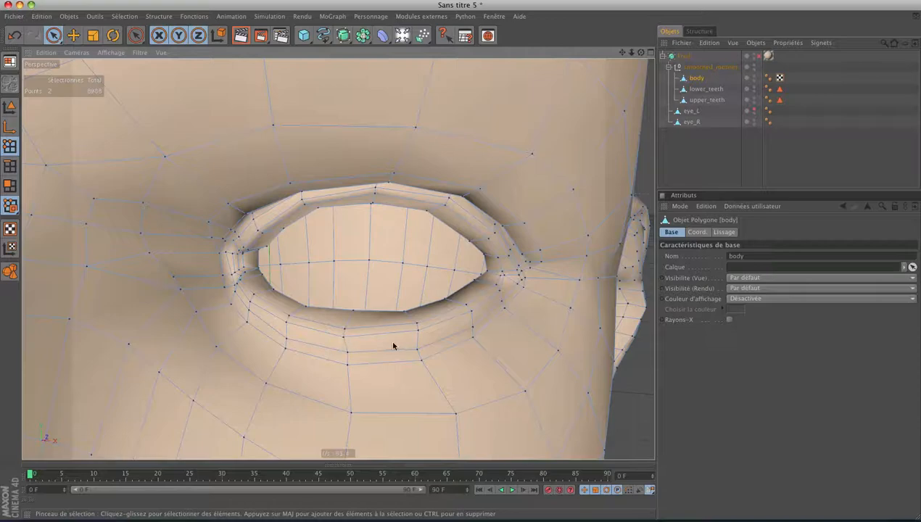
pyautogui.keyDown('alt'); pyautogui.moveTo(363, 358); pyautogui.dragTo(380, 378); pyautogui.keyUp('alt')
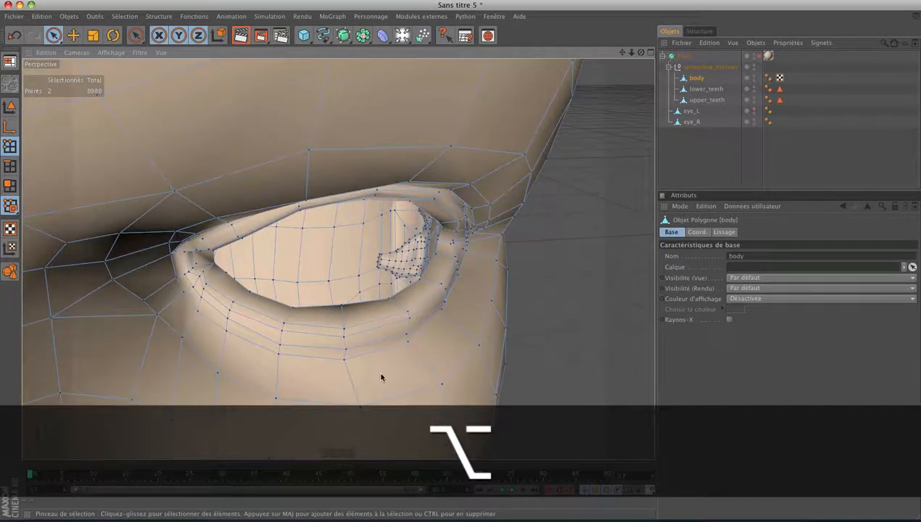
pyautogui.press('v')
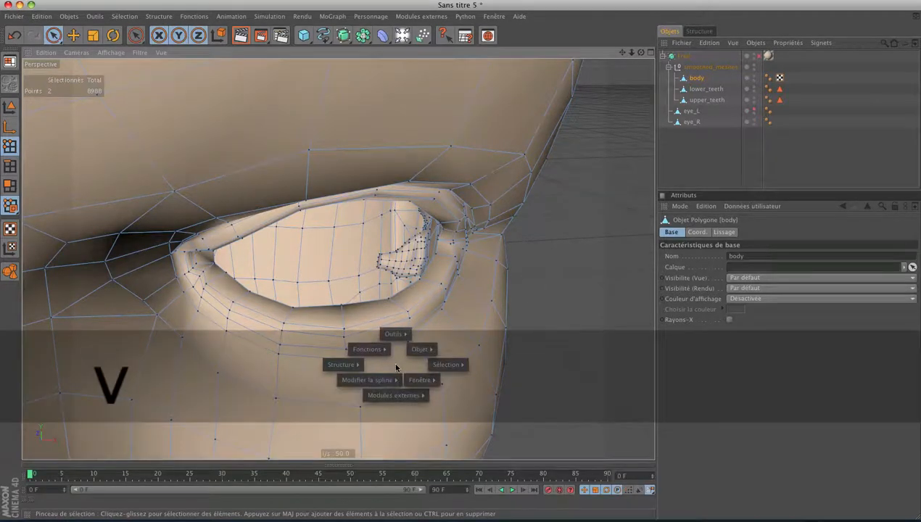
pyautogui.moveTo(441, 365)
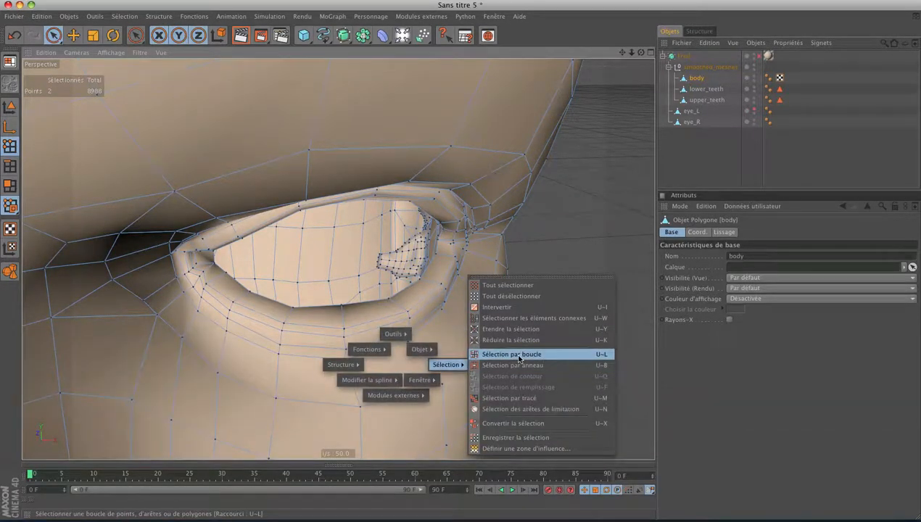
pyautogui.click(528, 356)
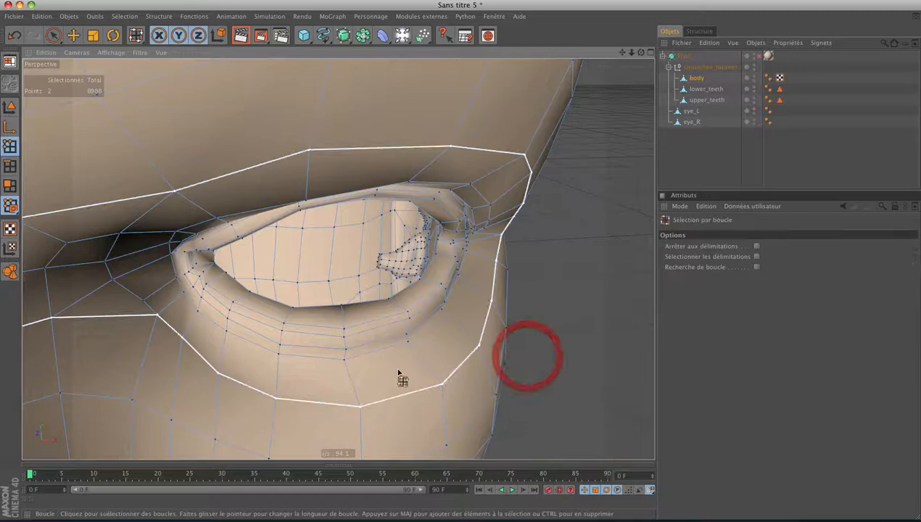
pyautogui.click(360, 309)
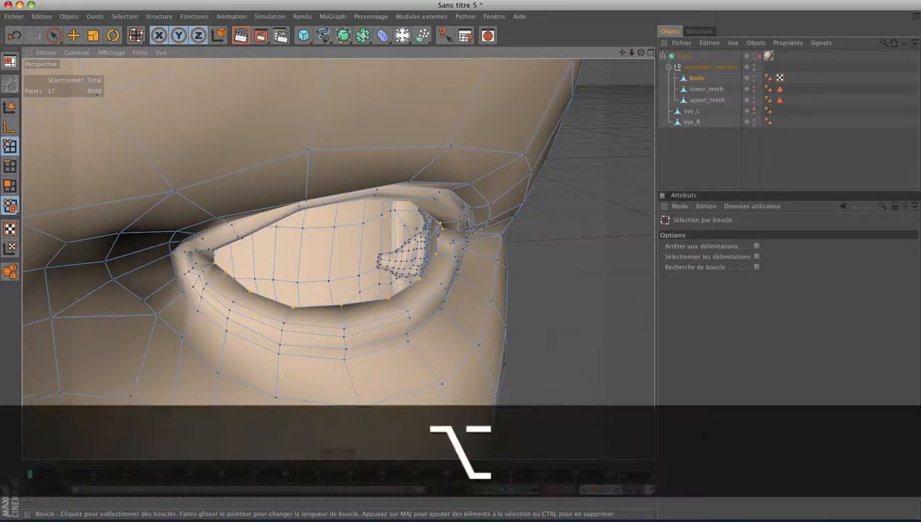
# - Extend the eyelid loop selection outward into the neighbouring points with Etendre la sélection
pyautogui.keyDown('alt'); pyautogui.moveTo(593, 383); pyautogui.dragTo(584, 386); pyautogui.keyUp('alt')
pyautogui.click(125, 16)
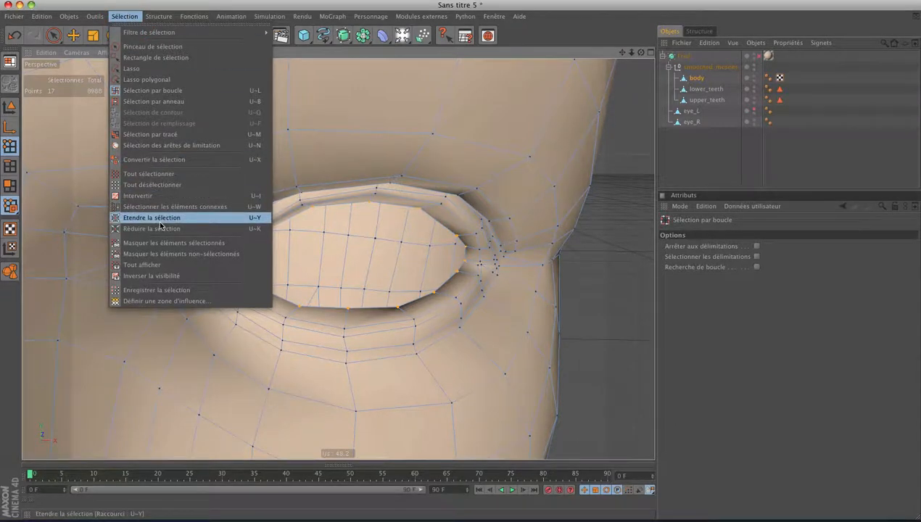
pyautogui.click(258, 218)
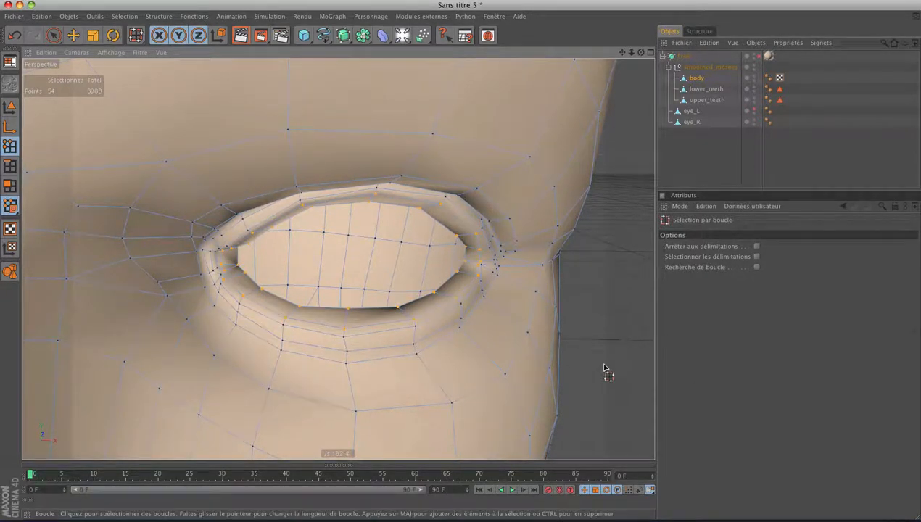
pyautogui.press('u')
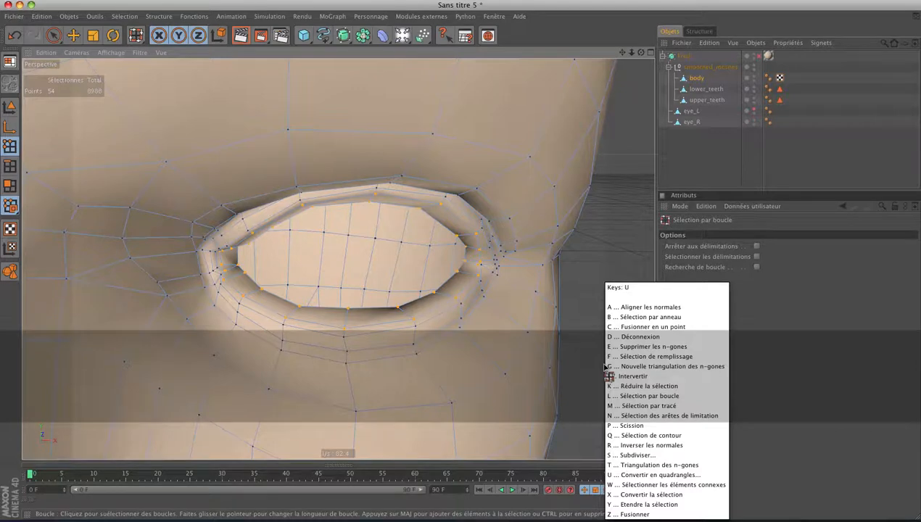
# - Grow the eyelid point selection and set the Scale tool's modelling axis to Sélectionné
pyautogui.press('y')
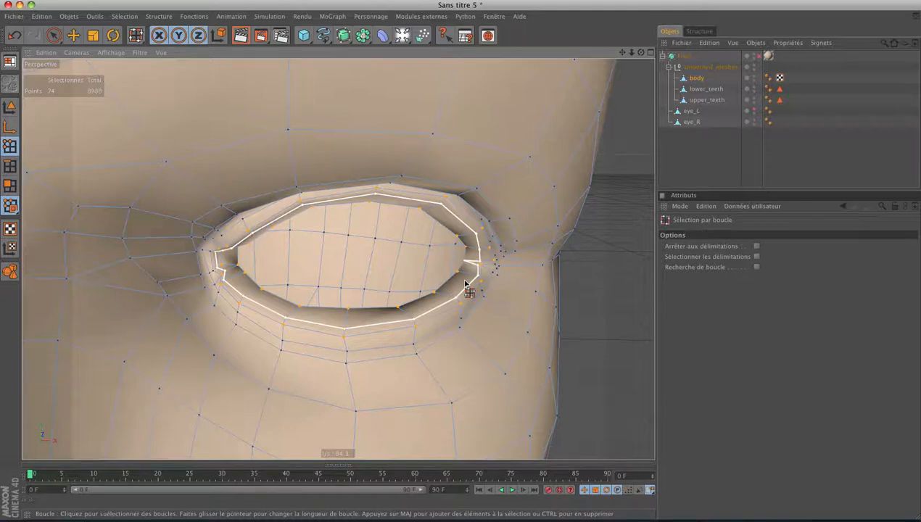
pyautogui.press('t')
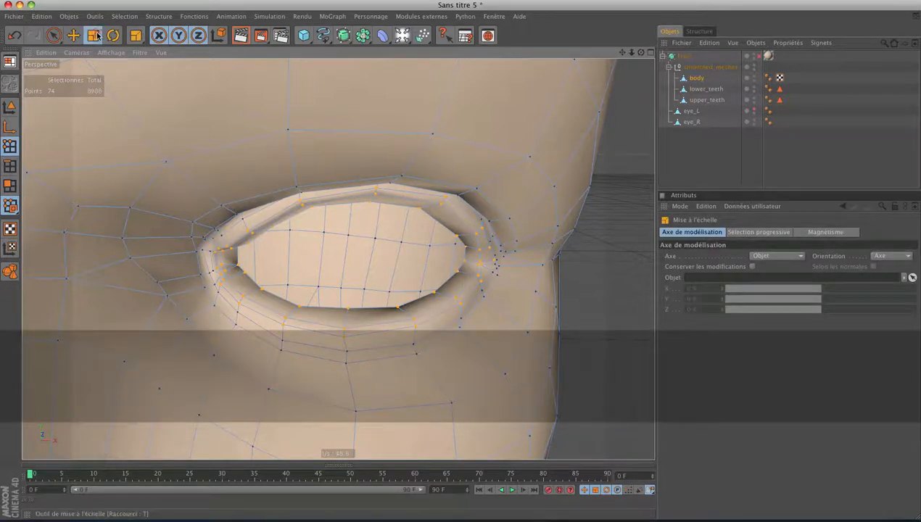
pyautogui.click(760, 256)
pyautogui.click(767, 290)
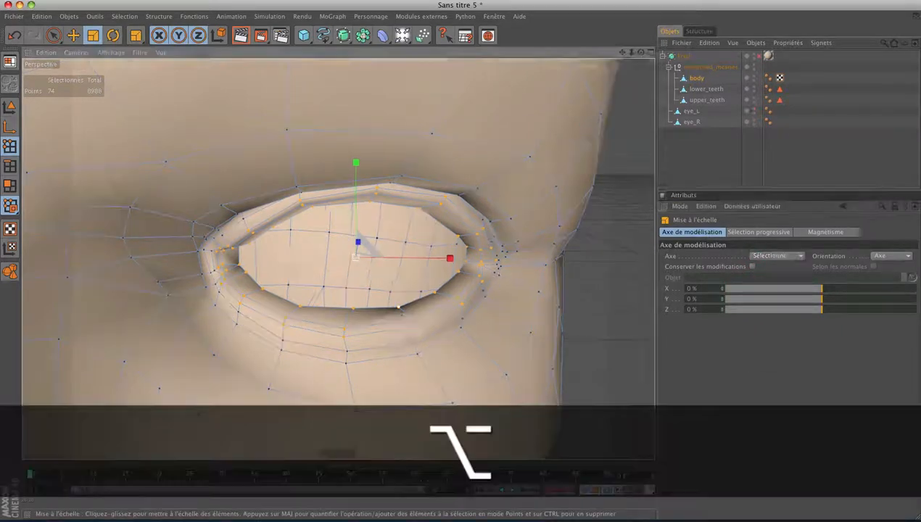
# - Activate soft selection for the Scale tool with a radius of 0.02 m and an intensity of 50 %
pyautogui.keyDown('alt'); pyautogui.moveTo(362, 304); pyautogui.dragTo(402, 309); pyautogui.keyUp('alt')
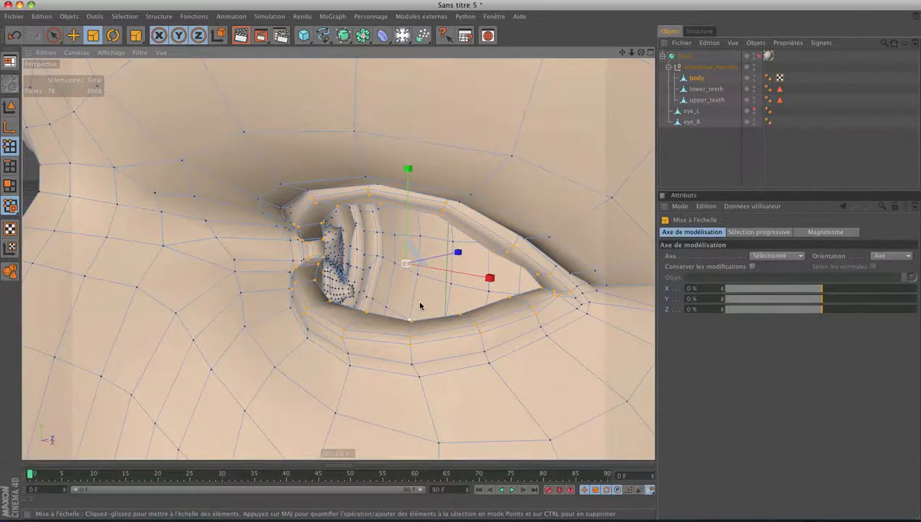
pyautogui.keyDown('alt'); pyautogui.moveTo(419, 306); pyautogui.dragTo(738, 278); pyautogui.keyUp('alt')
pyautogui.click(761, 233)
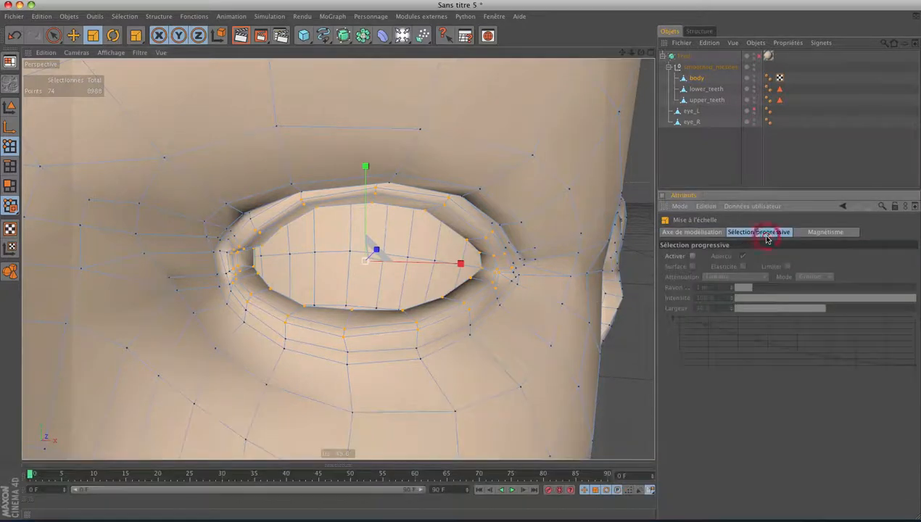
pyautogui.click(693, 256)
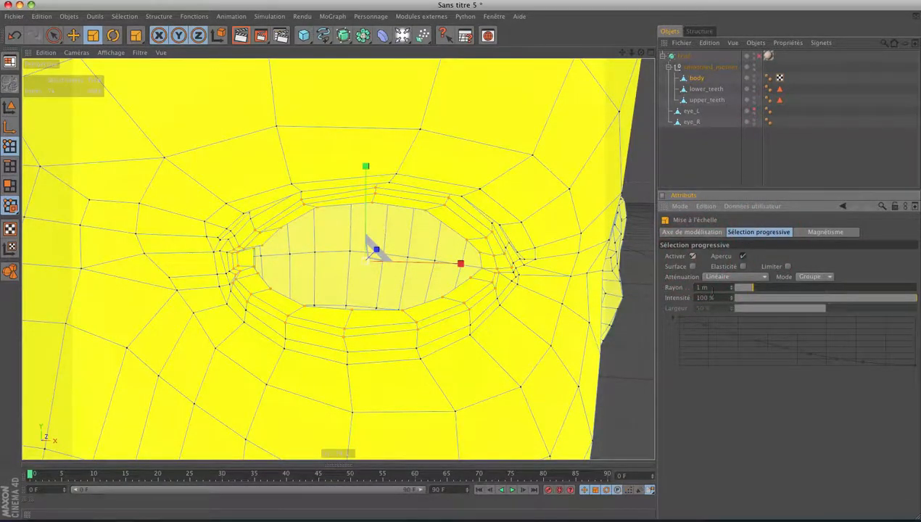
pyautogui.click(668, 288)
pyautogui.write(',0')
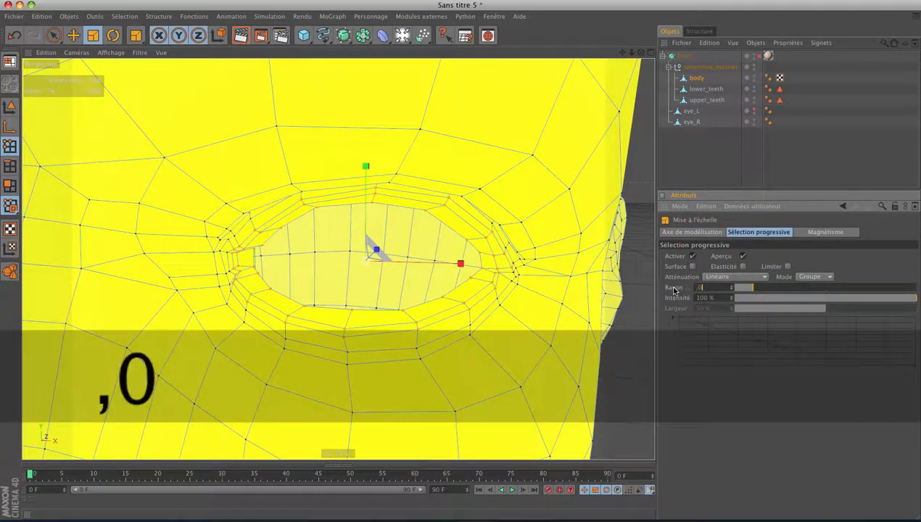
pyautogui.write('02')
pyautogui.press('Return')
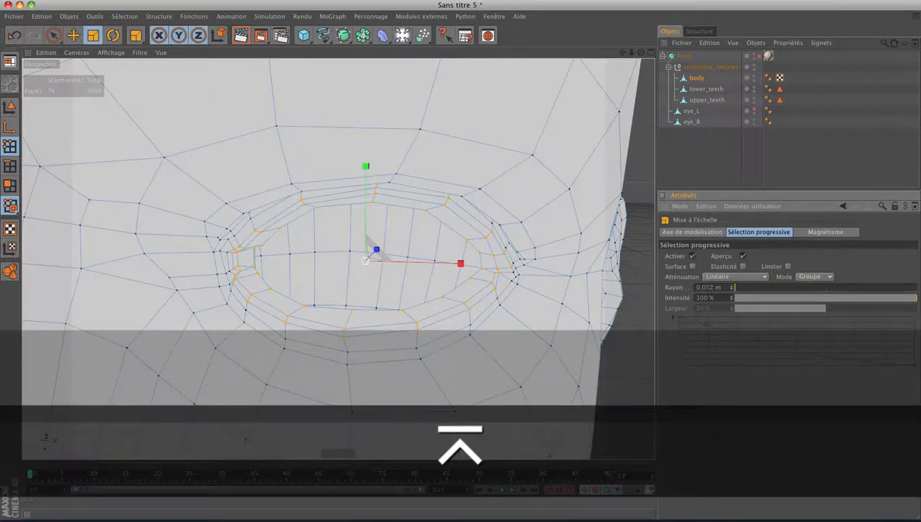
pyautogui.press('BackSpace')
pyautogui.press('Return')
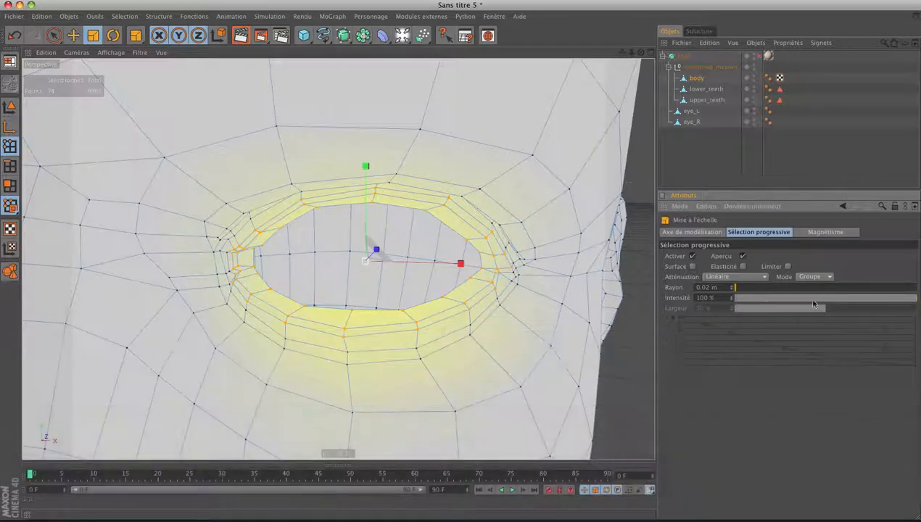
pyautogui.moveTo(905, 300); pyautogui.dragTo(826, 302)
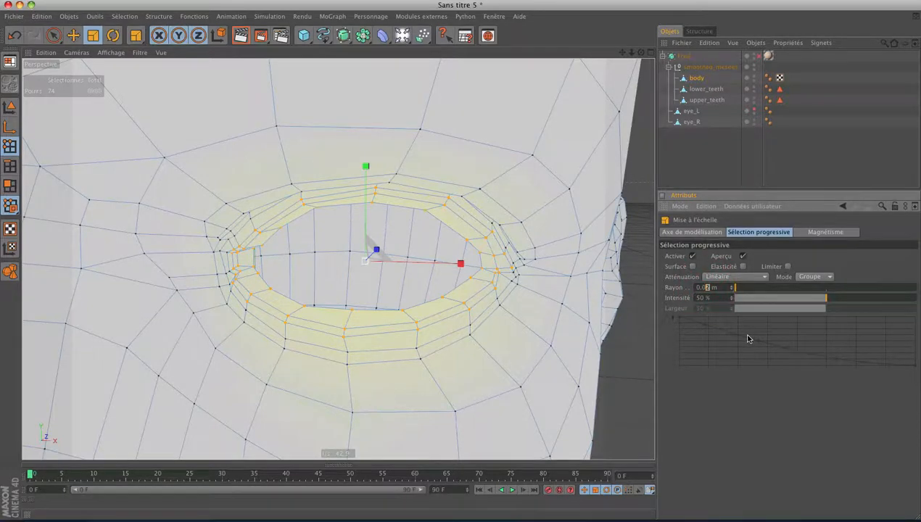
# - Try soft selection radii of 0.01 m and 0.03 m around the eyelid points
pyautogui.write('1')
pyautogui.press('Return')
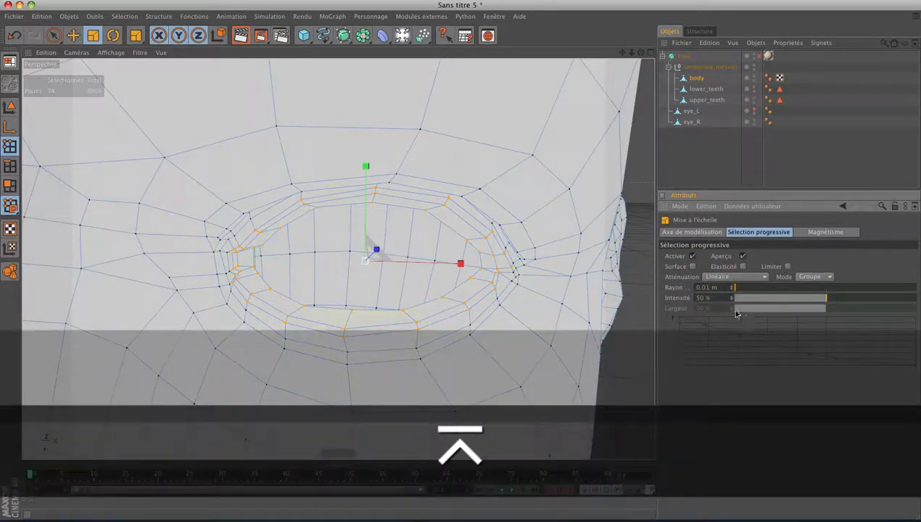
pyautogui.doubleClick(708, 288)
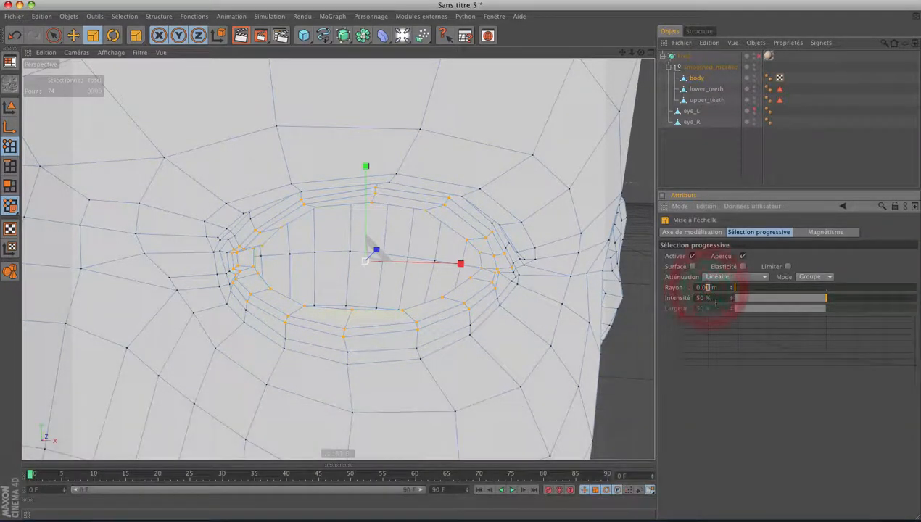
pyautogui.write('3')
pyautogui.press('Return')
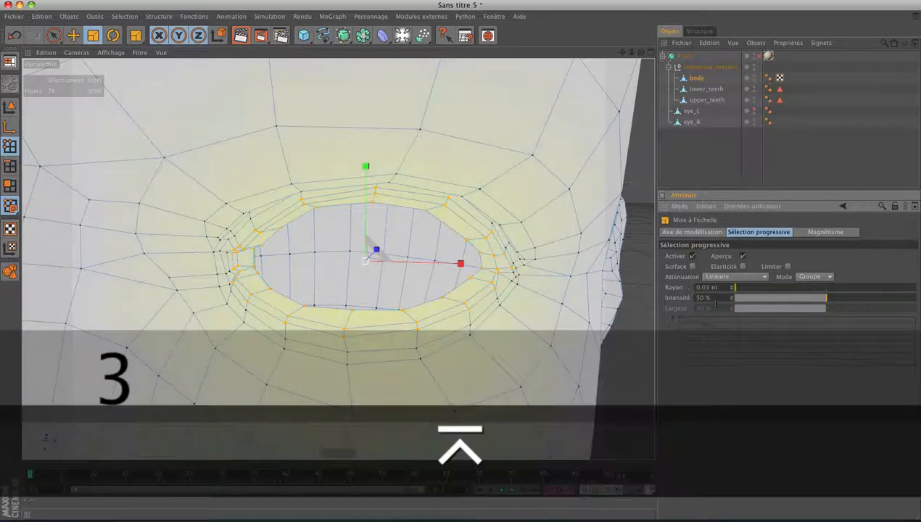
# - Try closing the eyelid by scaling the selected points along Y, and undo it
pyautogui.doubleClick(366, 167)
pyautogui.moveTo(367, 166); pyautogui.dragTo(367, 172)
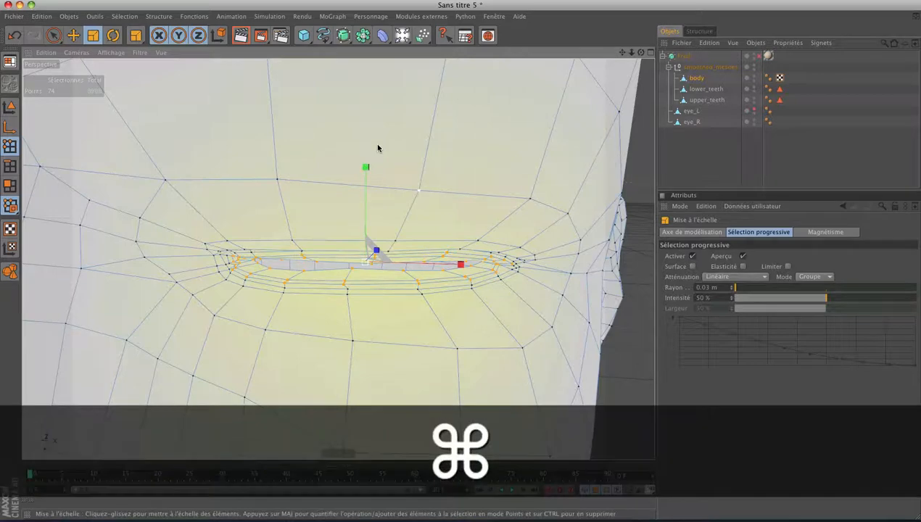
pyautogui.press('super+z')
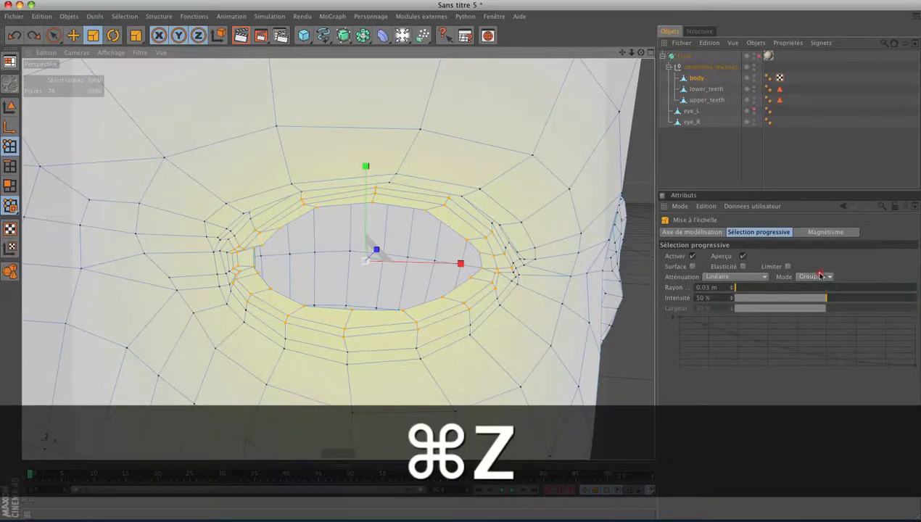
# - Set the soft selection mode to Tous, then test and undo a Y scale of the eyelid points
pyautogui.click(820, 276)
pyautogui.click(818, 308)
pyautogui.moveTo(367, 166); pyautogui.dragTo(372, 168)
pyautogui.press('super+z')
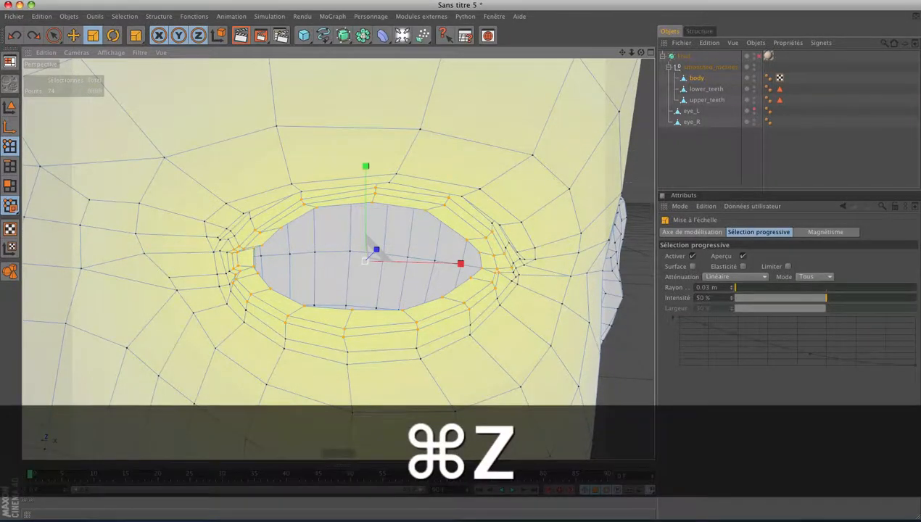
# - Set the soft selection radius to 0.01 m, then test and undo the eyelid closure with a Y scale
pyautogui.moveTo(705, 288); pyautogui.dragTo(710, 288)
pyautogui.write('1')
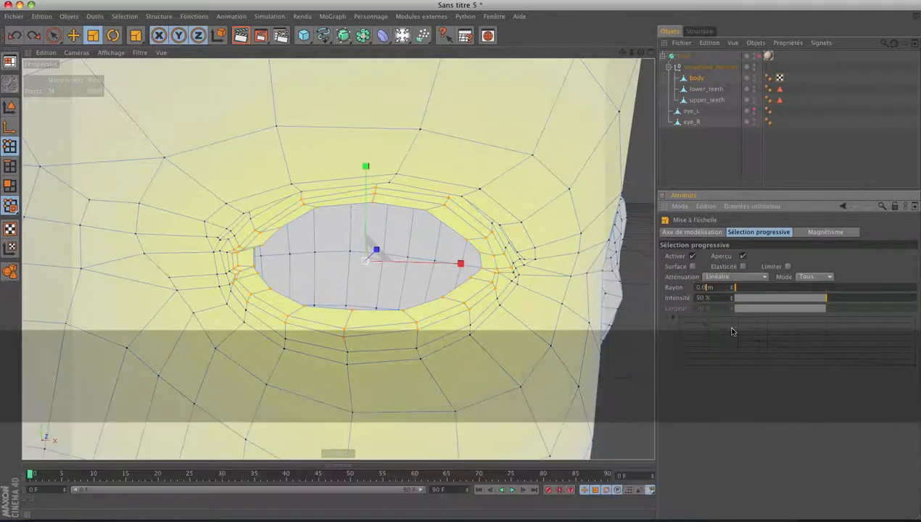
pyautogui.press('Return')
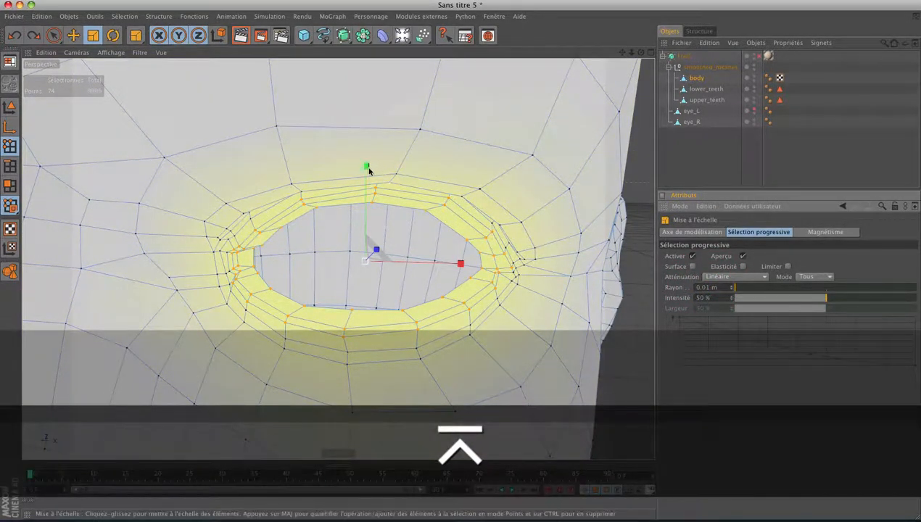
pyautogui.moveTo(367, 167); pyautogui.dragTo(368, 170)
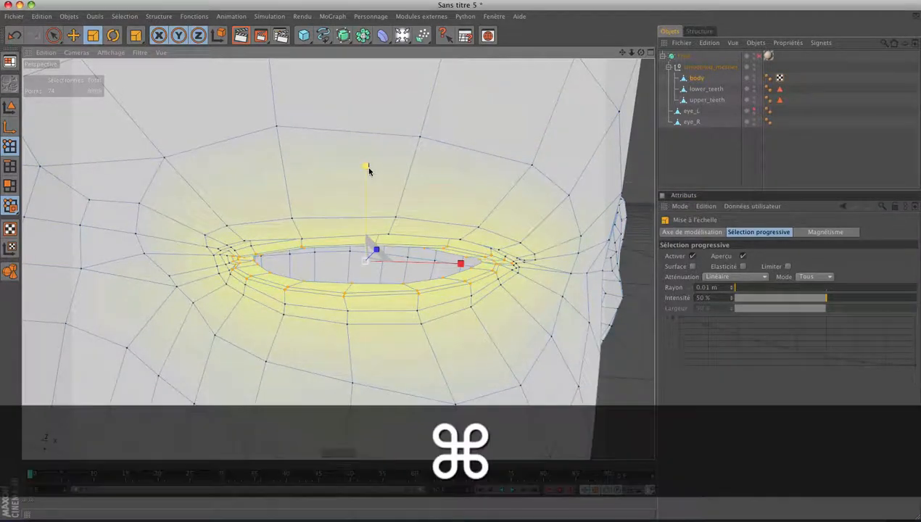
pyautogui.press('super+z')
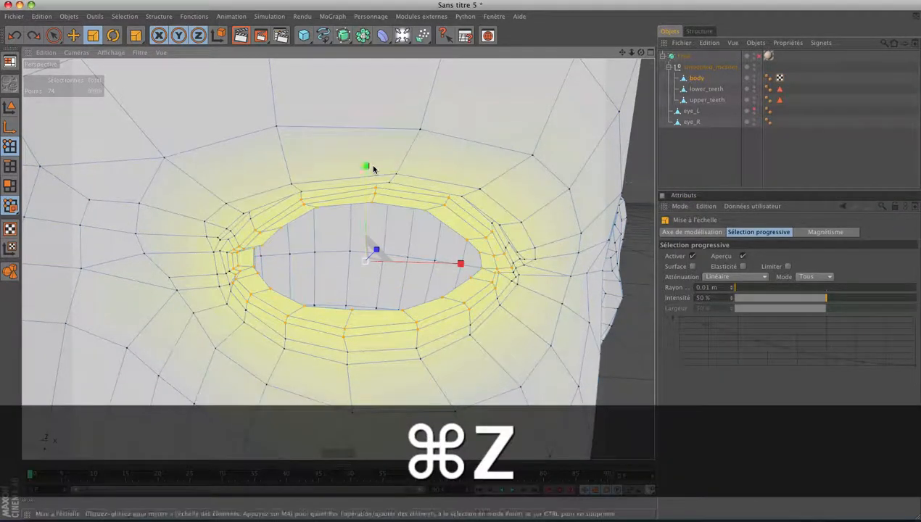
# - Add a Morphing de pose tag to the body object and enable Points mixing
pyautogui.rightClick(695, 79)
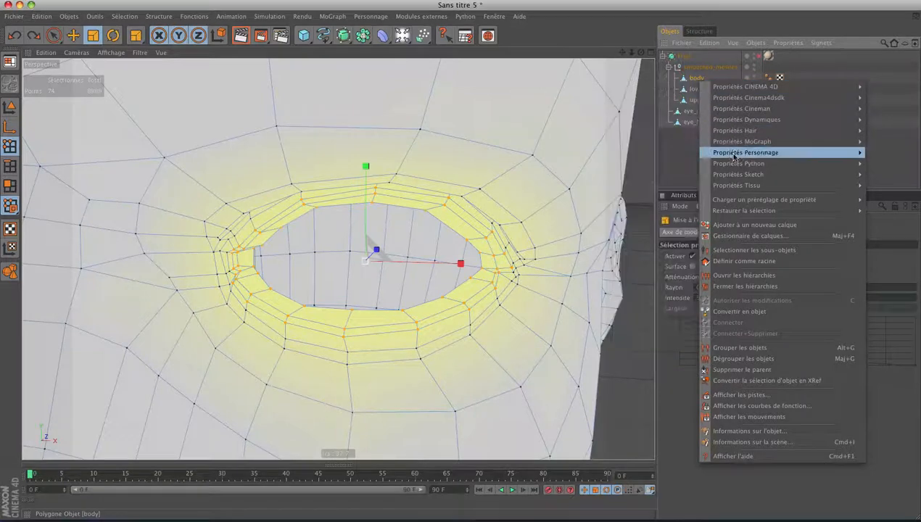
pyautogui.moveTo(735, 156)
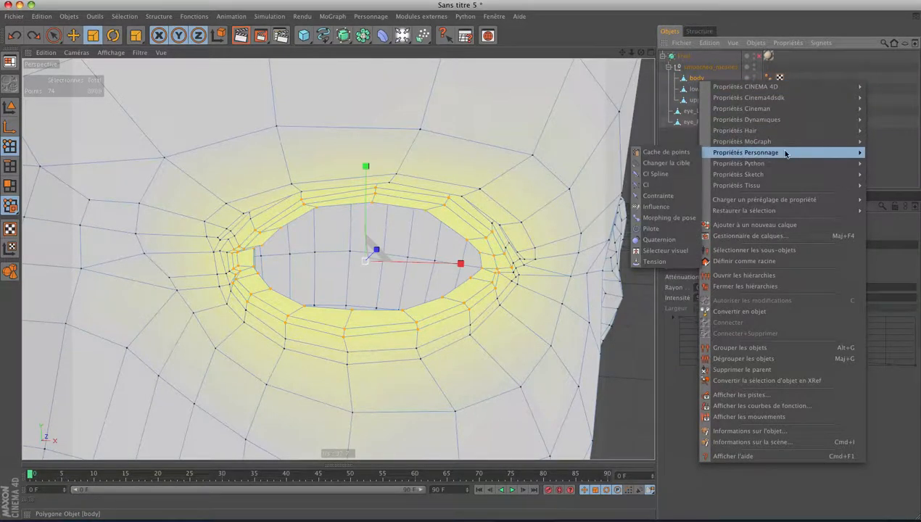
pyautogui.click(651, 219)
pyautogui.click(700, 333)
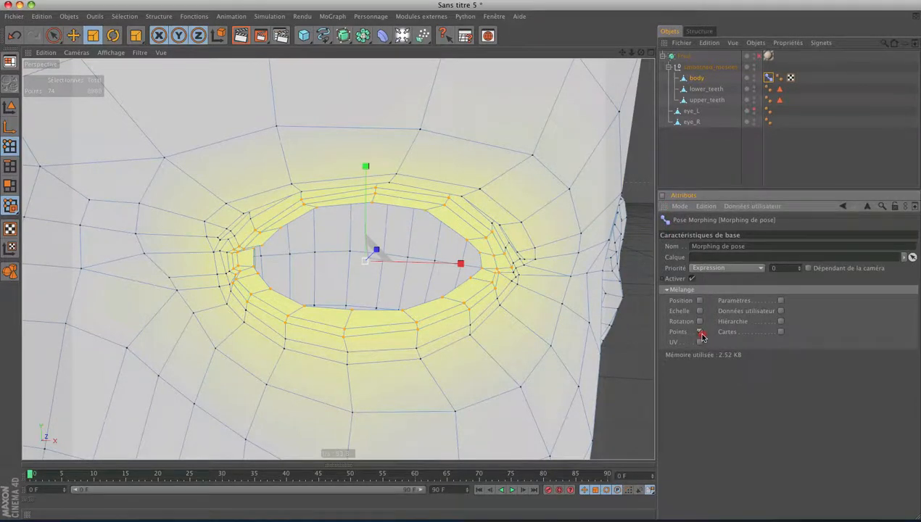
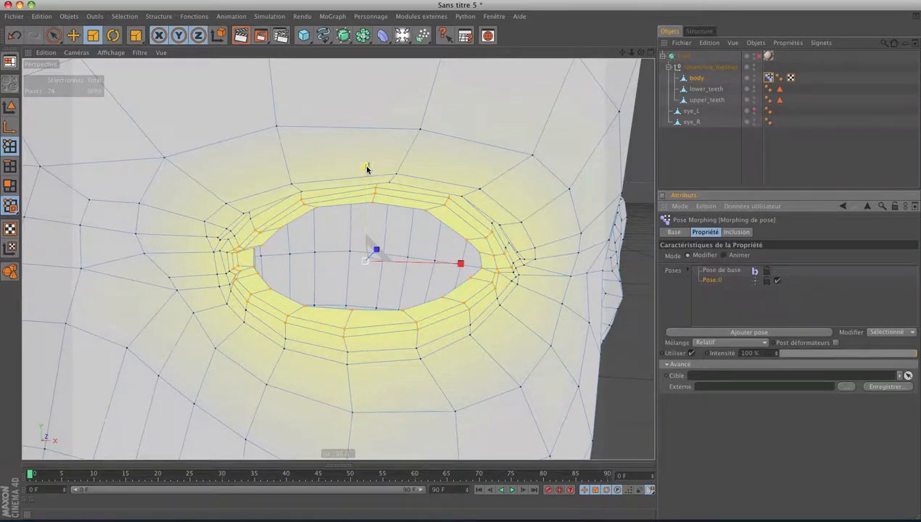
# - Scale the eyelid points down along Y to shut the eye in the new pose, and check the closure
pyautogui.moveTo(369, 168); pyautogui.dragTo(368, 165)
pyautogui.keyDown('alt'); pyautogui.moveTo(369, 165); pyautogui.dragTo(279, 177, button='right'); pyautogui.keyUp('alt')
pyautogui.keyDown('alt'); pyautogui.moveTo(279, 176); pyautogui.dragTo(283, 187); pyautogui.keyUp('alt')
pyautogui.keyDown('alt'); pyautogui.moveTo(283, 187); pyautogui.dragTo(349, 249, button='right'); pyautogui.keyUp('alt')
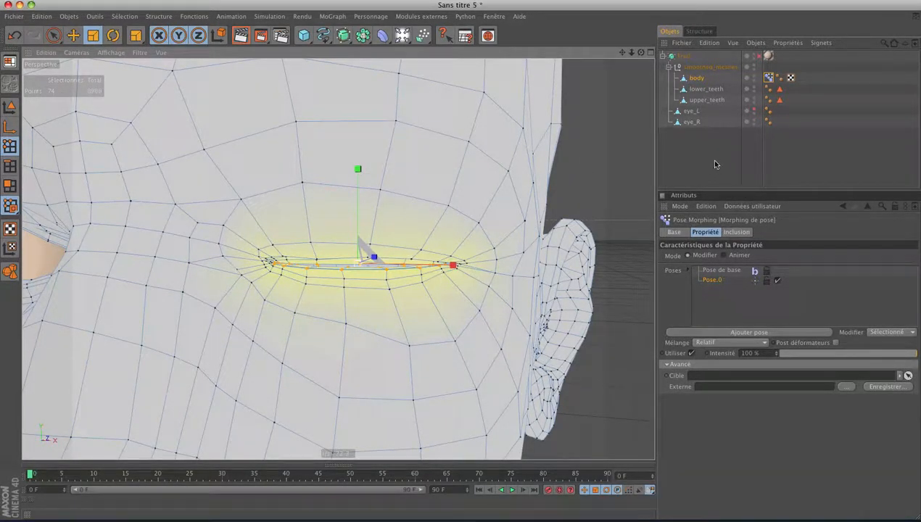
# - Rename the closed-eye pose as gauche
pyautogui.doubleClick(713, 281)
pyautogui.write('gauche')
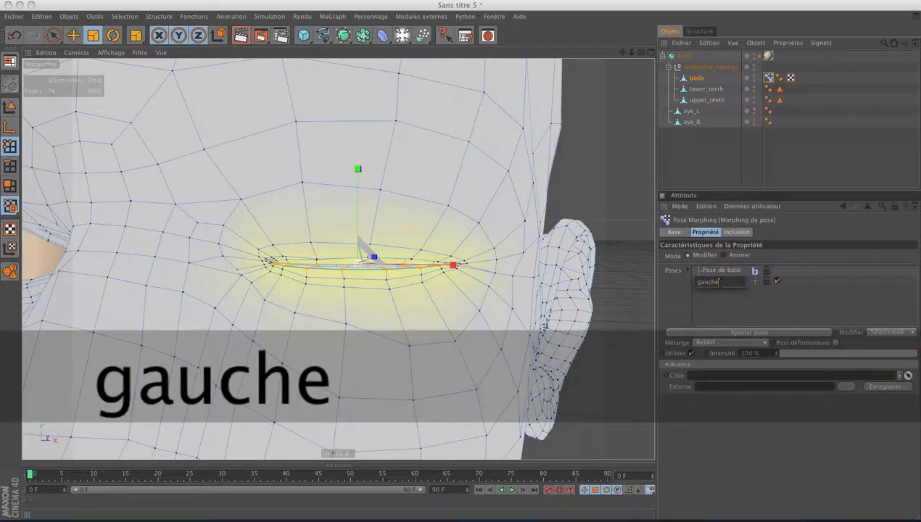
pyautogui.press('Return')
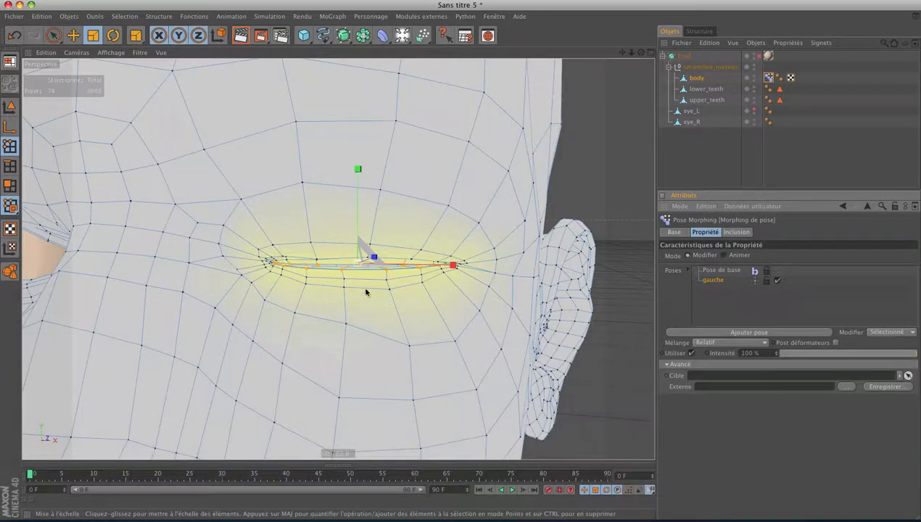
# - Set the gauche pose's mixing mode to En rotation and its intensity to 0 %
pyautogui.click(700, 342)
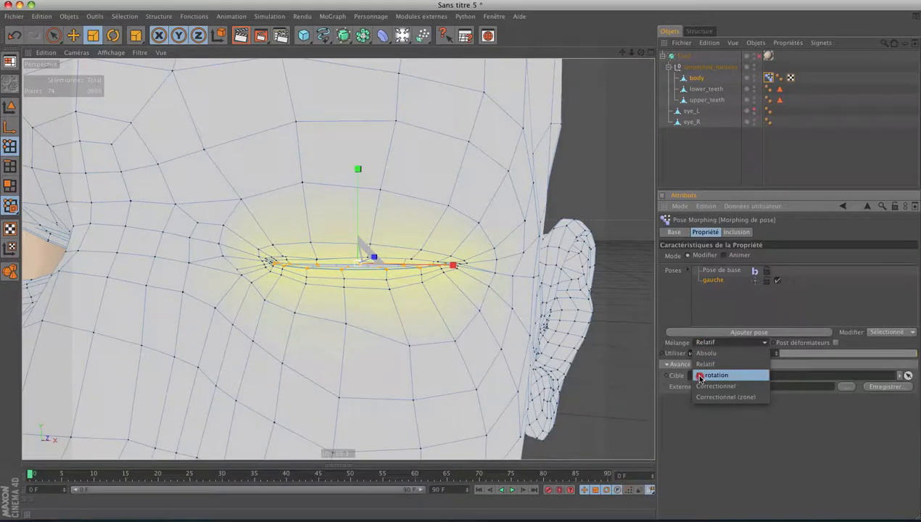
pyautogui.click(700, 378)
pyautogui.keyDown('alt'); pyautogui.moveTo(435, 298); pyautogui.dragTo(577, 297); pyautogui.keyUp('alt')
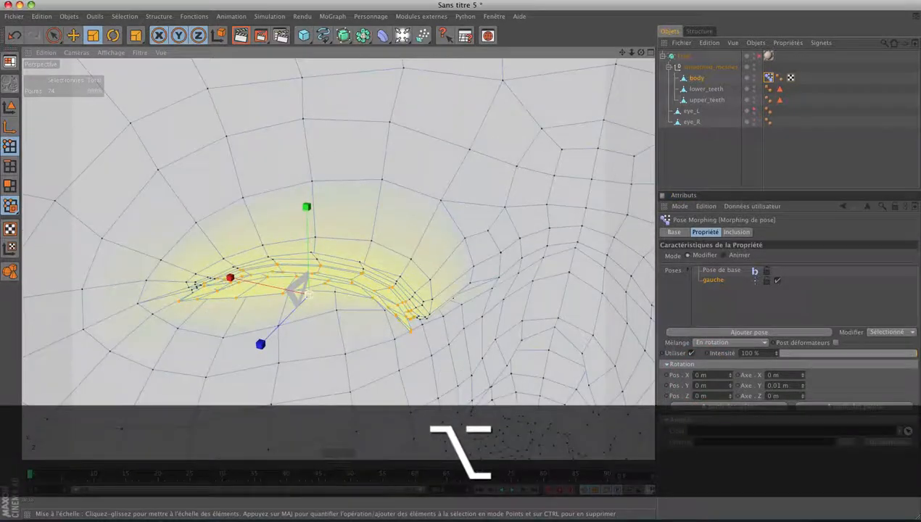
pyautogui.moveTo(898, 354); pyautogui.dragTo(698, 354)
# - Select the two corner points of the eye from inside the head and define the pose's rotation axis from them
pyautogui.keyDown('alt'); pyautogui.moveTo(579, 374); pyautogui.dragTo(638, 361); pyautogui.keyUp('alt')
pyautogui.keyDown('alt'); pyautogui.moveTo(425, 361); pyautogui.dragTo(430, 360); pyautogui.keyUp('alt')
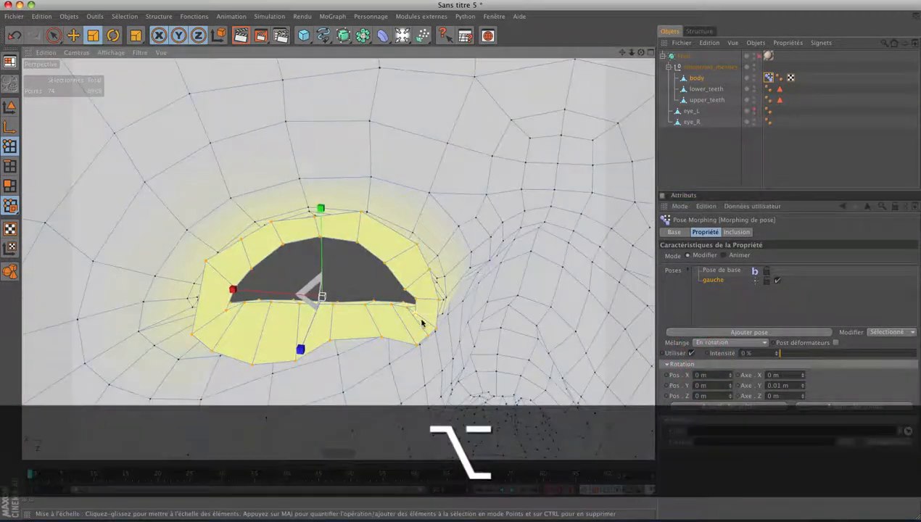
pyautogui.click(417, 304)
pyautogui.keyDown('shift'); pyautogui.click(231, 289); pyautogui.keyUp('shift')
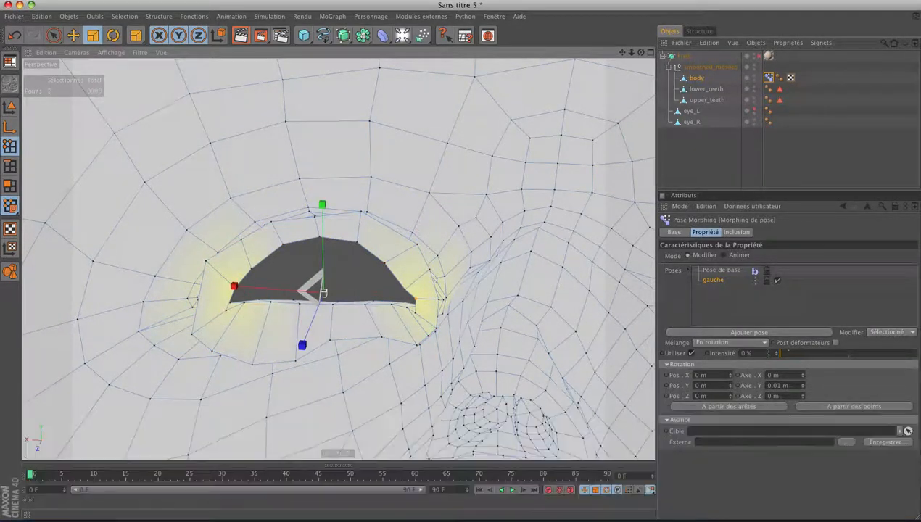
pyautogui.click(839, 405)
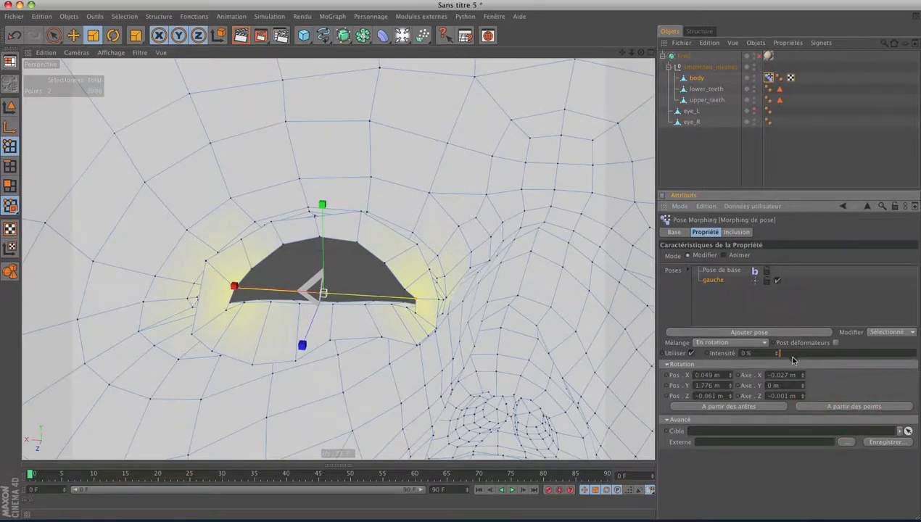
# - Set the gauche pose's intensity to 26 % and frame the selected points in the Droite view
pyautogui.moveTo(792, 360); pyautogui.dragTo(816, 353)
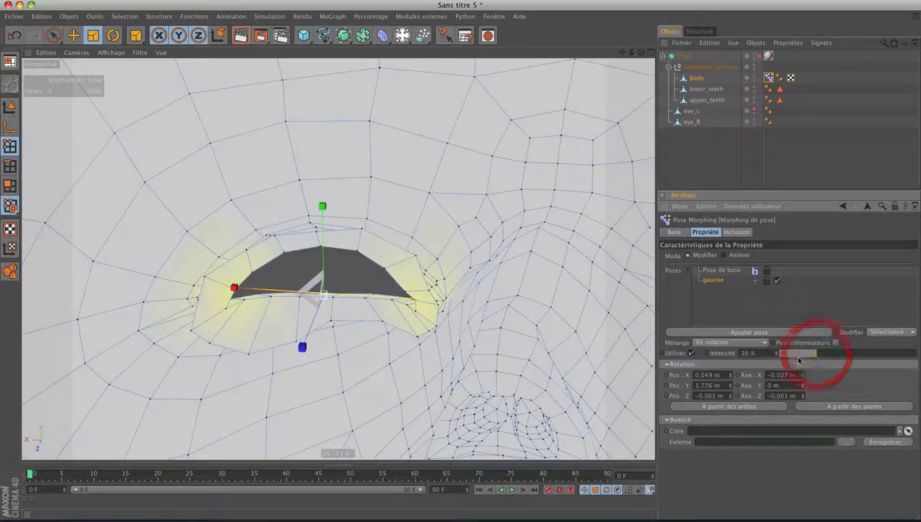
pyautogui.keyDown('alt'); pyautogui.moveTo(407, 319); pyautogui.dragTo(452, 289); pyautogui.keyUp('alt')
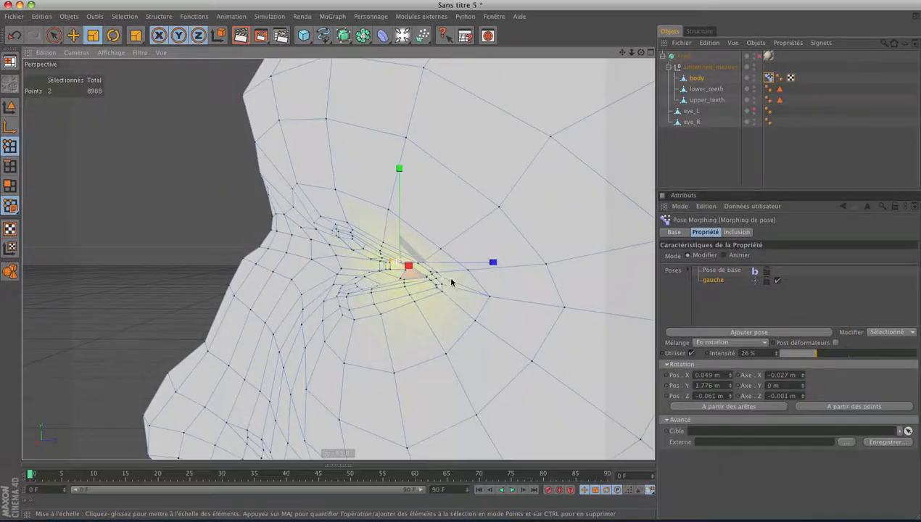
pyautogui.middleClick(315, 330)
pyautogui.middleClick(280, 330)
pyautogui.press('s')
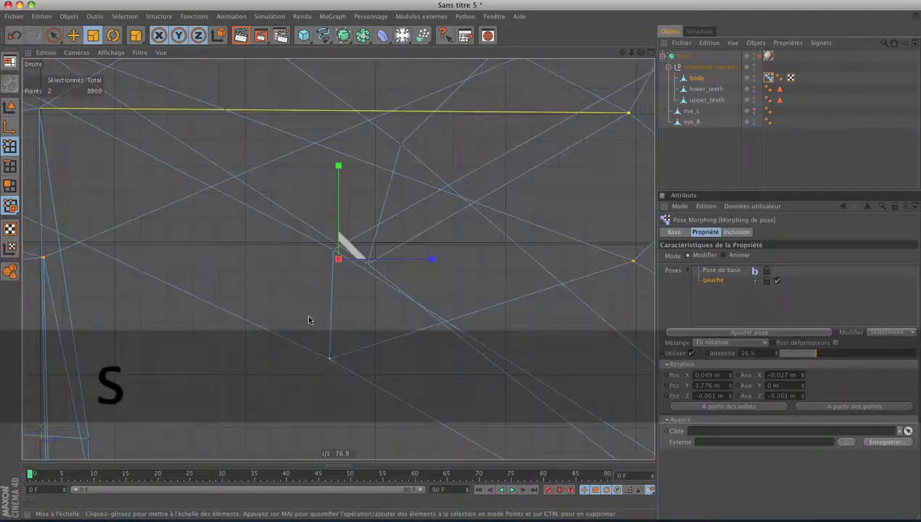
# - Test the gauche pose's eyelid rotation in the Droite view by varying its intensity, ending at 0 %
pyautogui.keyDown('alt'); pyautogui.moveTo(310, 321); pyautogui.dragTo(384, 321, button='right'); pyautogui.keyUp('alt')
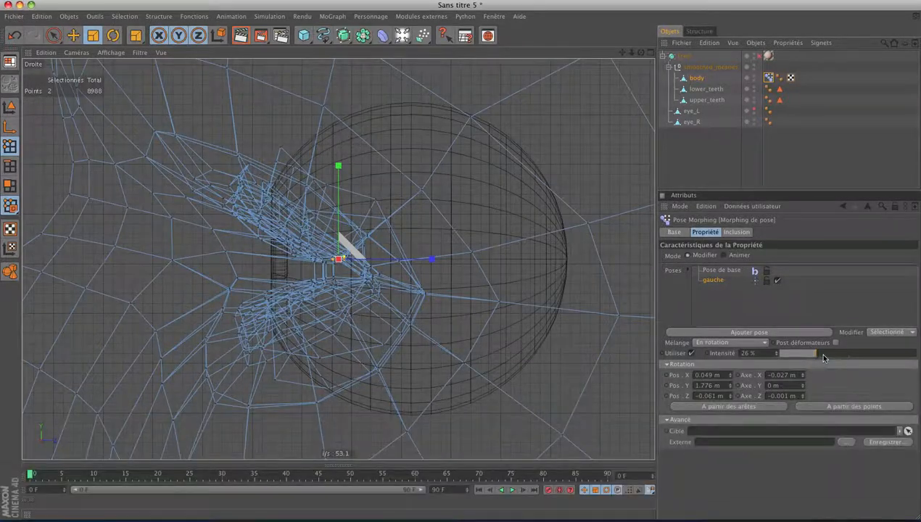
pyautogui.moveTo(823, 356); pyautogui.dragTo(792, 343)
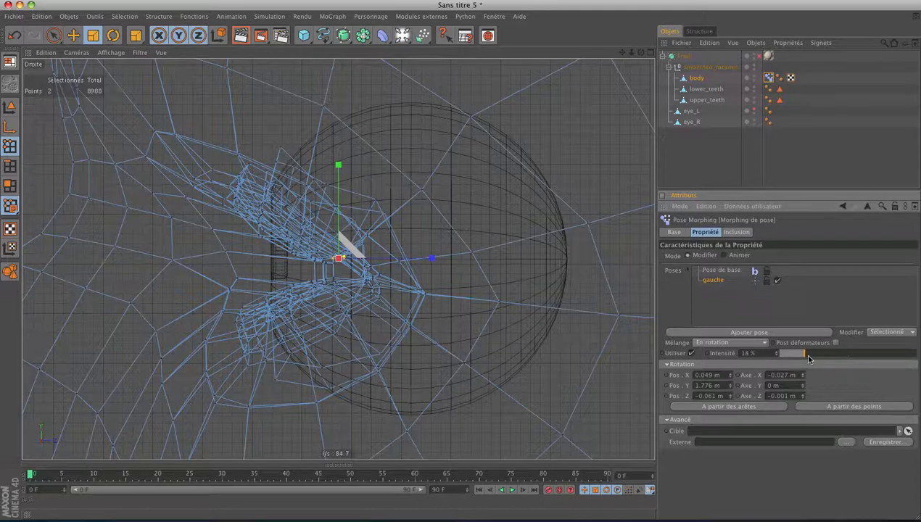
pyautogui.moveTo(804, 354); pyautogui.dragTo(885, 354)
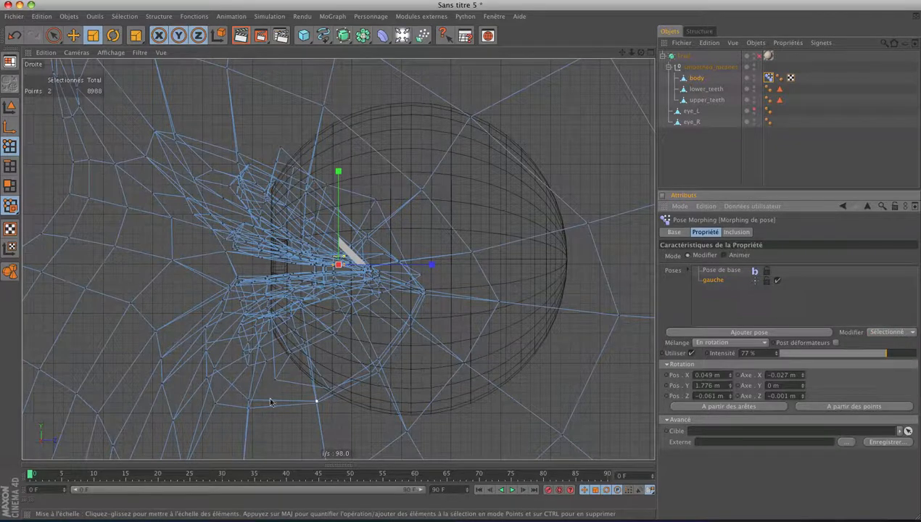
pyautogui.moveTo(882, 356); pyautogui.dragTo(753, 352)
# - Return to the perspective view and duplicate the gauche pose within the pose list
pyautogui.middleClick(317, 331)
pyautogui.middleClick(142, 209)
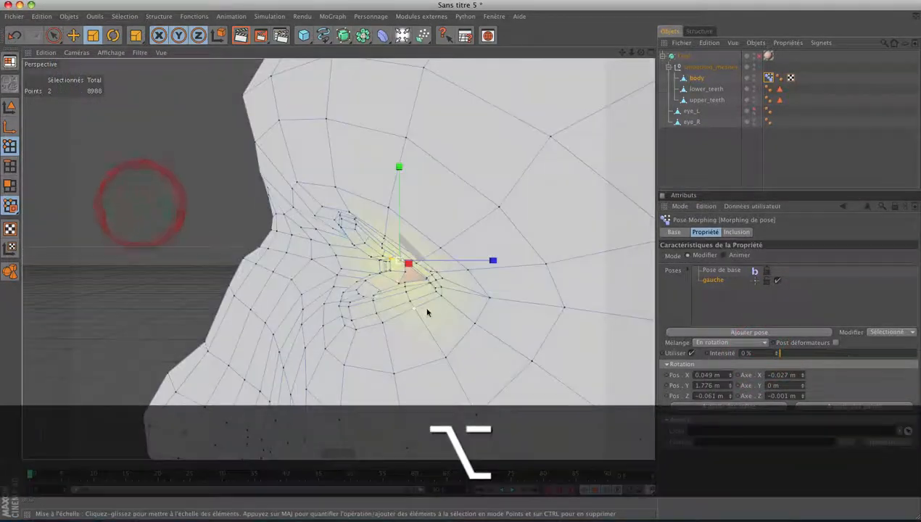
pyautogui.keyDown('alt'); pyautogui.moveTo(428, 312); pyautogui.dragTo(430, 313); pyautogui.keyUp('alt')
pyautogui.keyDown('alt'); pyautogui.moveTo(428, 312); pyautogui.dragTo(395, 345, button='right'); pyautogui.keyUp('alt')
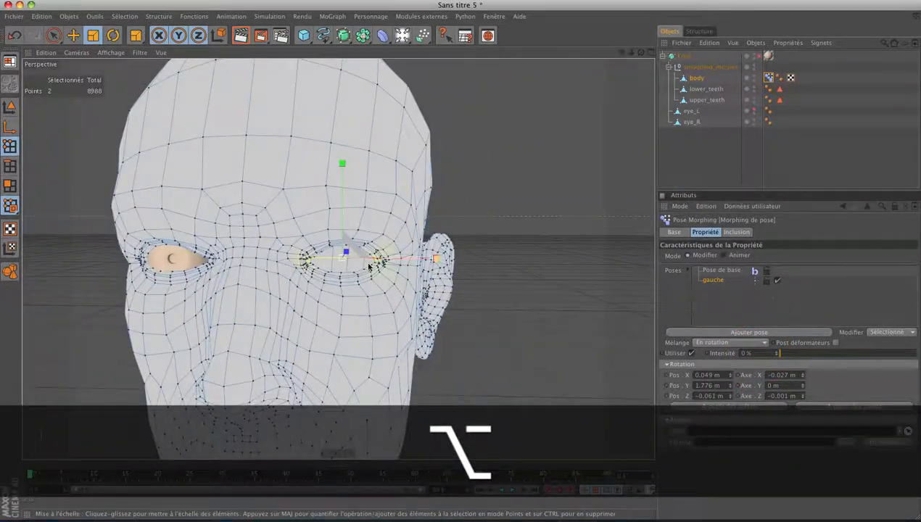
pyautogui.rightClick(722, 284)
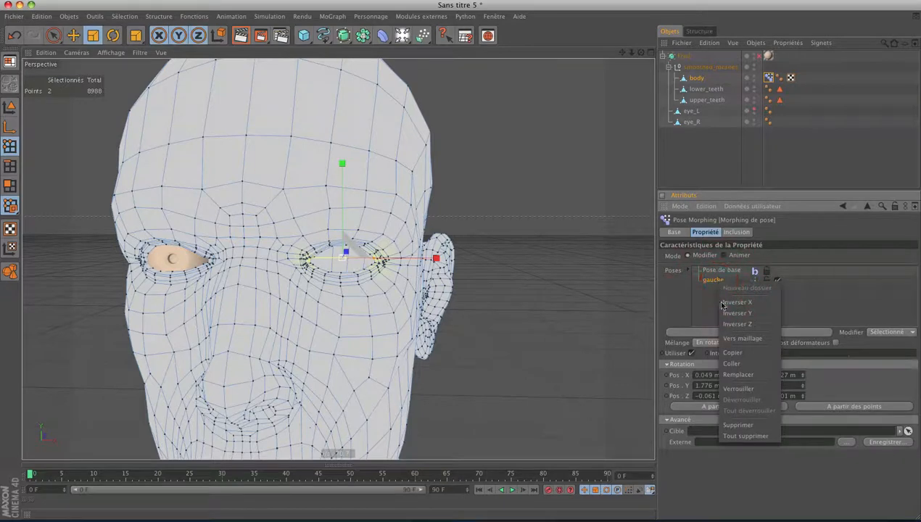
pyautogui.click(734, 354)
pyautogui.rightClick(715, 299)
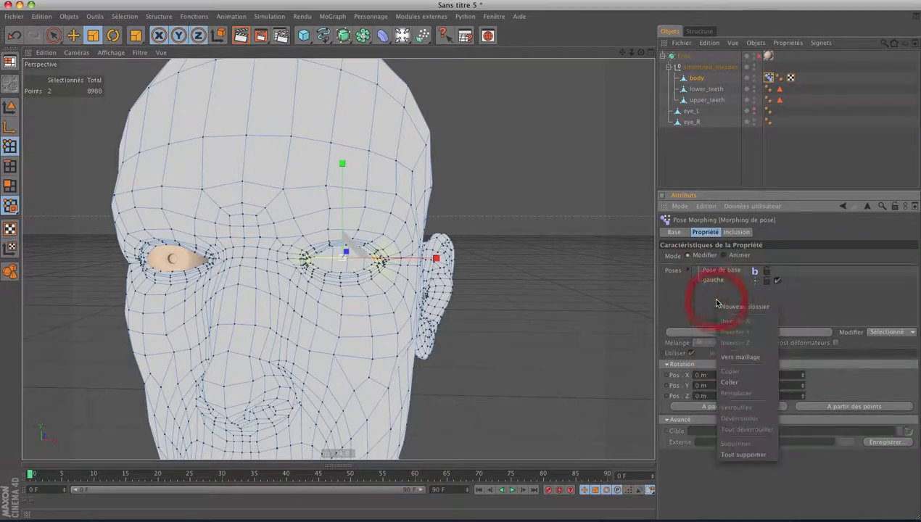
pyautogui.click(737, 380)
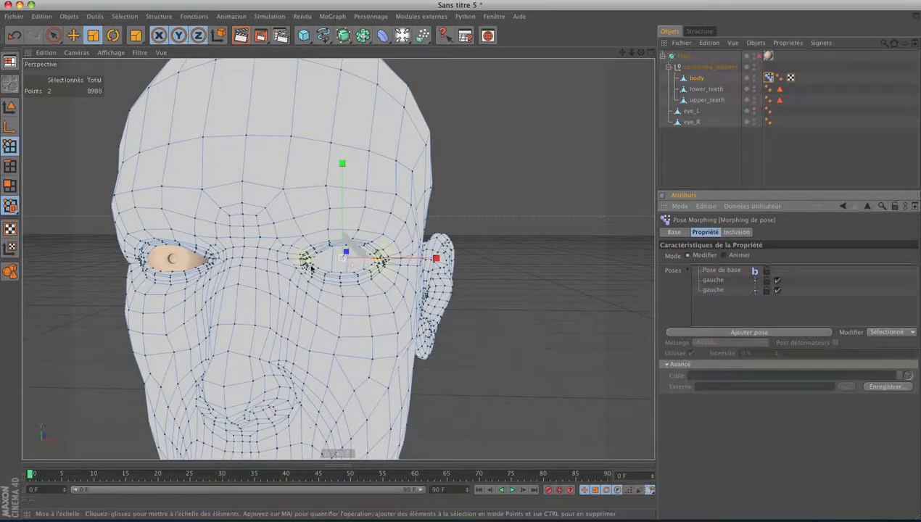
# - Rename the duplicated gauche pose as droite
pyautogui.doubleClick(718, 292)
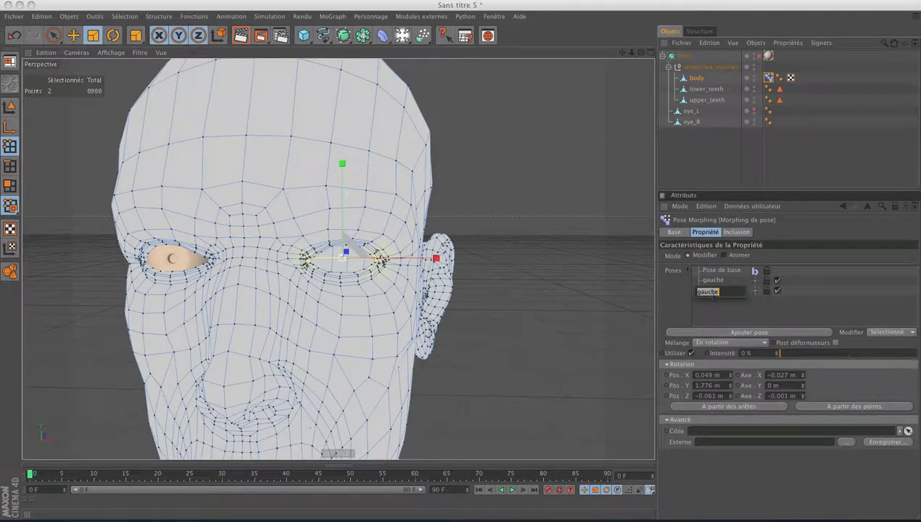
pyautogui.write('droite')
pyautogui.press('Return')
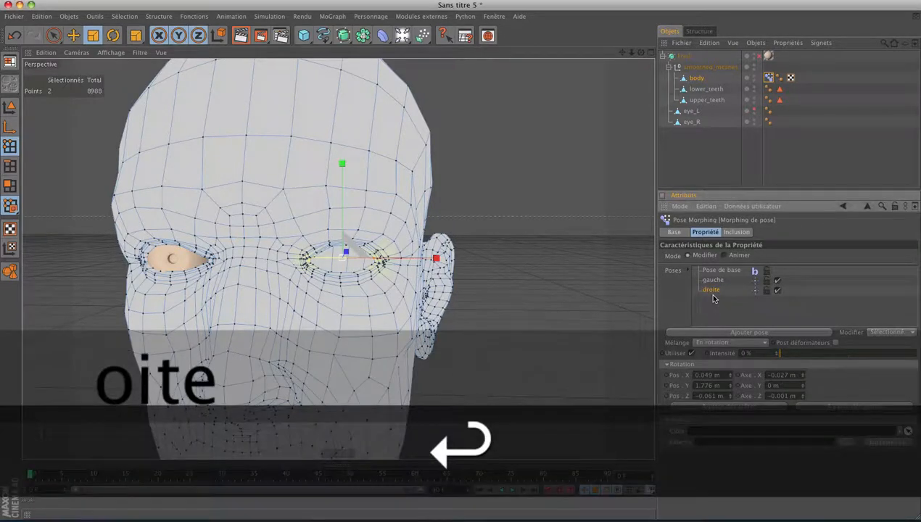
# - Flip the droite pose along X and test it by varying its intensity, ending at 0 %
pyautogui.scroll(-10, 499, 331)
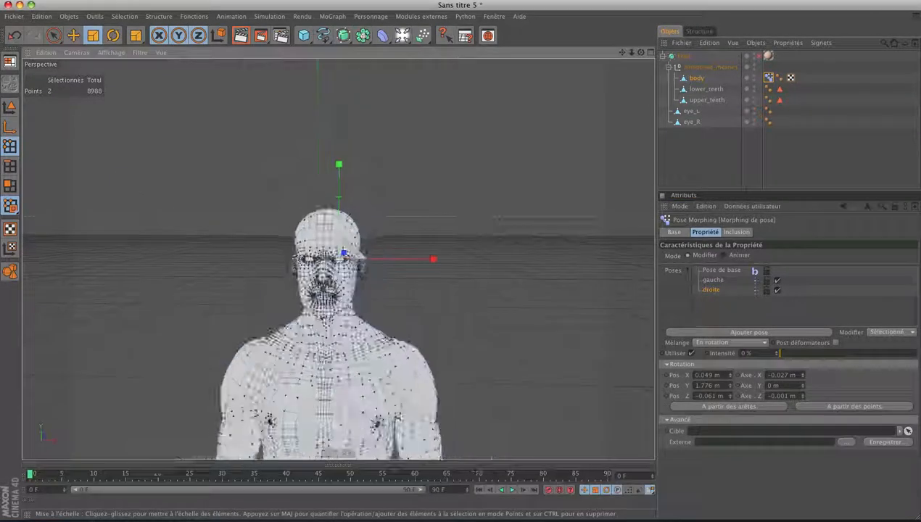
pyautogui.keyDown('alt'); pyautogui.scroll(-5, 510, 356); pyautogui.keyUp('alt')
pyautogui.keyDown('alt'); pyautogui.moveTo(511, 358); pyautogui.dragTo(497, 283); pyautogui.keyUp('alt')
pyautogui.keyDown('alt'); pyautogui.scroll(12, 510, 382); pyautogui.keyUp('alt')
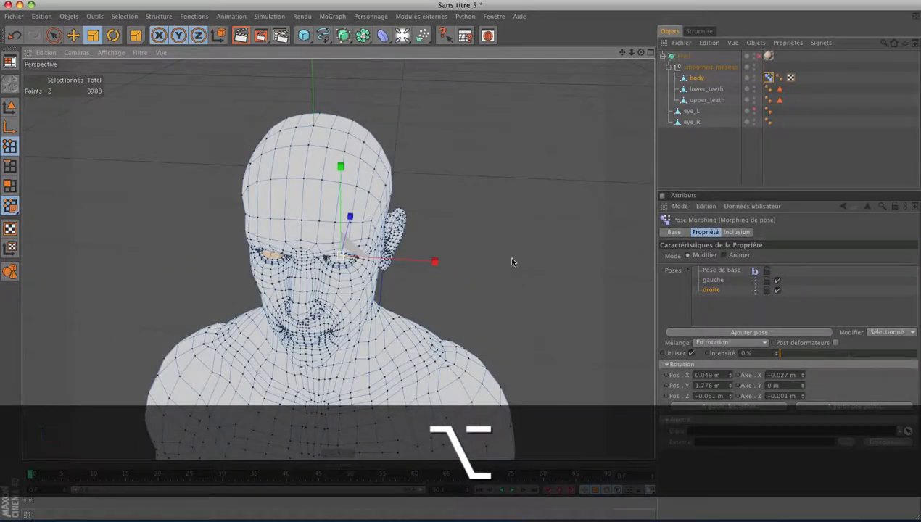
pyautogui.rightClick(717, 290)
pyautogui.click(727, 312)
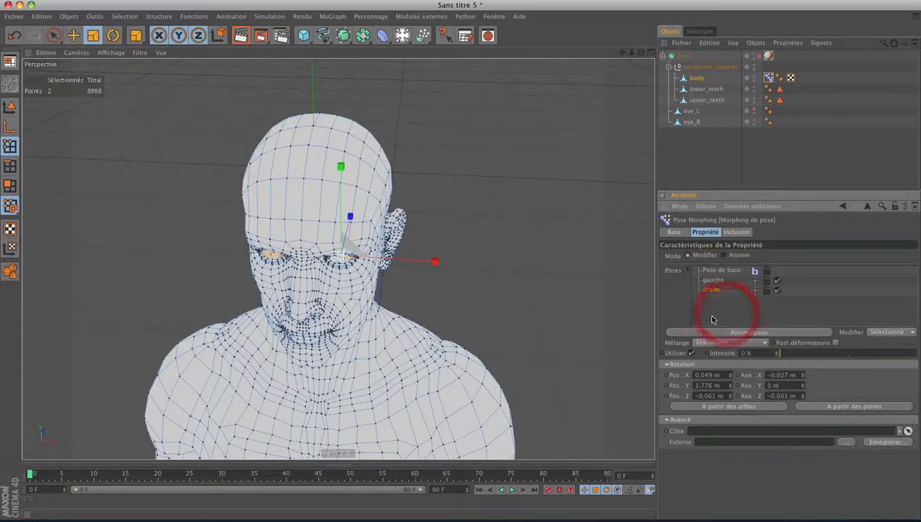
pyautogui.moveTo(818, 357); pyautogui.dragTo(730, 349)
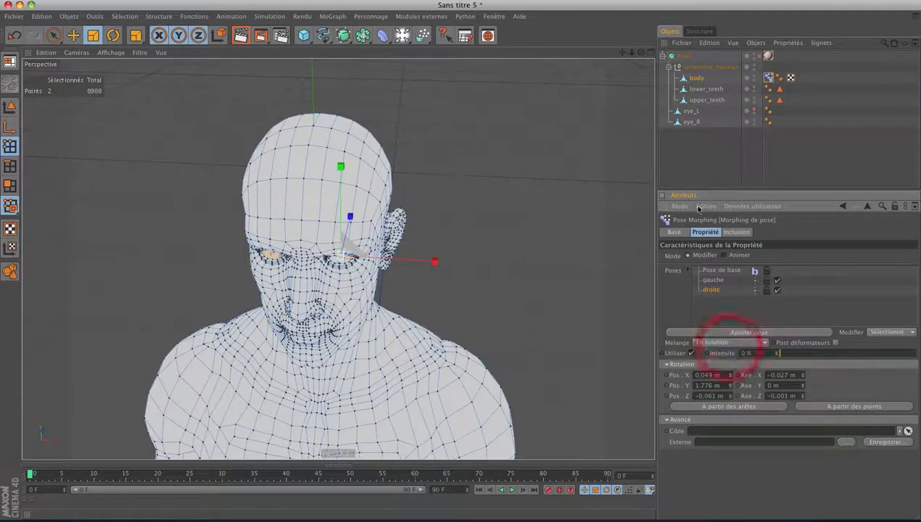
# - Hide the eye_R eyeball to expose the other eye opening from inside the head
pyautogui.doubleClick(756, 121)
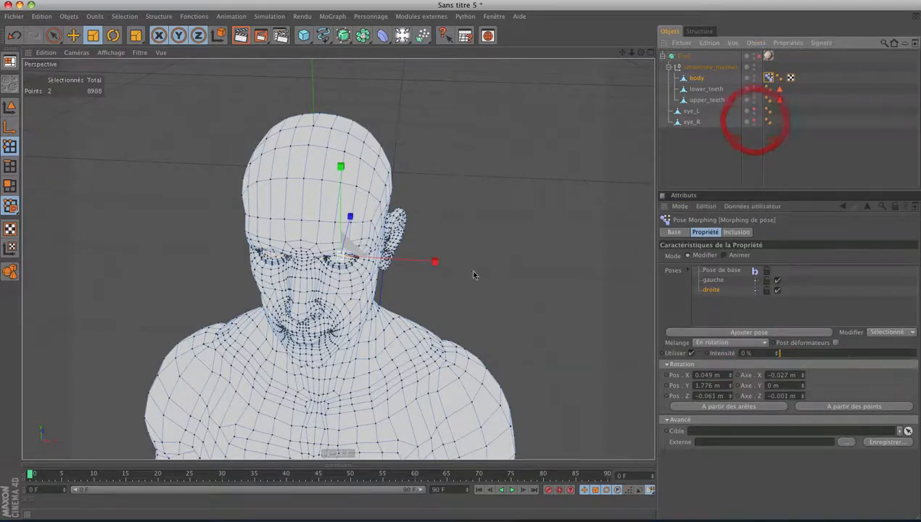
pyautogui.keyDown('alt'); pyautogui.moveTo(476, 274); pyautogui.dragTo(285, 341); pyautogui.keyUp('alt')
pyautogui.keyDown('alt'); pyautogui.moveTo(285, 341); pyautogui.dragTo(435, 341, button='right'); pyautogui.keyUp('alt')
pyautogui.keyDown('alt'); pyautogui.moveTo(441, 273); pyautogui.dragTo(272, 257, button='middle'); pyautogui.keyUp('alt')
pyautogui.keyDown('alt'); pyautogui.moveTo(538, 348); pyautogui.dragTo(404, 347, button='middle'); pyautogui.keyUp('alt')
pyautogui.keyDown('alt'); pyautogui.moveTo(405, 347); pyautogui.dragTo(437, 348); pyautogui.keyUp('alt')
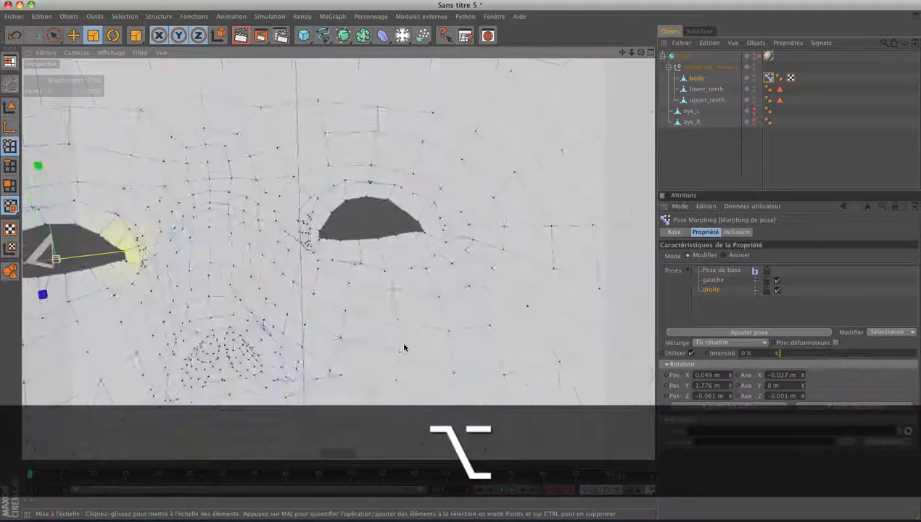
pyautogui.keyDown('alt'); pyautogui.scroll(4, 371, 271); pyautogui.keyUp('alt')
pyautogui.keyDown('alt'); pyautogui.moveTo(373, 270); pyautogui.dragTo(492, 277); pyautogui.keyUp('alt')
pyautogui.click(493, 249)
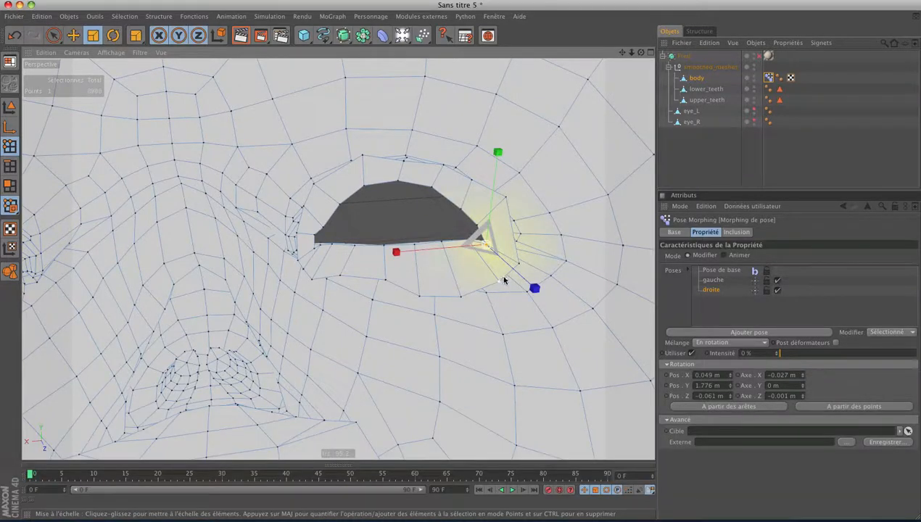
pyautogui.click(518, 264)
pyautogui.keyDown('alt'); pyautogui.moveTo(341, 318); pyautogui.dragTo(331, 312); pyautogui.keyUp('alt')
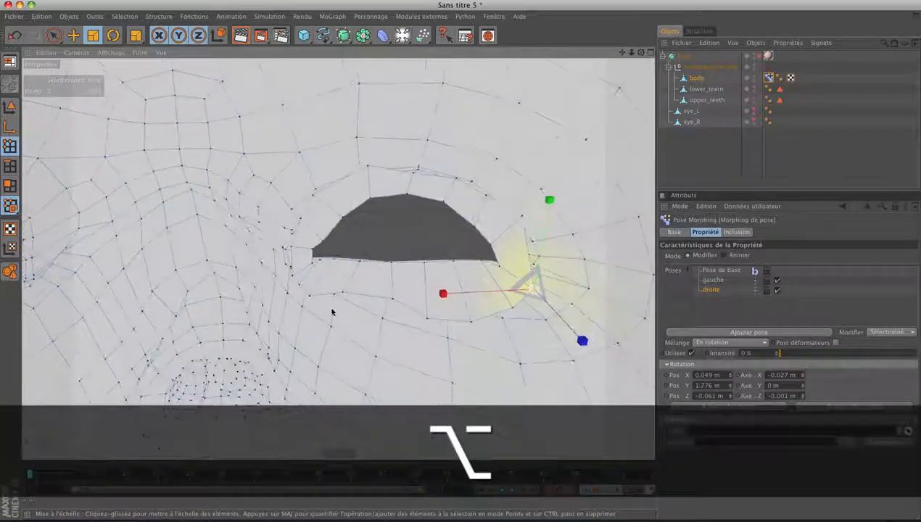
pyautogui.keyDown('shift'); pyautogui.click(292, 277); pyautogui.keyUp('shift')
# - Select the two corner points of the other eye opening and define the droite pose's rotation axis from them
pyautogui.keyDown('alt'); pyautogui.scroll(-5, 510, 349); pyautogui.keyUp('alt')
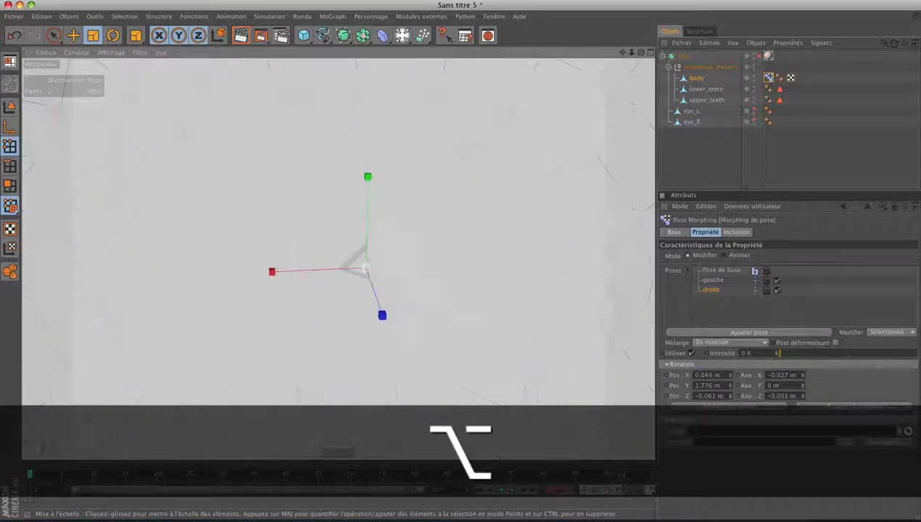
pyautogui.moveTo(496, 332)
pyautogui.keyDown('alt'); pyautogui.mouseDown(button='right')
pyautogui.moveTo(482, 331)
pyautogui.moveTo(496, 332)
pyautogui.mouseUp(button='right'); pyautogui.keyUp('alt')
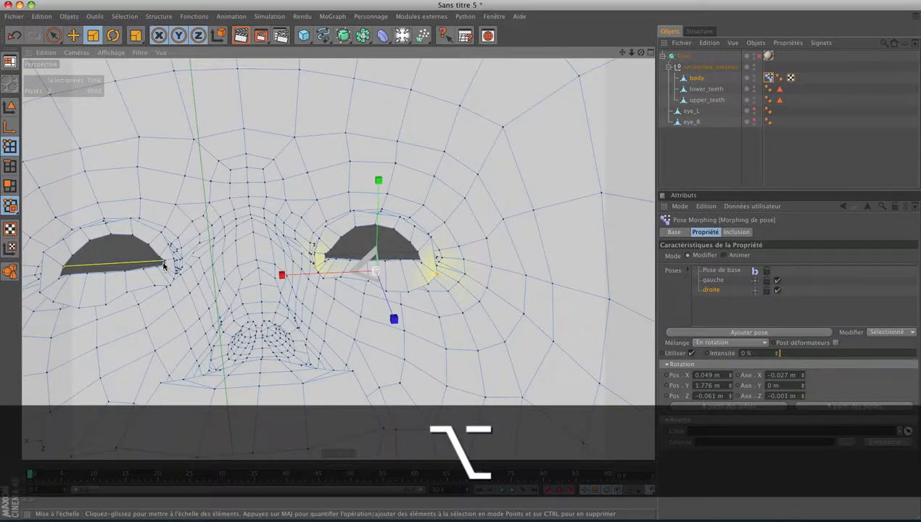
pyautogui.click(418, 256)
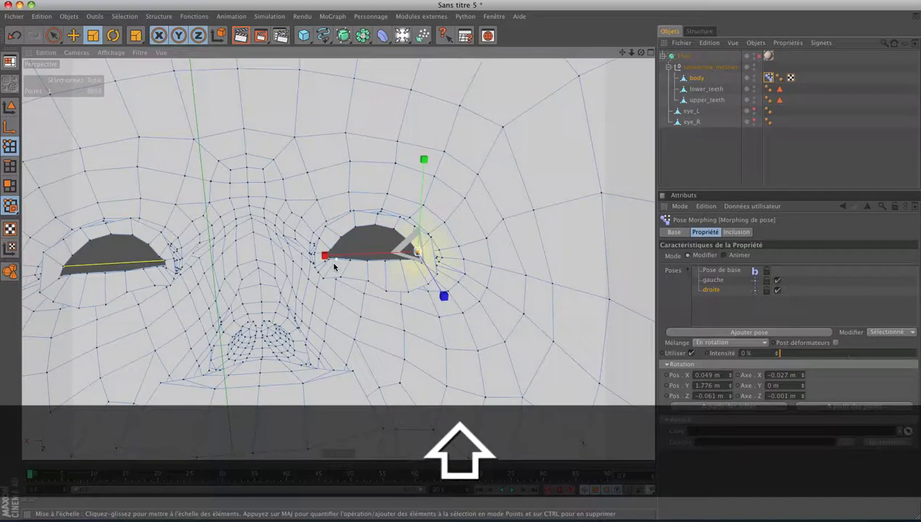
pyautogui.hotkey('alt', 'd')
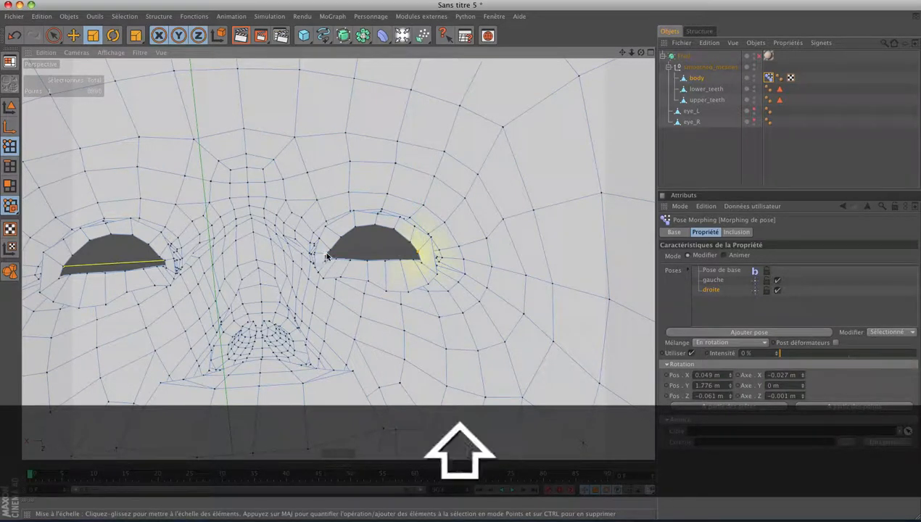
pyautogui.hotkey('alt', 'd')
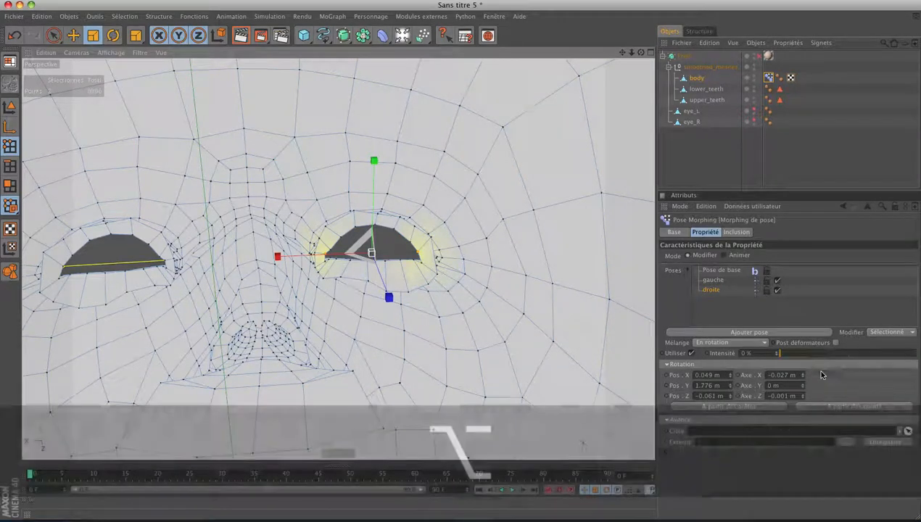
pyautogui.click(834, 406)
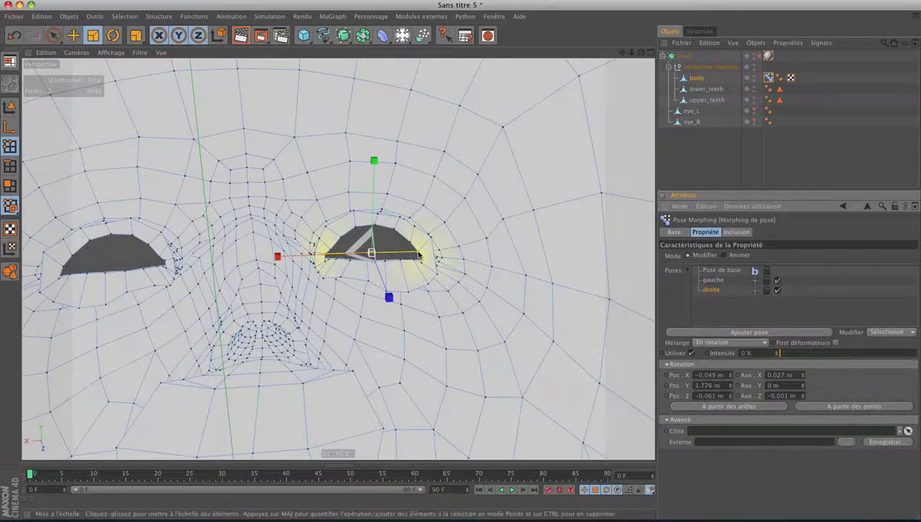
# - Select the gauche pose to compare its rotation axis and make eye_L and eye_R visible again
pyautogui.click(712, 281)
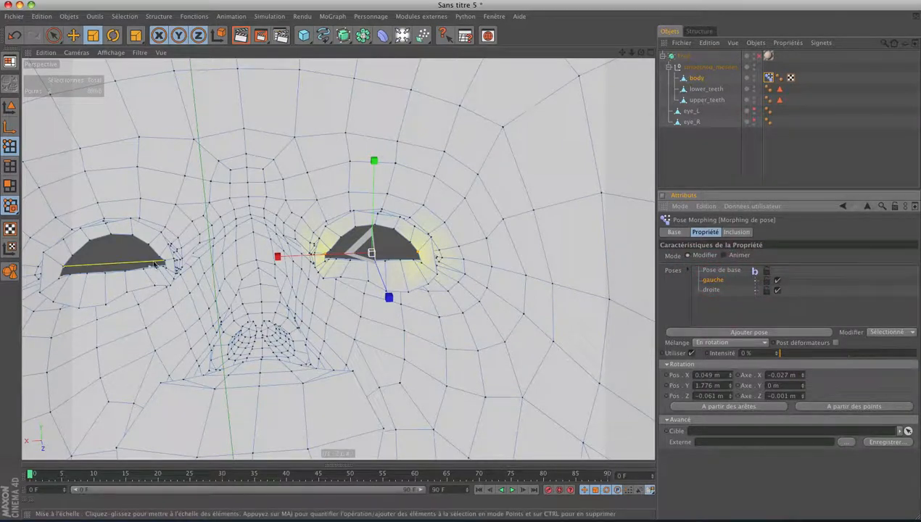
pyautogui.moveTo(416, 292)
pyautogui.keyDown('alt'); pyautogui.mouseDown()
pyautogui.moveTo(363, 314)
pyautogui.moveTo(434, 296)
pyautogui.moveTo(416, 291)
pyautogui.mouseUp(); pyautogui.keyUp('alt')
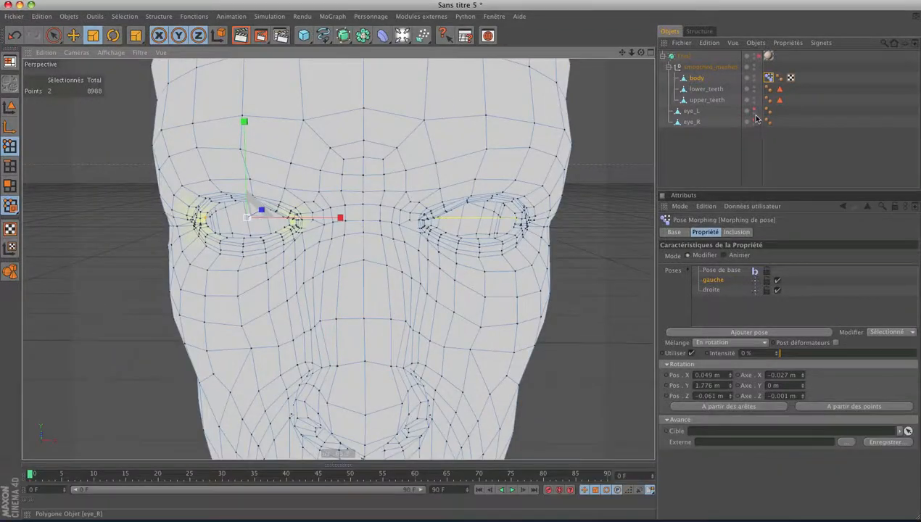
pyautogui.click(753, 110)
pyautogui.click(754, 121)
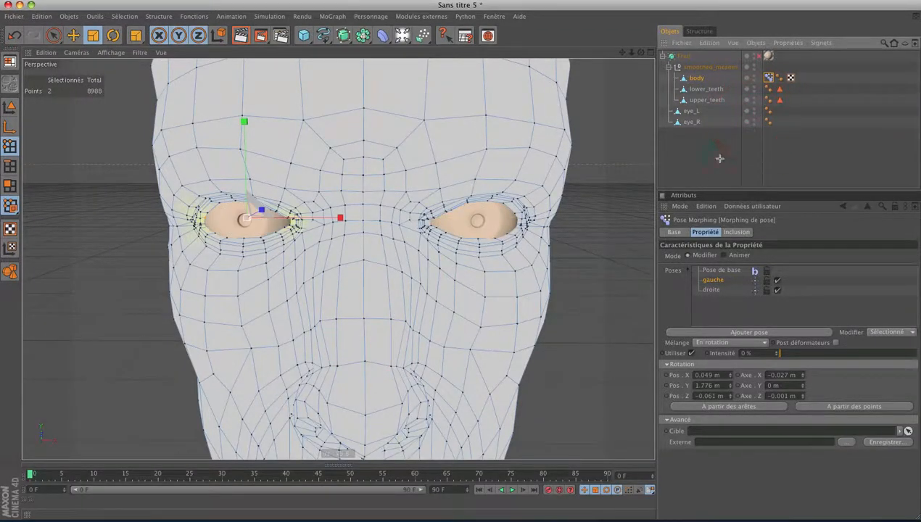
# - Deselect the body mesh and switch from point editing to Model mode
pyautogui.click(717, 155)
pyautogui.click(10, 108)
pyautogui.keyDown('alt'); pyautogui.moveTo(533, 301); pyautogui.dragTo(479, 322, button='right'); pyautogui.keyUp('alt')
pyautogui.keyDown('alt'); pyautogui.moveTo(479, 322); pyautogui.dragTo(478, 324); pyautogui.keyUp('alt')
pyautogui.keyDown('alt'); pyautogui.moveTo(479, 325); pyautogui.dragTo(451, 289, button='middle'); pyautogui.keyUp('alt')
pyautogui.keyDown('alt'); pyautogui.moveTo(451, 290); pyautogui.dragTo(476, 299); pyautogui.keyUp('alt')
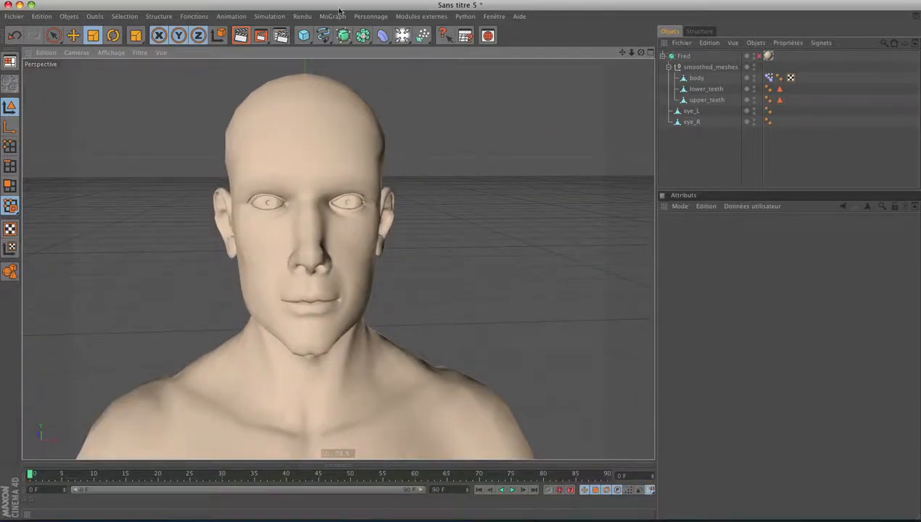
# - Add a null object to the scene and attach an XPresso tag to it
pyautogui.moveTo(303, 28); pyautogui.dragTo(348, 121)
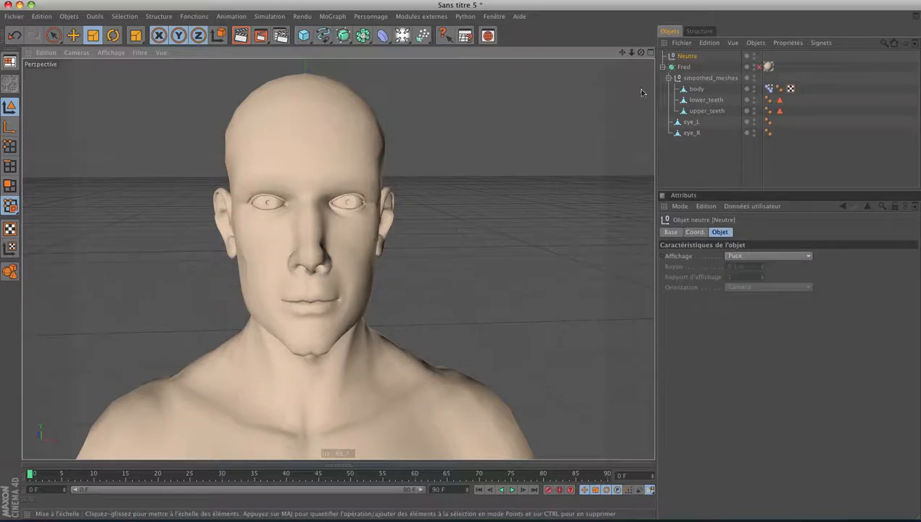
pyautogui.rightClick(685, 58)
pyautogui.moveTo(689, 62)
pyautogui.click(641, 313)
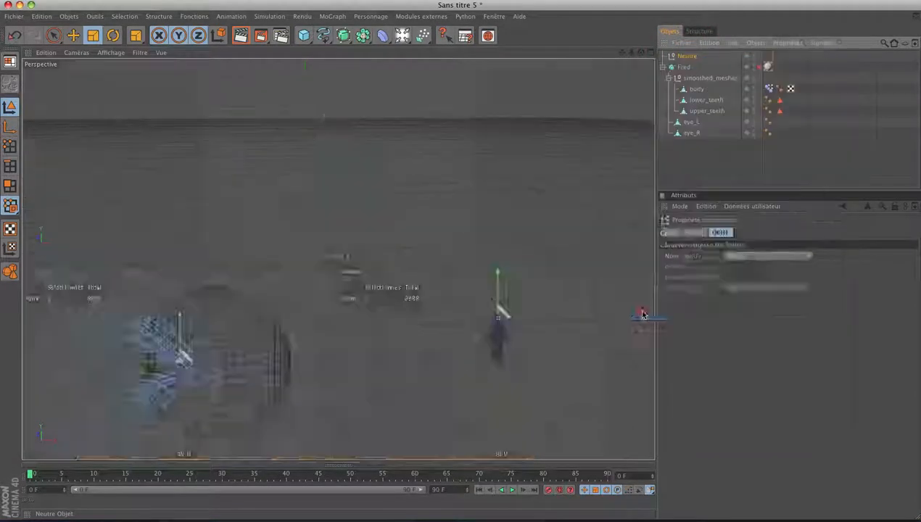
# - Switch to the randomAnimation.c4d document and copy the Generateur Evenement node from the null object's XPresso setup
pyautogui.click(493, 16)
pyautogui.click(551, 315)
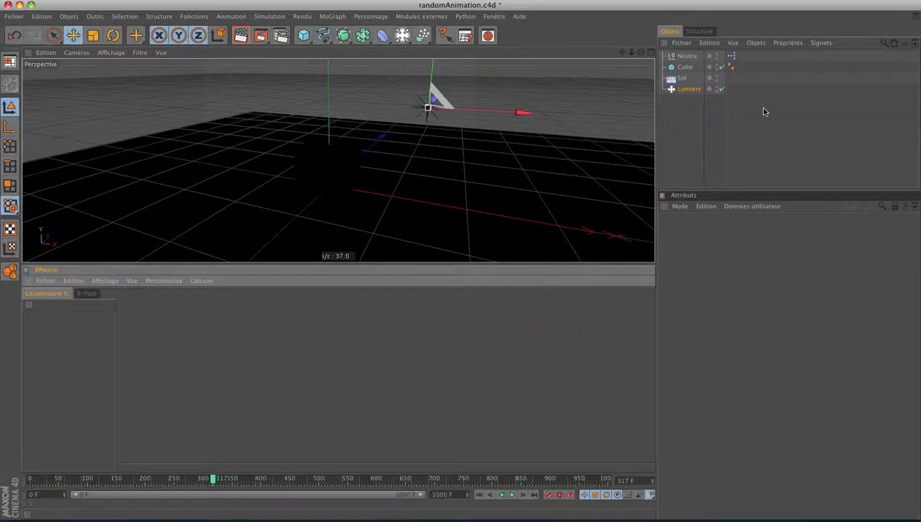
pyautogui.click(731, 58)
pyautogui.click(380, 427)
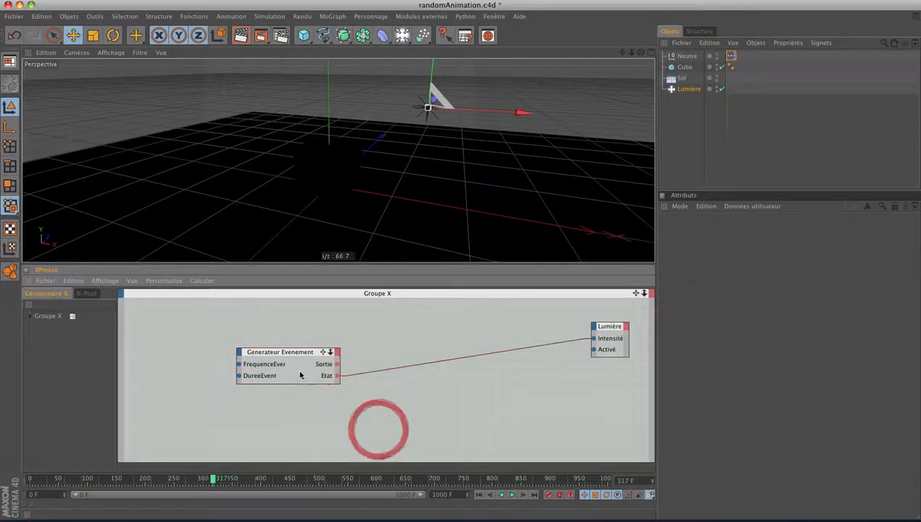
pyautogui.click(282, 360)
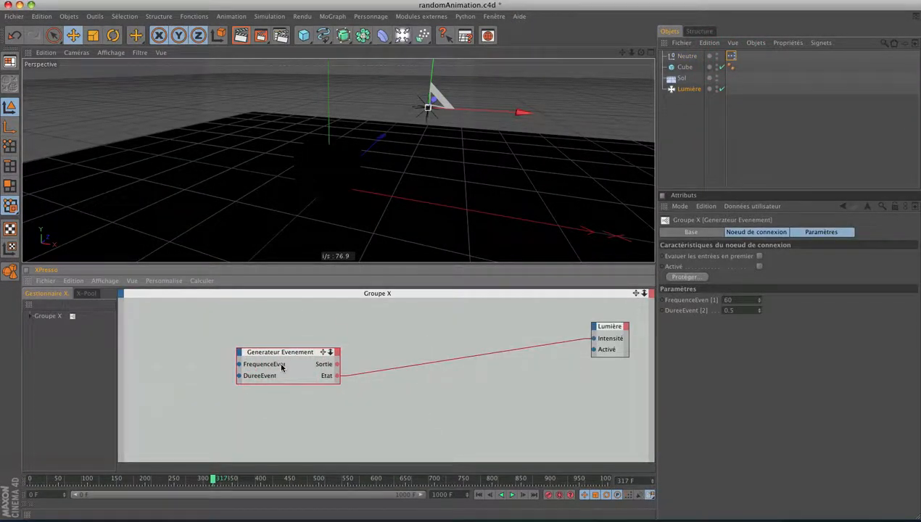
pyautogui.press('super+c')
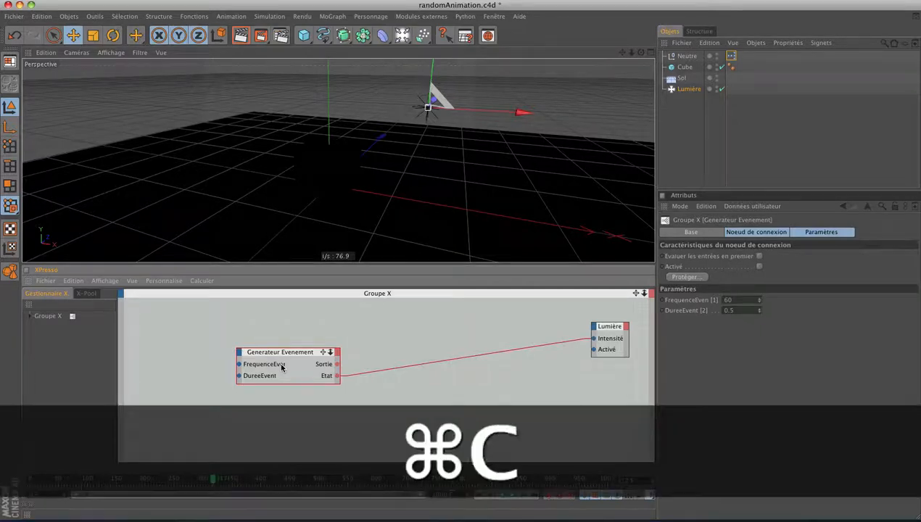
# - Return to the Sans titre 5 document and paste the Generateur Evenement node into the null object's XPresso group
pyautogui.click(494, 16)
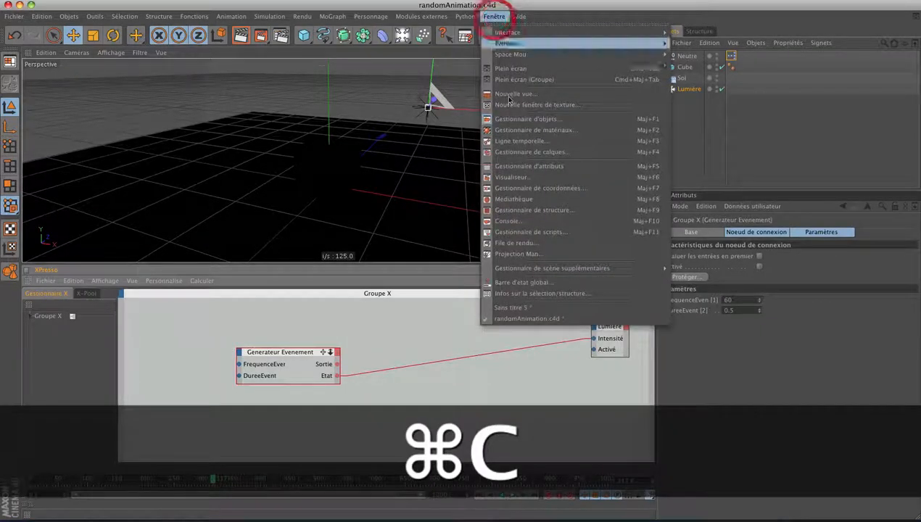
pyautogui.click(515, 308)
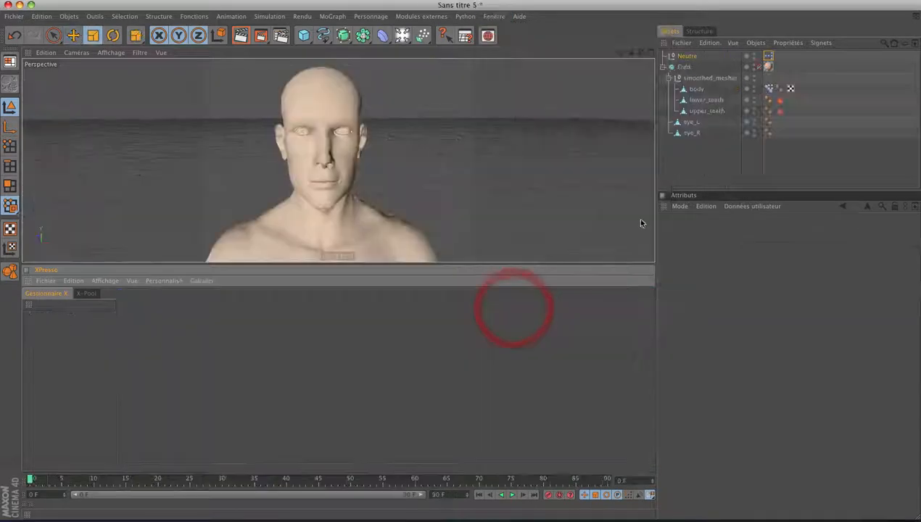
pyautogui.moveTo(772, 64); pyautogui.dragTo(769, 66)
pyautogui.click(307, 404)
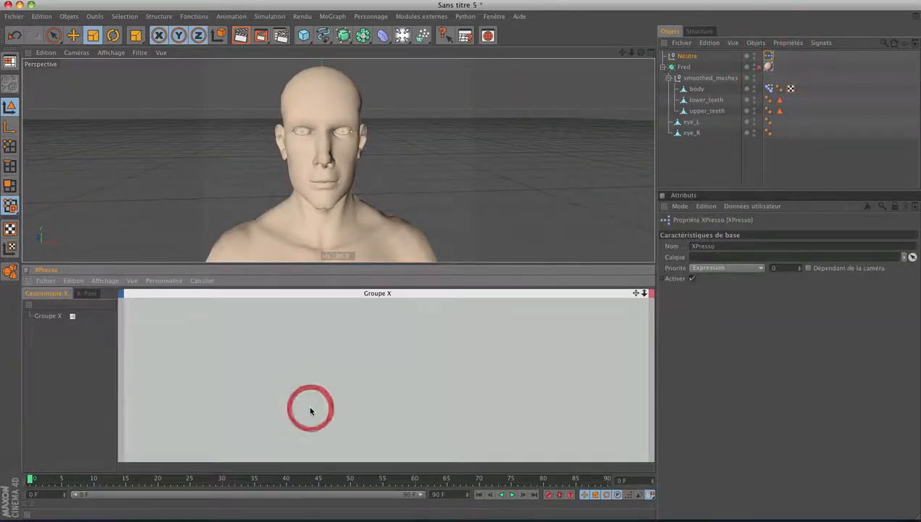
pyautogui.press('super+v')
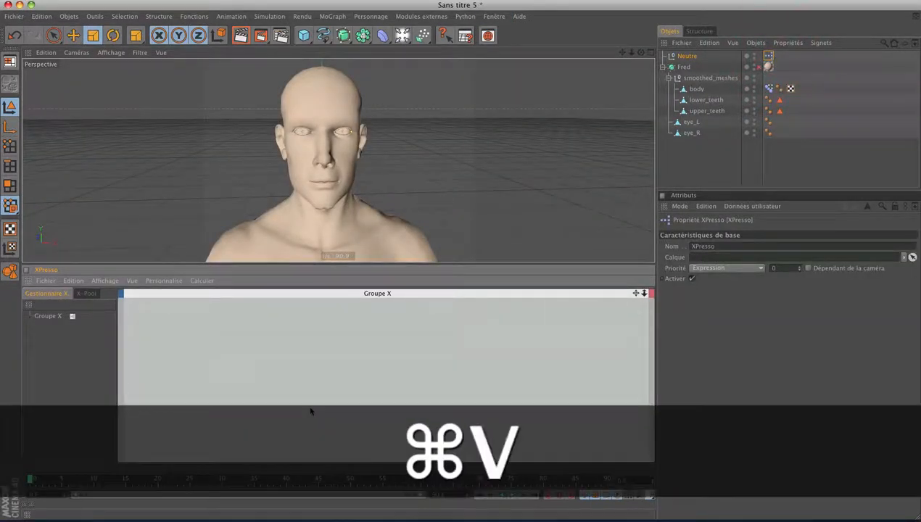
pyautogui.moveTo(256, 411); pyautogui.dragTo(255, 347)
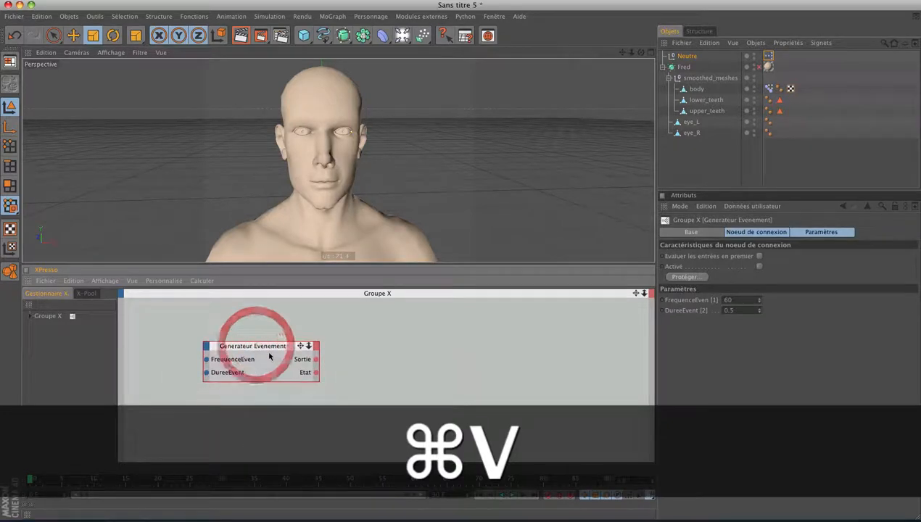
# - Display all of the XPresso group's content and move the Generateur Evenement node to the left part of the graph
pyautogui.moveTo(471, 516); pyautogui.dragTo(313, 440)
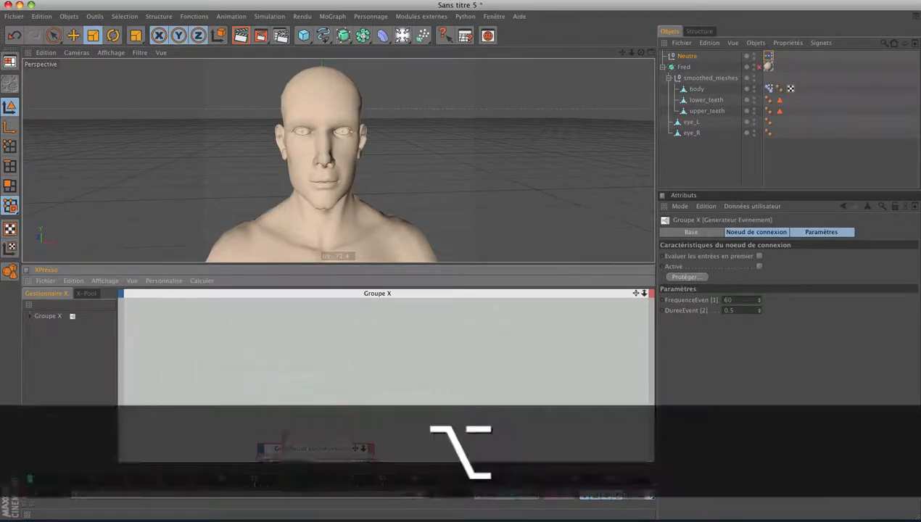
pyautogui.keyDown('alt'); pyautogui.moveTo(333, 410); pyautogui.dragTo(334, 453, button='middle'); pyautogui.keyUp('alt')
pyautogui.rightClick(372, 346)
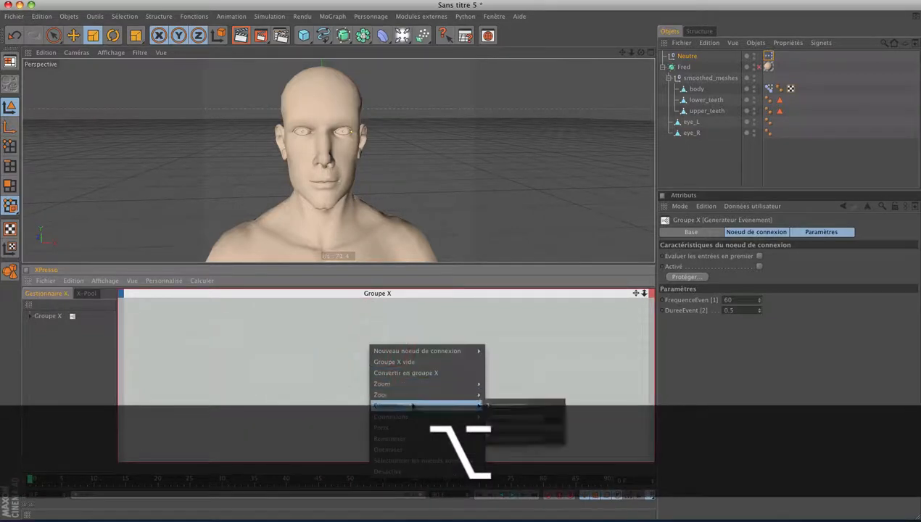
pyautogui.moveTo(416, 387)
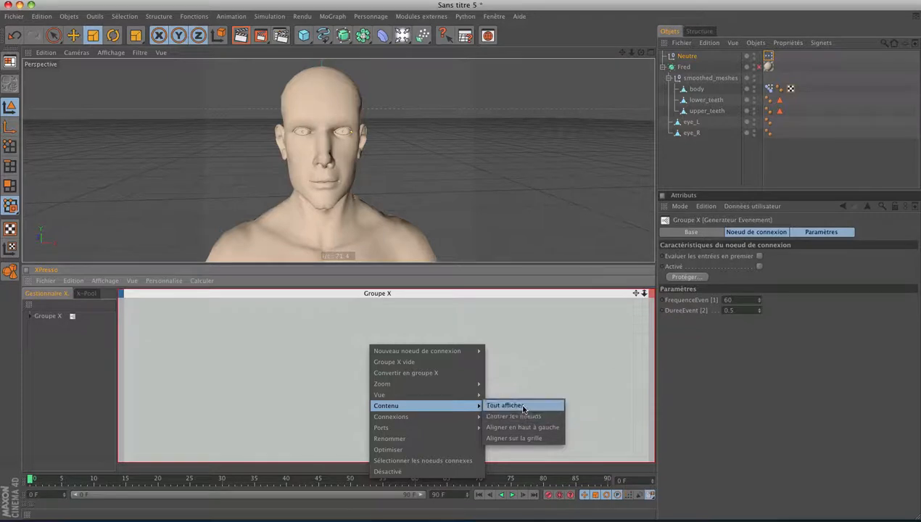
pyautogui.click(522, 407)
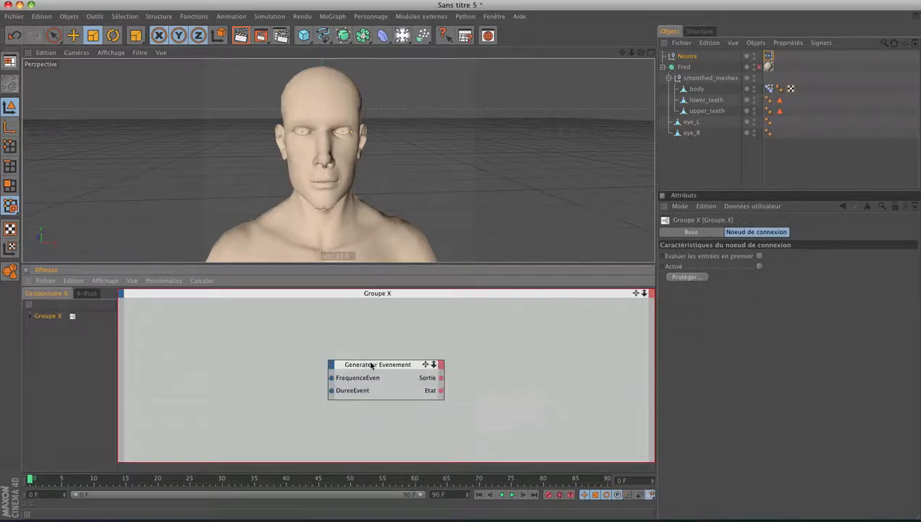
pyautogui.moveTo(370, 365); pyautogui.dragTo(244, 355)
# - Set the graph zoom to 100%, then widen the Generateur Evenement node and place it near the graph's upper-left corner
pyautogui.rightClick(338, 390)
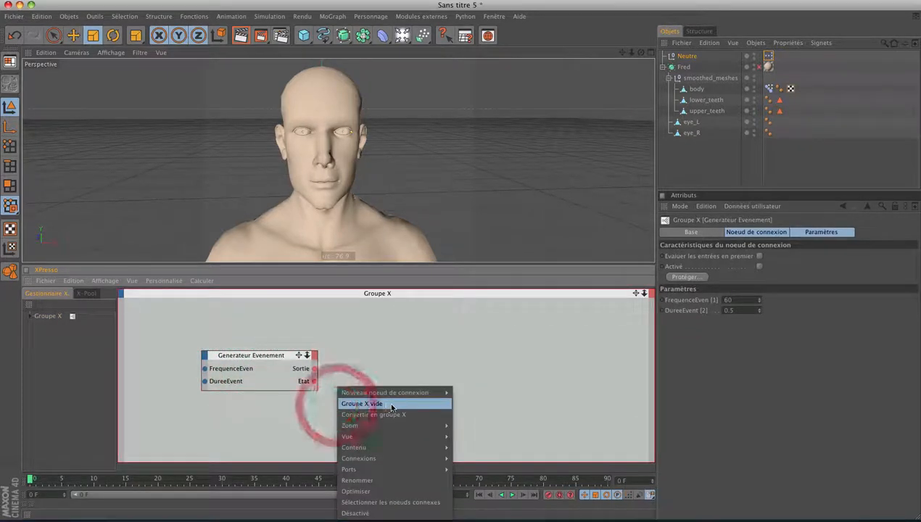
pyautogui.moveTo(397, 430)
pyautogui.click(479, 426)
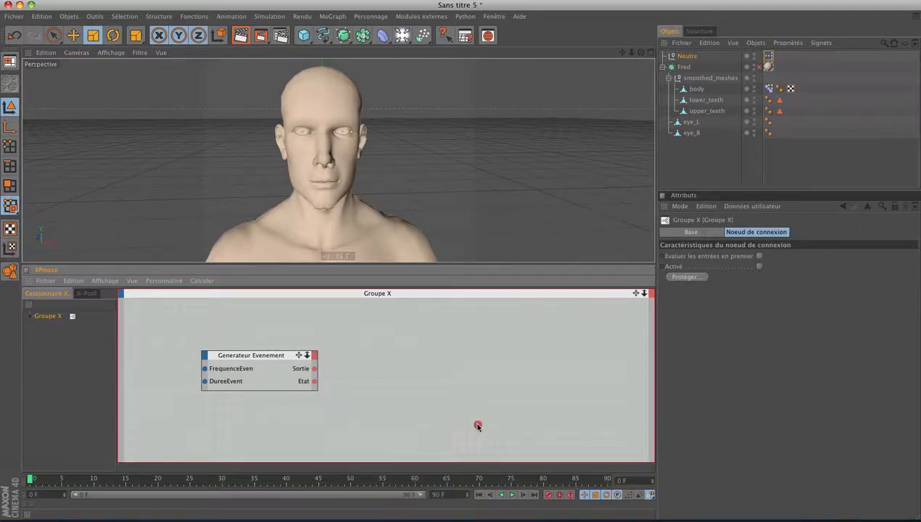
pyautogui.rightClick(348, 390)
pyautogui.moveTo(438, 431)
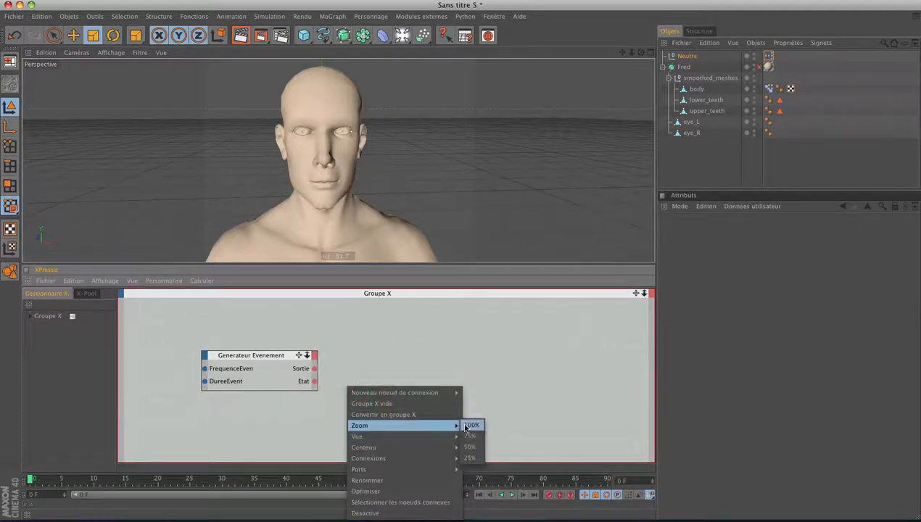
pyautogui.click(466, 427)
pyautogui.moveTo(257, 358); pyautogui.dragTo(219, 333)
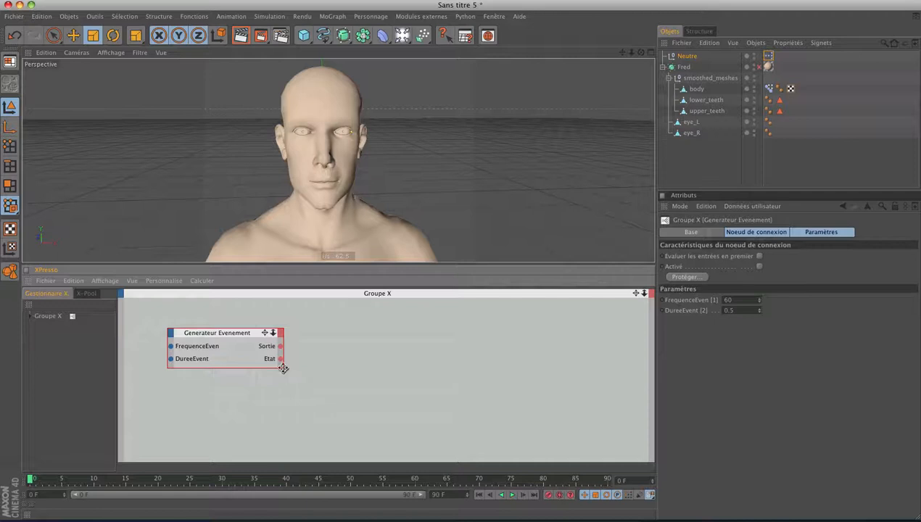
pyautogui.moveTo(283, 368); pyautogui.dragTo(301, 372)
pyautogui.moveTo(232, 329); pyautogui.dragTo(221, 327)
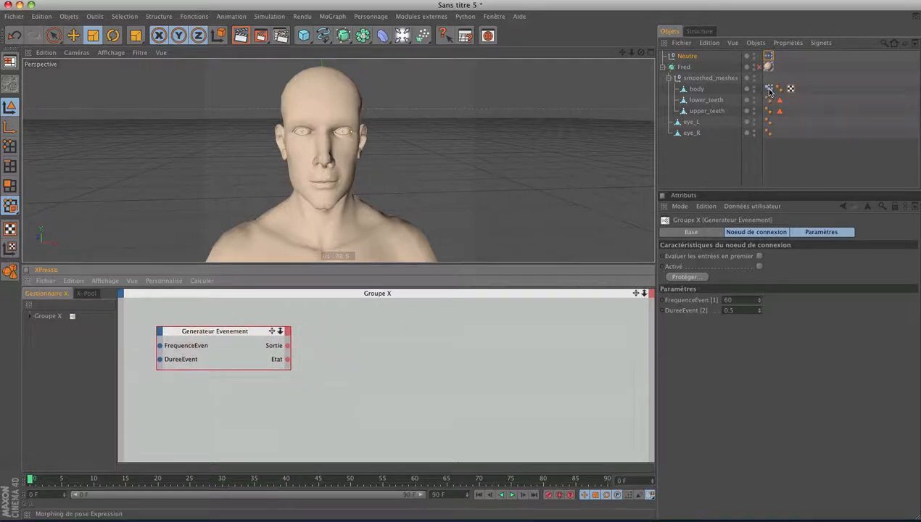
# - Add the body's pose morph tag as a fitted node in the XPresso group and set the tag's mode to Animer
pyautogui.moveTo(771, 91); pyautogui.dragTo(525, 321)
pyautogui.moveTo(486, 372); pyautogui.dragTo(485, 371)
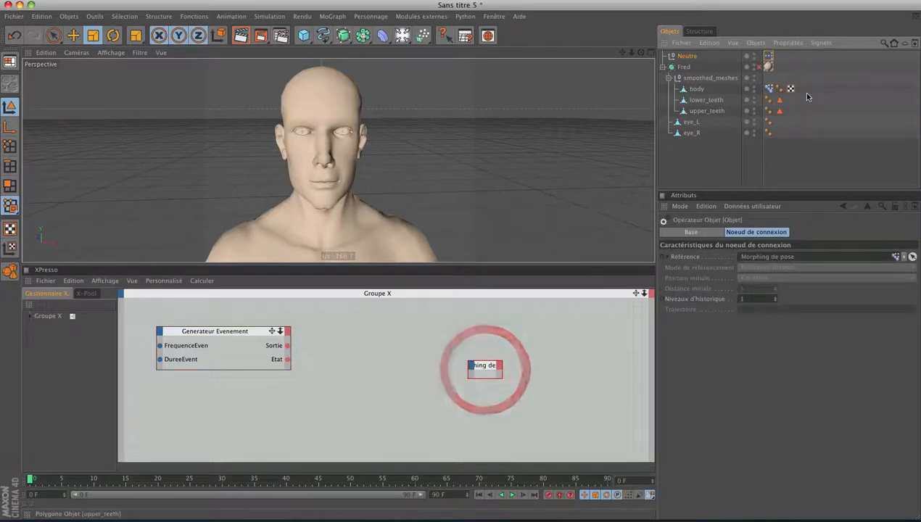
pyautogui.click(770, 90)
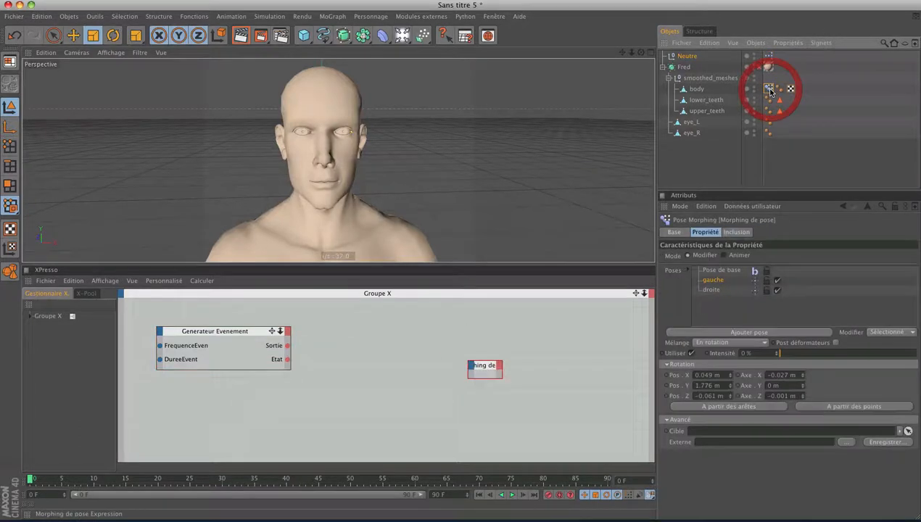
pyautogui.click(729, 257)
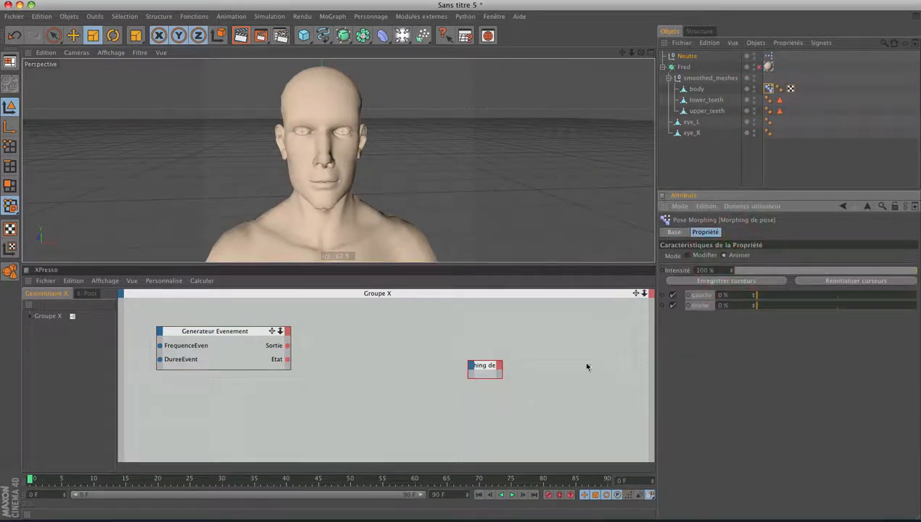
pyautogui.click(490, 370)
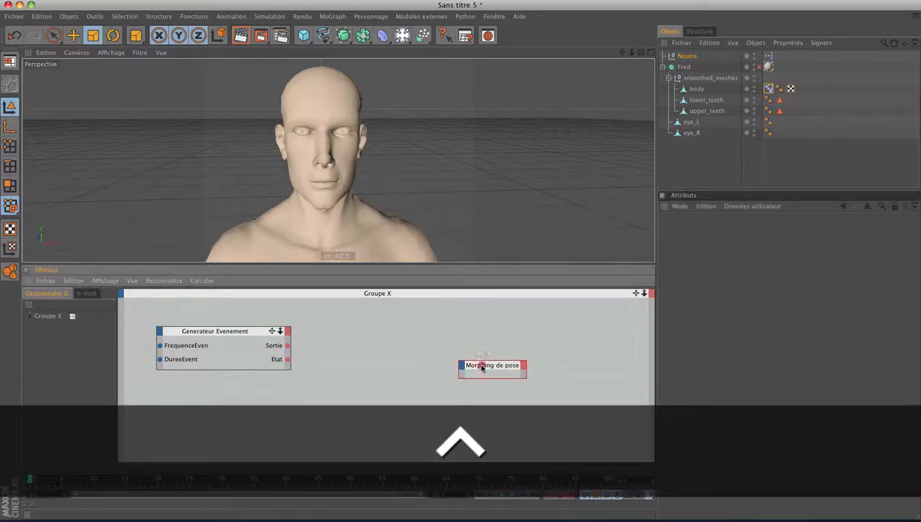
# - Add droite Intensité and gauche Intensité input ports to the Morphing de pose node, fit its size and reposition it
pyautogui.click(769, 88)
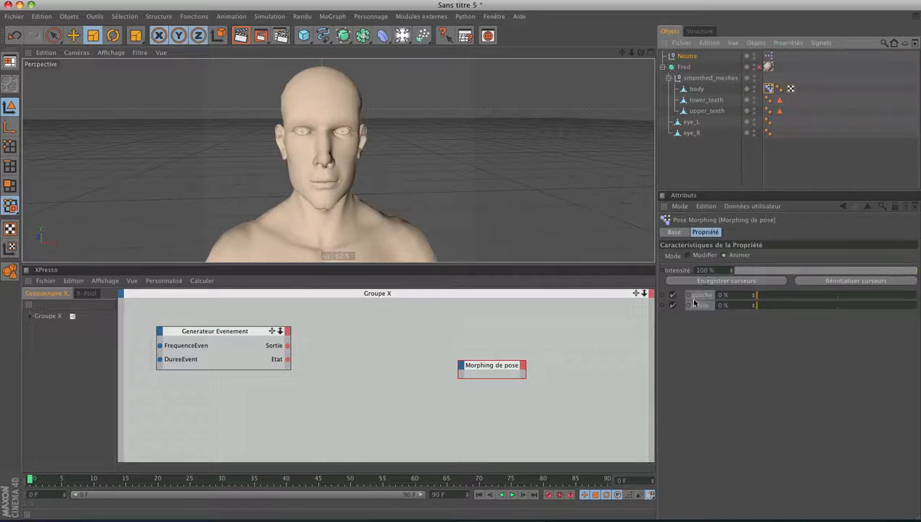
pyautogui.click(460, 371)
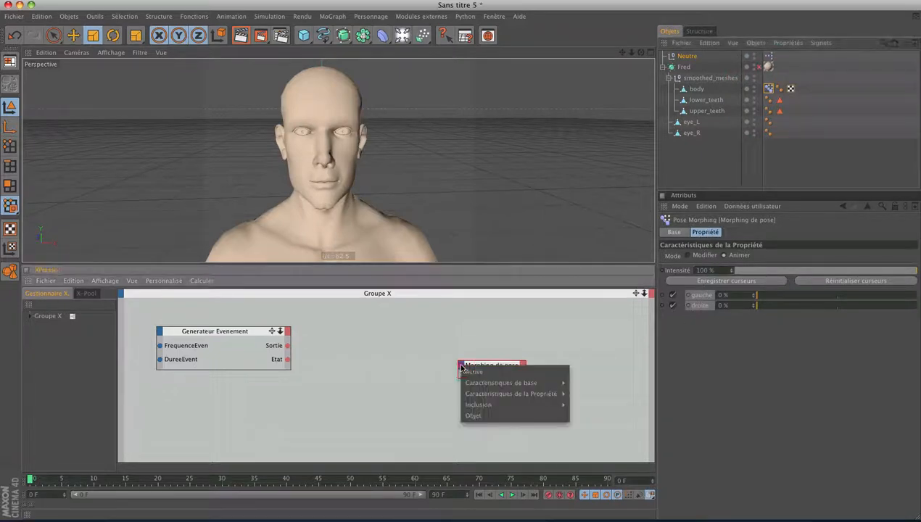
pyautogui.moveTo(476, 396)
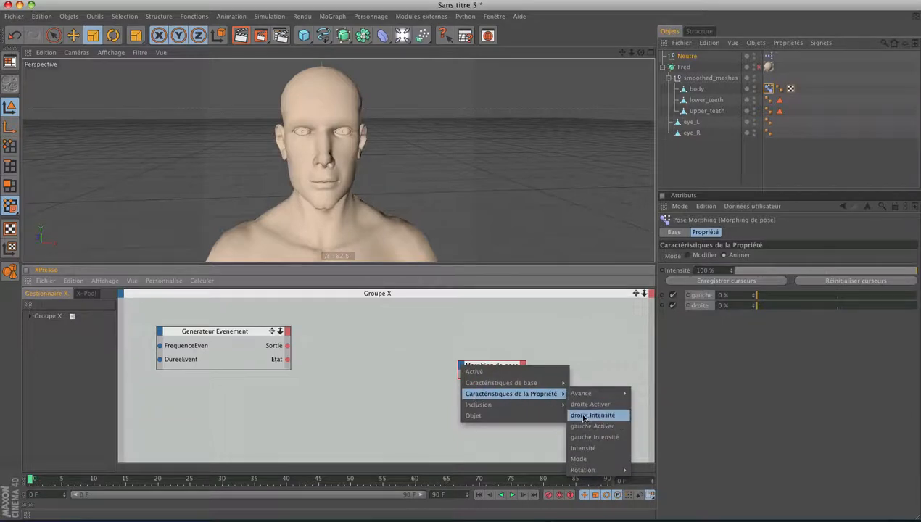
pyautogui.click(607, 415)
pyautogui.click(460, 366)
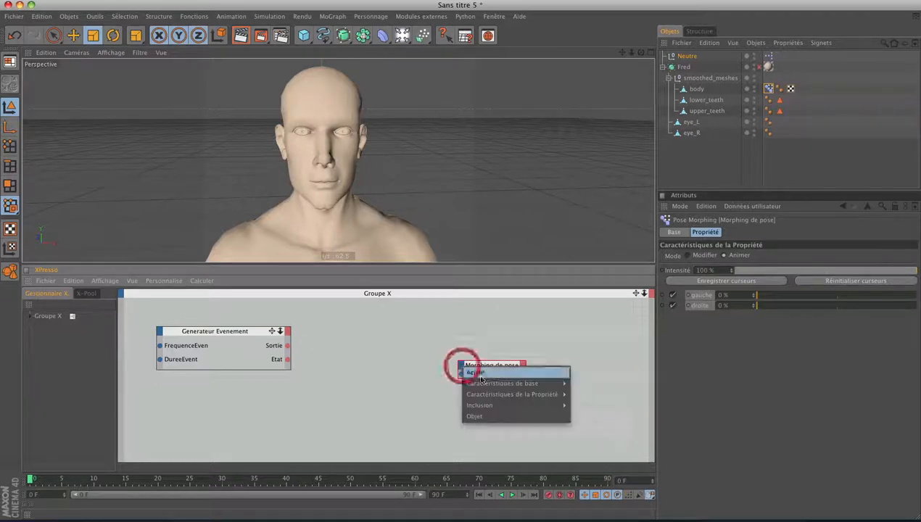
pyautogui.click(606, 438)
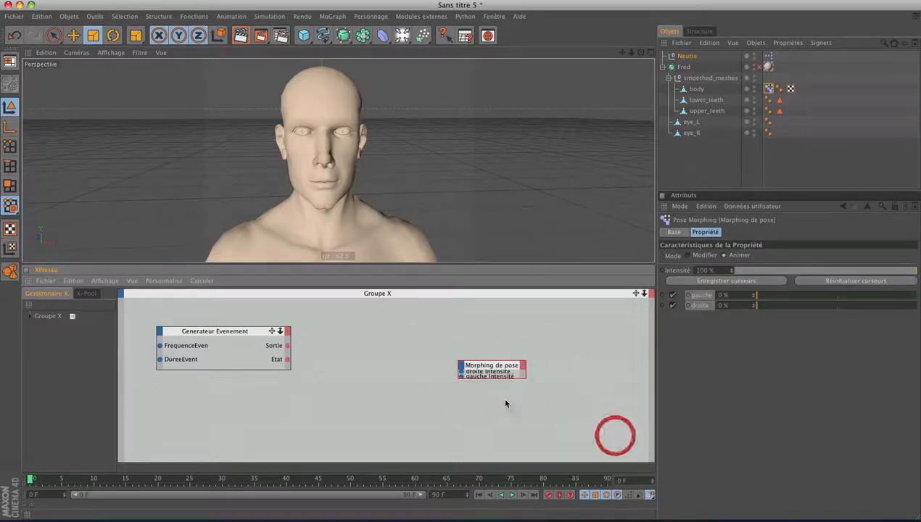
pyautogui.click(488, 367)
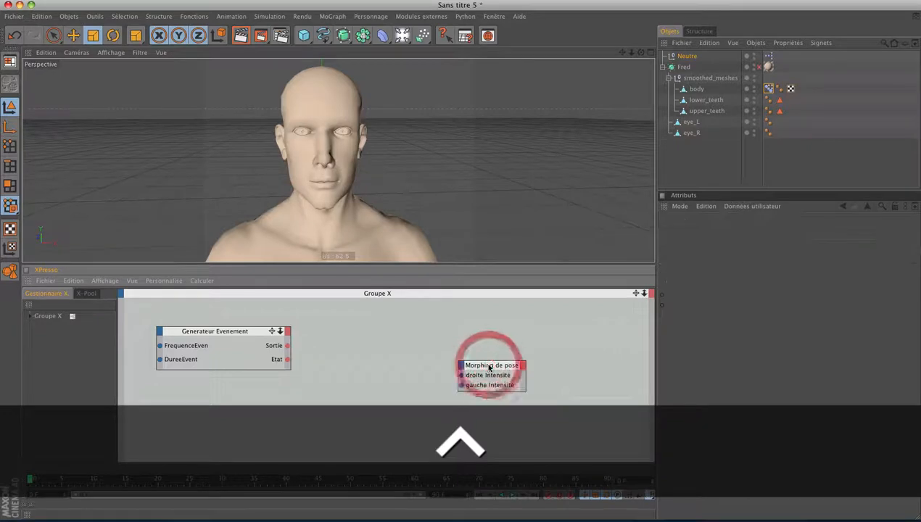
pyautogui.moveTo(488, 367); pyautogui.dragTo(516, 351)
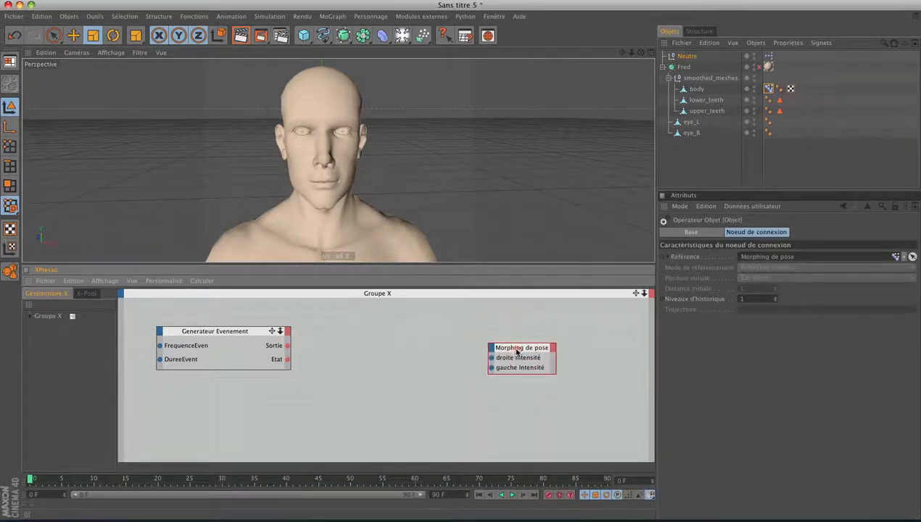
# - Connect the Generateur Evenement's Etat output to the droite Intensité and gauche Intensité inputs of the pose morph node
pyautogui.click(239, 334)
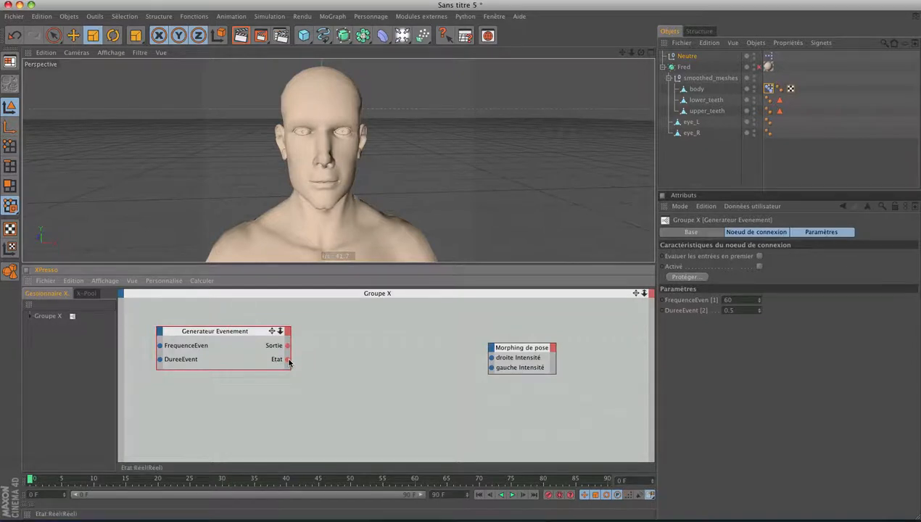
pyautogui.moveTo(288, 360)
pyautogui.mouseDown()
pyautogui.moveTo(510, 376)
pyautogui.moveTo(490, 366)
pyautogui.moveTo(490, 356)
pyautogui.moveTo(494, 369)
pyautogui.moveTo(409, 374)
pyautogui.moveTo(289, 360)
pyautogui.mouseUp()
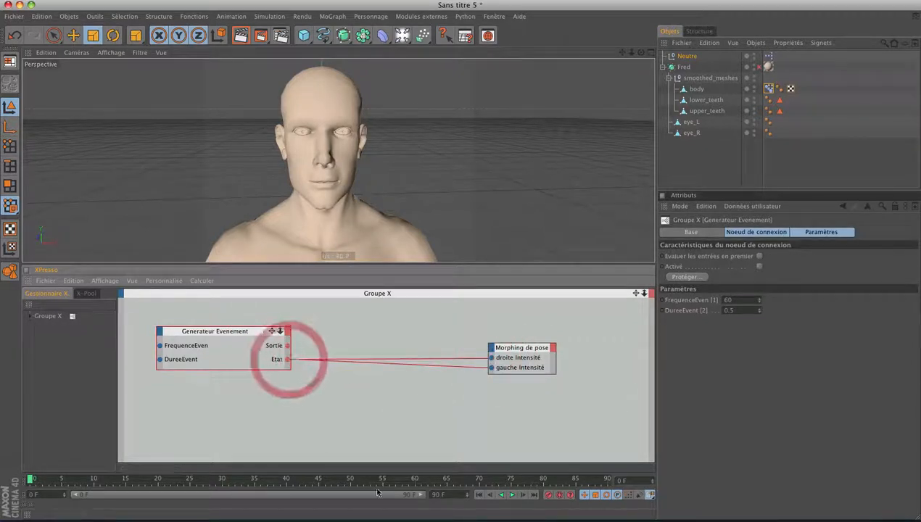
# - Extend the animation's end frame to 5000 F
pyautogui.click(381, 494)
pyautogui.write('500')
pyautogui.press('Return')
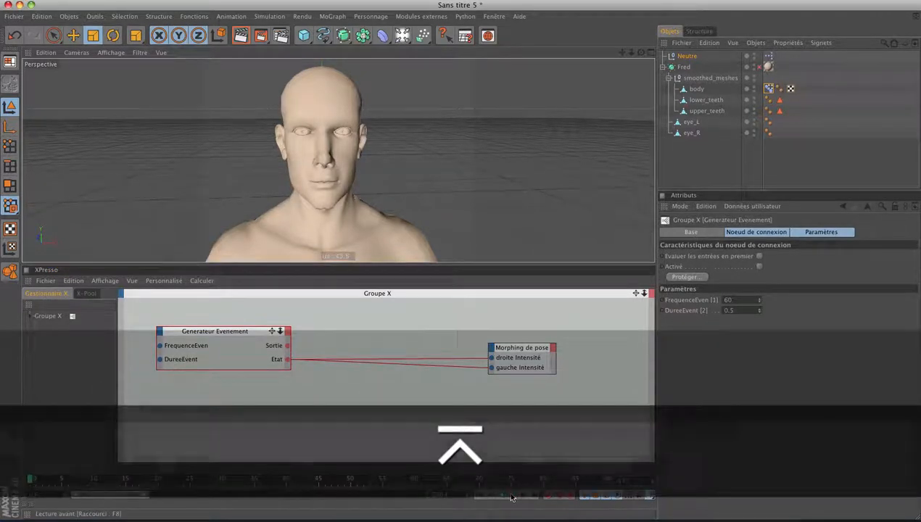
pyautogui.write('00 F')
pyautogui.press('Return')
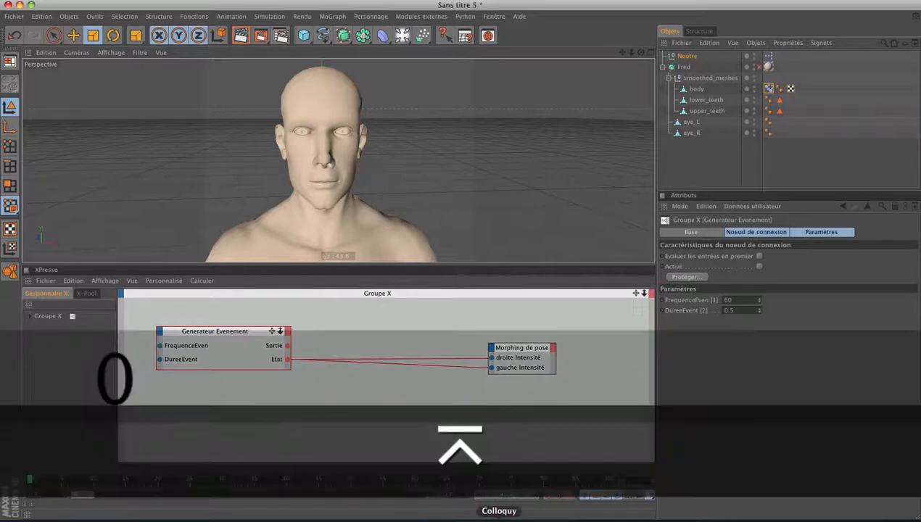
# - Play the animation and examine the motion of both eyelids up close
pyautogui.click(511, 495)
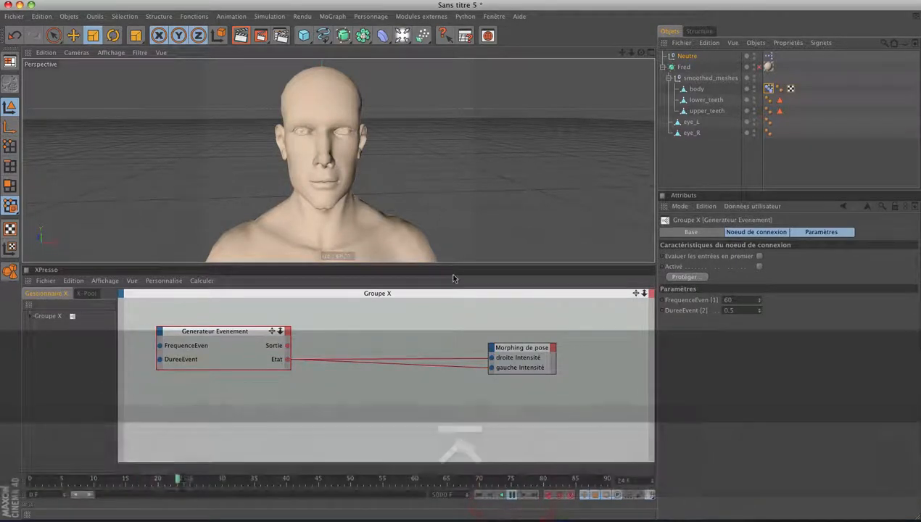
pyautogui.keyDown('alt'); pyautogui.moveTo(325, 150); pyautogui.dragTo(421, 150, button='right'); pyautogui.keyUp('alt')
pyautogui.keyDown('alt'); pyautogui.moveTo(336, 155); pyautogui.dragTo(357, 209, button='middle'); pyautogui.keyUp('alt')
pyautogui.keyDown('alt'); pyautogui.moveTo(336, 156); pyautogui.dragTo(312, 138); pyautogui.keyUp('alt')
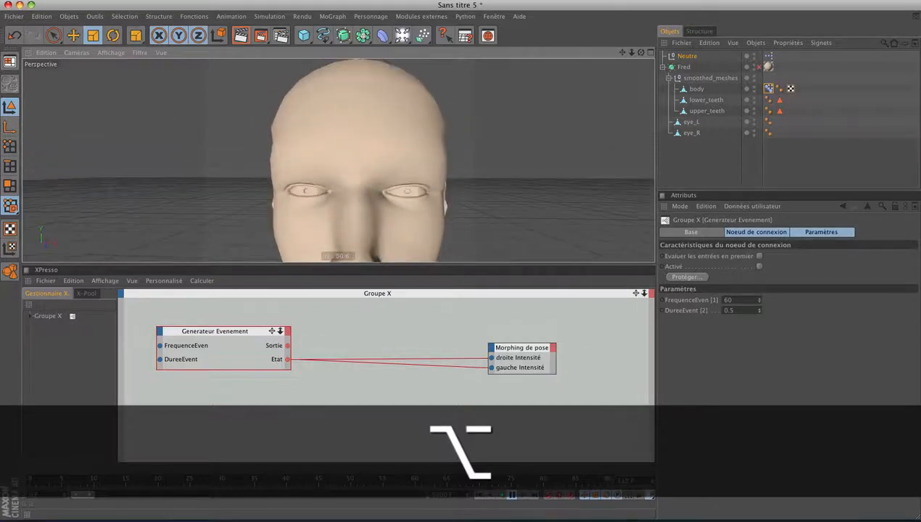
pyautogui.keyDown('alt'); pyautogui.moveTo(398, 202); pyautogui.dragTo(388, 169, button='middle'); pyautogui.keyUp('alt')
pyautogui.keyDown('alt'); pyautogui.moveTo(399, 203); pyautogui.dragTo(444, 203, button='right'); pyautogui.keyUp('alt')
# - Set the Generateur Evenement node's FrequenceEven parameter to 90
pyautogui.click(219, 334)
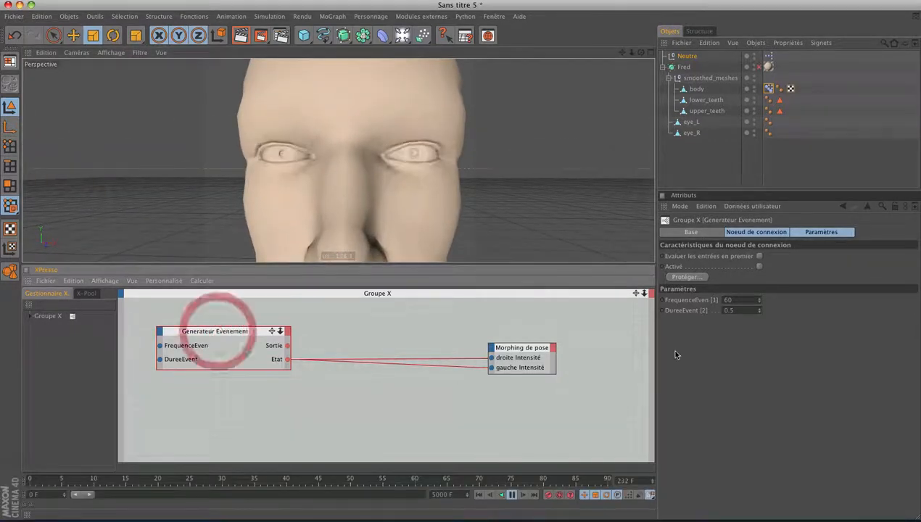
pyautogui.doubleClick(731, 300)
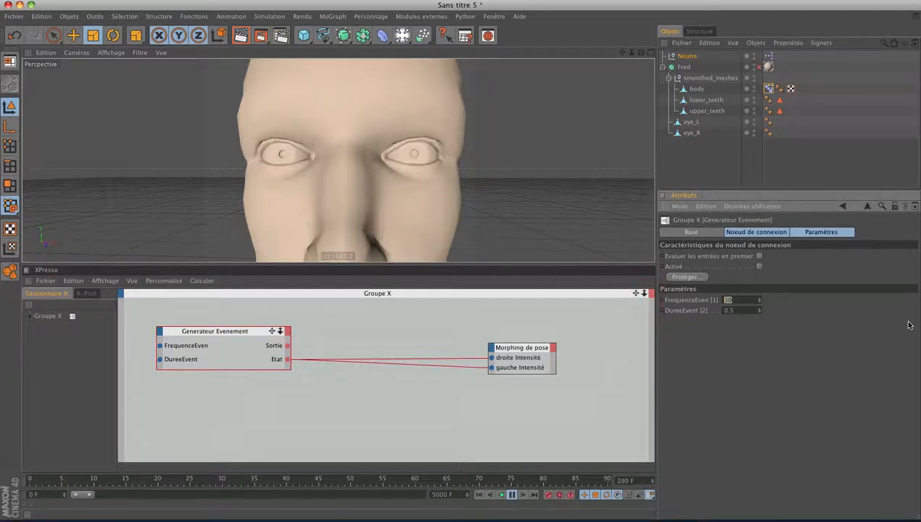
pyautogui.write('90')
pyautogui.press('Return')
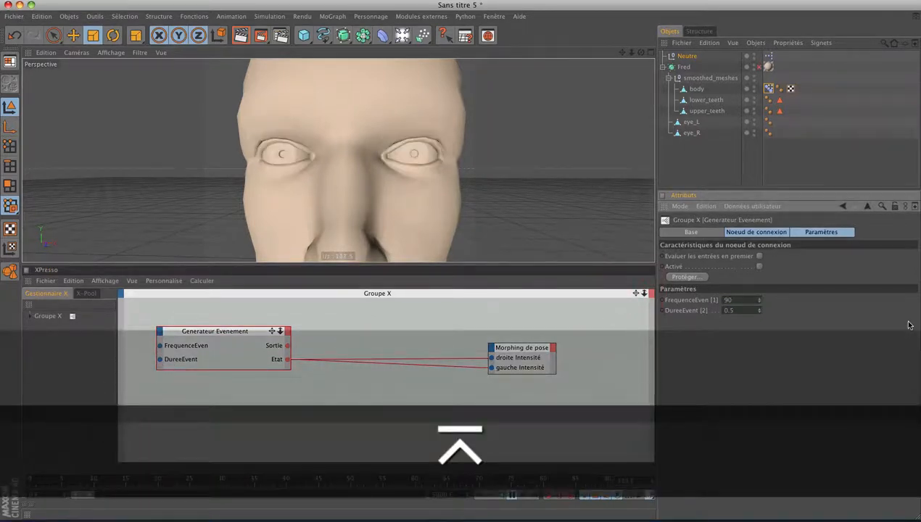
# - Try DureeEvent values of 1 and 3 on the event generator while the animation plays
pyautogui.moveTo(738, 311); pyautogui.dragTo(688, 309)
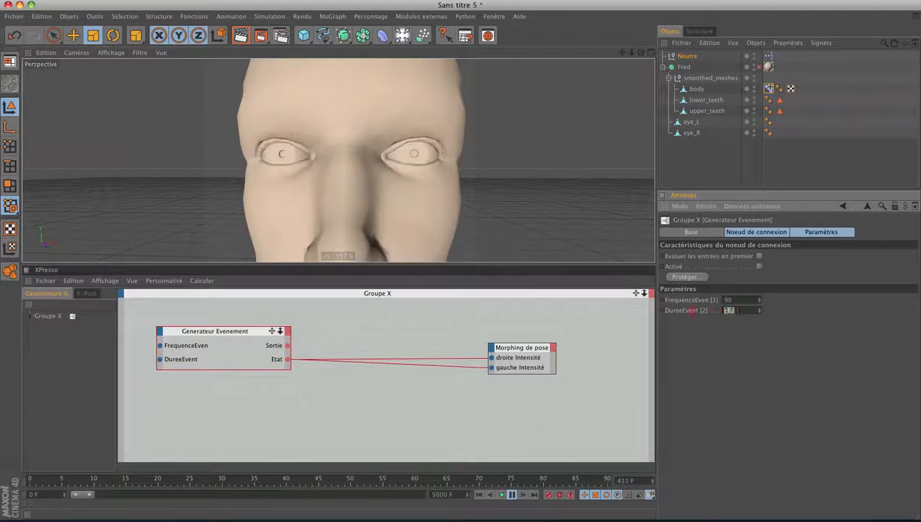
pyautogui.write('1')
pyautogui.press('Return')
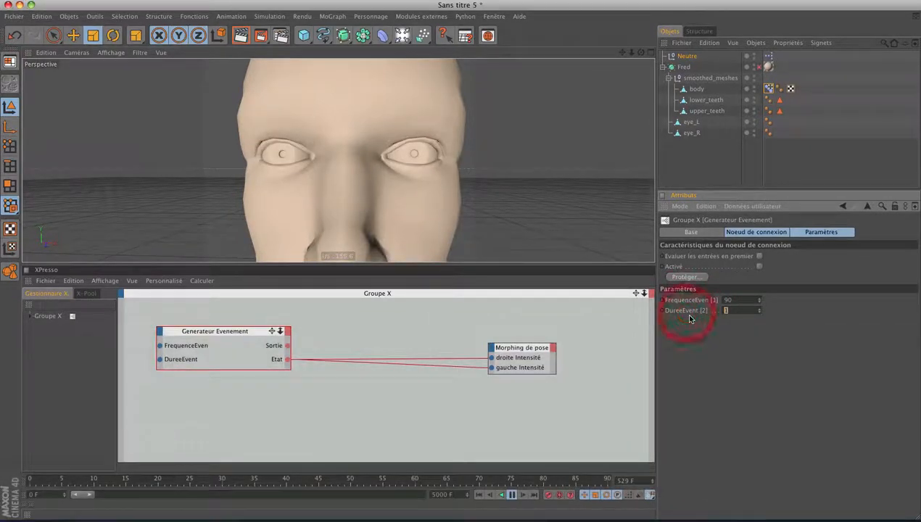
pyautogui.write('3')
pyautogui.press('Return')
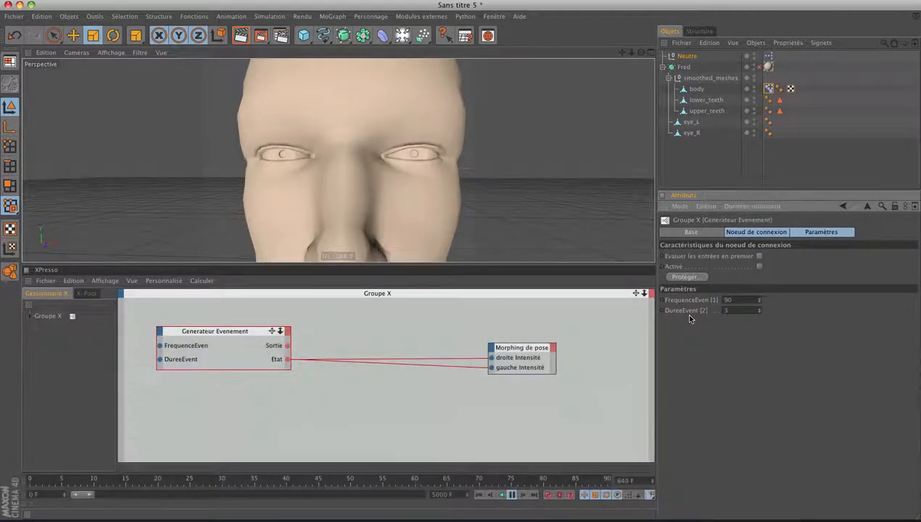
# - Set the event generator's DureeEvent parameter to 0.1
pyautogui.click(686, 313)
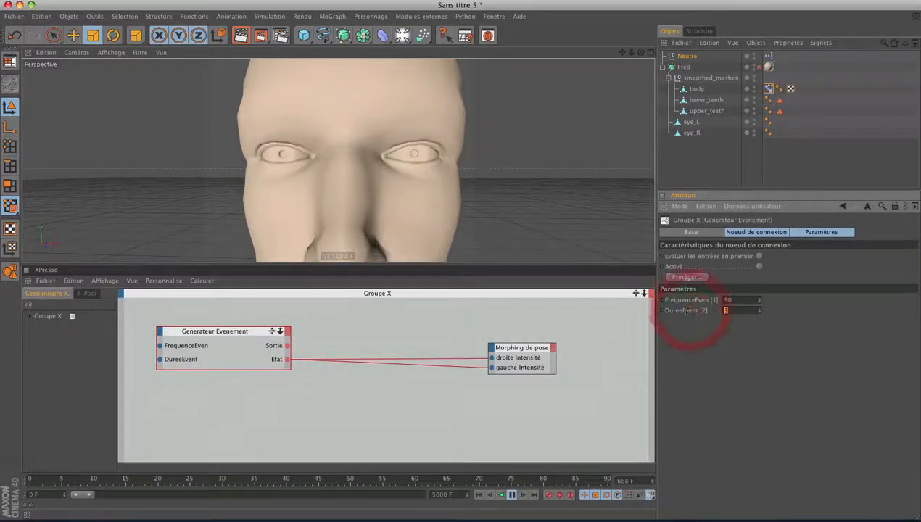
pyautogui.write('0,1')
pyautogui.press('Return')
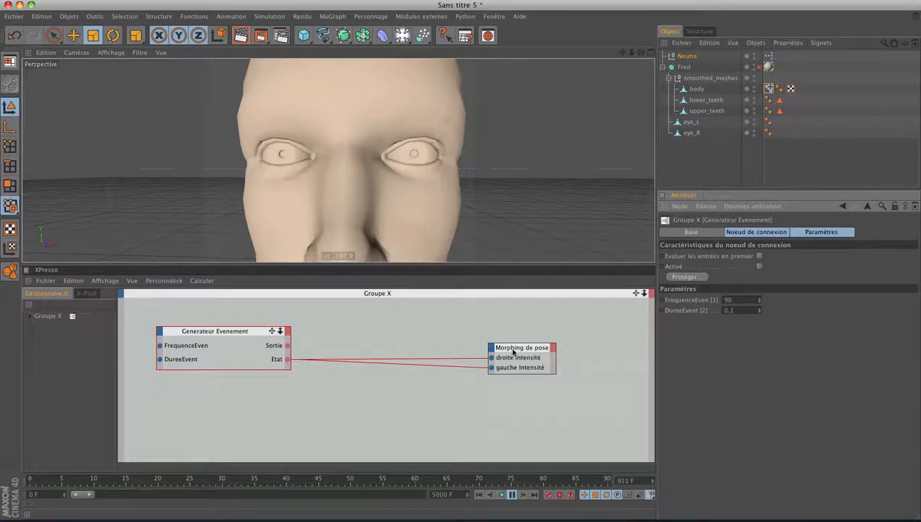
# - Spread the Morphing de pose and Generateur Evenement nodes farther apart in Groupe X
pyautogui.moveTo(512, 352); pyautogui.dragTo(540, 403)
pyautogui.moveTo(235, 334); pyautogui.dragTo(219, 336)
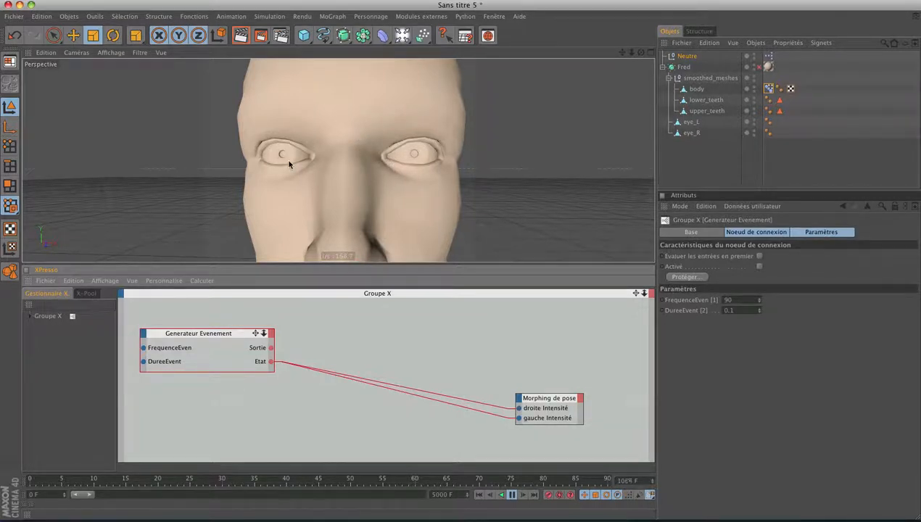
pyautogui.keyDown('alt'); pyautogui.moveTo(289, 164); pyautogui.dragTo(325, 175); pyautogui.keyUp('alt')
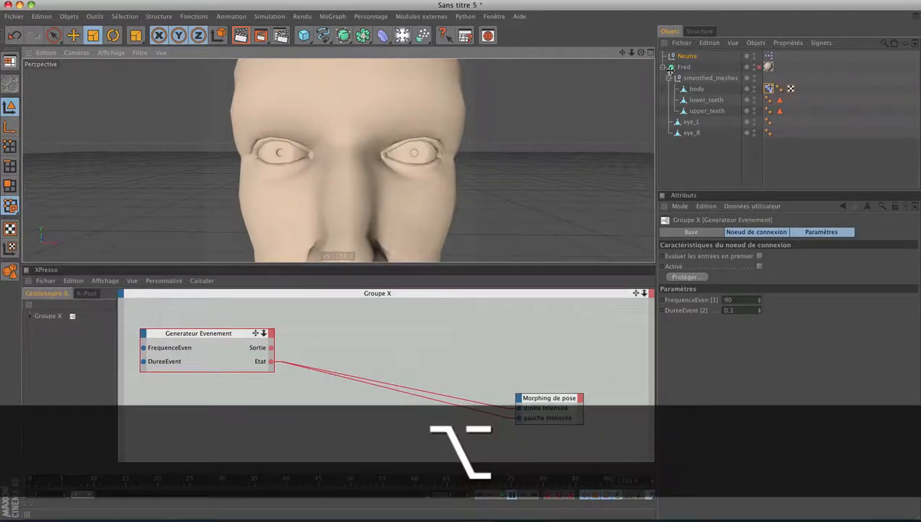
# - Try to raise the gauche intensity manually in the body object's pose morph tag
pyautogui.click(769, 88)
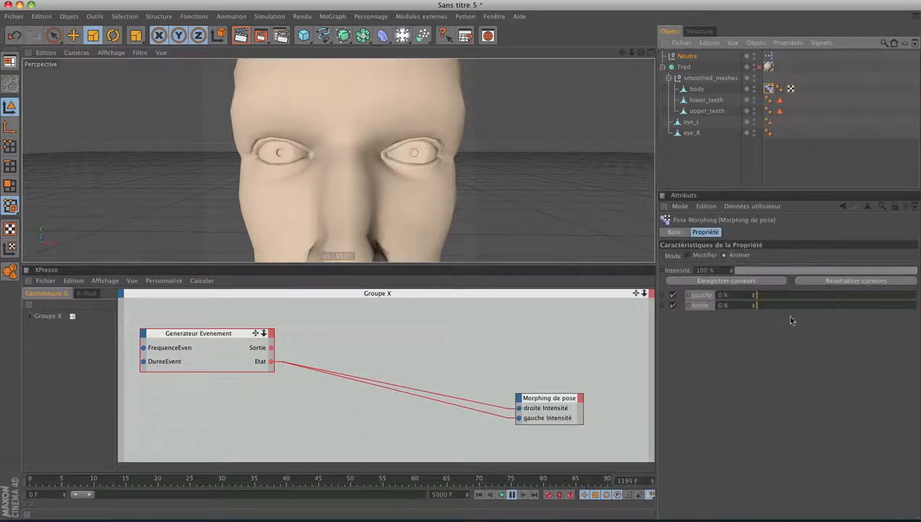
pyautogui.moveTo(783, 297); pyautogui.dragTo(850, 298)
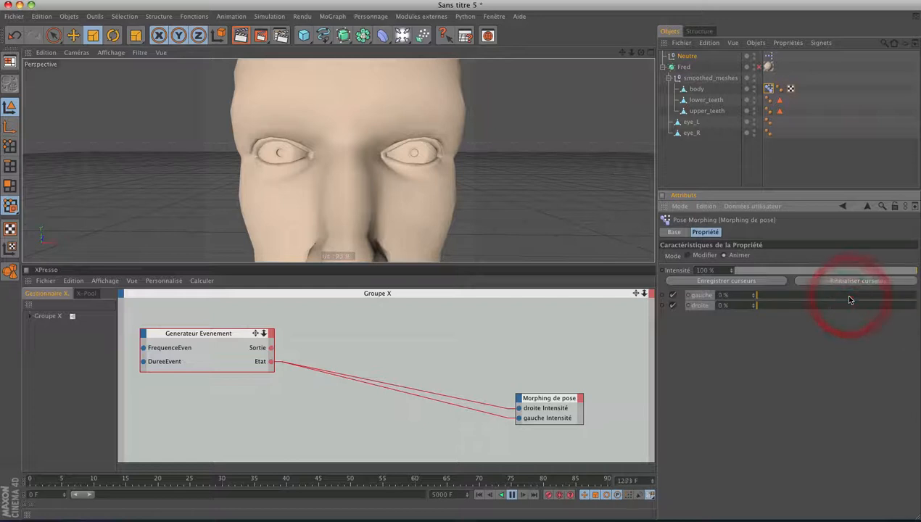
pyautogui.click(762, 395)
# - Copy the user data interface of both the gauche and droite parameters from the body's pose morph tag
pyautogui.click(696, 307)
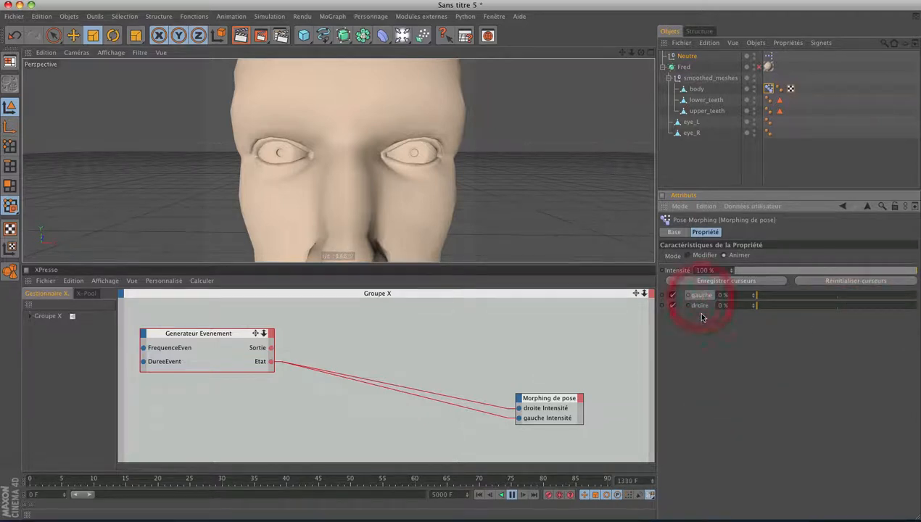
pyautogui.keyDown('super'); pyautogui.click(696, 306); pyautogui.keyUp('super')
pyautogui.rightClick(700, 311)
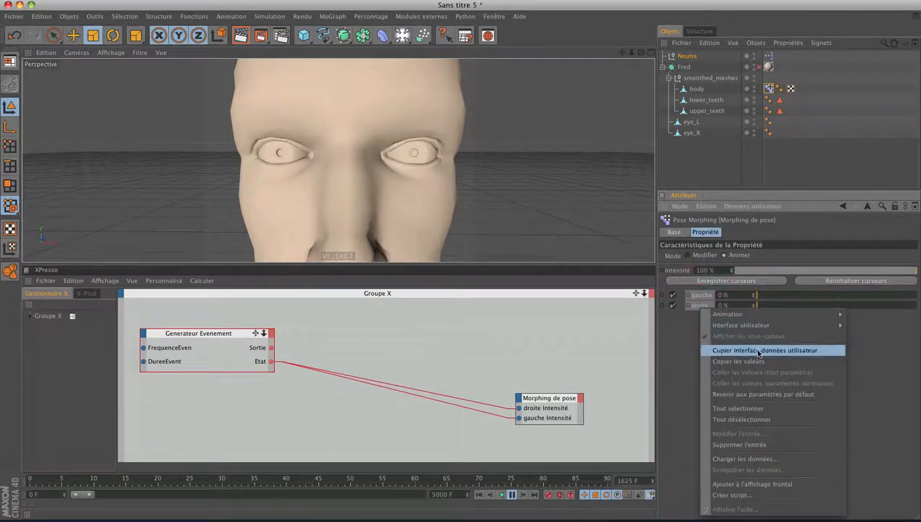
pyautogui.click(796, 352)
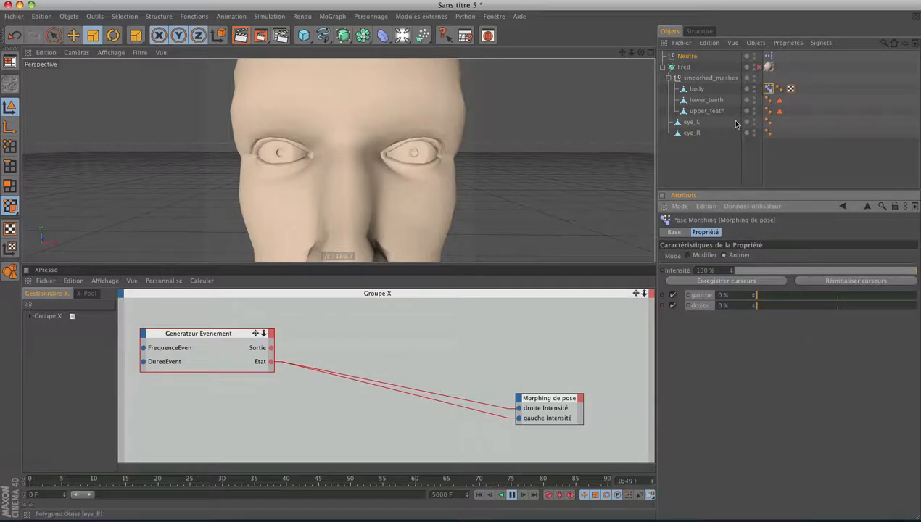
# - Paste the copied gauche Intensité and droite Intensité user data interface onto the Neutre object and accept the entries
pyautogui.click(688, 57)
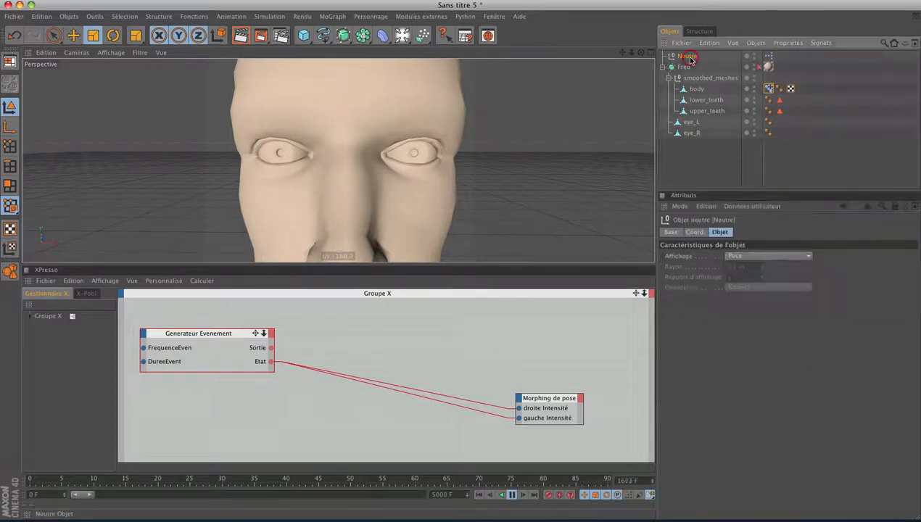
pyautogui.click(754, 207)
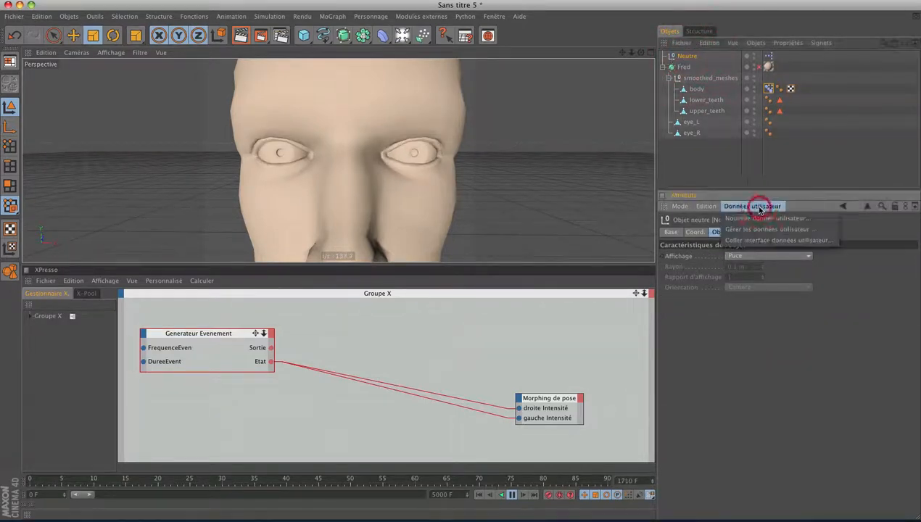
pyautogui.click(789, 241)
pyautogui.click(526, 116)
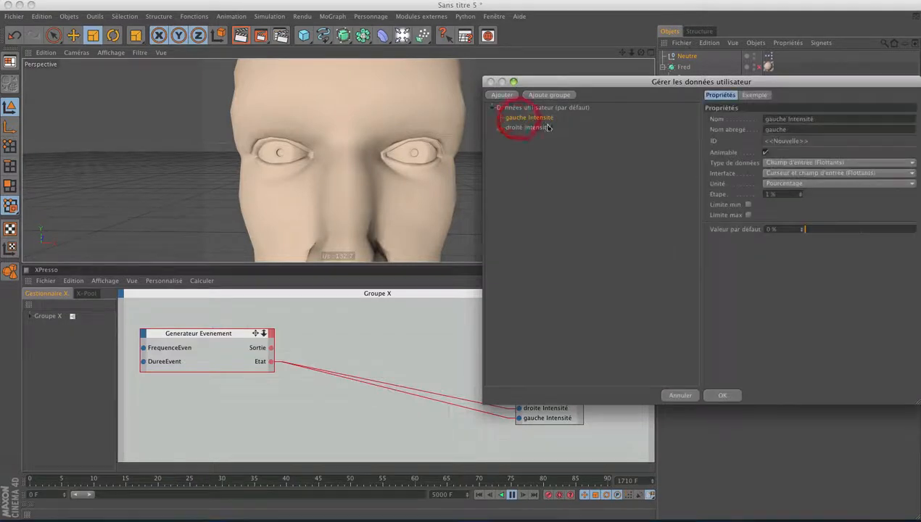
pyautogui.moveTo(630, 87); pyautogui.dragTo(387, 83)
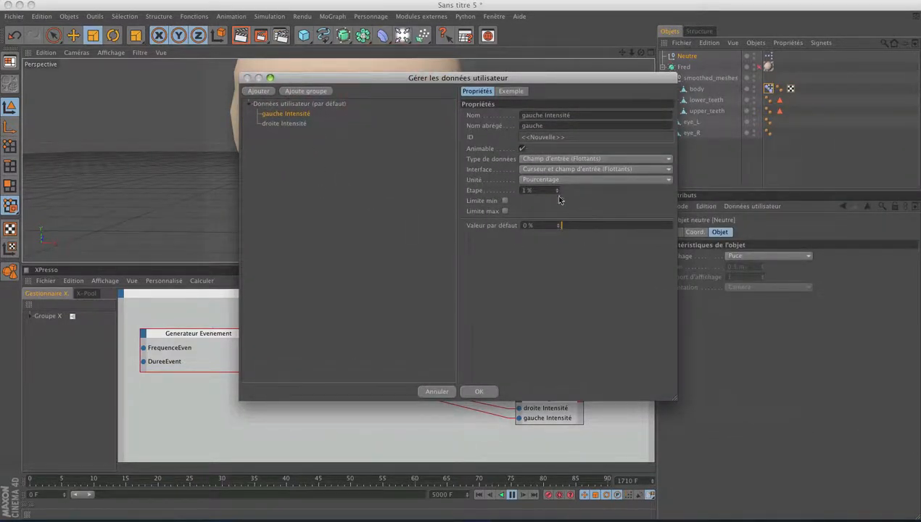
pyautogui.click(479, 392)
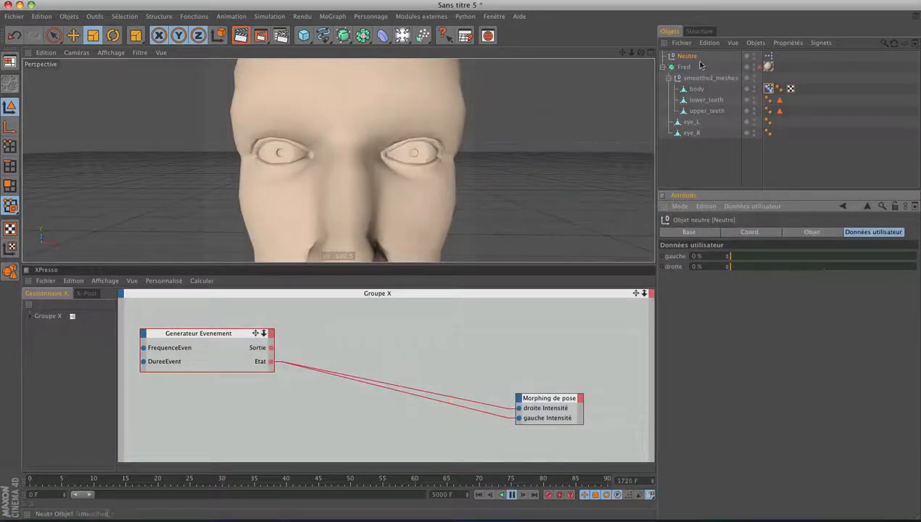
# - Add the Neutre object as a node in Groupe X and arrange it above the Generateur Evenement node
pyautogui.moveTo(688, 57)
pyautogui.mouseDown()
pyautogui.moveTo(387, 354)
pyautogui.moveTo(393, 341)
pyautogui.moveTo(362, 321)
pyautogui.mouseUp()
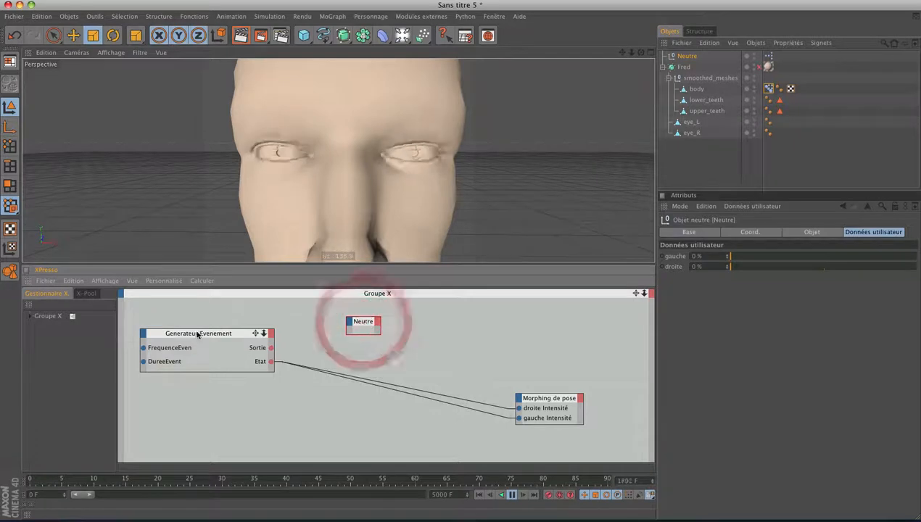
pyautogui.moveTo(197, 335); pyautogui.dragTo(185, 404)
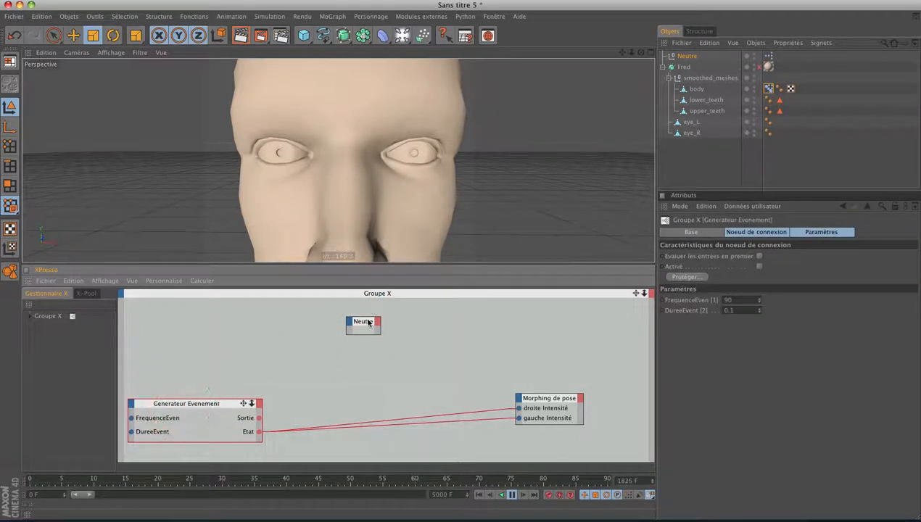
pyautogui.moveTo(370, 322); pyautogui.dragTo(277, 323)
# - Add droite Intensité and gauche Intensité user data output ports to the Neutre node, fit its size and reposition it
pyautogui.click(284, 323)
pyautogui.moveTo(316, 362)
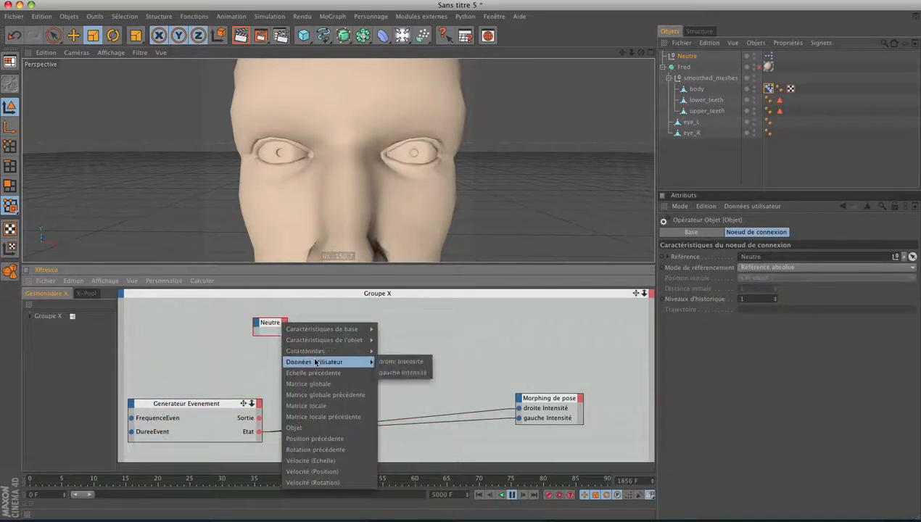
pyautogui.click(401, 361)
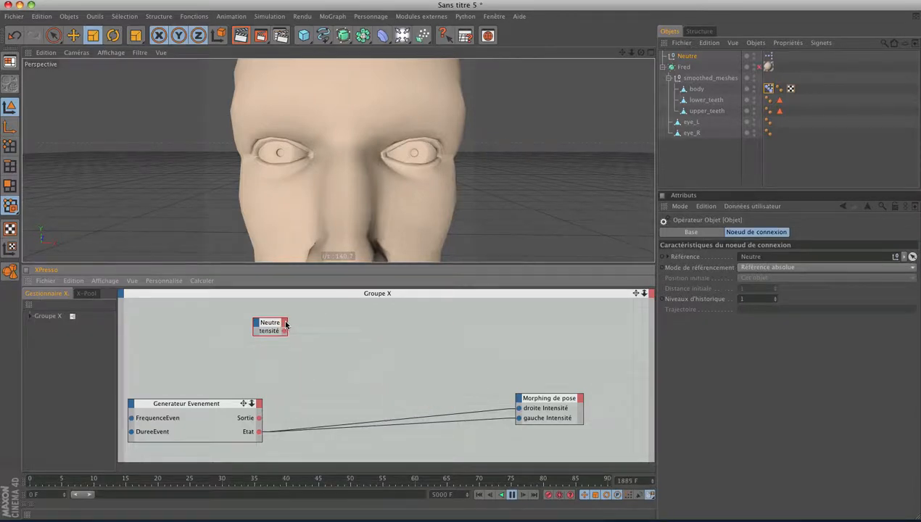
pyautogui.click(286, 324)
pyautogui.moveTo(330, 362)
pyautogui.click(391, 372)
pyautogui.moveTo(276, 324); pyautogui.dragTo(310, 327)
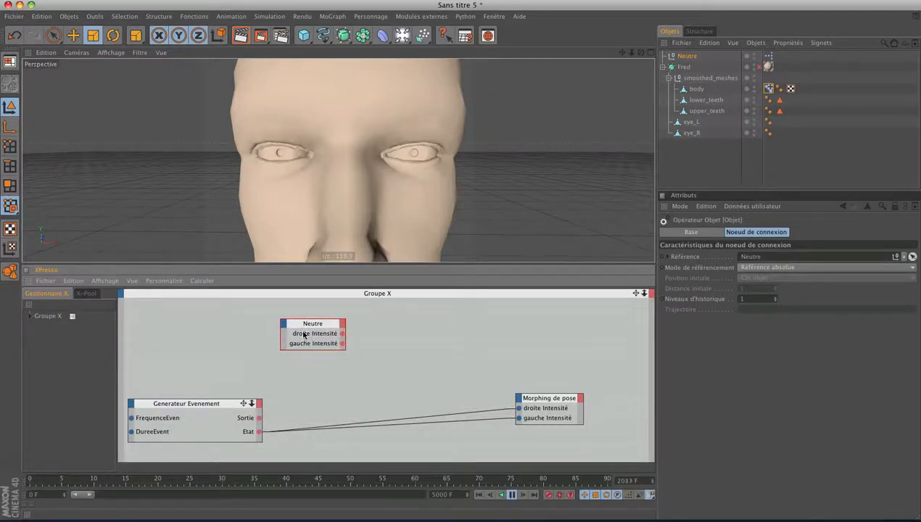
# - Create a Maths:Addition node between the generator and pose morph nodes
pyautogui.rightClick(345, 395)
pyautogui.moveTo(491, 393)
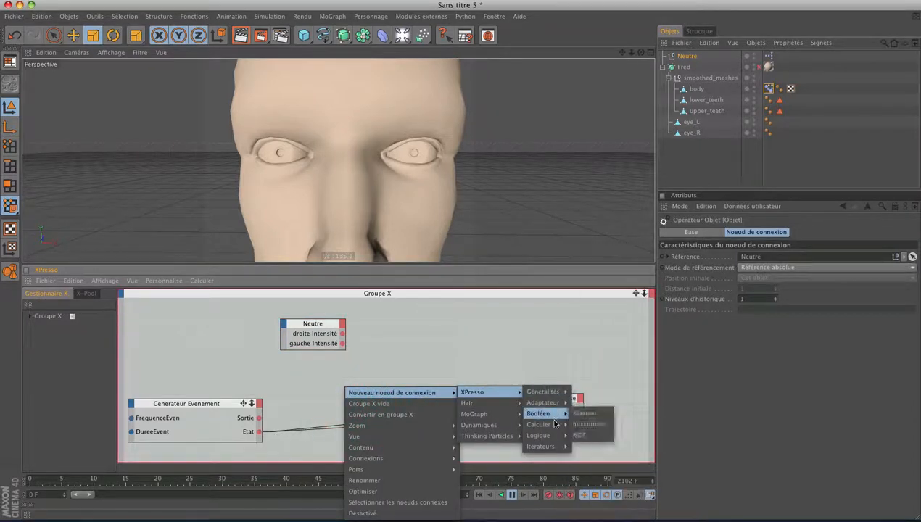
pyautogui.moveTo(541, 425)
pyautogui.click(615, 402)
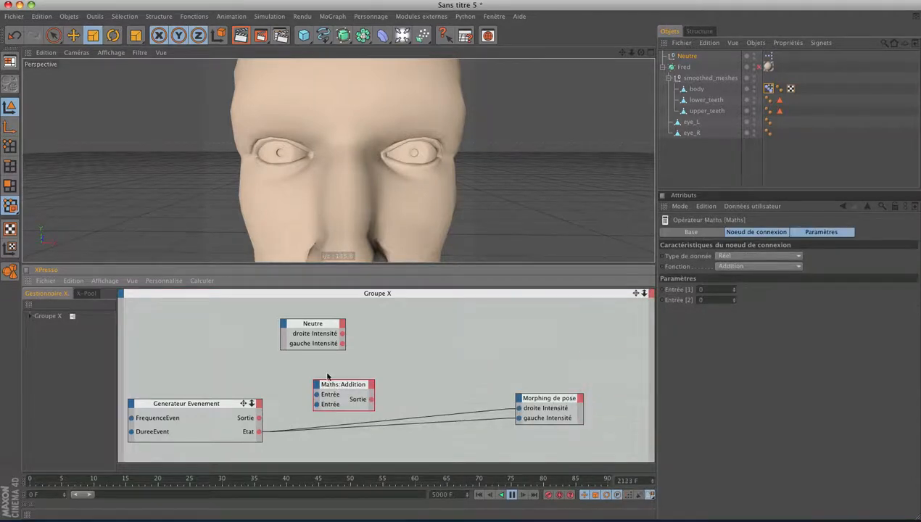
# - Route Neutre's droite Intensité and the generator's Etat through the Maths:Addition node into the pose morph's droite Intensité input
pyautogui.moveTo(310, 330); pyautogui.dragTo(255, 331)
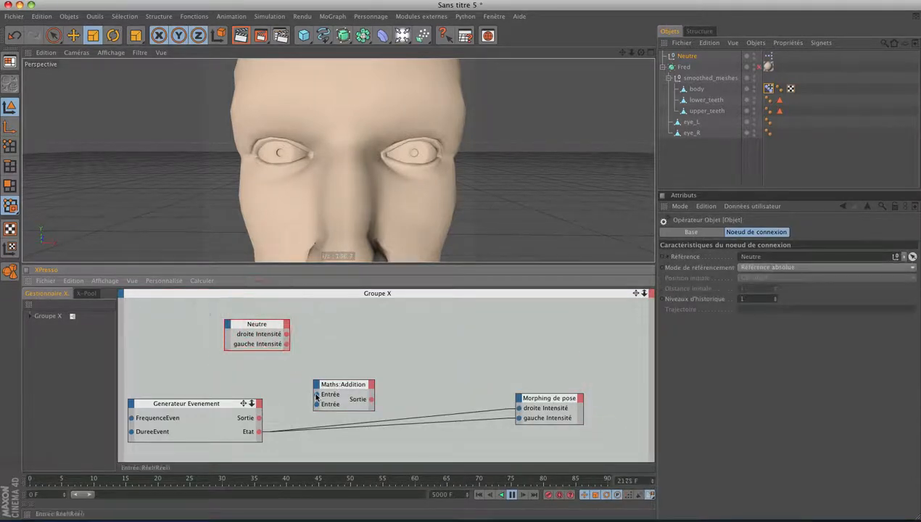
pyautogui.moveTo(287, 337); pyautogui.dragTo(287, 336)
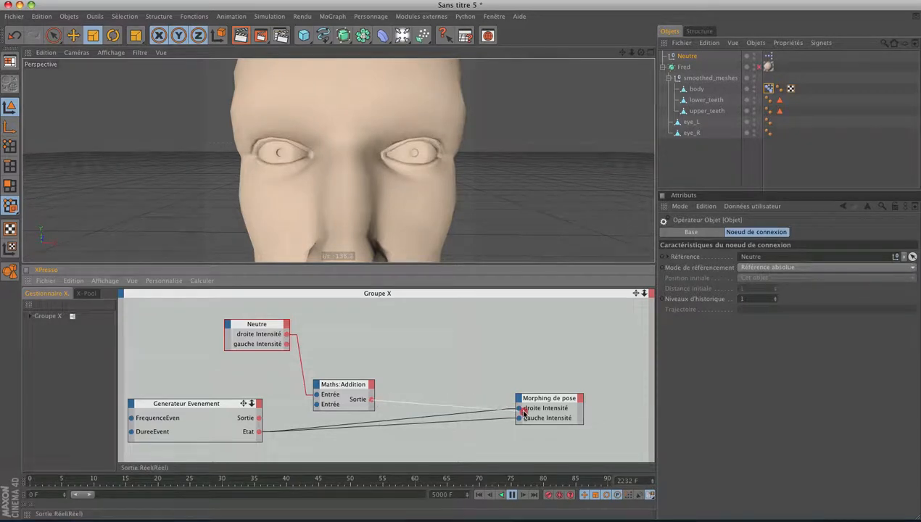
pyautogui.moveTo(523, 412); pyautogui.dragTo(519, 409)
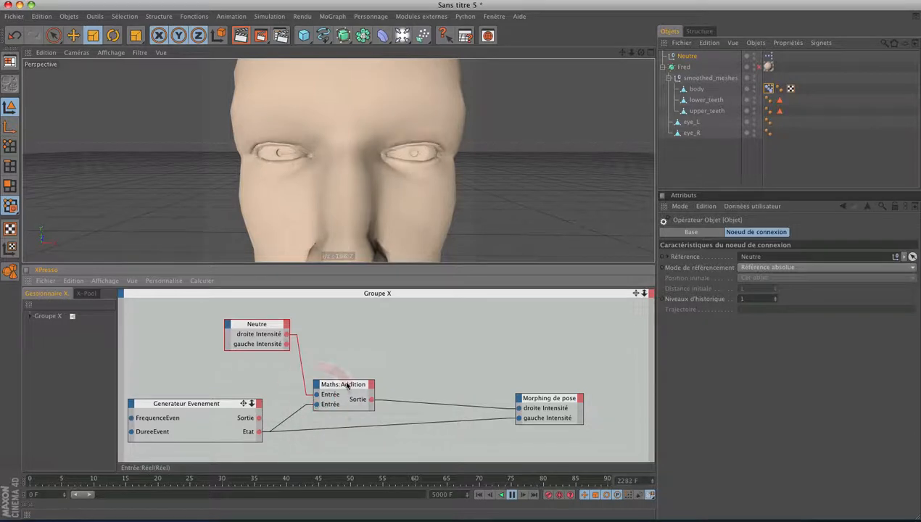
# - Duplicate the Maths:Addition node and use it to feed Neutre's gauche Intensité plus Etat into the pose morph's gauche Intensité input
pyautogui.moveTo(339, 388)
pyautogui.mouseDown()
pyautogui.moveTo(341, 338)
pyautogui.moveTo(348, 391)
pyautogui.moveTo(344, 385)
pyautogui.mouseUp()
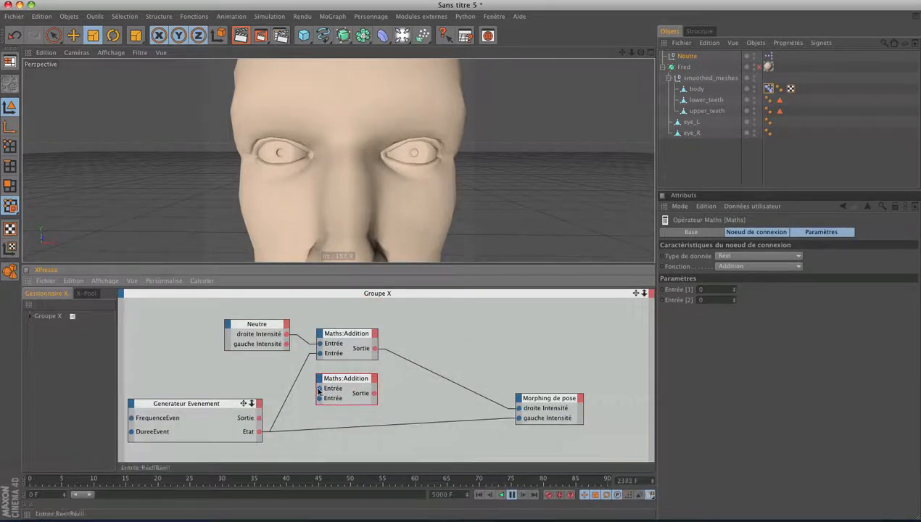
pyautogui.moveTo(287, 347); pyautogui.dragTo(319, 398)
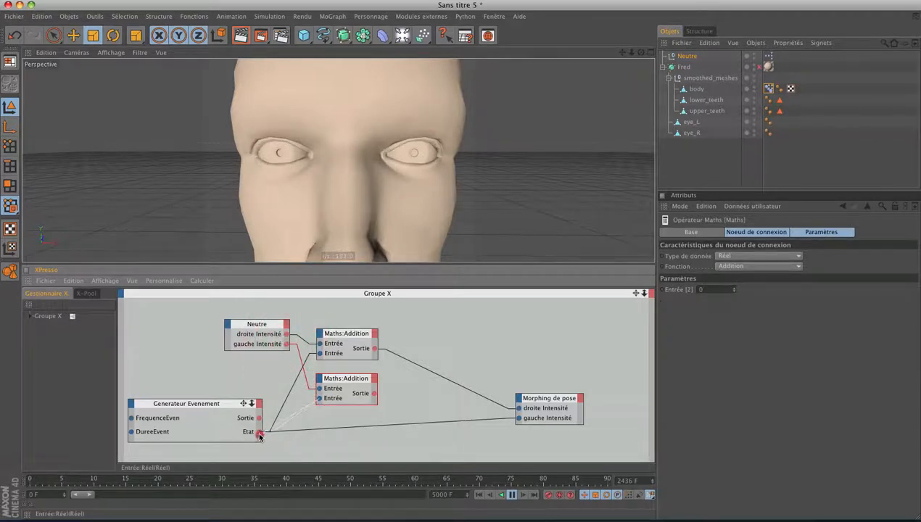
pyautogui.moveTo(259, 433); pyautogui.dragTo(319, 389)
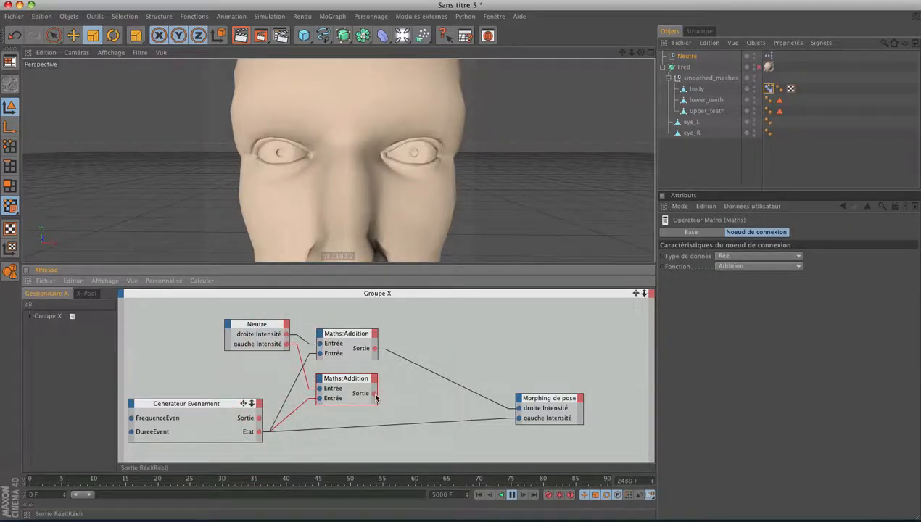
pyautogui.moveTo(377, 396); pyautogui.dragTo(517, 419)
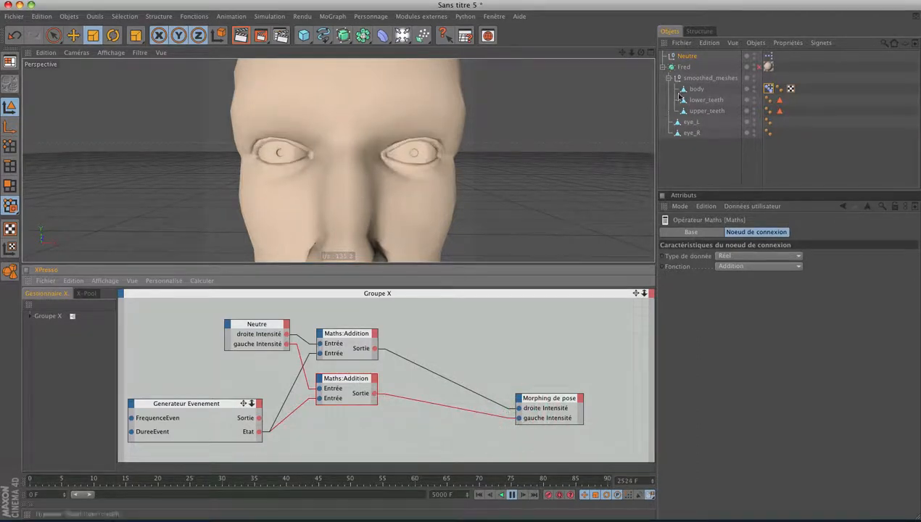
# - Push Neutre's gauche value to 444 % and inspect the pose morph sliders and the deformed eyelid up close
pyautogui.click(685, 57)
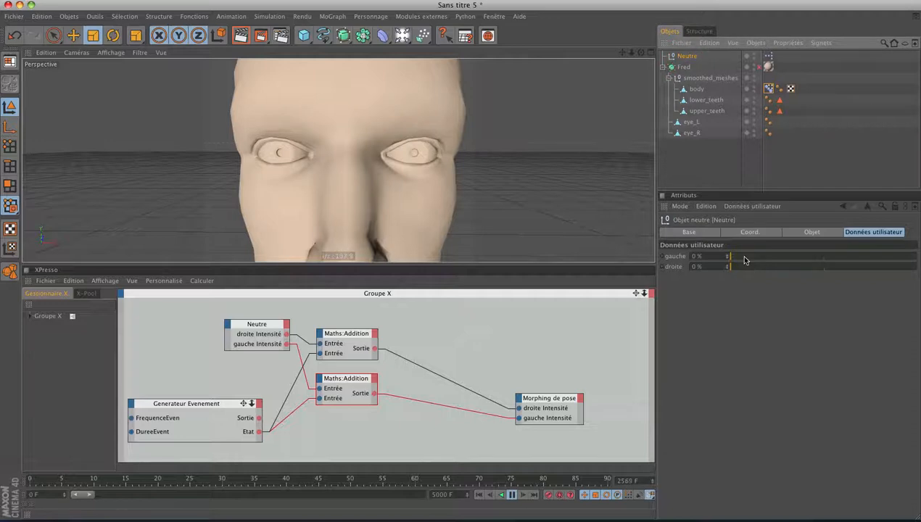
pyautogui.moveTo(745, 260); pyautogui.dragTo(825, 261)
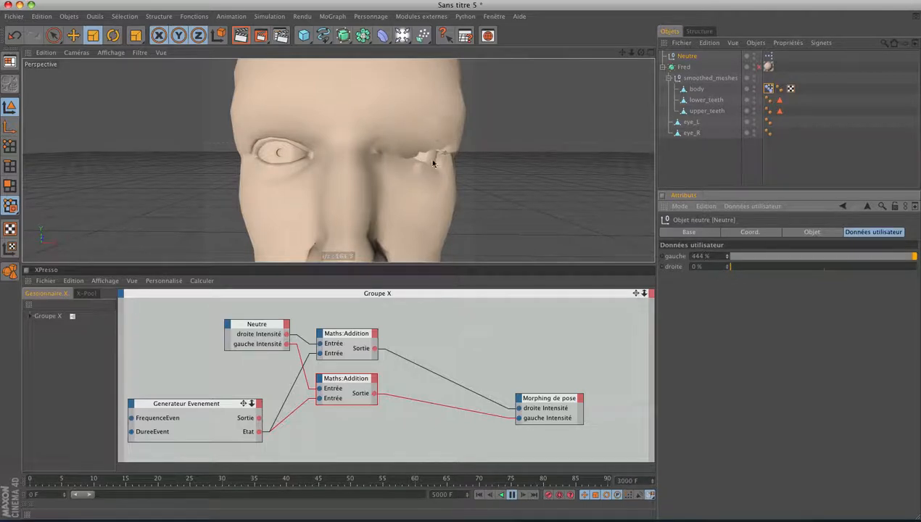
pyautogui.click(768, 89)
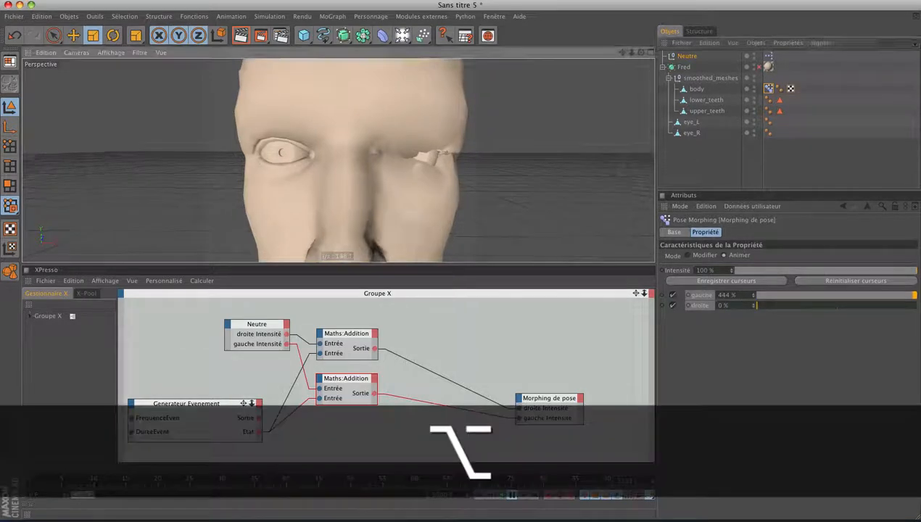
pyautogui.keyDown('alt'); pyautogui.moveTo(445, 220); pyautogui.dragTo(411, 212); pyautogui.keyUp('alt')
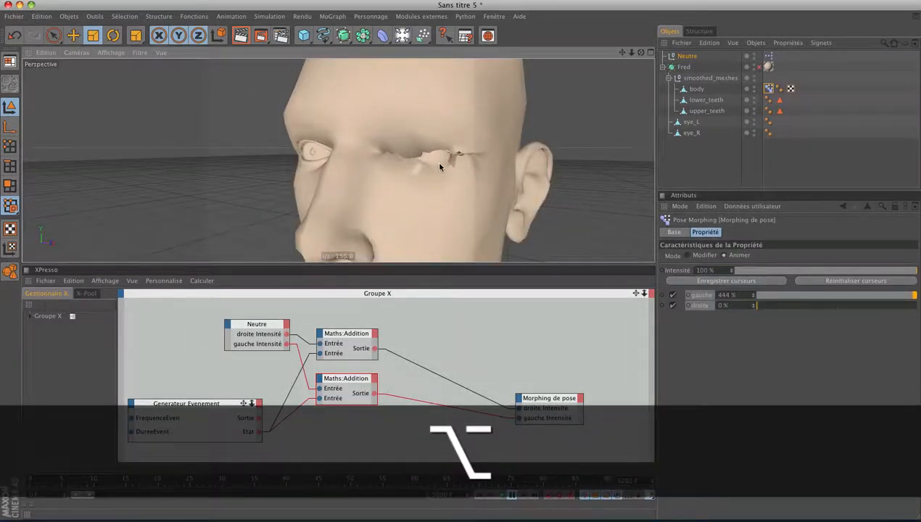
# - Set Neutre's gauche value to 100 % and check the closed eyelid
pyautogui.click(688, 57)
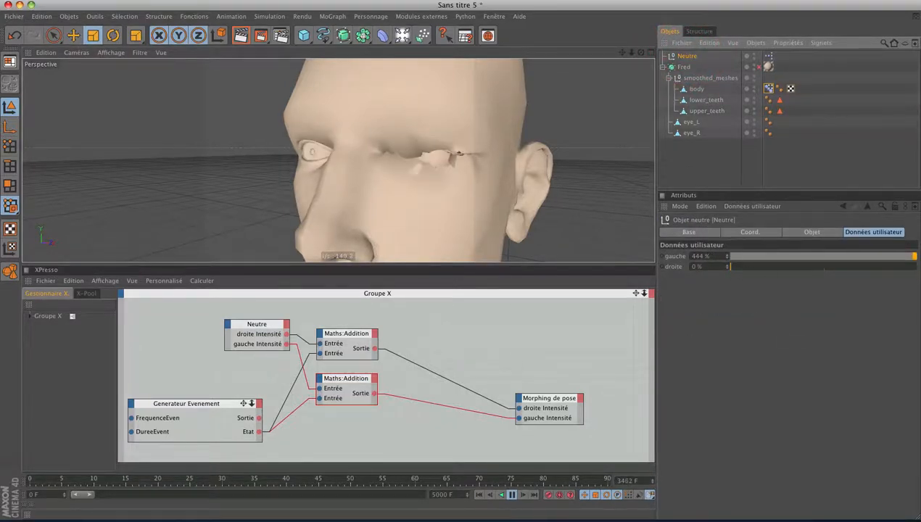
pyautogui.click(611, 251)
pyautogui.write('100')
pyautogui.press('Return')
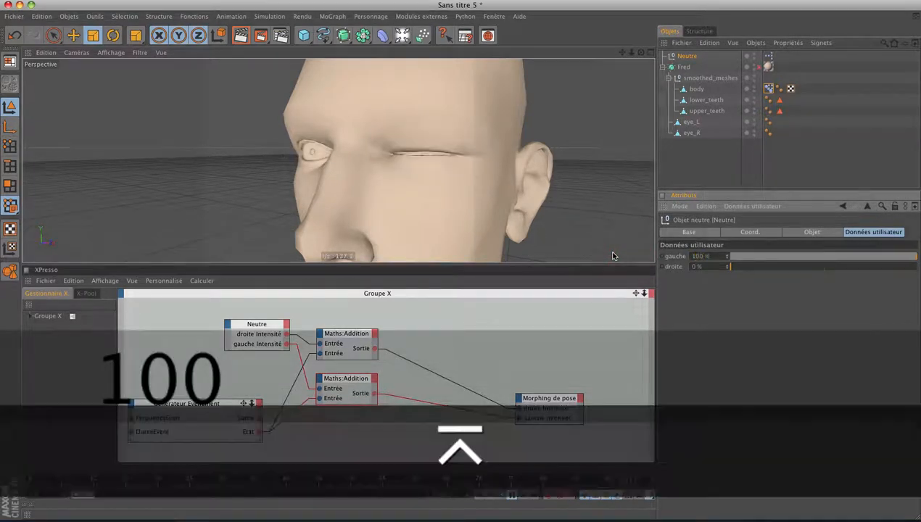
pyautogui.keyDown('alt'); pyautogui.moveTo(433, 162); pyautogui.dragTo(467, 170); pyautogui.keyUp('alt')
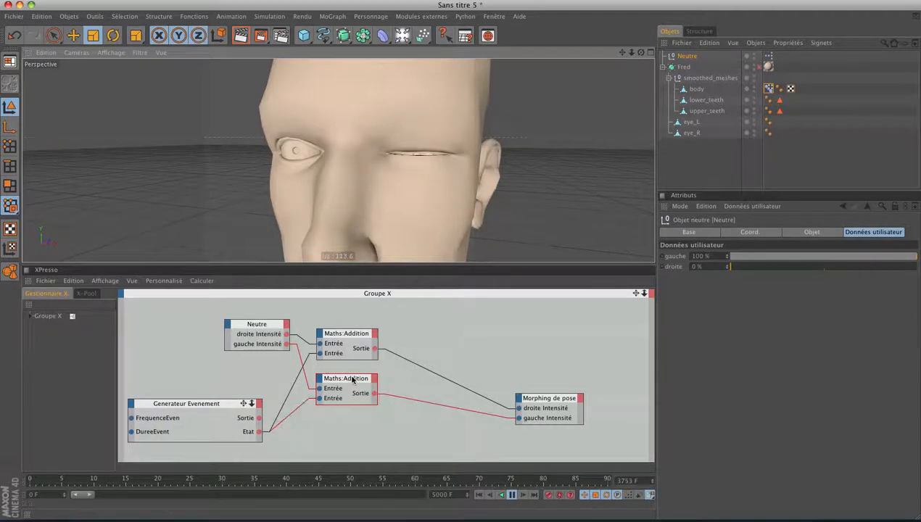
# - Reposition the Morphing de pose node in the XPresso group and set Neutre's gauche value to 0 %
pyautogui.moveTo(556, 400); pyautogui.dragTo(552, 361)
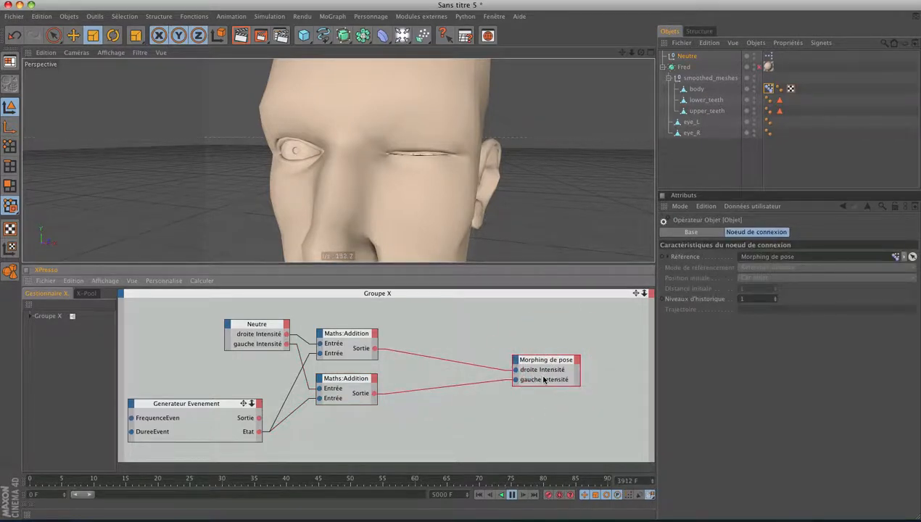
pyautogui.moveTo(544, 364); pyautogui.dragTo(561, 373)
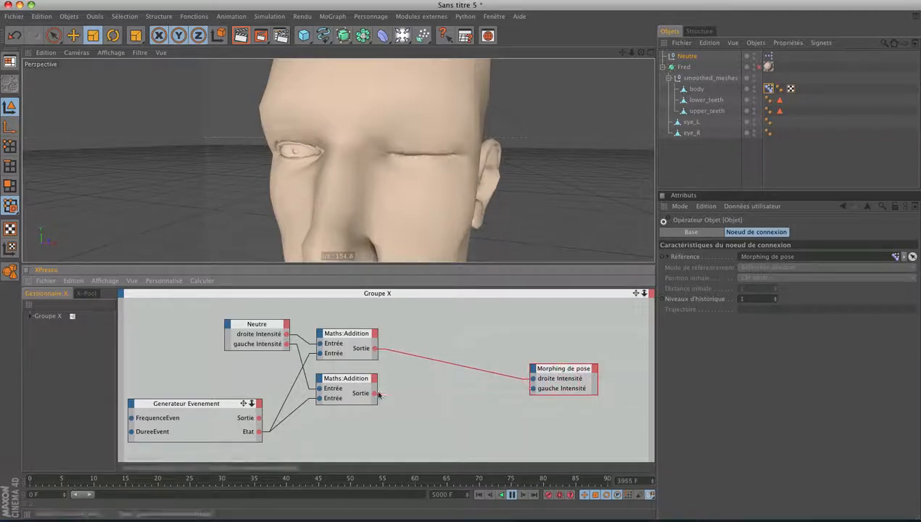
pyautogui.click(687, 56)
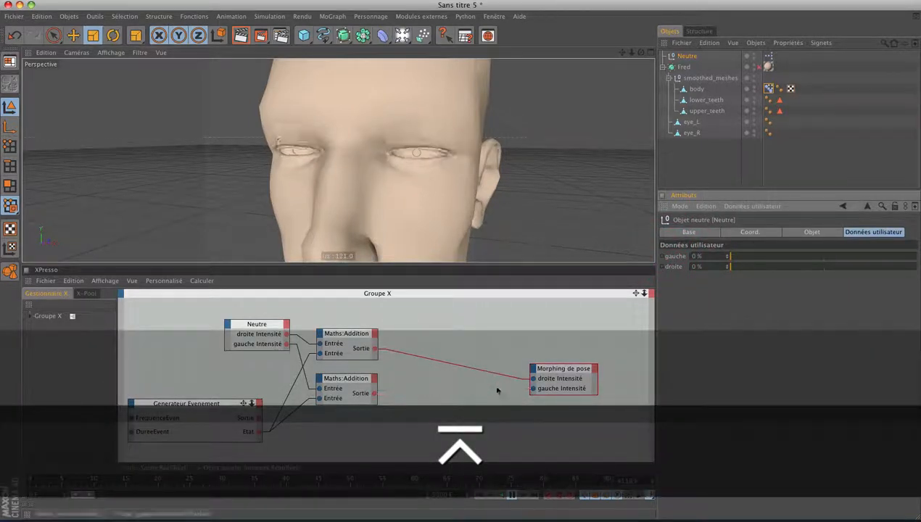
# - Create a Clamper calculation node between the additions and the pose morph, with its Maximum set to 1
pyautogui.rightClick(464, 341)
pyautogui.moveTo(589, 346)
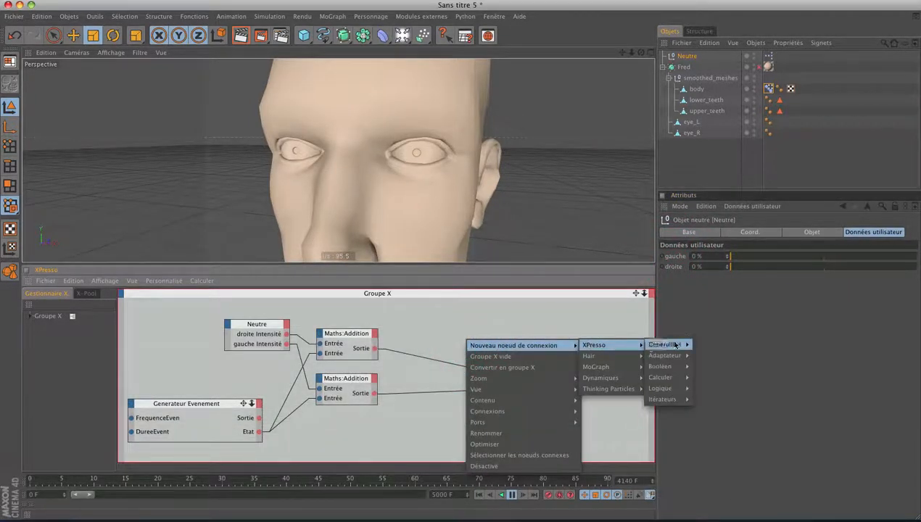
pyautogui.moveTo(673, 377)
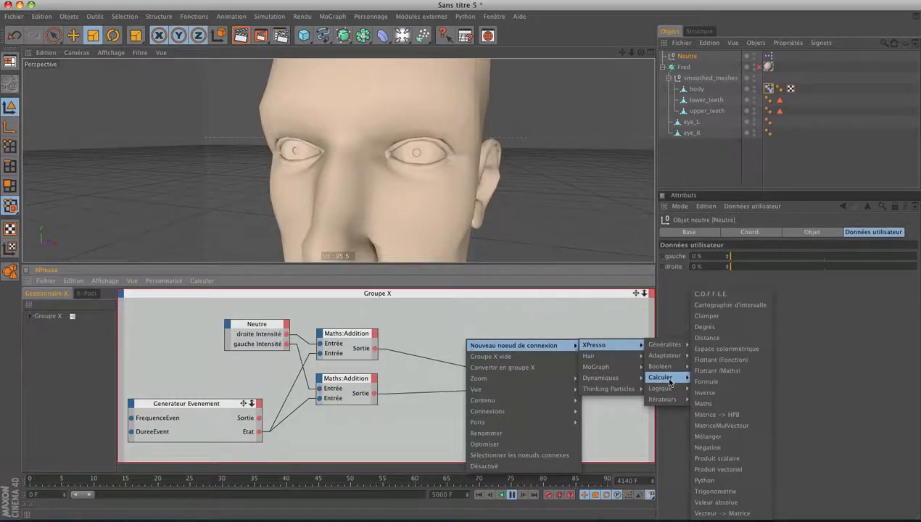
pyautogui.click(707, 316)
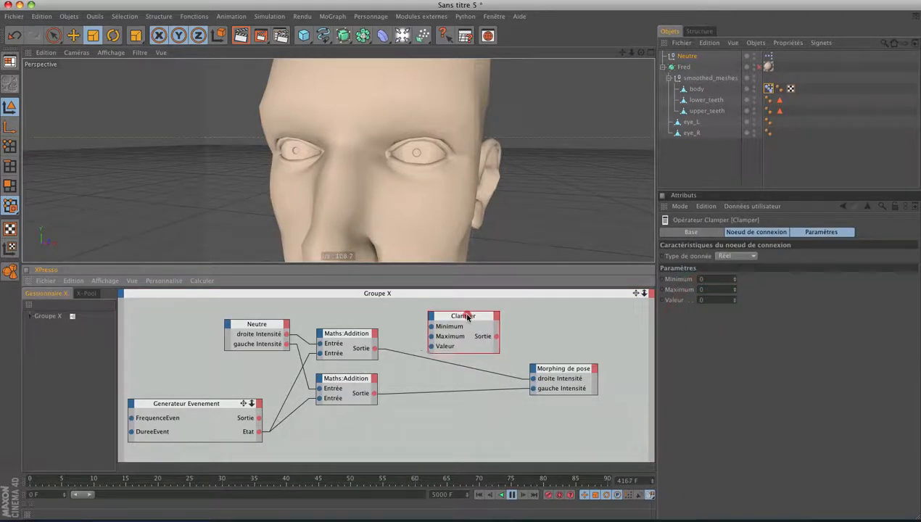
pyautogui.moveTo(468, 317); pyautogui.dragTo(466, 312)
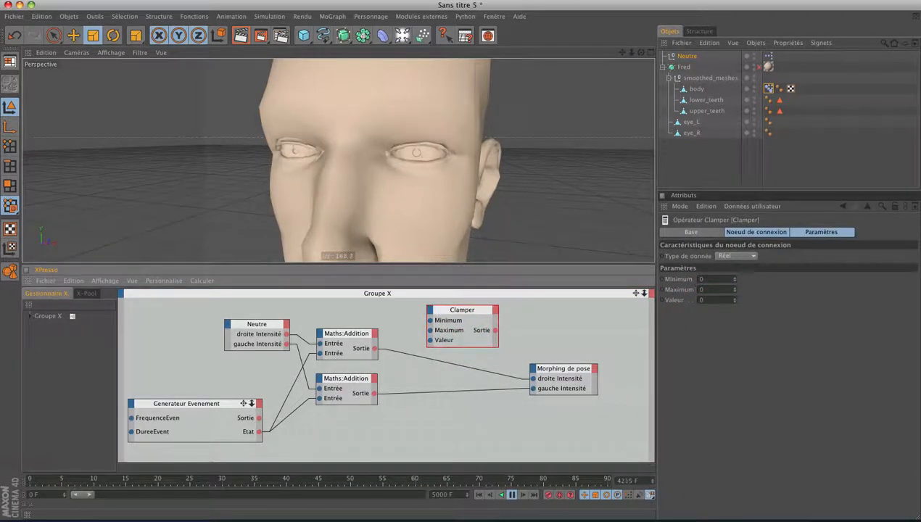
pyautogui.click(698, 289)
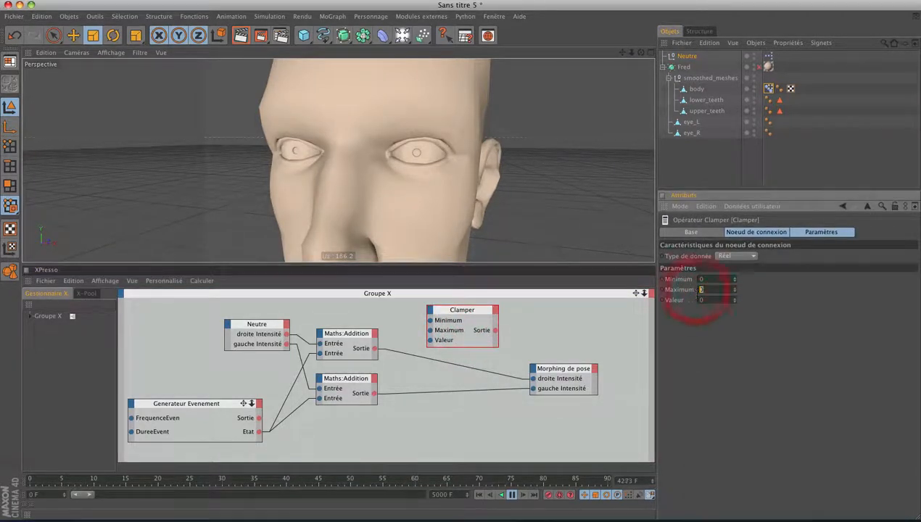
pyautogui.write('1')
pyautogui.press('Return')
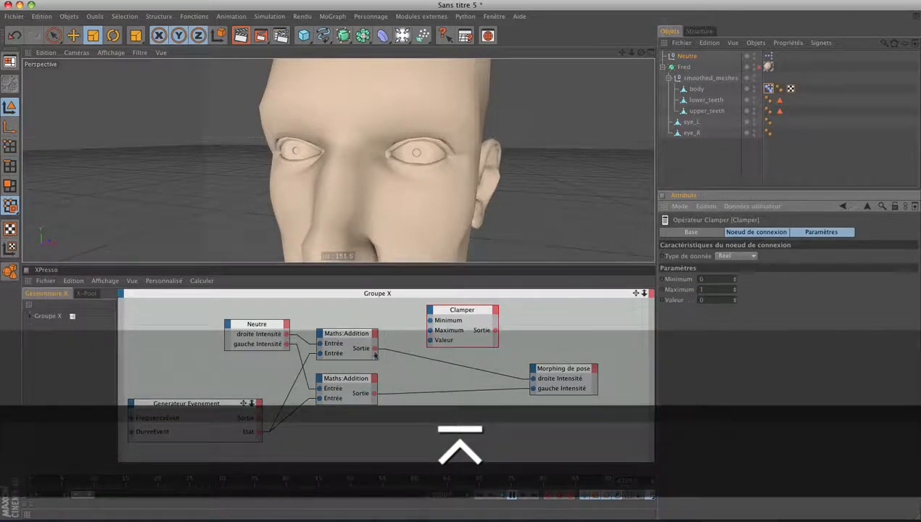
# - Route the first Maths:Addition through the Clamper into droite Intensité, and duplicate the Clamper to route the second addition into gauche Intensité
pyautogui.moveTo(375, 349); pyautogui.dragTo(430, 341)
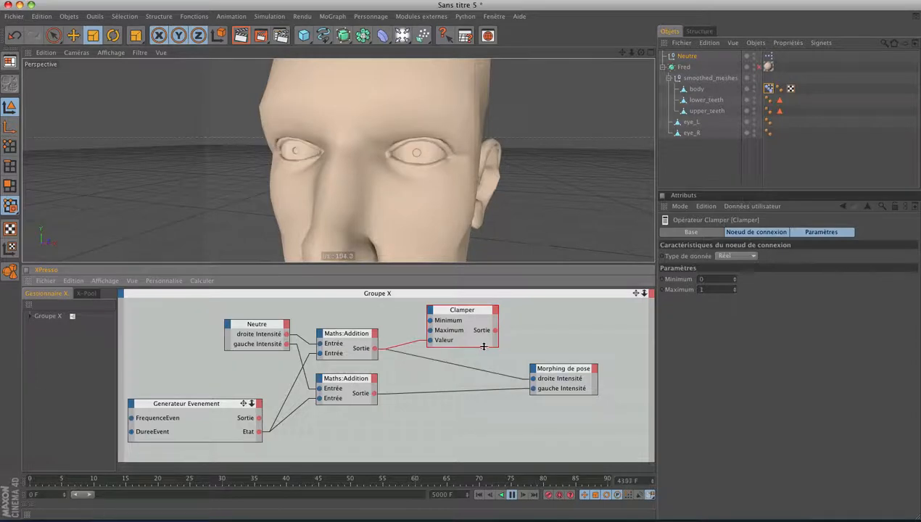
pyautogui.moveTo(496, 332); pyautogui.dragTo(532, 379)
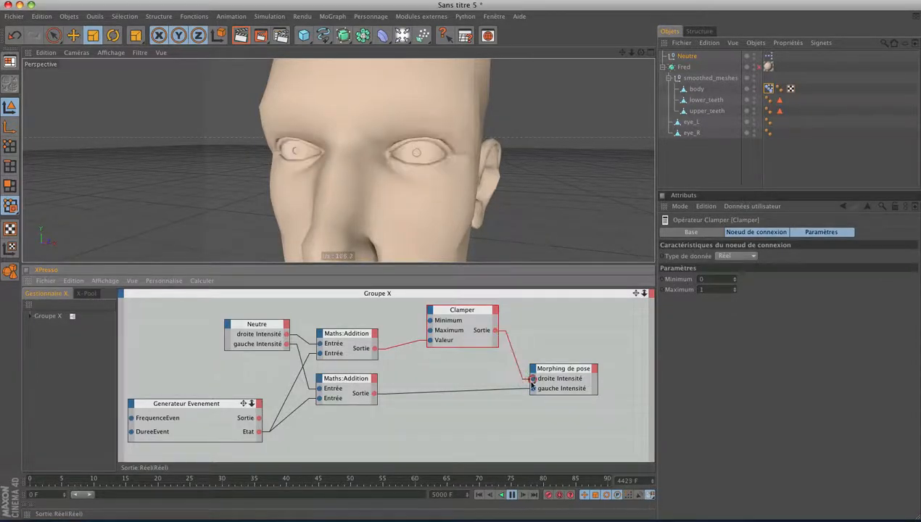
pyautogui.press('ctrl')
pyautogui.keyDown('ctrl'); pyautogui.moveTo(457, 335); pyautogui.dragTo(455, 386); pyautogui.keyUp('ctrl')
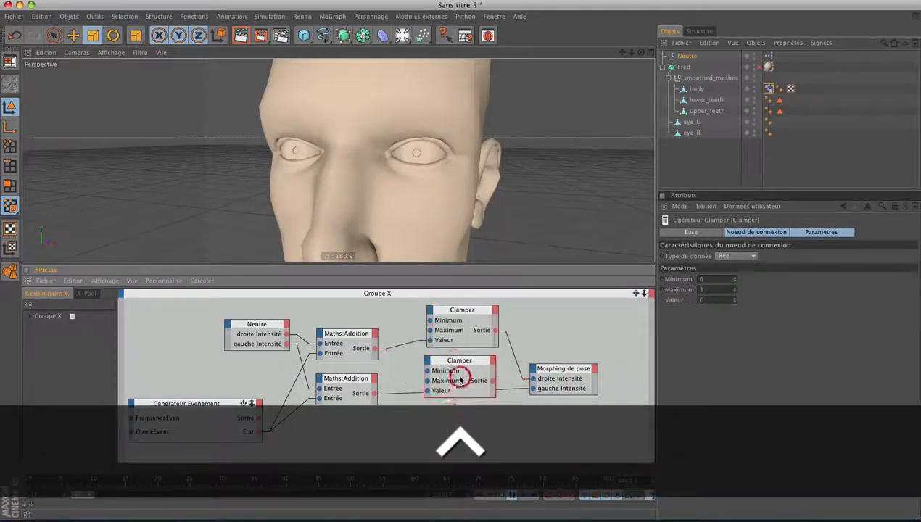
pyautogui.moveTo(376, 399); pyautogui.dragTo(374, 393)
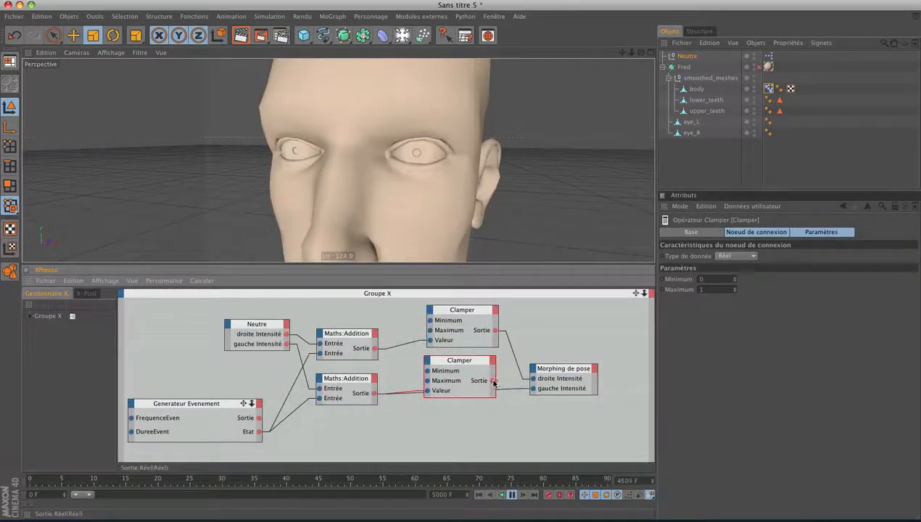
pyautogui.moveTo(534, 392); pyautogui.dragTo(535, 390)
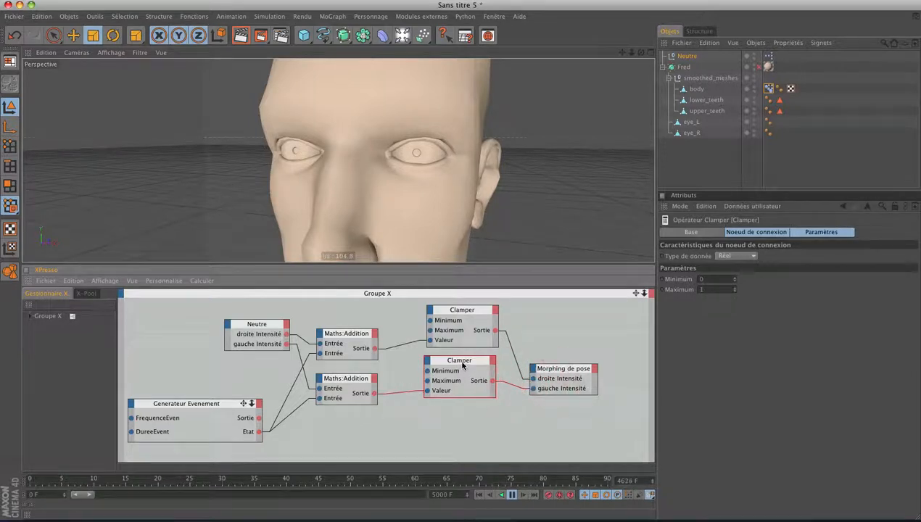
pyautogui.moveTo(458, 362); pyautogui.dragTo(458, 378)
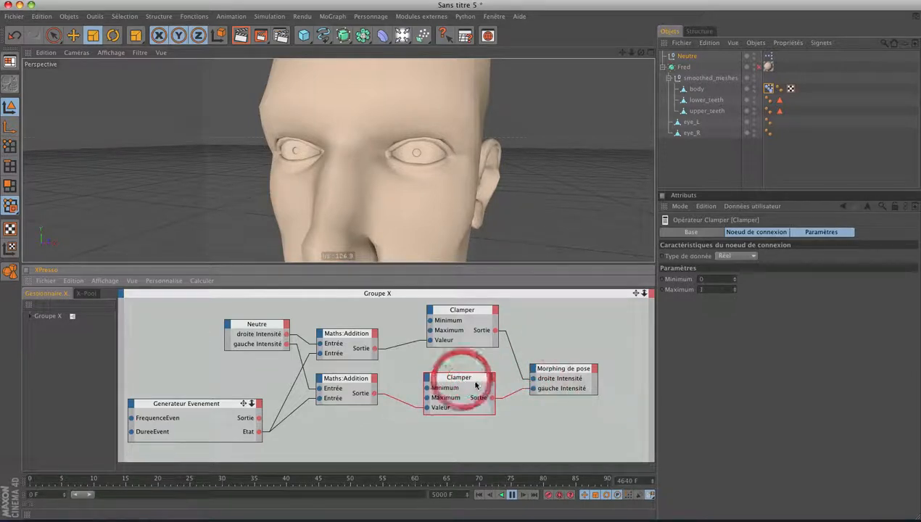
# - Test the clamping by raising Neutre's gauche value to 805 % and examining the closed eyelid from several angles
pyautogui.click(679, 57)
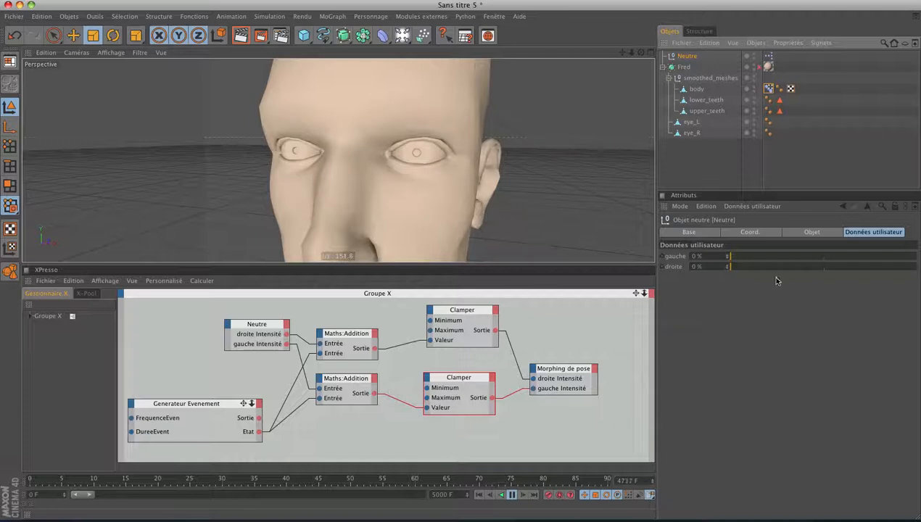
pyautogui.moveTo(727, 257); pyautogui.dragTo(914, 257)
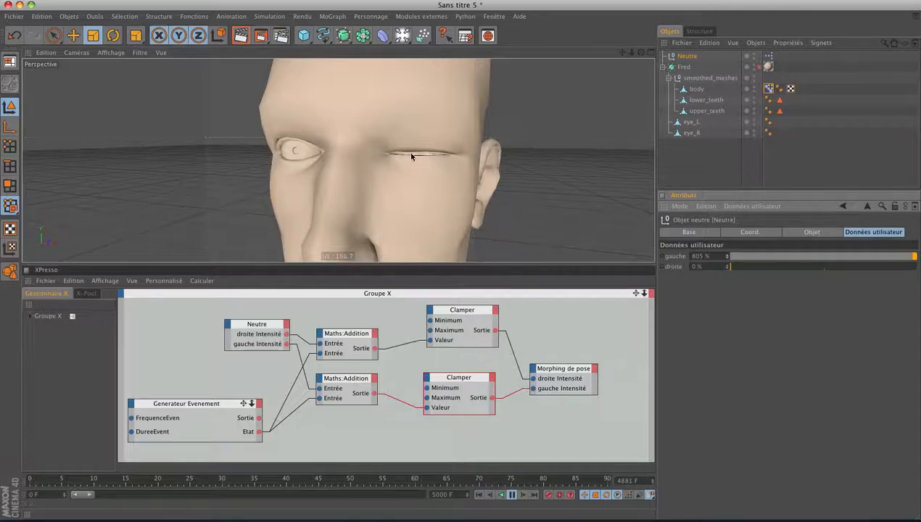
pyautogui.keyDown('alt'); pyautogui.moveTo(416, 157); pyautogui.dragTo(490, 174, button='right'); pyautogui.keyUp('alt')
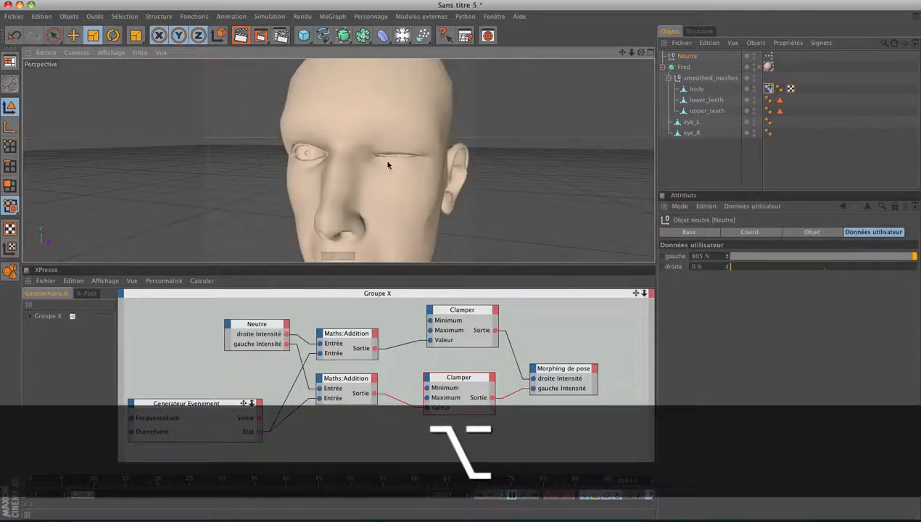
pyautogui.keyDown('alt'); pyautogui.moveTo(387, 166); pyautogui.dragTo(464, 165, button='right'); pyautogui.keyUp('alt')
pyautogui.keyDown('alt'); pyautogui.moveTo(427, 185); pyautogui.dragTo(430, 192); pyautogui.keyUp('alt')
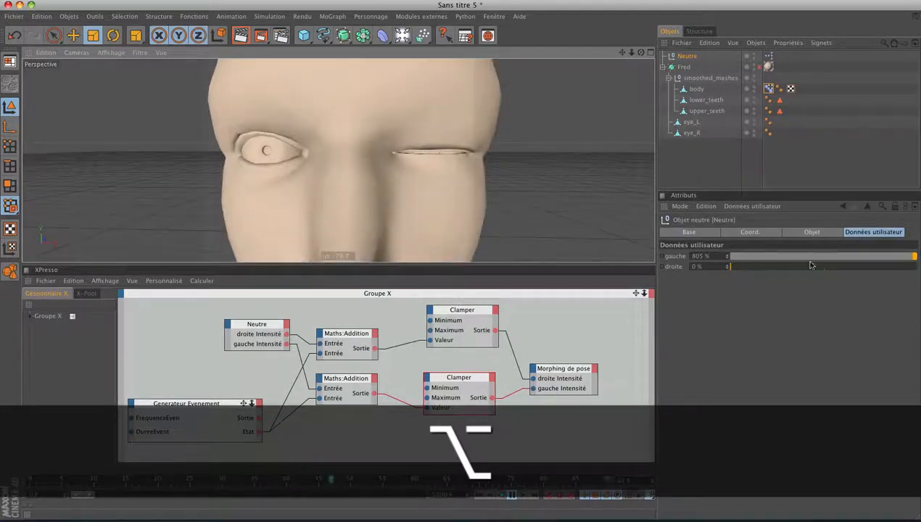
# - Set Neutre's gauche value to about 13 % and droite to about 44 %
pyautogui.moveTo(771, 256); pyautogui.dragTo(827, 268)
pyautogui.click(761, 256)
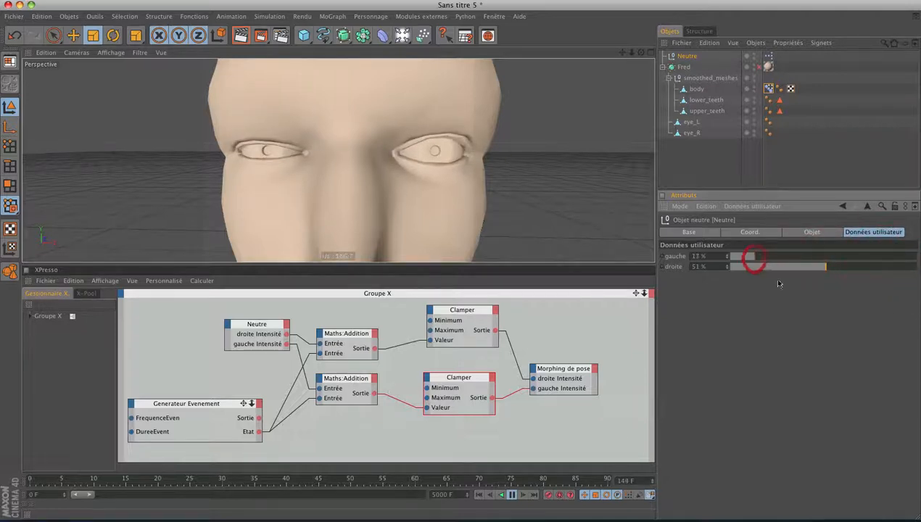
pyautogui.click(812, 267)
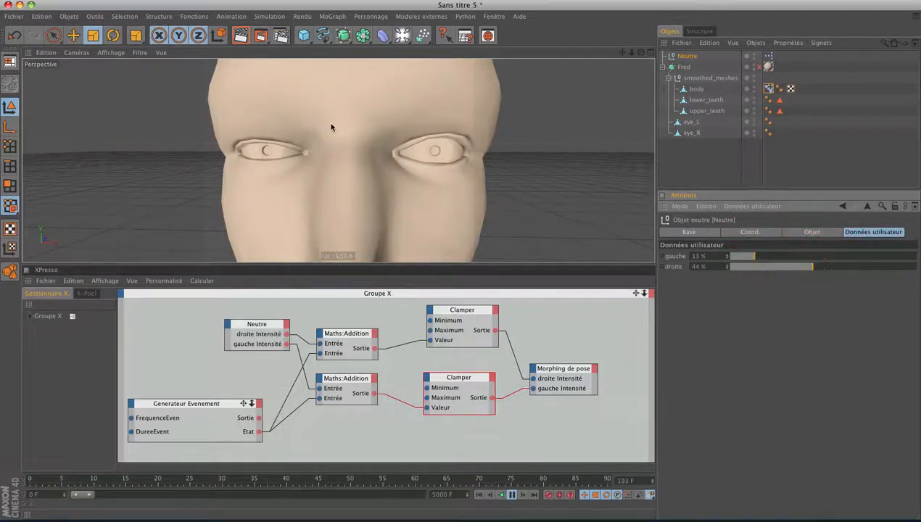
# - Set the FrequenceEven parameter of the Generateur Evenement node to 20
pyautogui.click(214, 410)
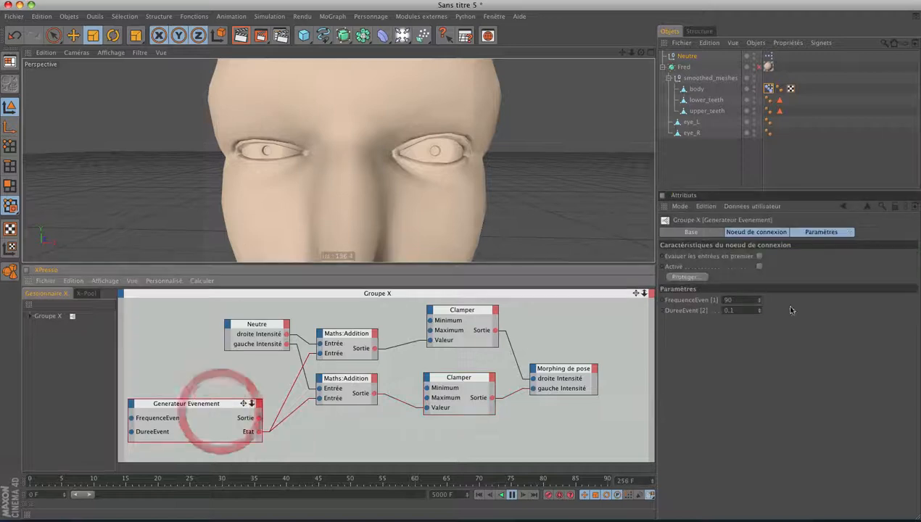
pyautogui.click(681, 307)
pyautogui.press('Return')
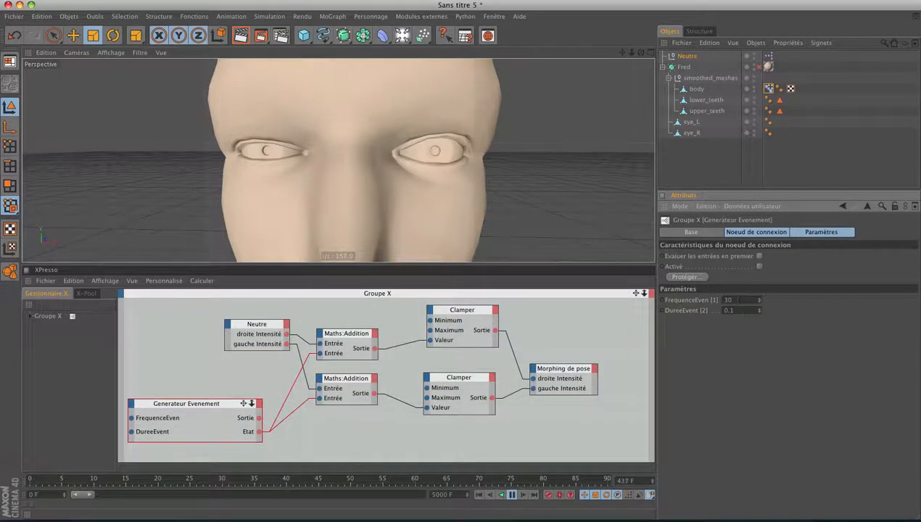
pyautogui.write('20')
pyautogui.press('Return')
# - Add an Activer input port as the first input of Generateur Evenement, and move the generator and Neutre nodes further apart
pyautogui.moveTo(218, 405); pyautogui.dragTo(245, 406)
pyautogui.click(160, 404)
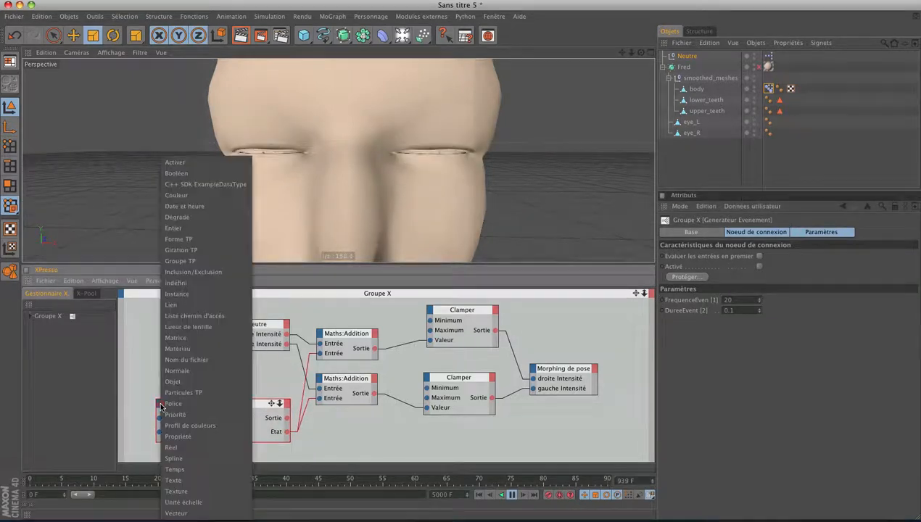
pyautogui.click(196, 162)
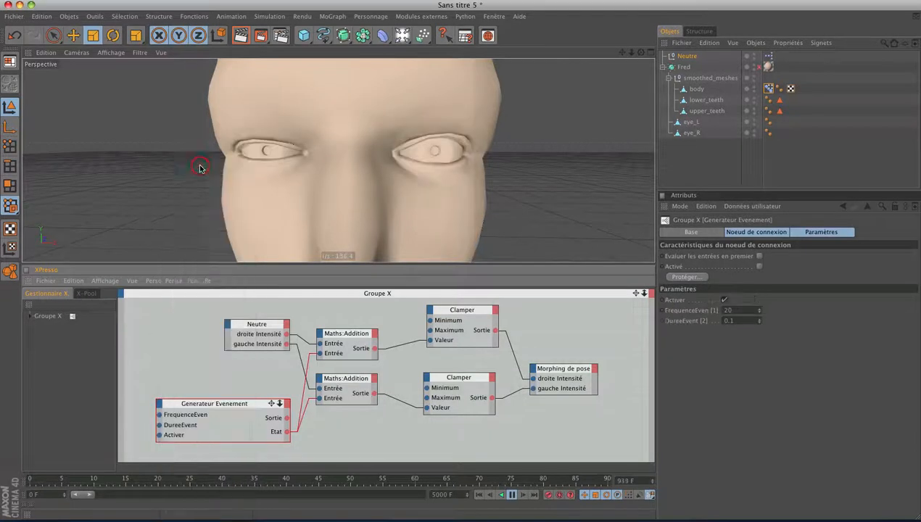
pyautogui.moveTo(174, 436); pyautogui.dragTo(177, 415)
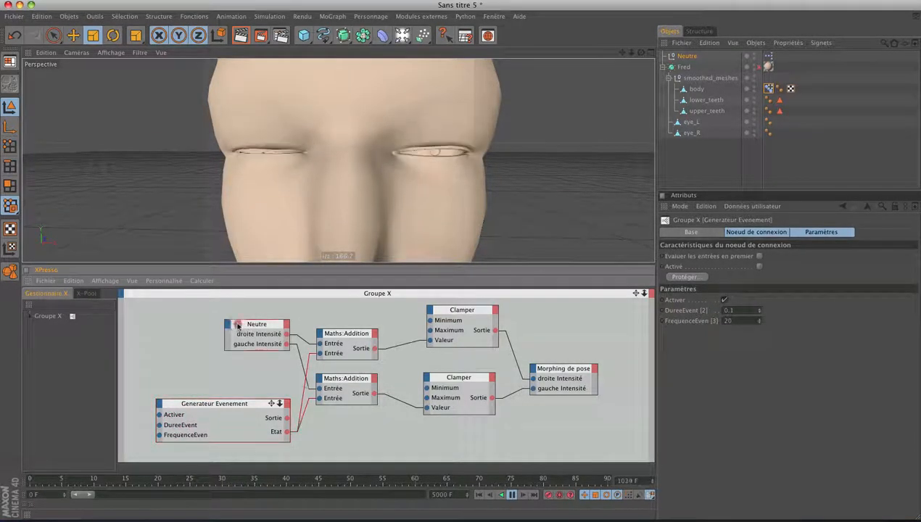
pyautogui.moveTo(232, 324); pyautogui.dragTo(149, 325)
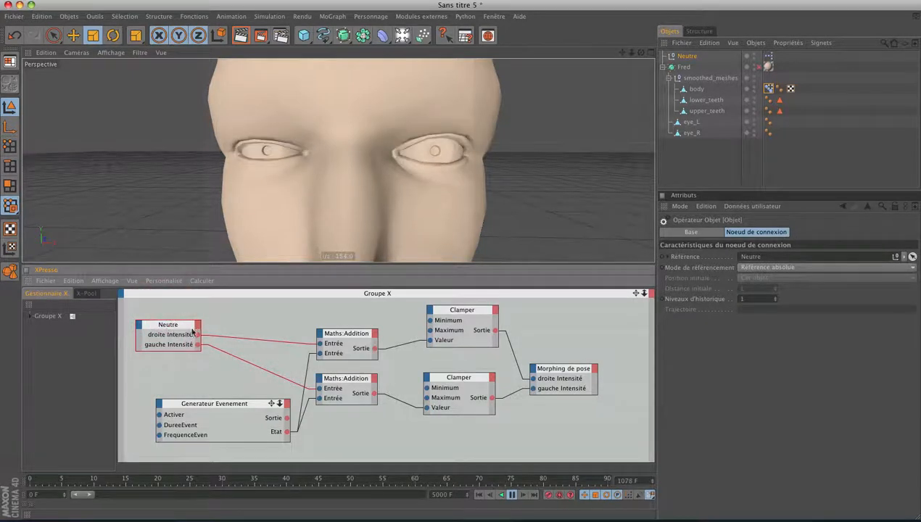
pyautogui.click(172, 412)
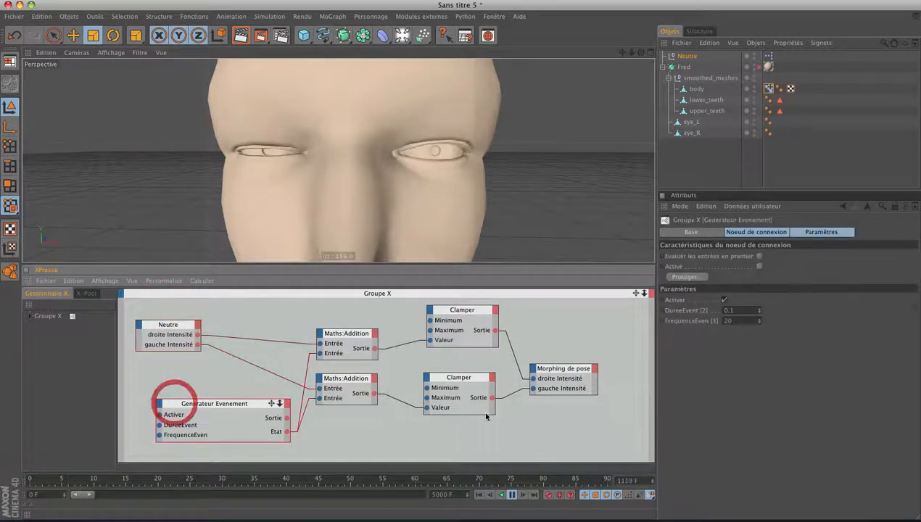
# - Deactivate the Generateur Evenement node, and set Neutre's gauche value to about 38 % and droite to about 31 %
pyautogui.click(724, 300)
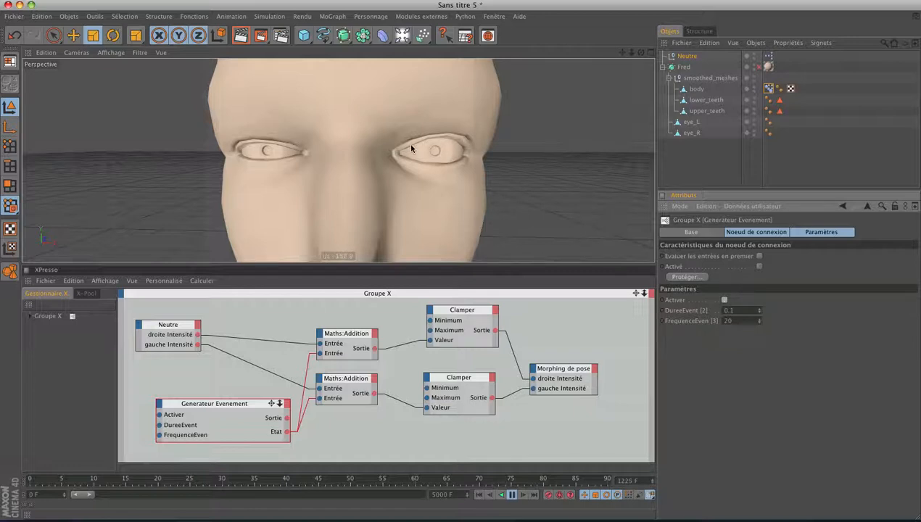
pyautogui.click(688, 58)
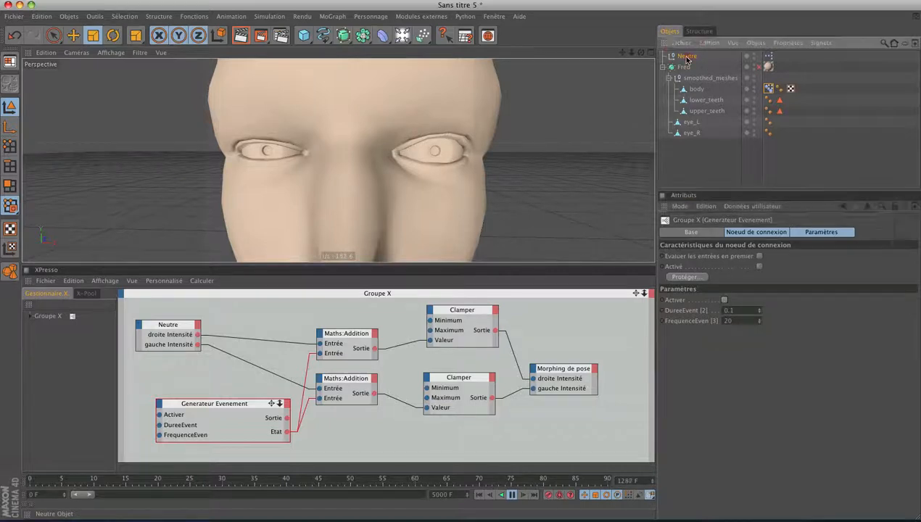
pyautogui.moveTo(762, 258)
pyautogui.mouseDown()
pyautogui.moveTo(876, 258)
pyautogui.moveTo(727, 258)
pyautogui.moveTo(900, 258)
pyautogui.moveTo(737, 260)
pyautogui.moveTo(850, 266)
pyautogui.moveTo(785, 257)
pyautogui.moveTo(820, 257)
pyautogui.moveTo(751, 267)
pyautogui.mouseUp()
pyautogui.moveTo(811, 257); pyautogui.dragTo(788, 267)
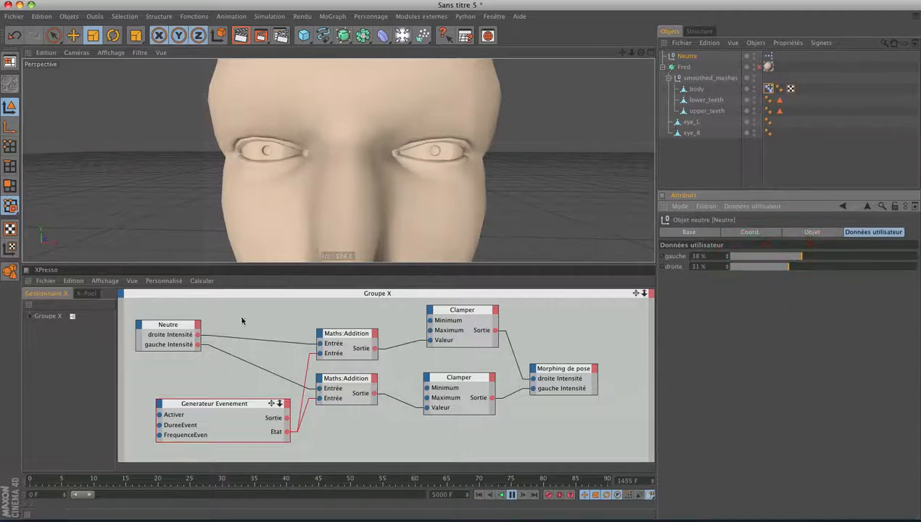
# - Reactivate the Generateur Evenement node with its Activer parameter
pyautogui.click(213, 407)
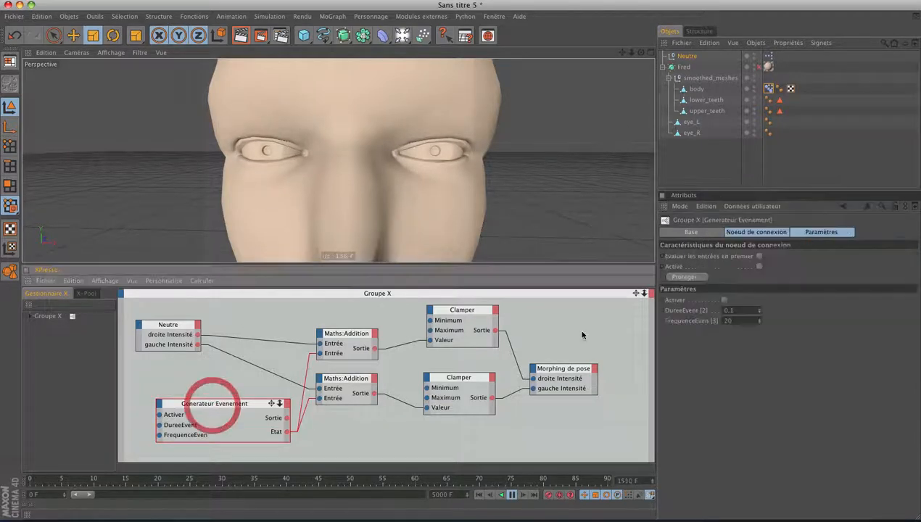
pyautogui.click(724, 301)
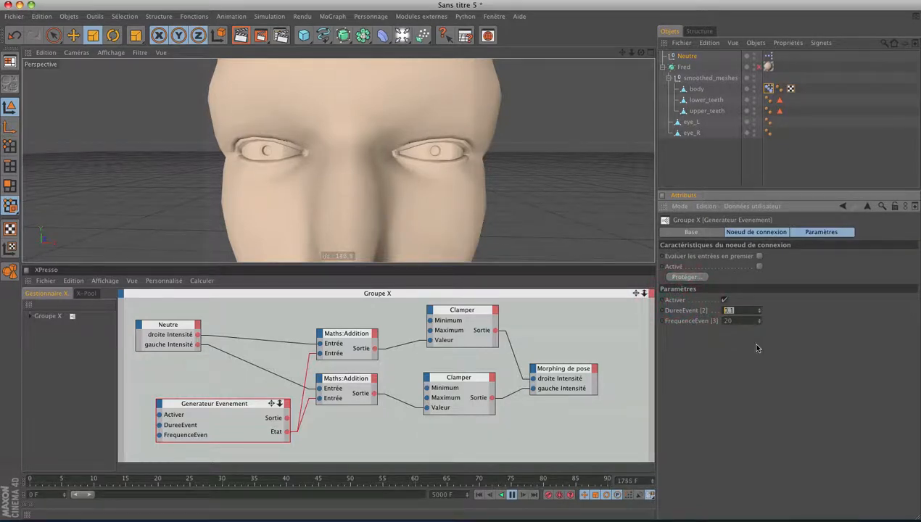
# - Try a DureeEvent of 0.5 on the generator and set it back to 0.1
pyautogui.write('0,5')
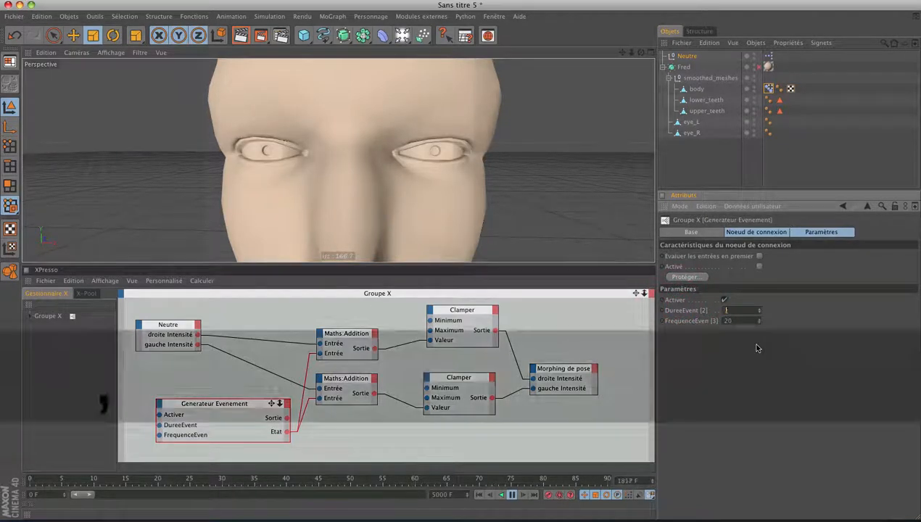
pyautogui.press('Return')
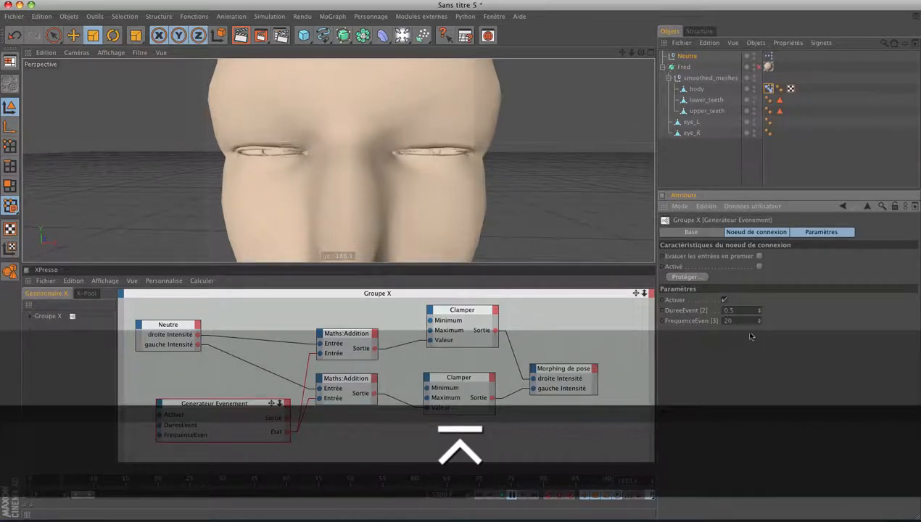
pyautogui.click(657, 320)
pyautogui.write('0,1')
pyautogui.press('Return')
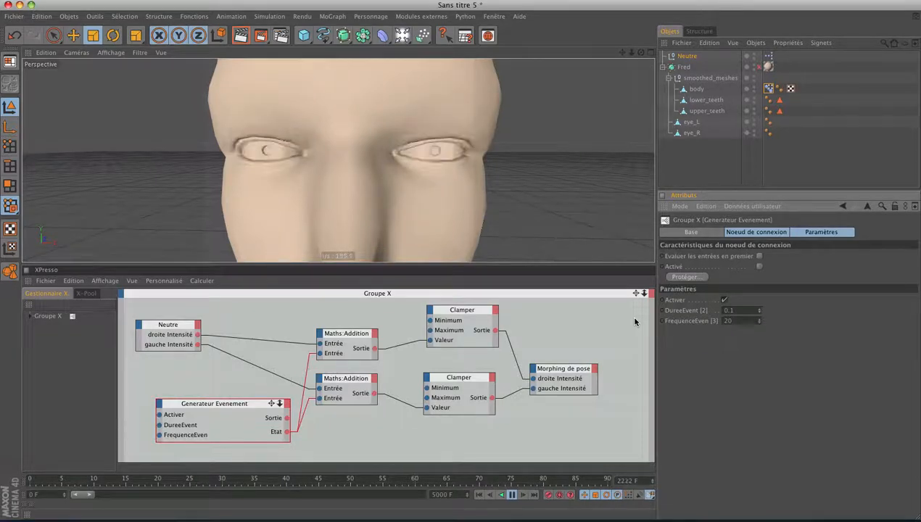
# - Try larger FrequenceEven values on the generator, first 60 and then 80
pyautogui.click(699, 321)
pyautogui.write('60')
pyautogui.press('Return')
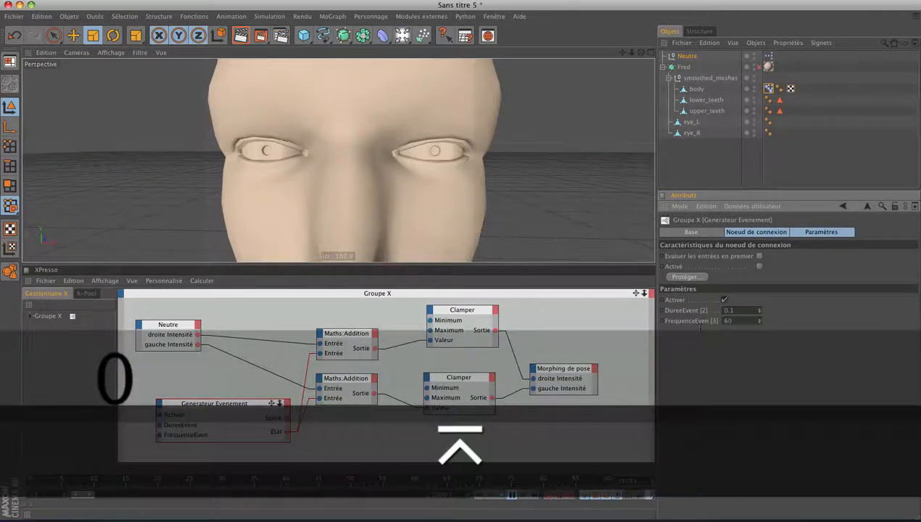
pyautogui.moveTo(734, 322); pyautogui.dragTo(681, 325)
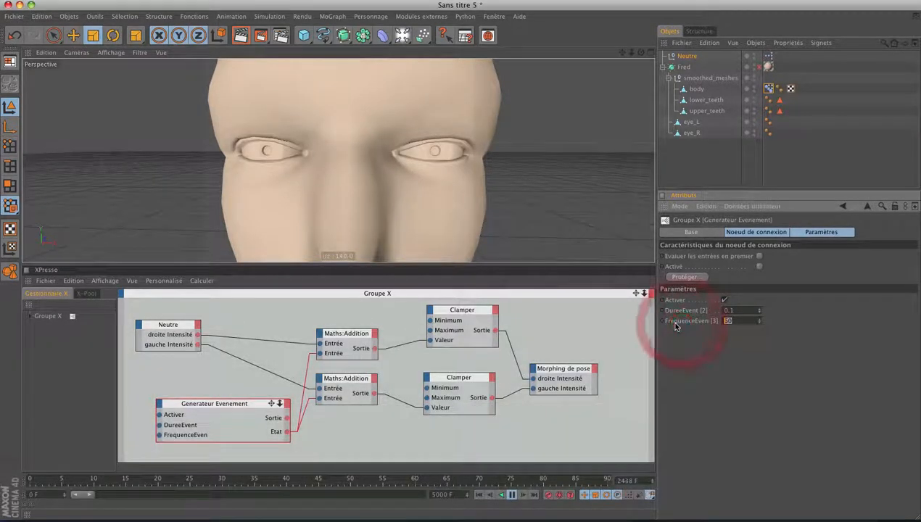
pyautogui.write('80')
pyautogui.press('Return')
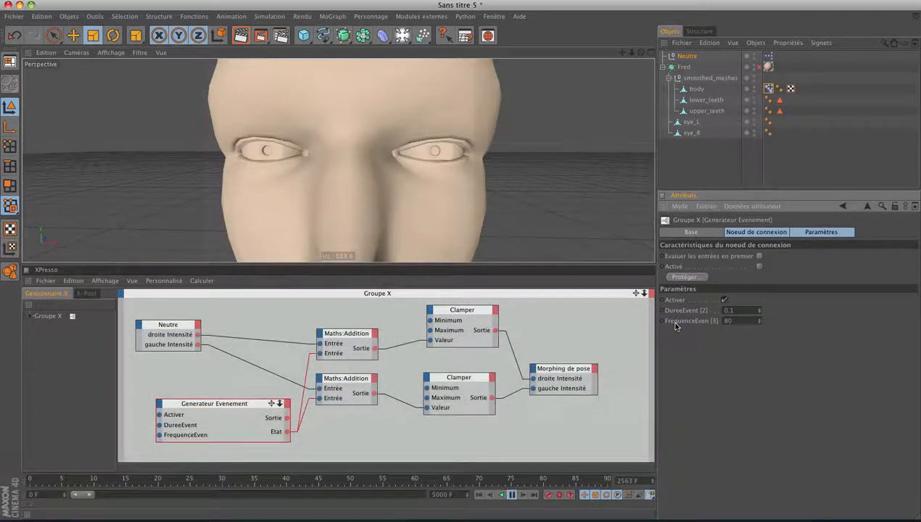
# - Switch the Generateur Evenement node to the Personalisée view and enlarge it to expose its internal nodes
pyautogui.moveTo(345, 334)
pyautogui.mouseDown()
pyautogui.moveTo(354, 334)
pyautogui.moveTo(345, 335)
pyautogui.mouseUp()
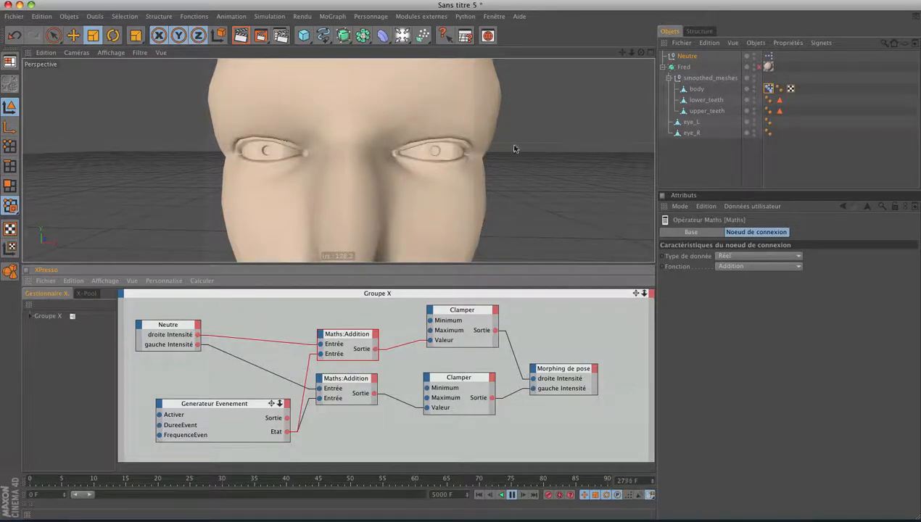
pyautogui.moveTo(238, 409); pyautogui.dragTo(217, 403)
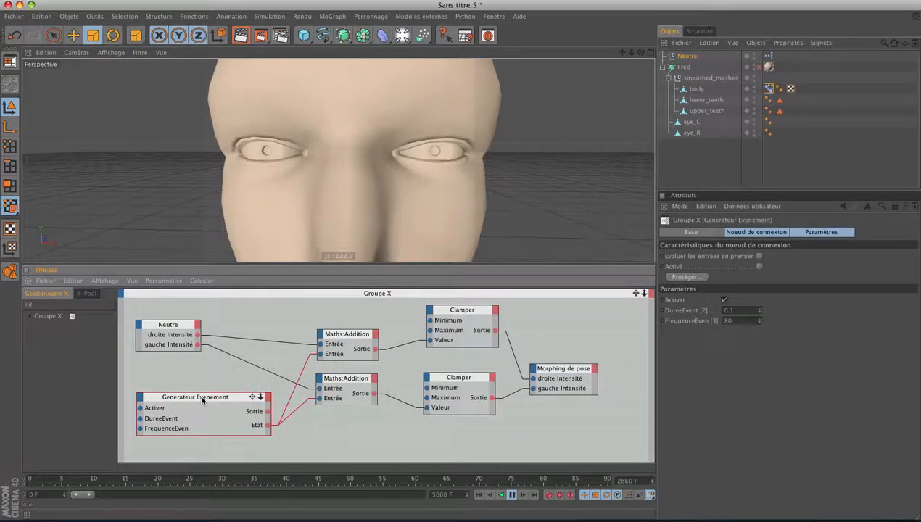
pyautogui.rightClick(202, 401)
pyautogui.moveTo(229, 437)
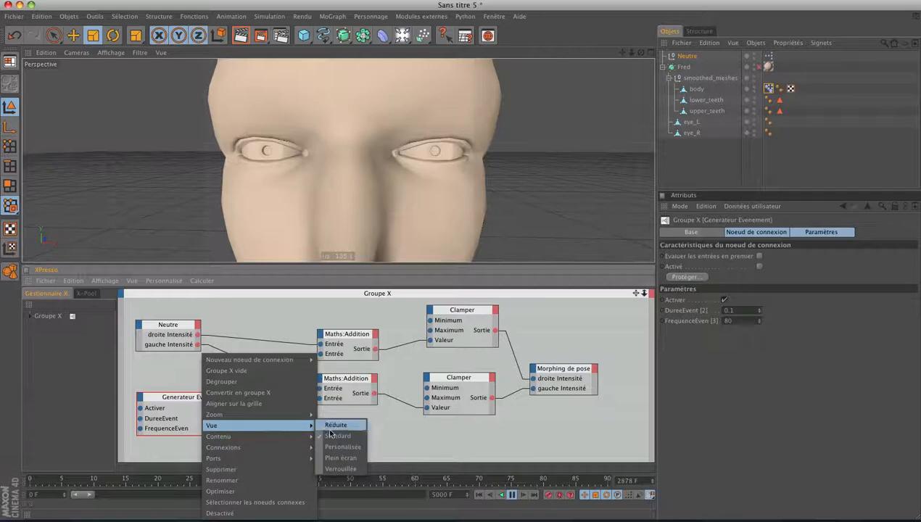
pyautogui.click(331, 447)
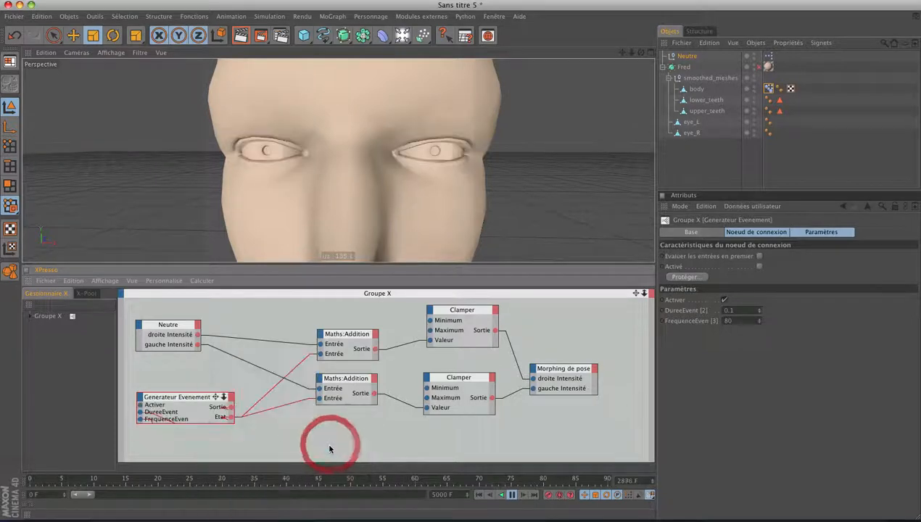
pyautogui.doubleClick(180, 397)
pyautogui.doubleClick(179, 397)
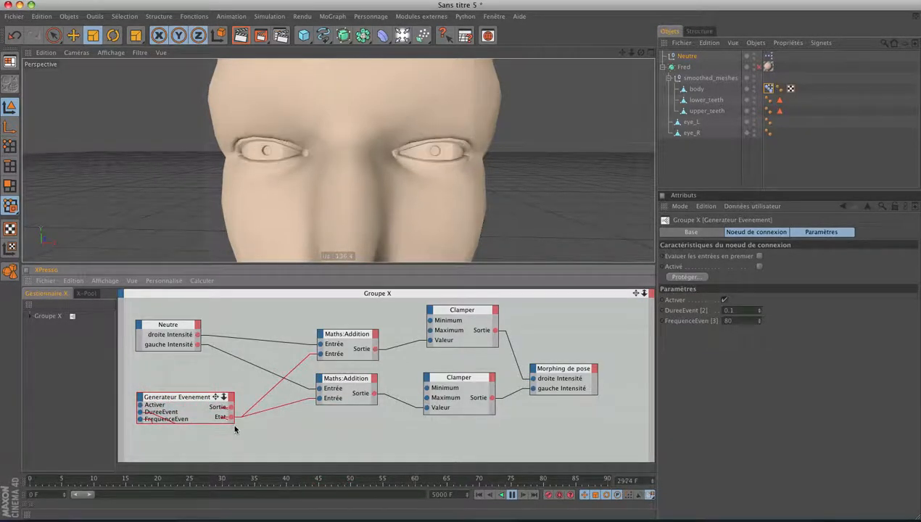
pyautogui.moveTo(232, 423); pyautogui.dragTo(407, 461)
pyautogui.moveTo(636, 294); pyautogui.dragTo(636, 296)
# - Return the Generateur Evenement node to the Standard view and place it below the Neutre node
pyautogui.rightClick(294, 355)
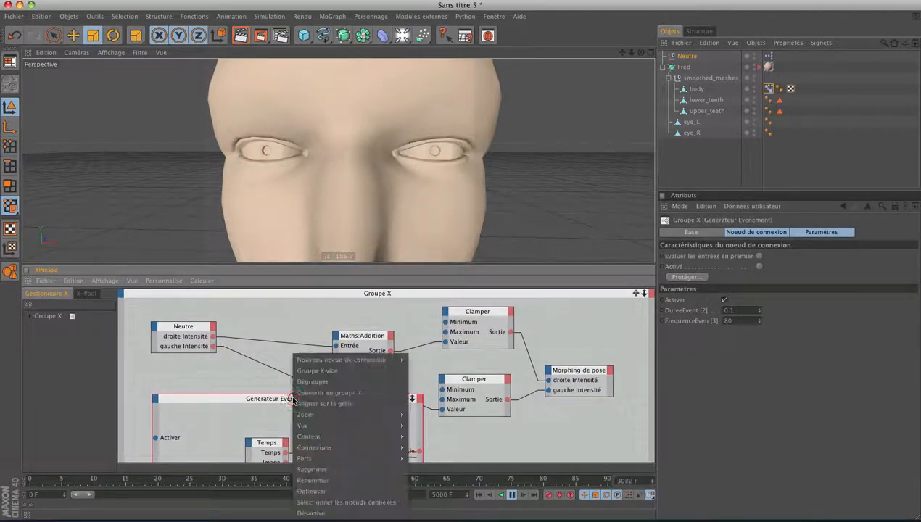
pyautogui.moveTo(327, 431)
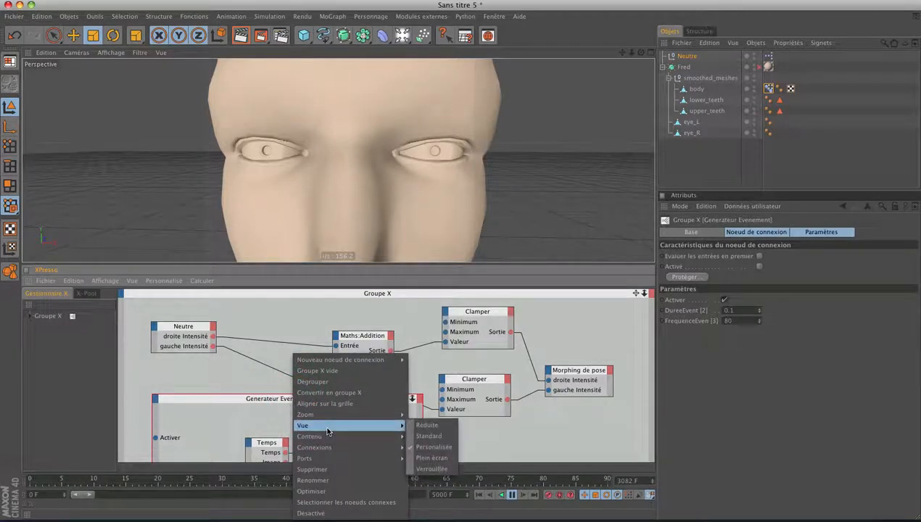
pyautogui.click(429, 436)
pyautogui.moveTo(207, 399); pyautogui.dragTo(186, 401)
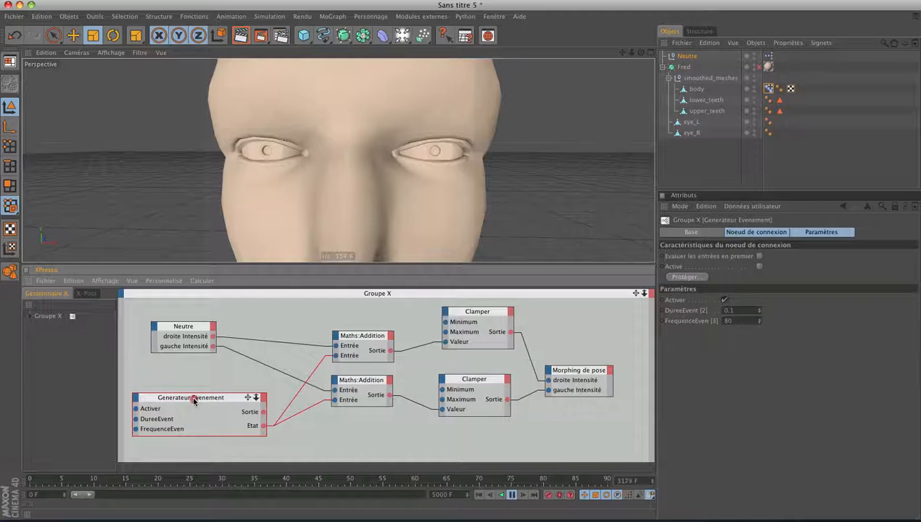
pyautogui.moveTo(193, 401); pyautogui.dragTo(200, 401)
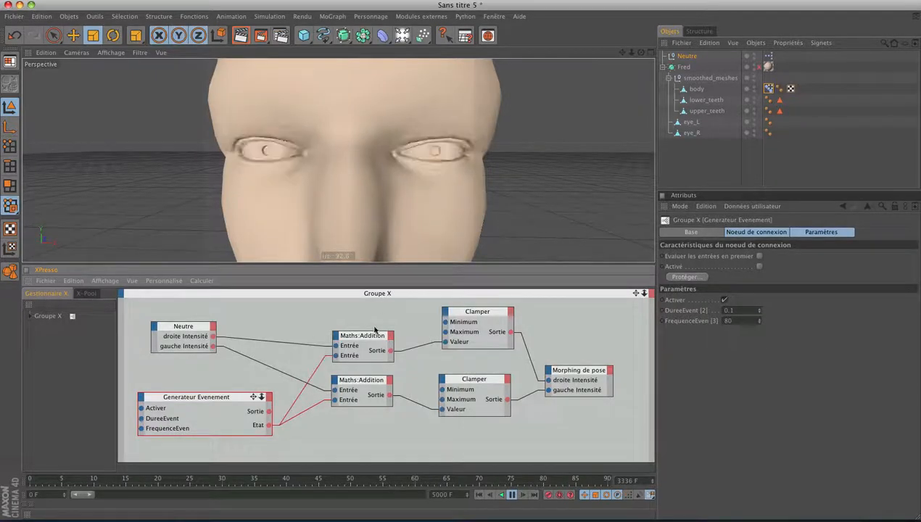
# - Add an Entier input port to Groupe X and show the parameters of Neutre's XPresso tag
pyautogui.click(121, 296)
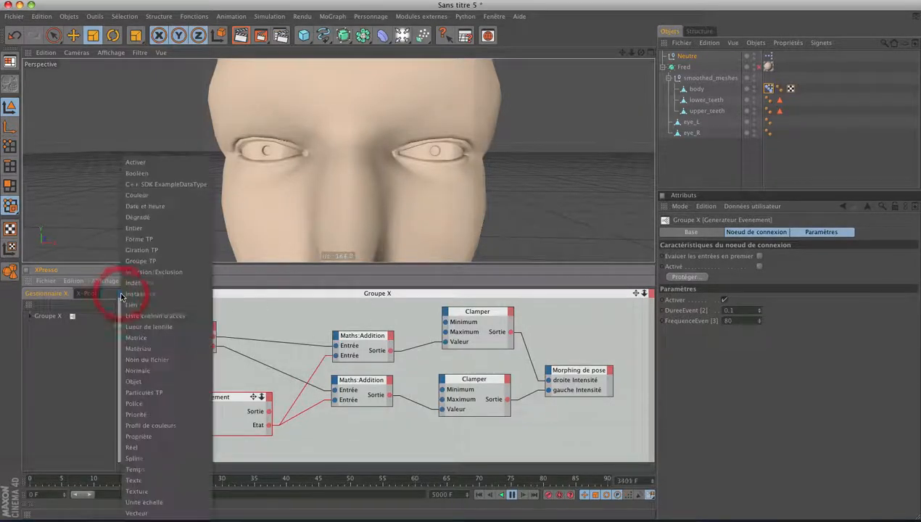
pyautogui.click(167, 229)
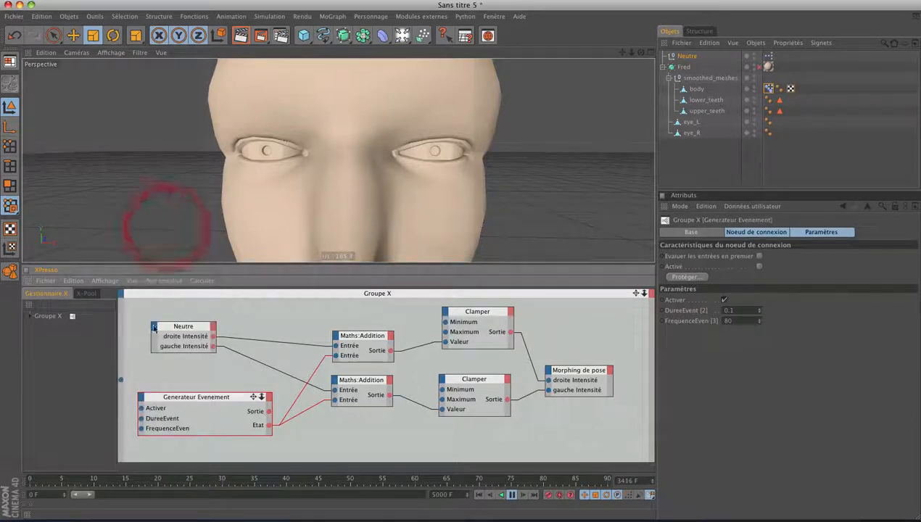
pyautogui.click(884, 140)
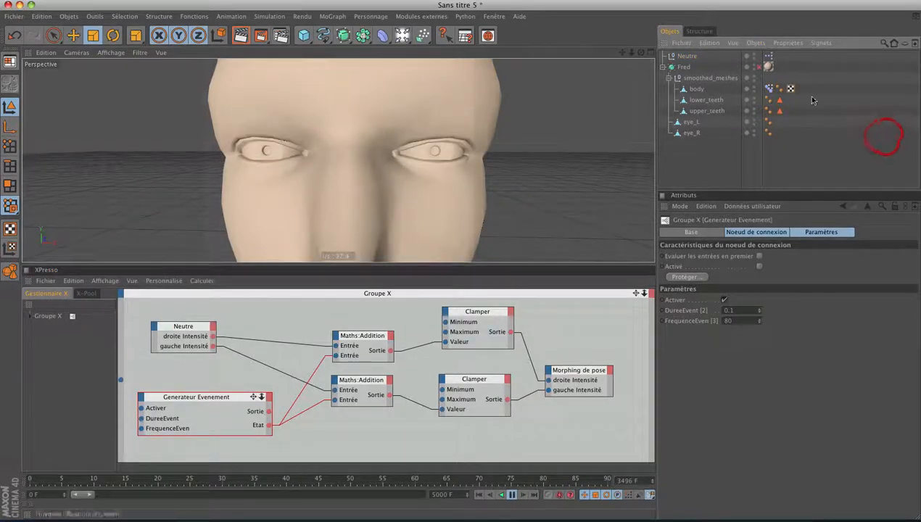
pyautogui.click(768, 55)
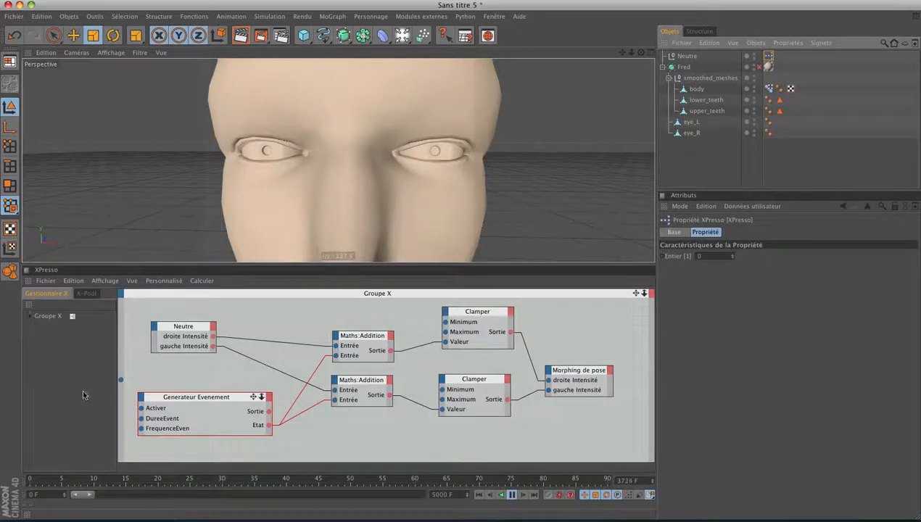
# - Add a Booléen input port to Groupe X and enable it in Neutre's XPresso tag
pyautogui.click(121, 294)
pyautogui.click(153, 173)
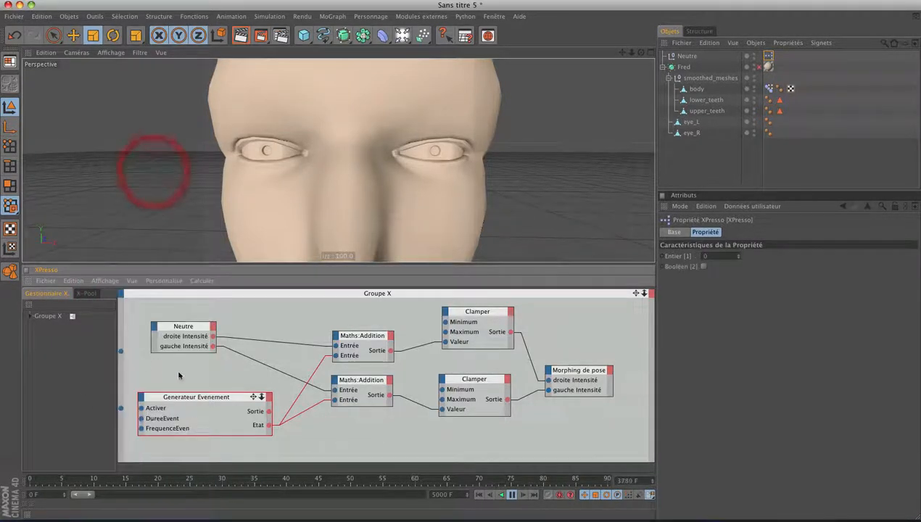
pyautogui.click(765, 153)
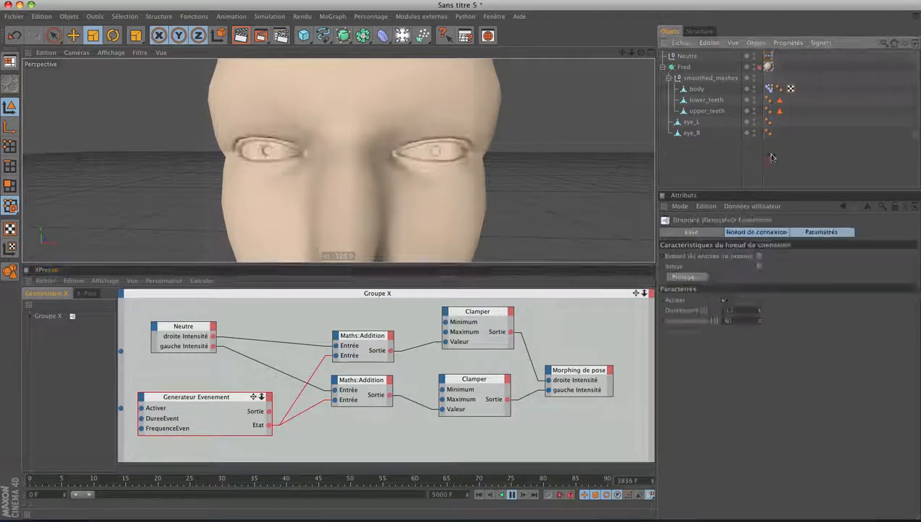
pyautogui.click(769, 56)
pyautogui.click(703, 267)
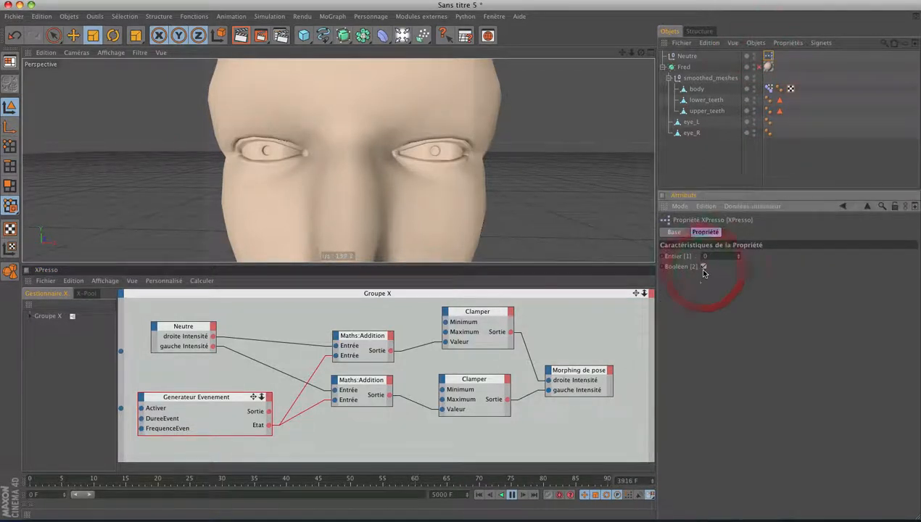
# - Connect Groupe X's Booléen input to the generator's Activer port and test the switch from the XPresso tag, leaving it enabled
pyautogui.moveTo(120, 408); pyautogui.dragTo(141, 410)
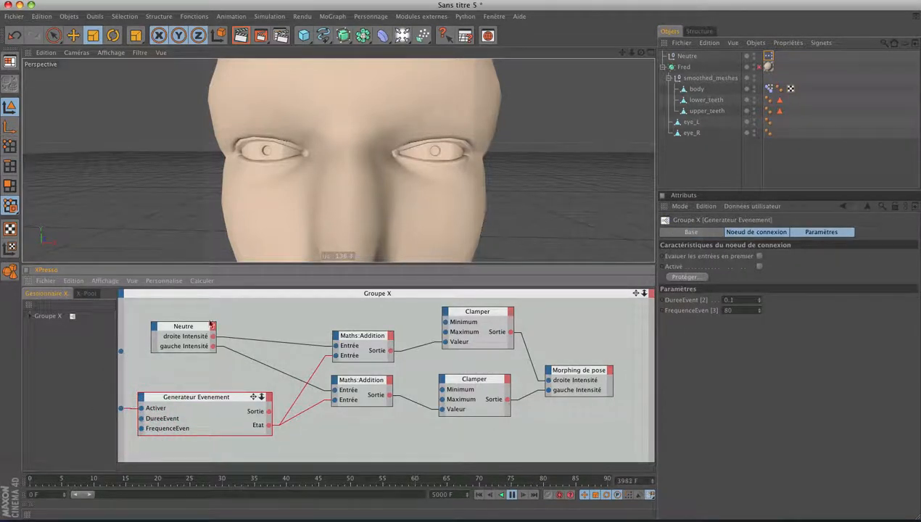
pyautogui.click(769, 56)
pyautogui.click(703, 276)
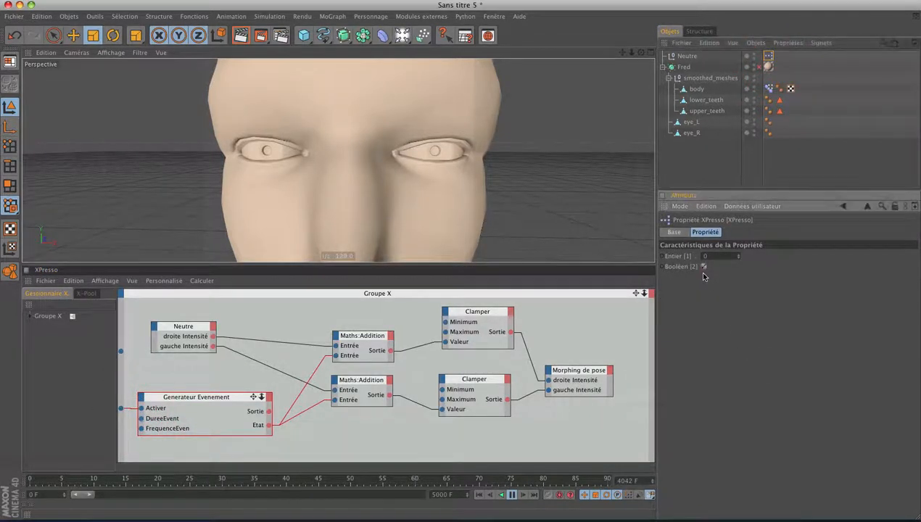
pyautogui.click(703, 269)
pyautogui.click(703, 268)
pyautogui.click(703, 267)
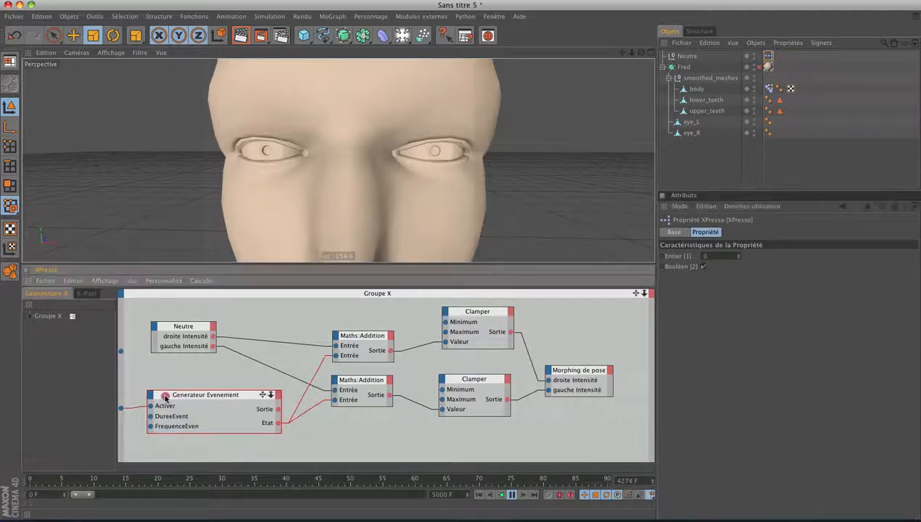
# - Shift the Generateur Evenement node slightly away from the group inputs and set its FrequenceEven to 30
pyautogui.moveTo(151, 399); pyautogui.dragTo(162, 394)
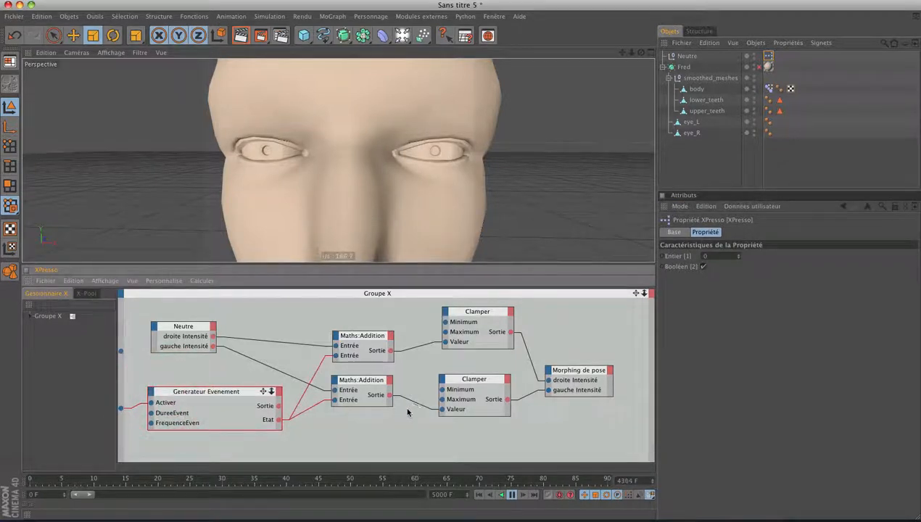
pyautogui.click(199, 396)
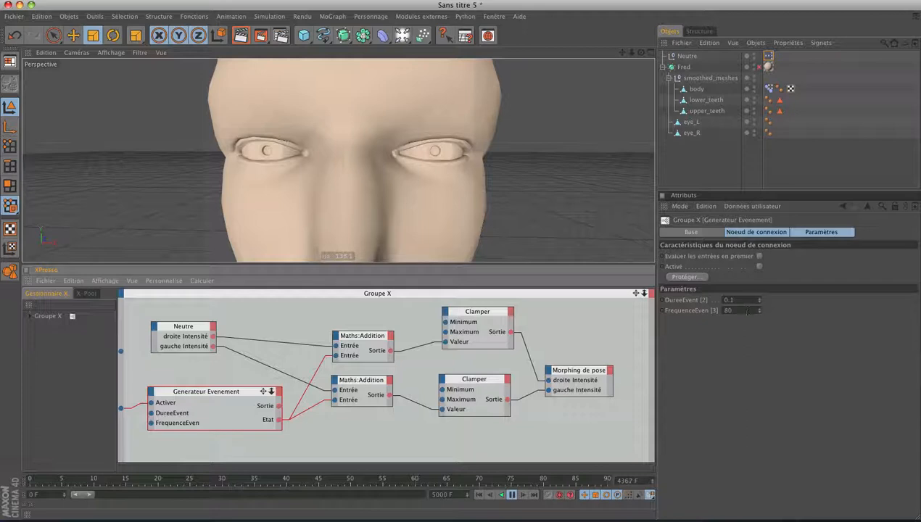
pyautogui.click(672, 307)
pyautogui.write('30')
pyautogui.press('Return')
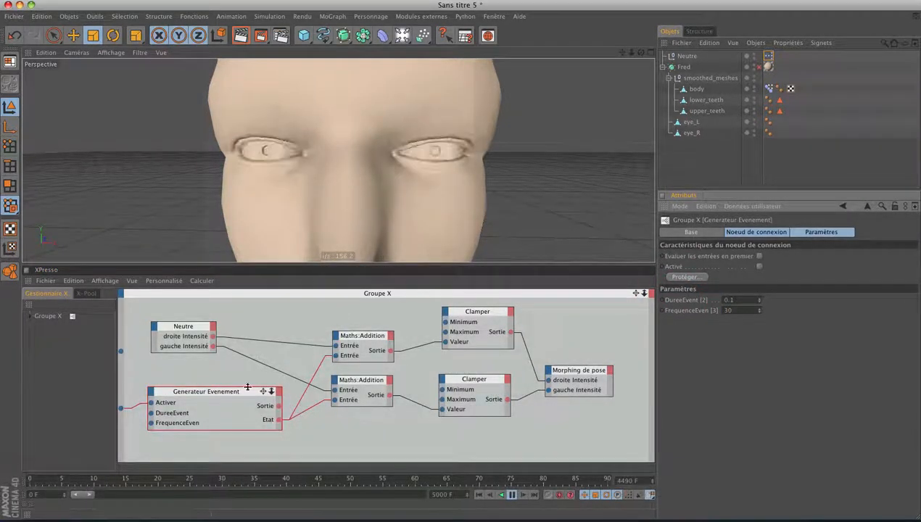
# - Nudge the Generateur Evenement node closer to the group inputs and stop the animation playback
pyautogui.moveTo(235, 397); pyautogui.dragTo(226, 393)
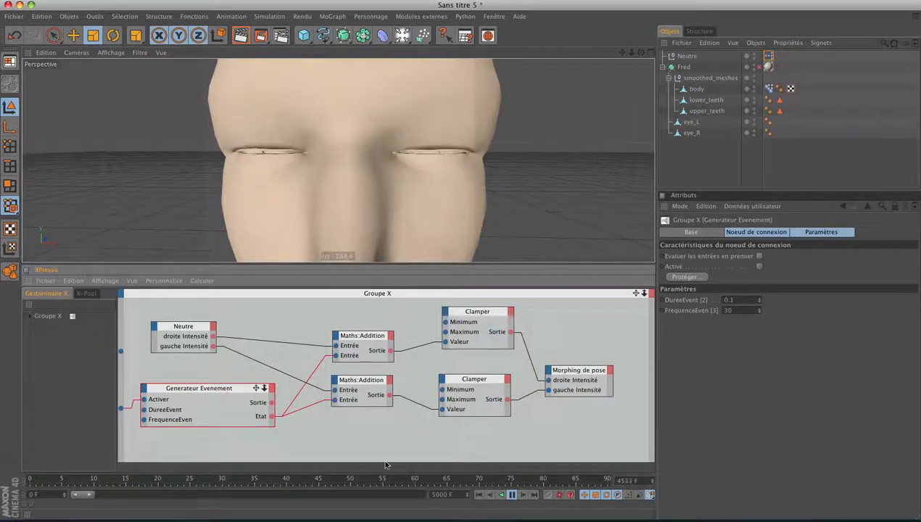
pyautogui.click(512, 495)
pyautogui.click(511, 495)
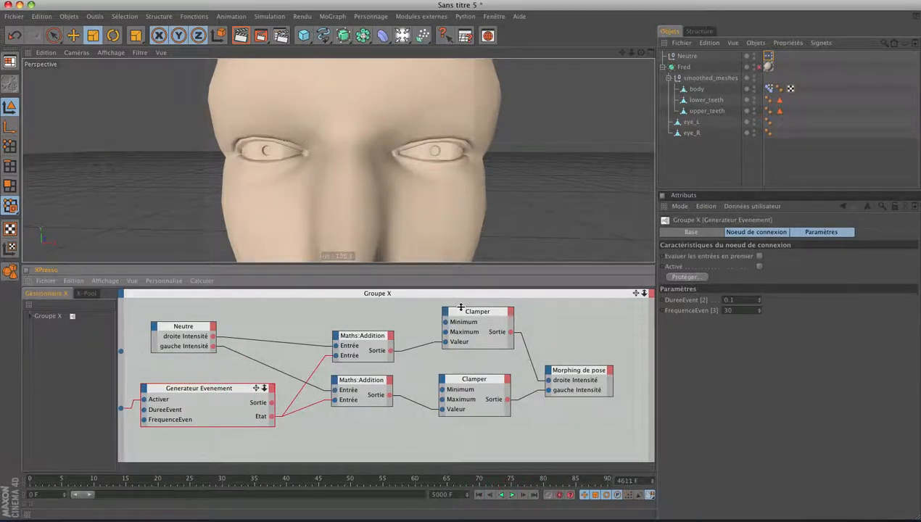